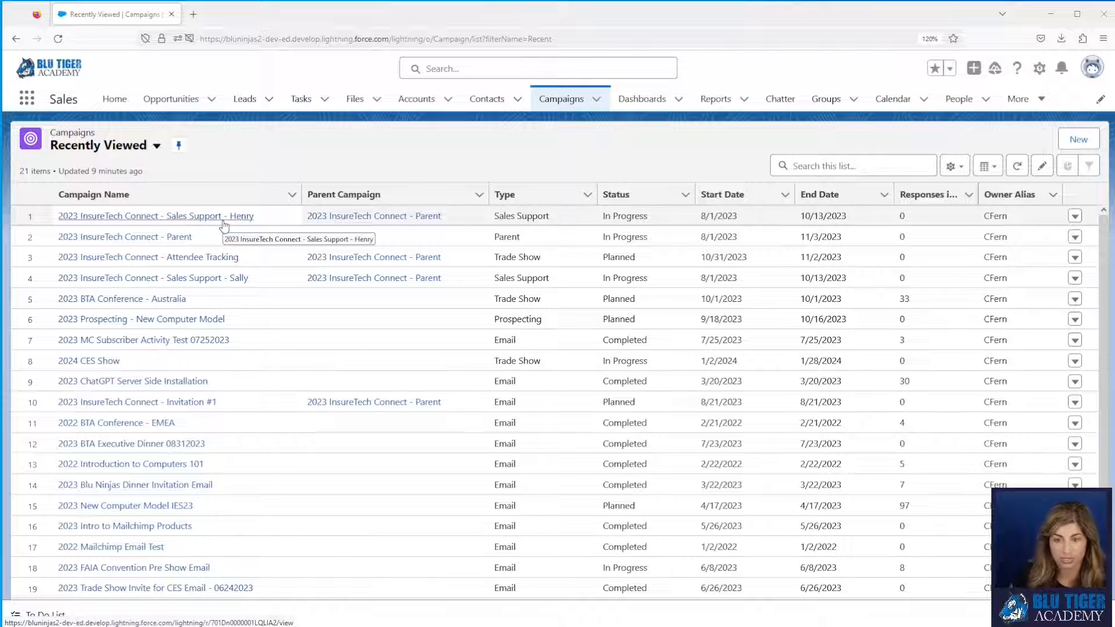
Open the first listed 2023 InsureTech Connect sales support campaign in a new tab and review its lead and contact metrics
right_click(224, 224)
left_click(249, 232)
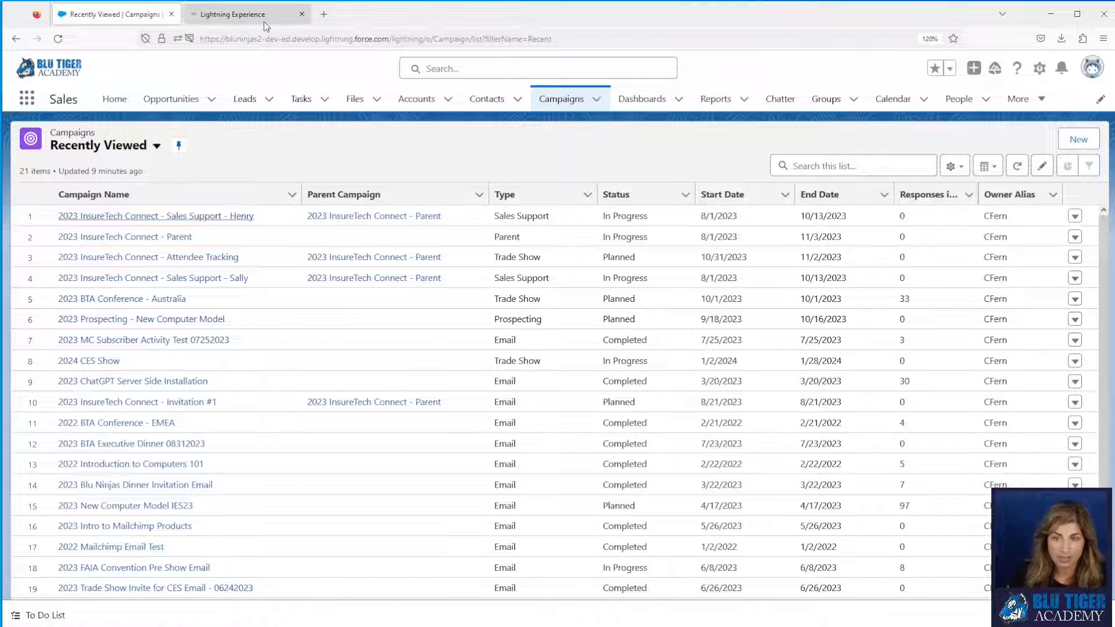
left_click(264, 21)
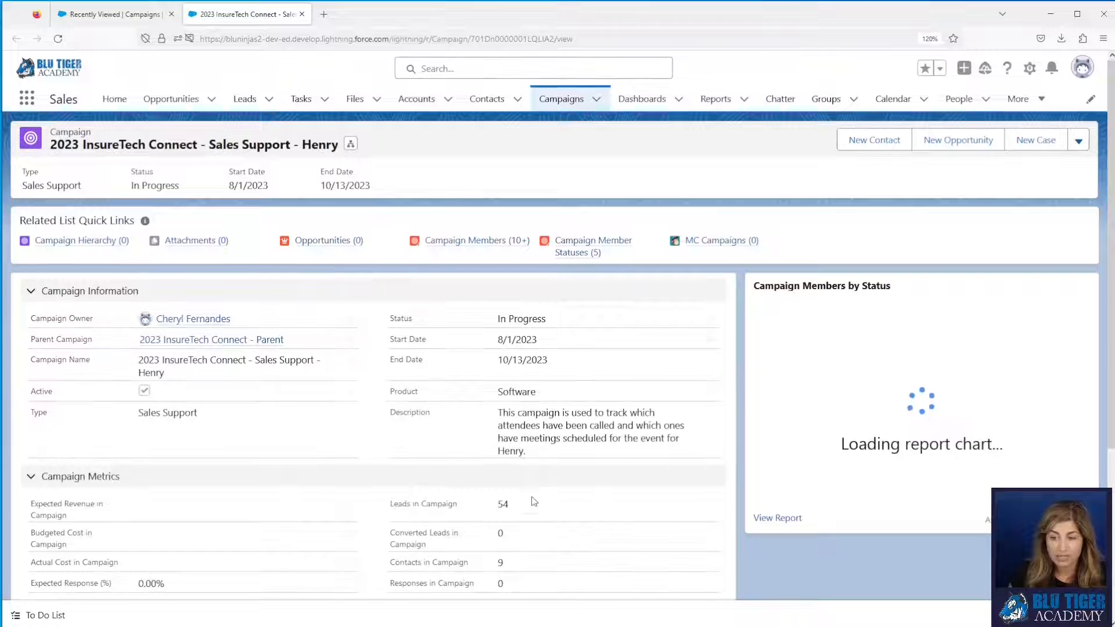
left_click_drag(521, 508, 375, 513)
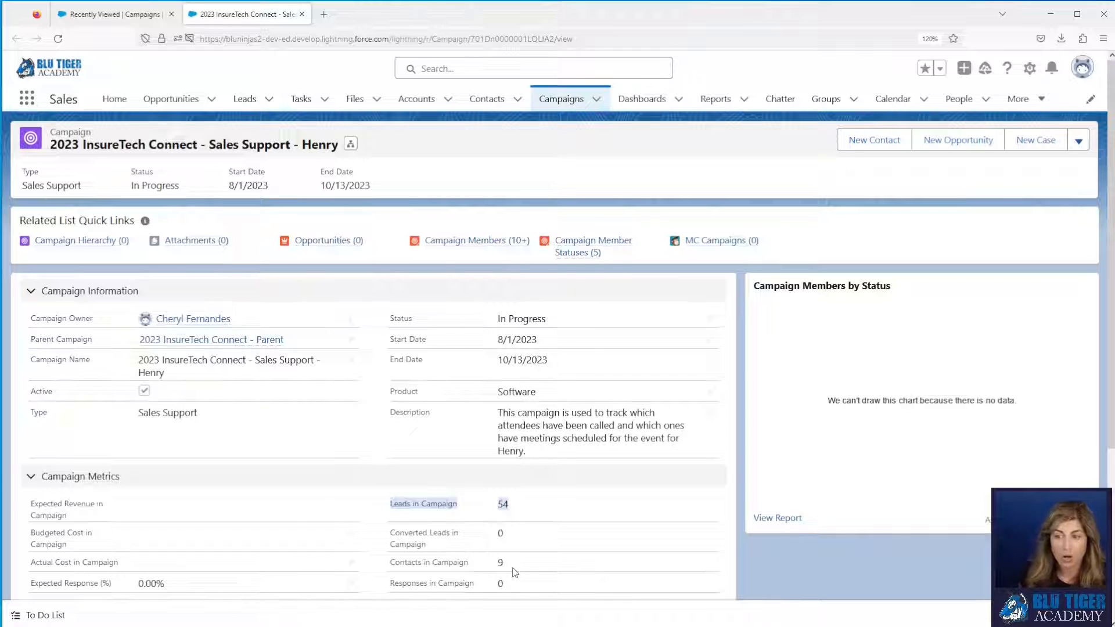
left_click(579, 246)
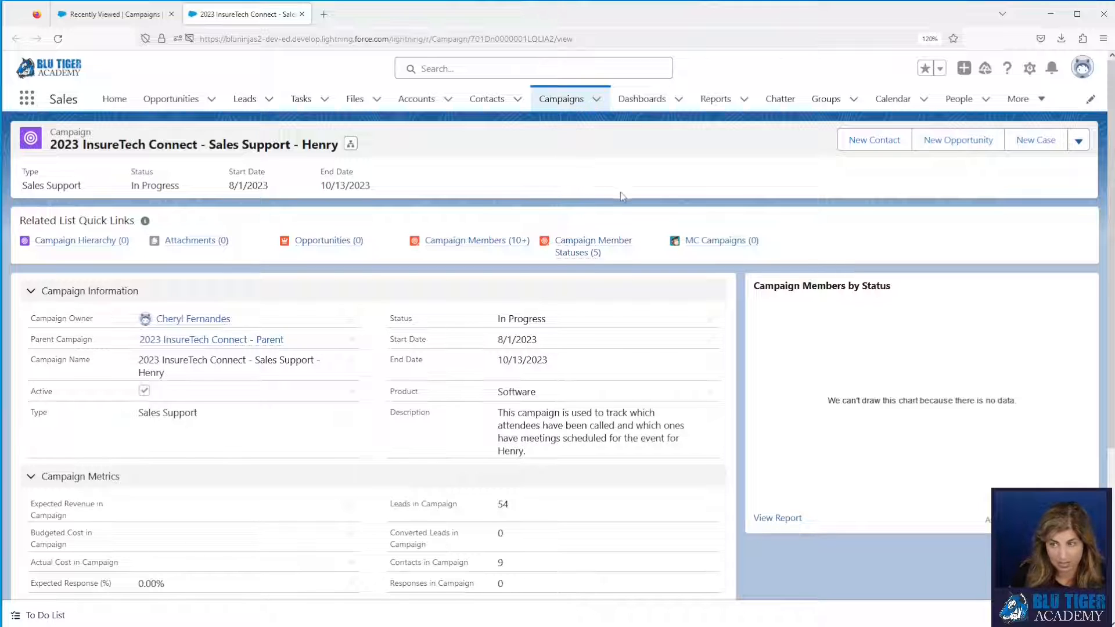
Open Salesforce Setup and display the fields and relationships of the Activity object
left_click(1030, 69)
left_click(1001, 108)
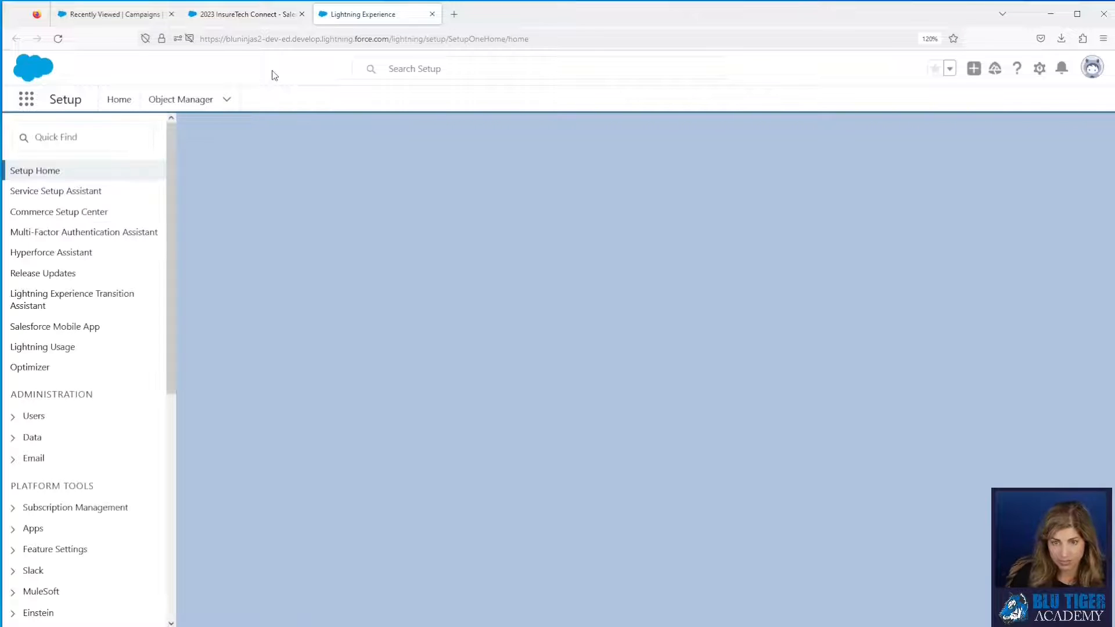
left_click(165, 102)
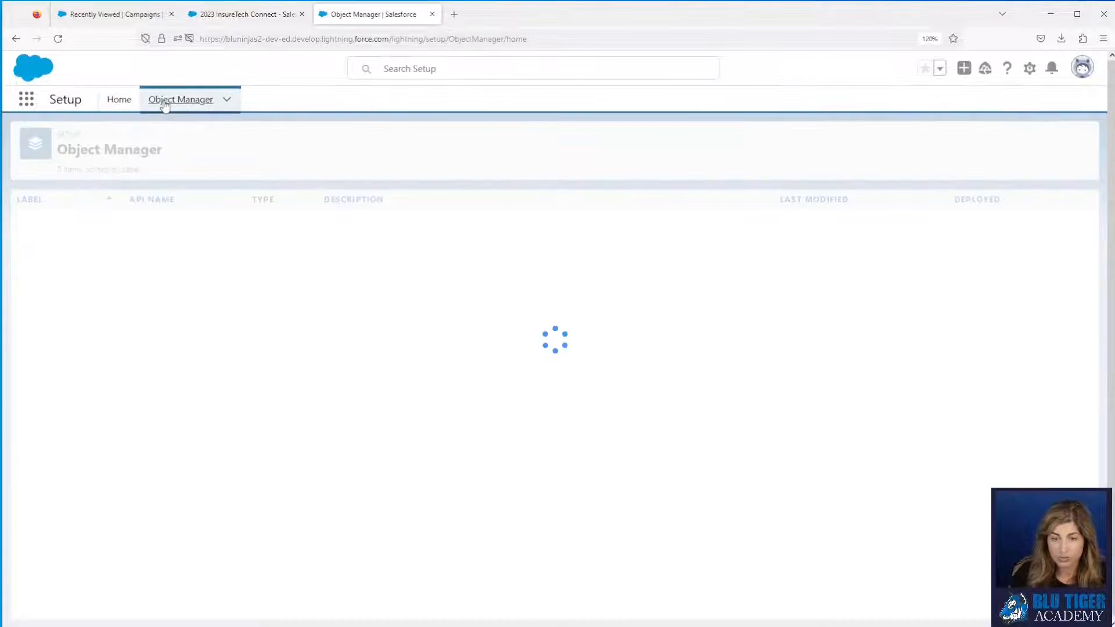
left_click(40, 247)
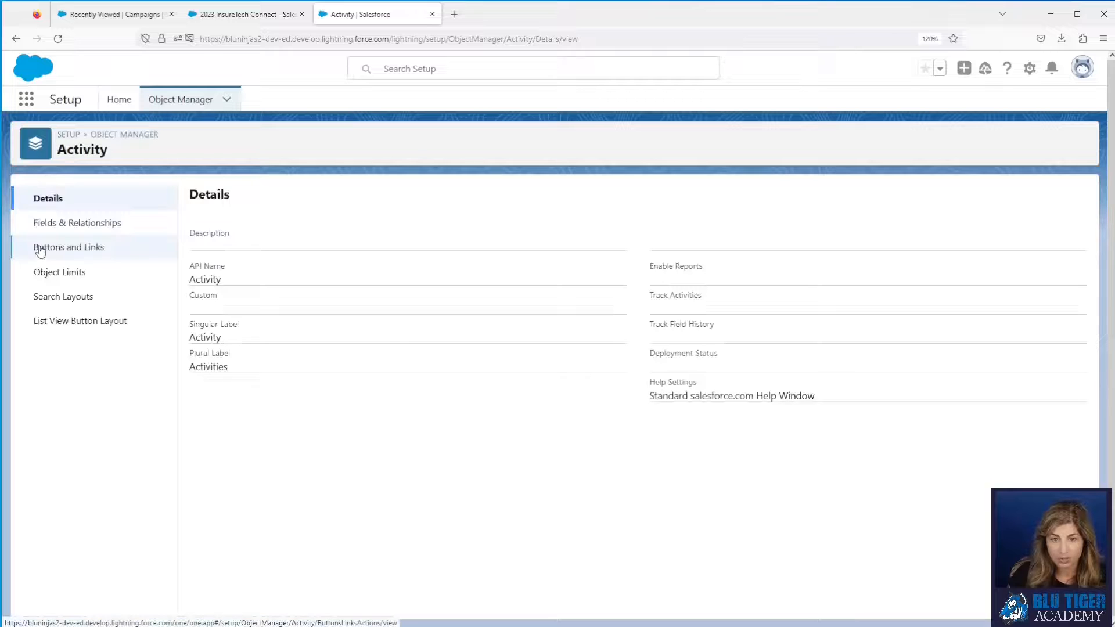
left_click(98, 222)
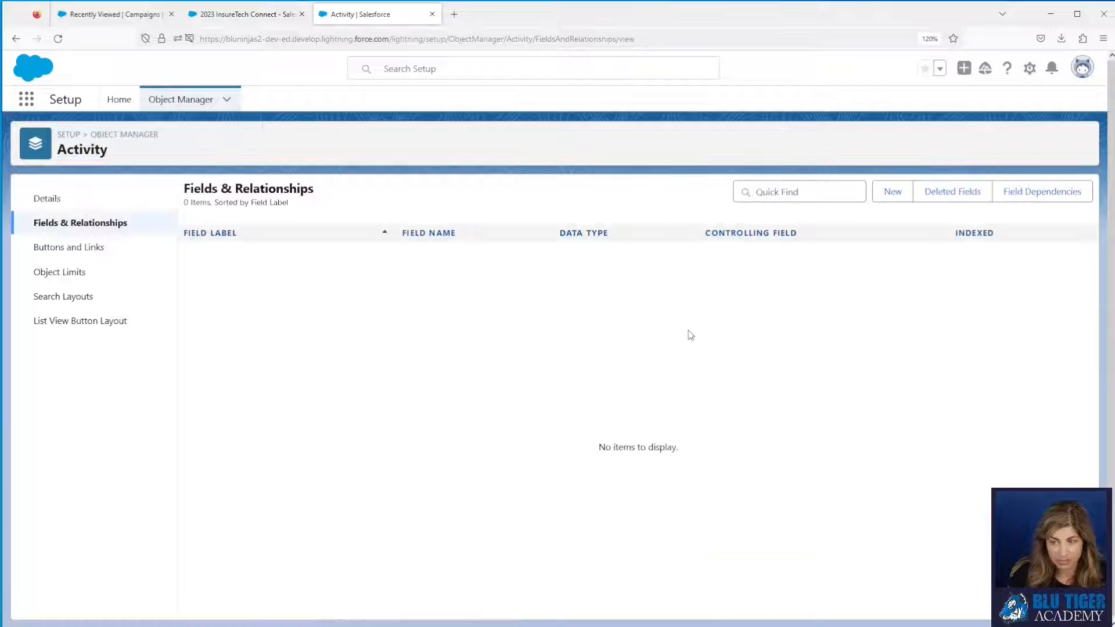
Start a new custom picklist field on the Activity object and label it Result of Call
left_click(889, 192)
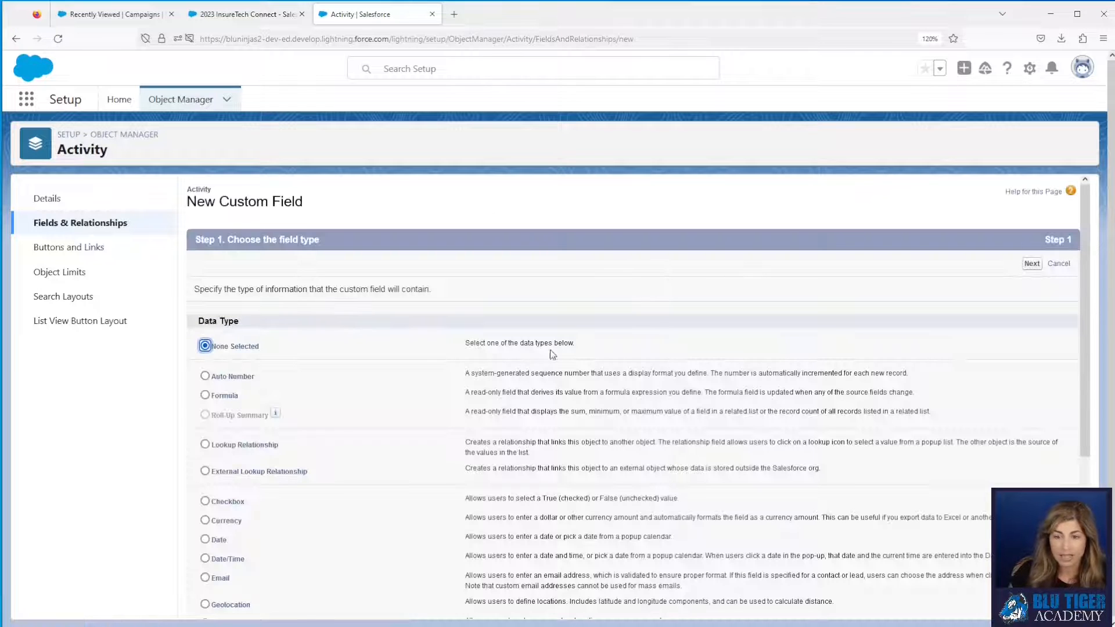
scroll(279, 416, "down", 5)
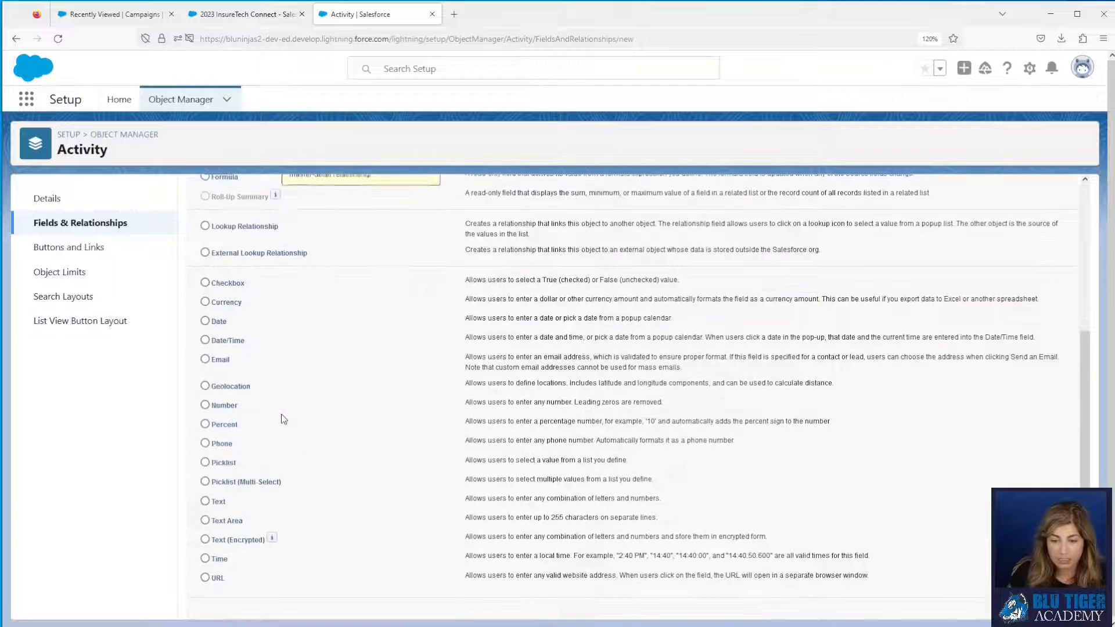
left_click(229, 464)
left_click(1027, 606)
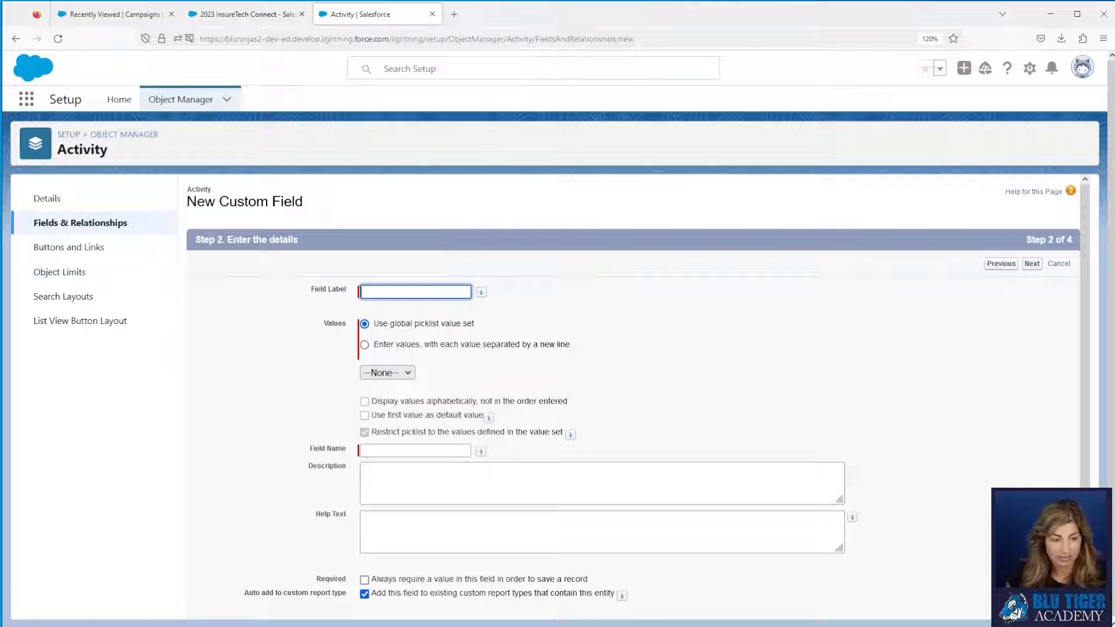
left_click(382, 292)
type("Re")
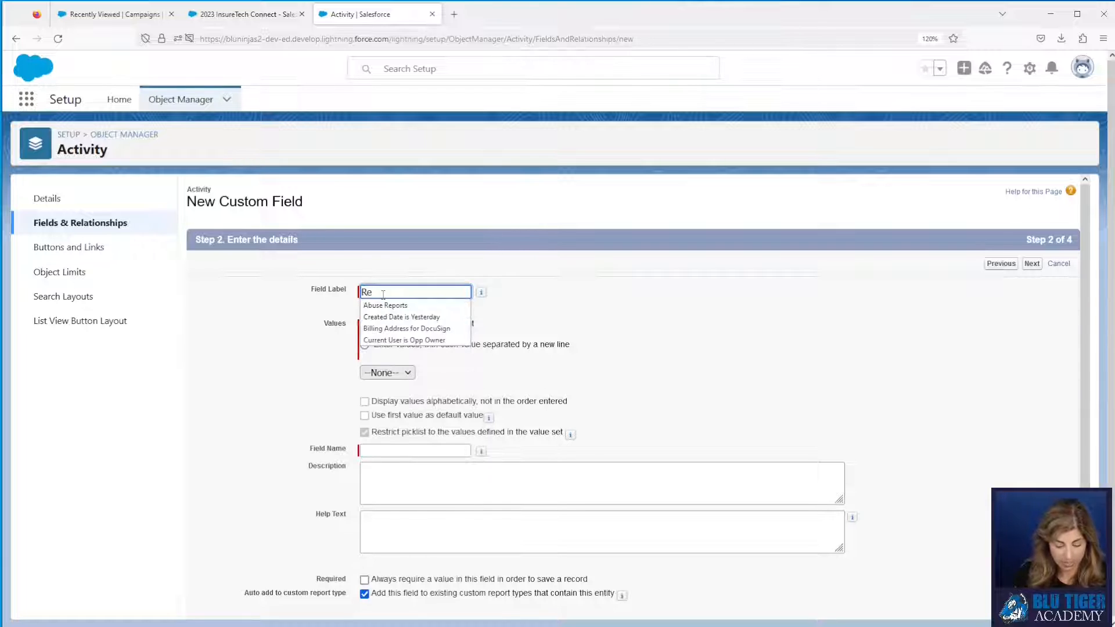
type("sult of Call")
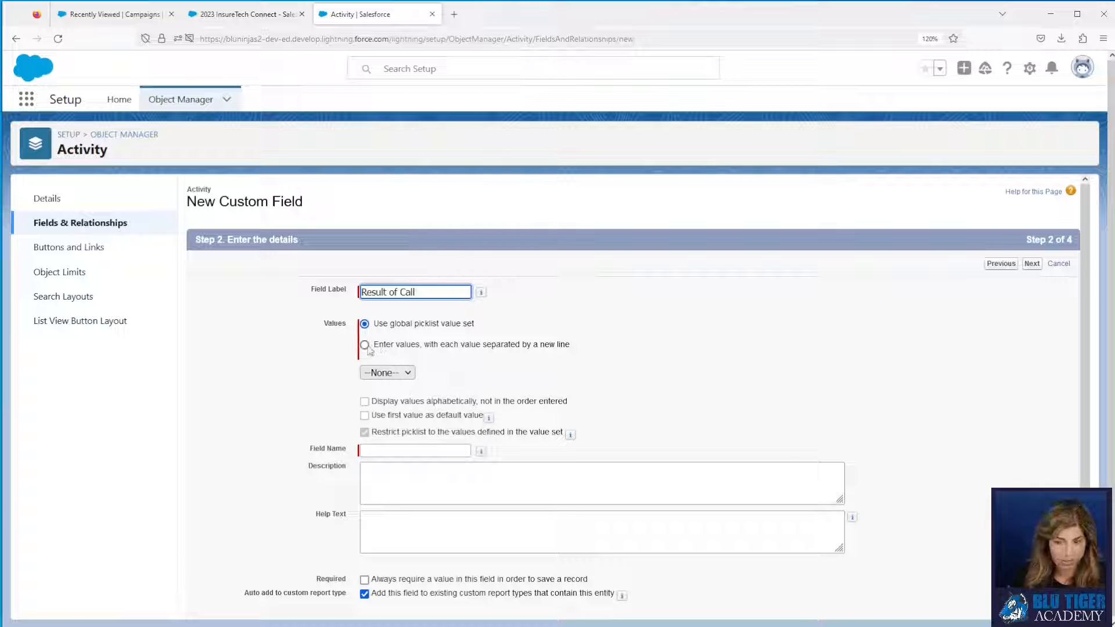
Give the picklist its own values: Left Voicemail, Bad Phone Number, No Answer, Scheduled Meeting and Declined Meeting
left_click(364, 345)
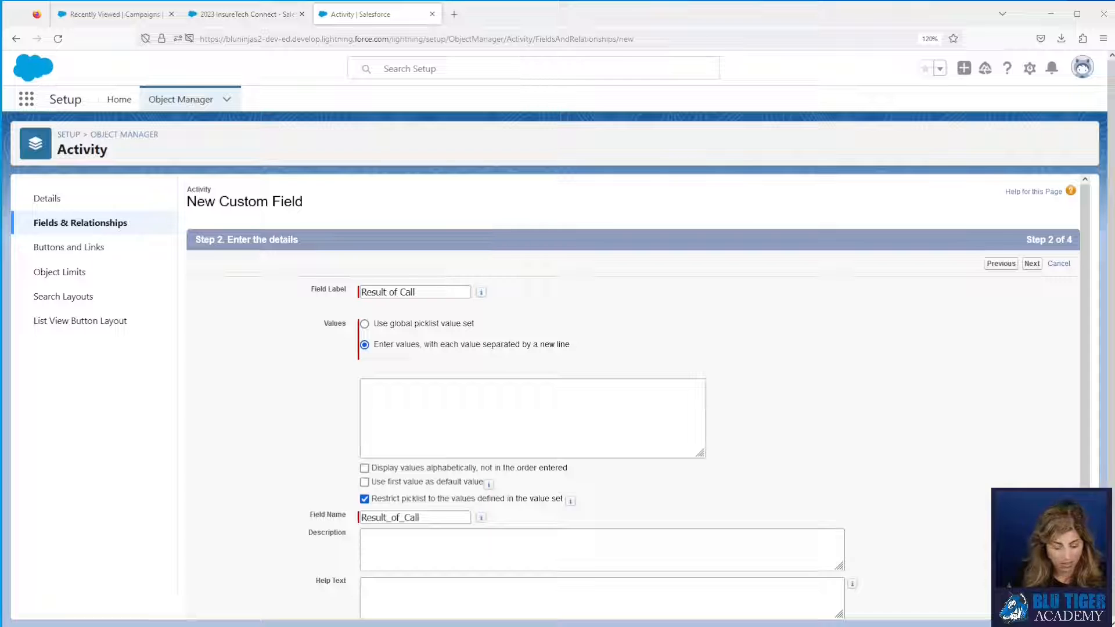
left_click(419, 442)
type("Left Voicemail Bad Phone Number No Answer Scheduled Meeting Declined Meeting")
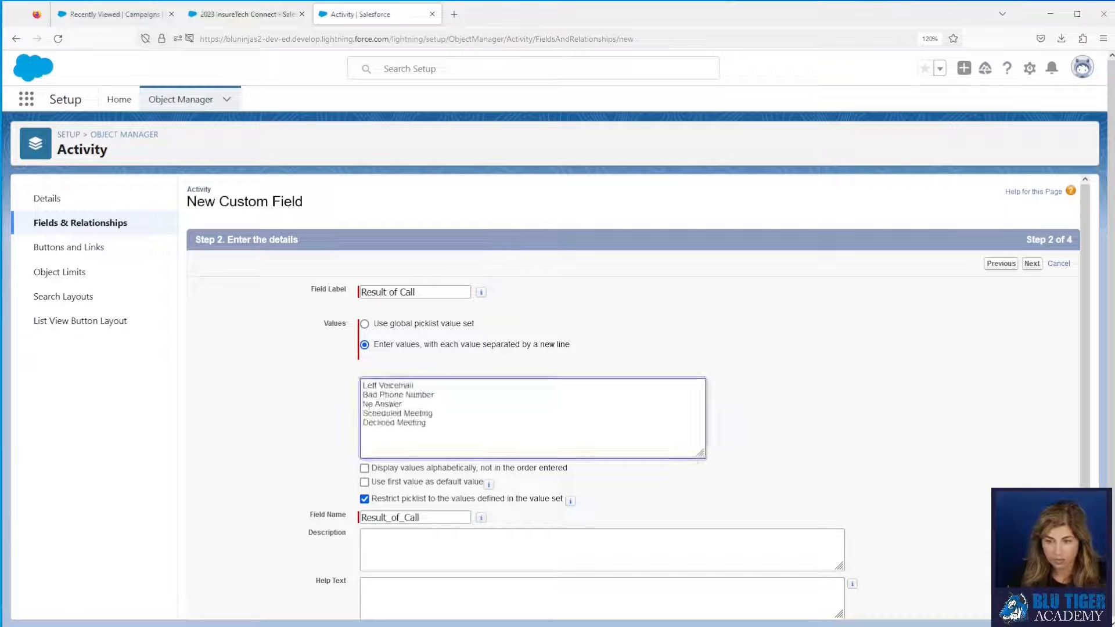
key("BackSpace")
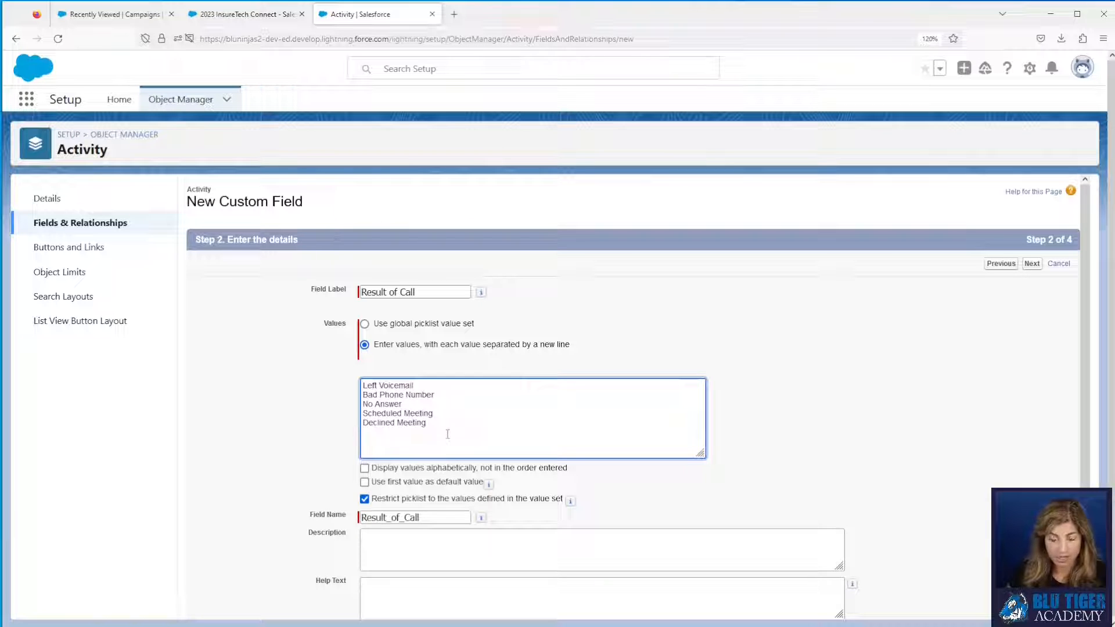
key("BackSpace")
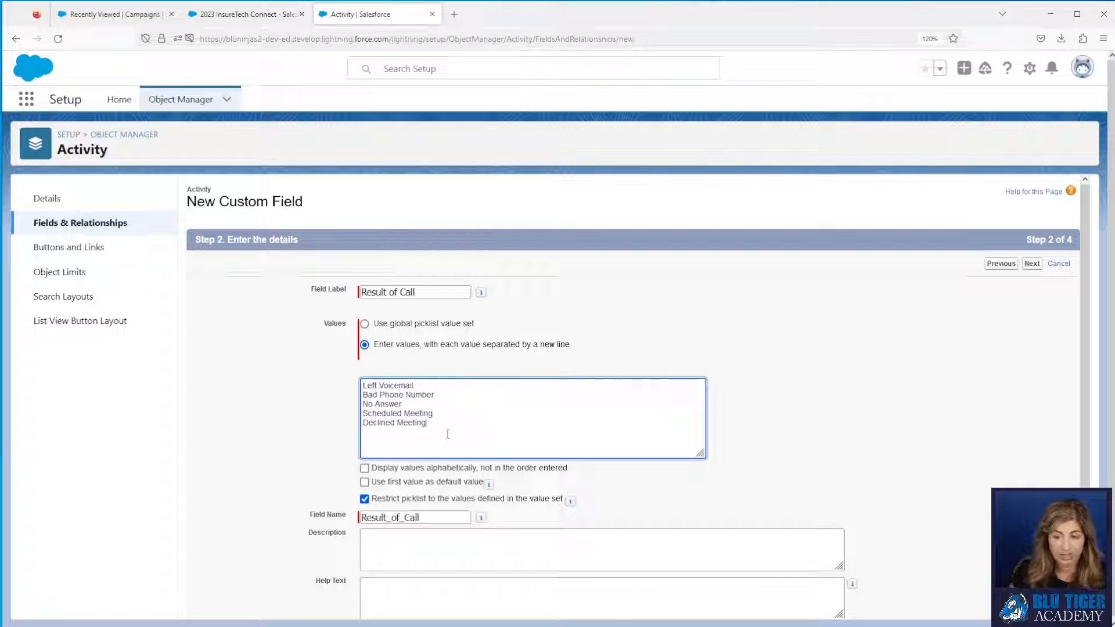
left_click(1033, 266)
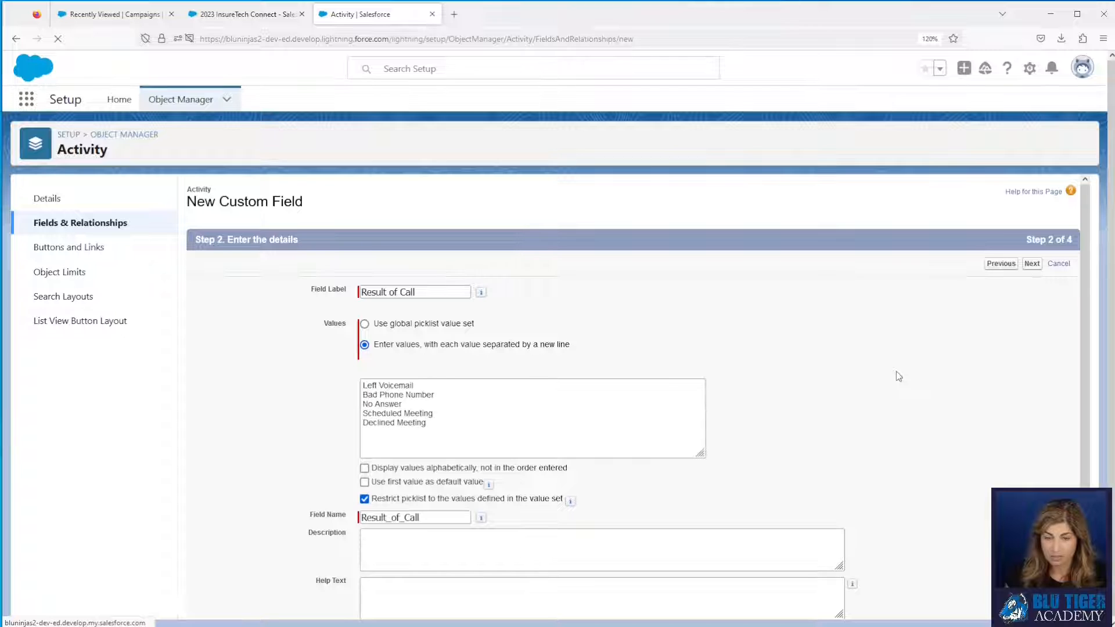
Accept the default field-level security, add Result of Call only to the Task Layout, save it and return to the Activity field list
left_click(1032, 264)
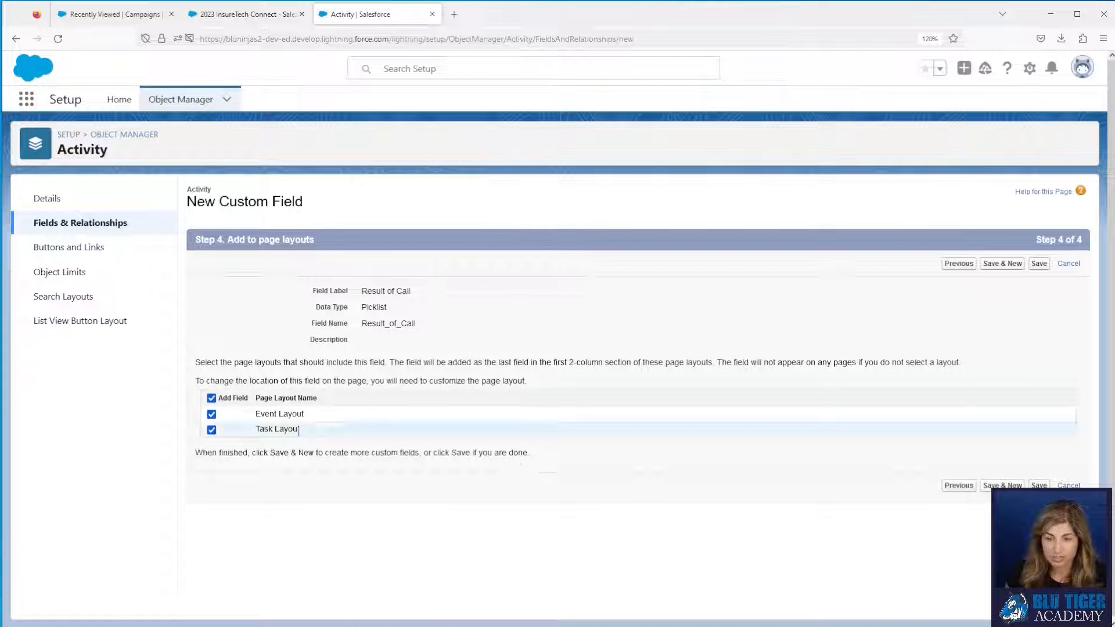
left_click(211, 414)
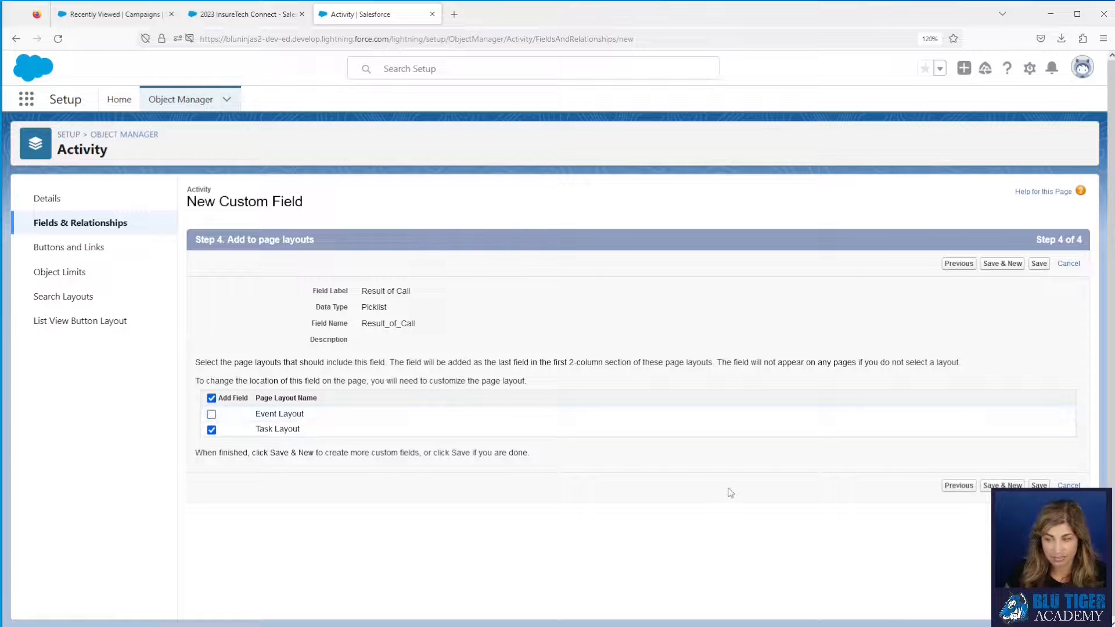
left_click(1039, 485)
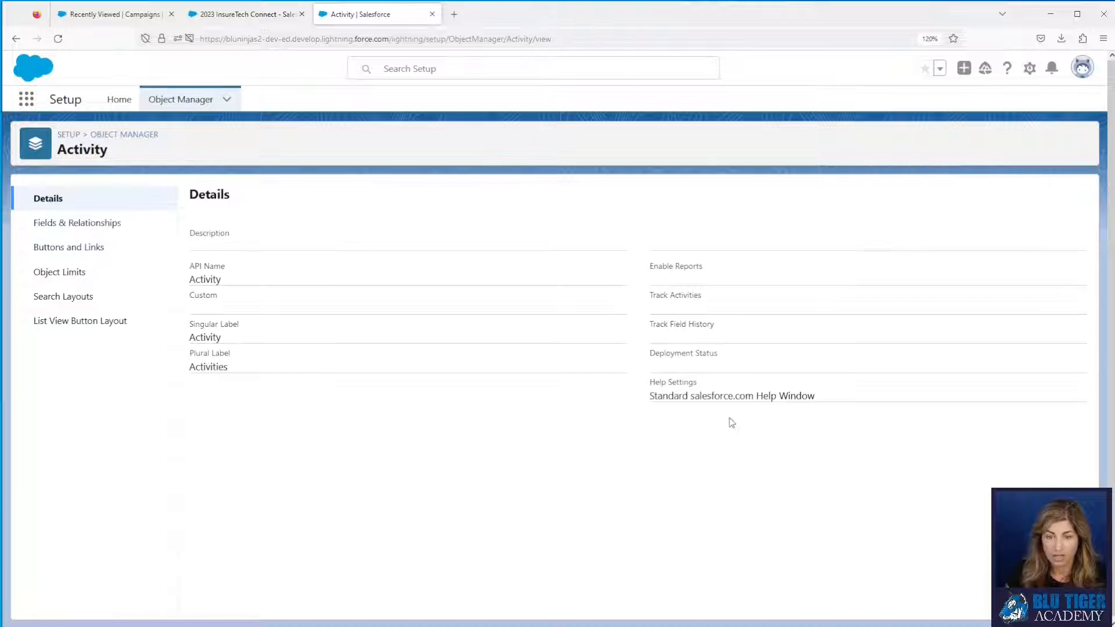
left_click(111, 223)
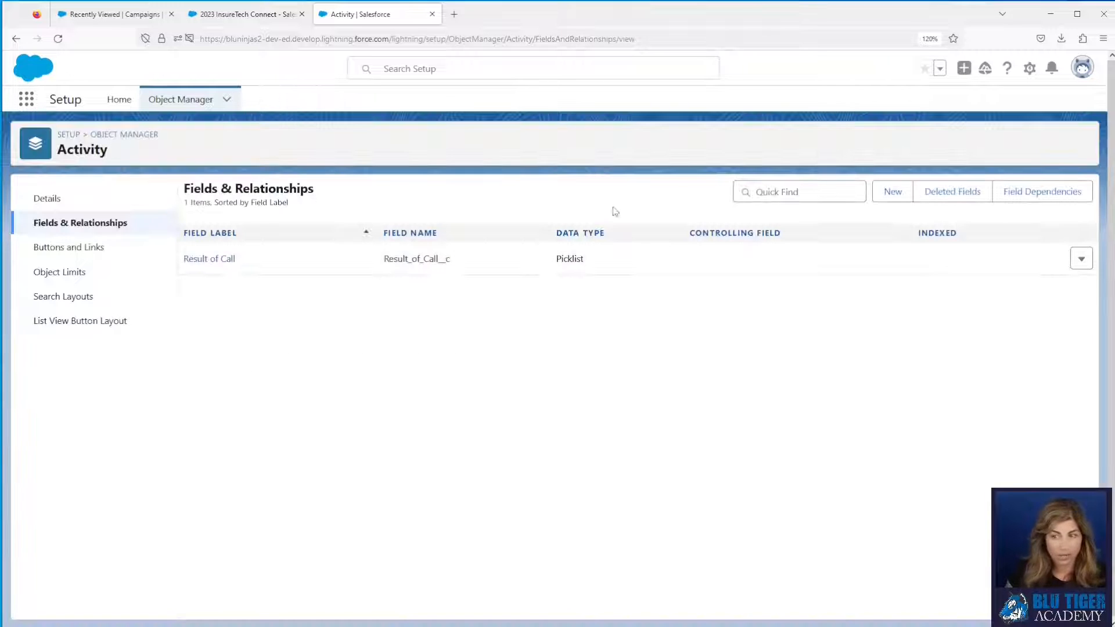
Start another custom Activity field as a lookup relationship to the Campaign object
left_click(894, 194)
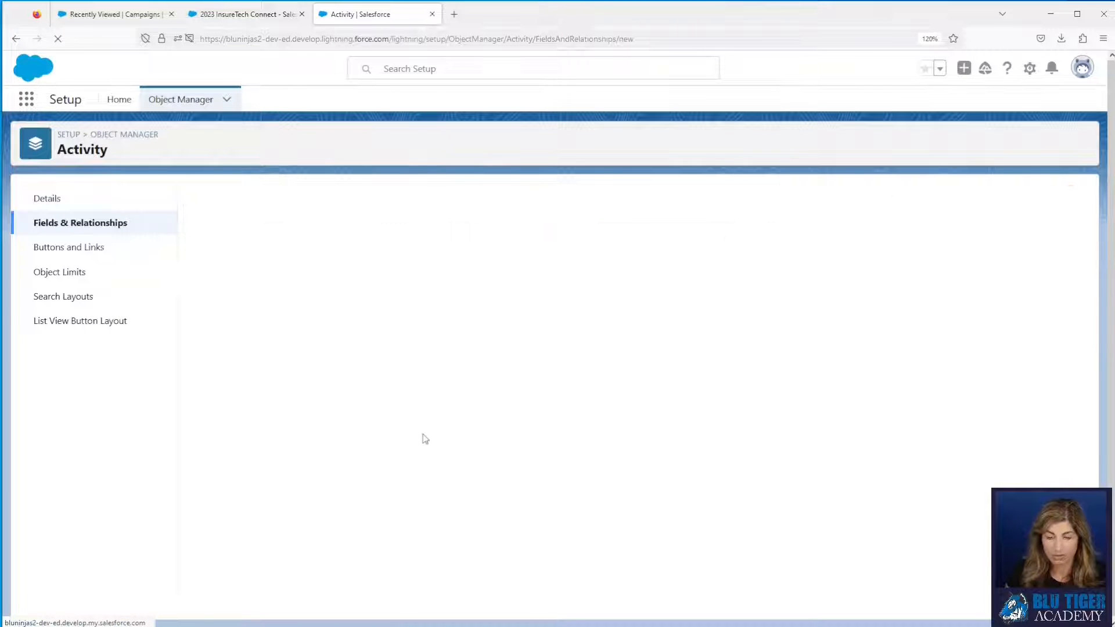
left_click(205, 445)
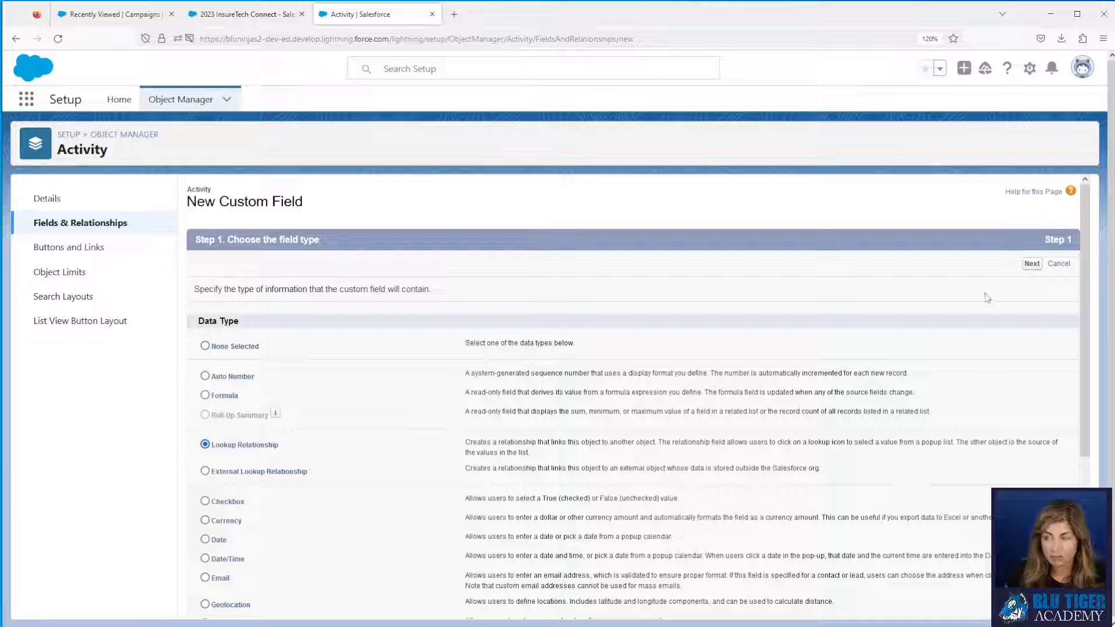
left_click(1031, 264)
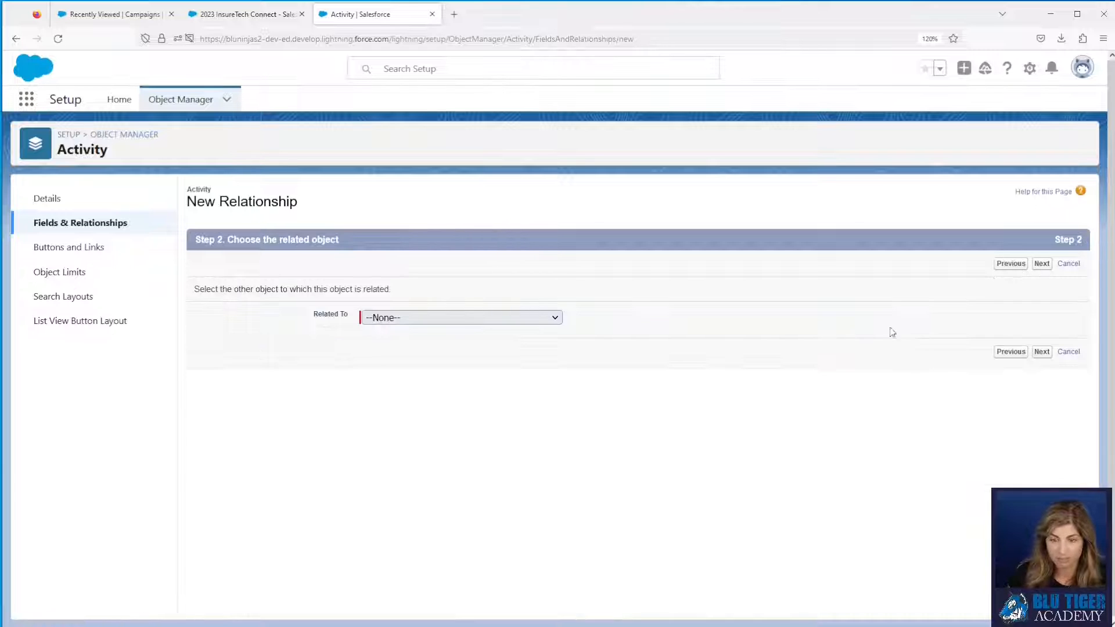
left_click(497, 318)
scroll(492, 532, "down", 3)
scroll(493, 532, "down", 8)
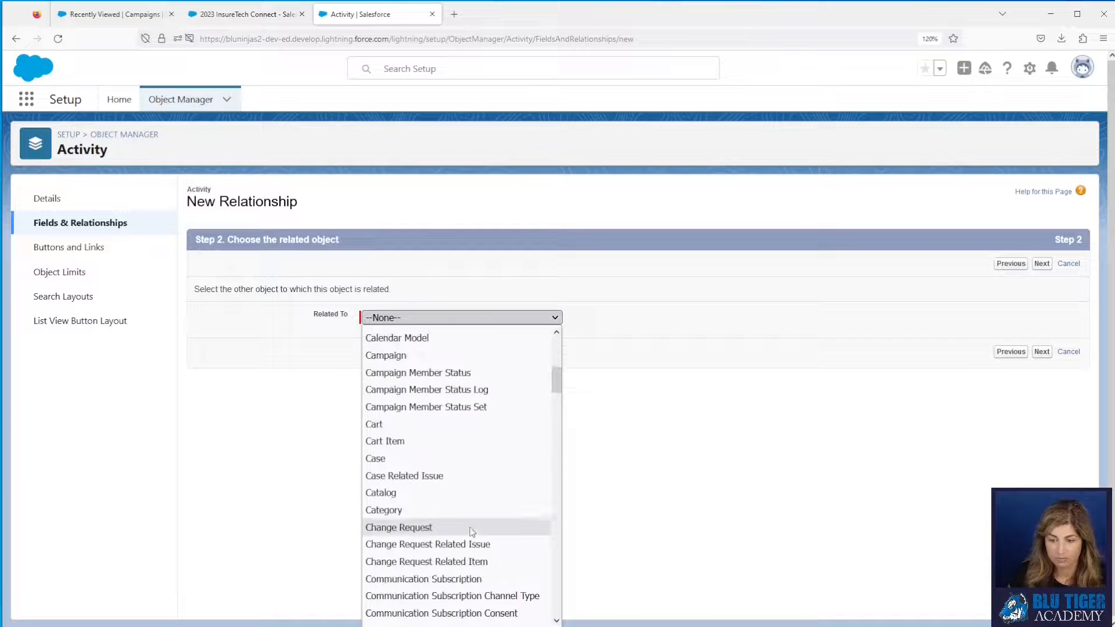
scroll(456, 526, "up", 4)
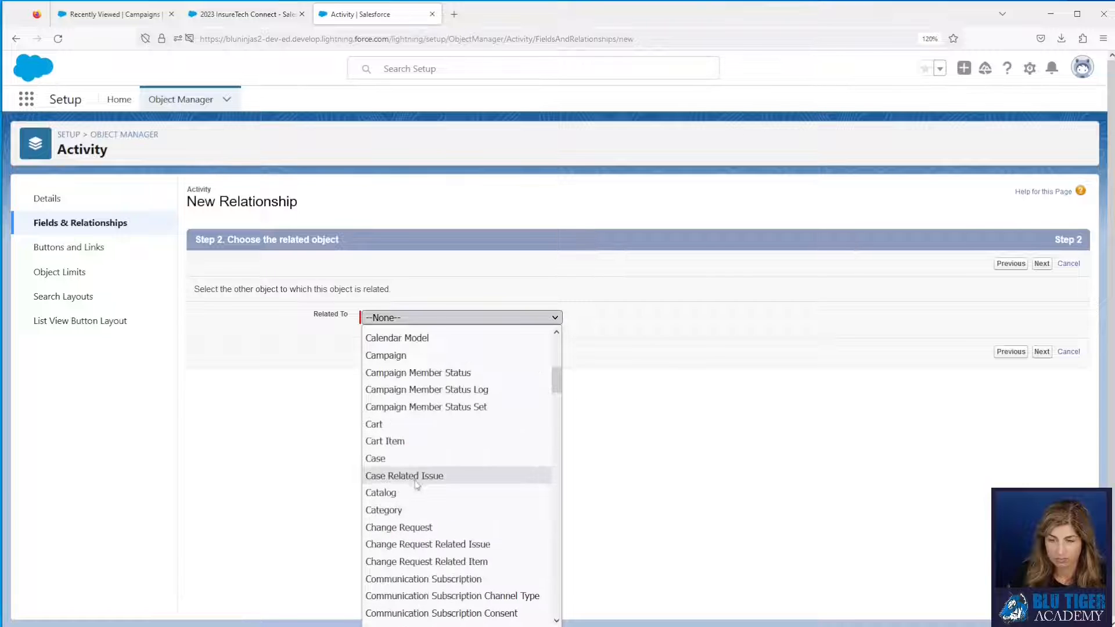
left_click(409, 355)
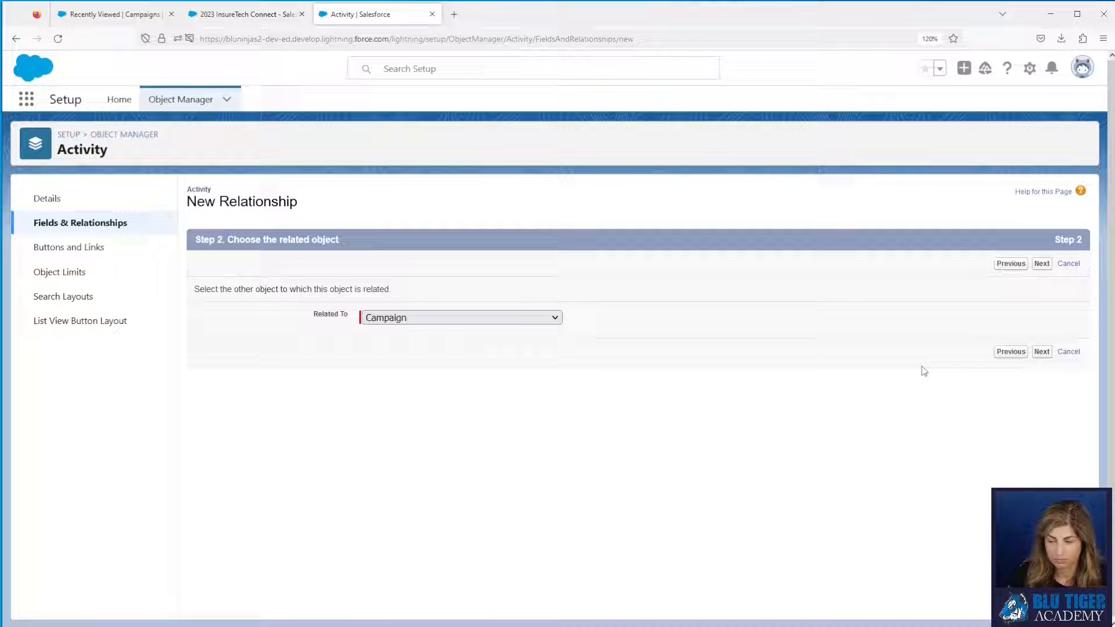
left_click(1042, 352)
Keep the default Campaign label, name and field-level security, and add the lookup only to the Task Layout
left_click(436, 326)
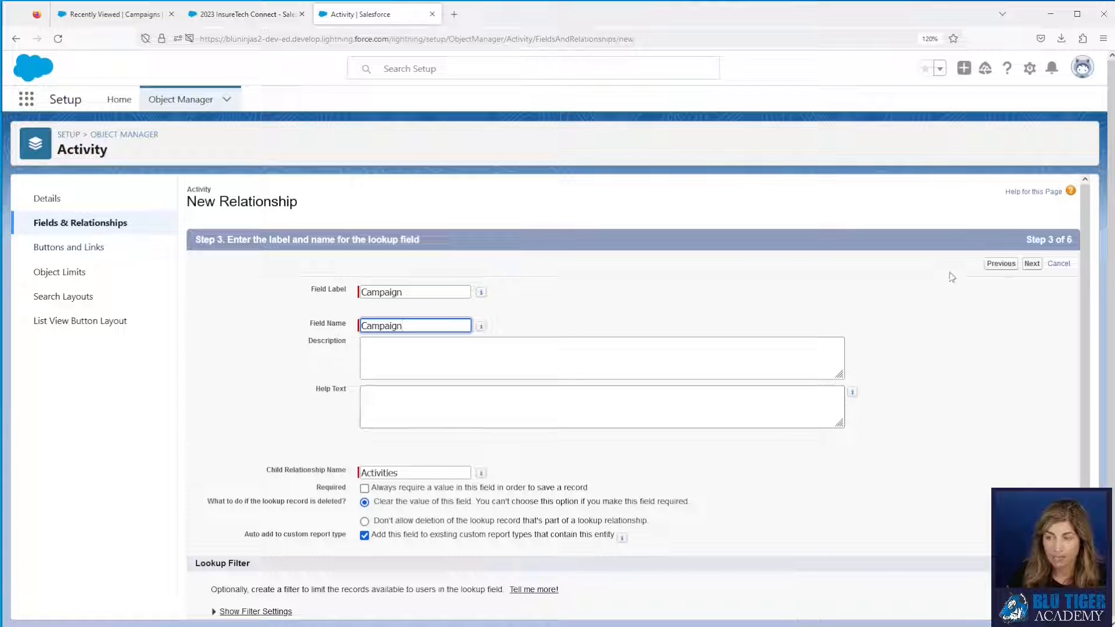
left_click(1032, 265)
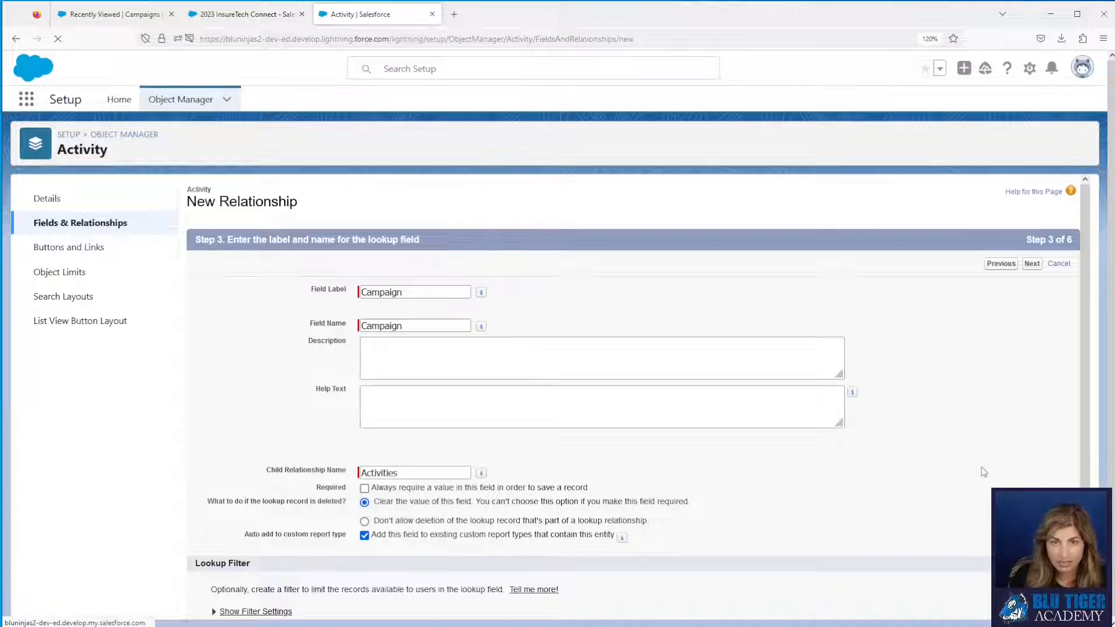
left_click(1032, 265)
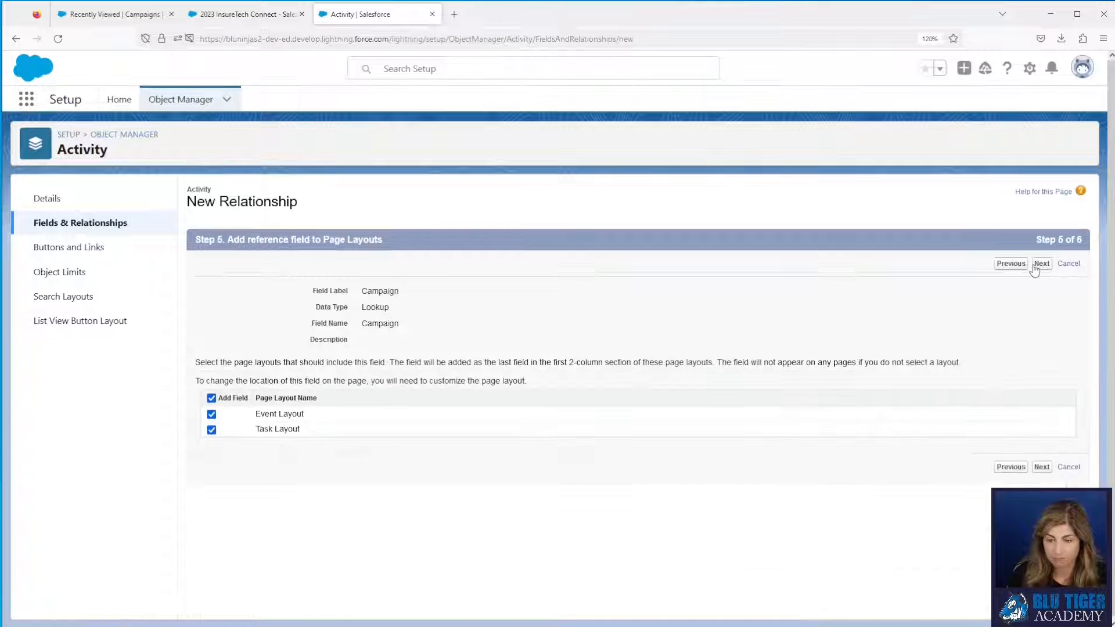
left_click(211, 414)
left_click(1040, 468)
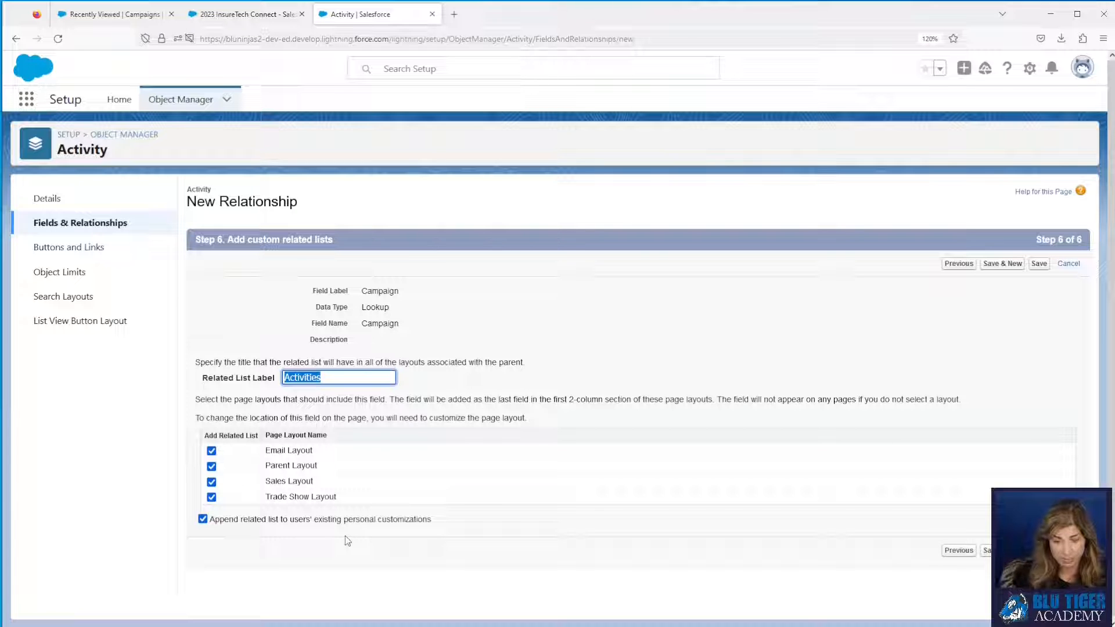
Exclude the Activities related list from the Parent Layout, save the Campaign lookup and return to the Activity field list
left_click(212, 467)
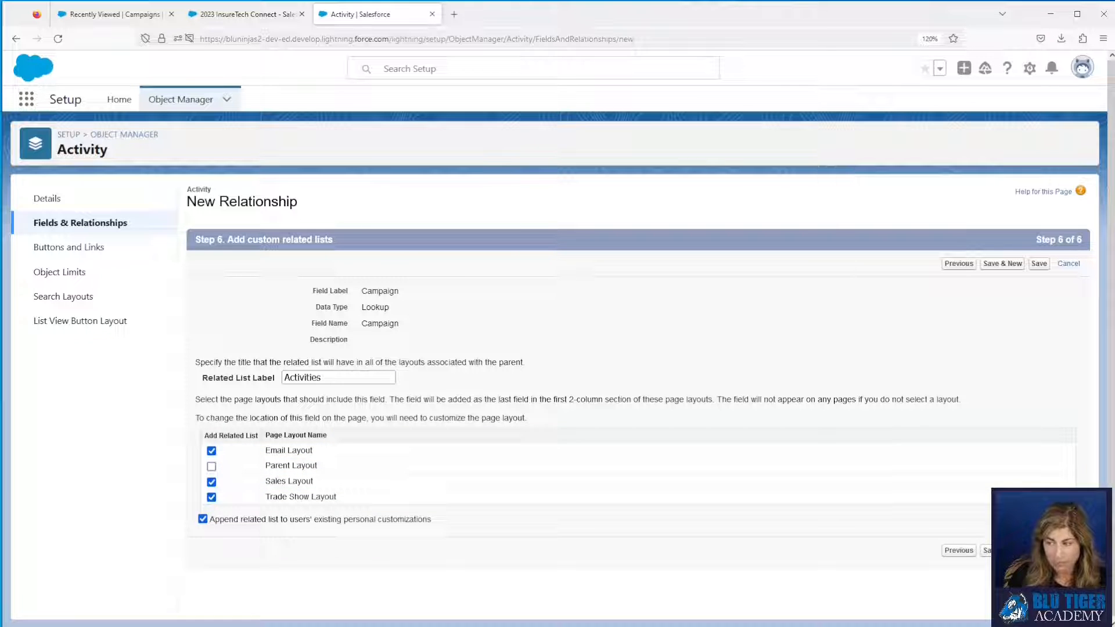
left_click(986, 550)
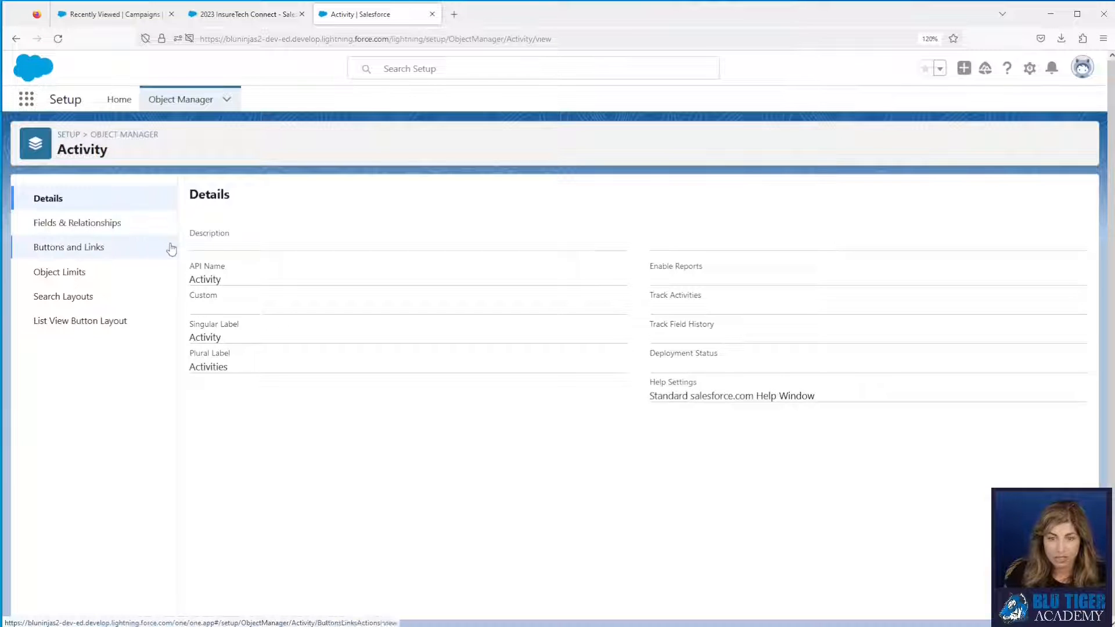
left_click(108, 231)
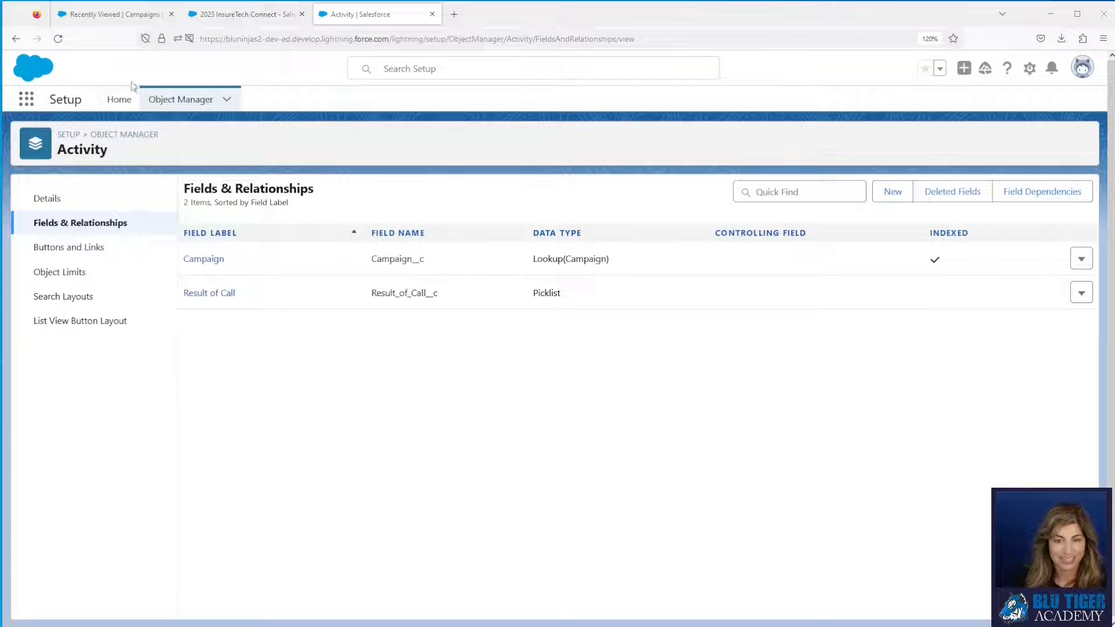
Find Flows in Setup and create a new record-triggered flow
left_click(119, 100)
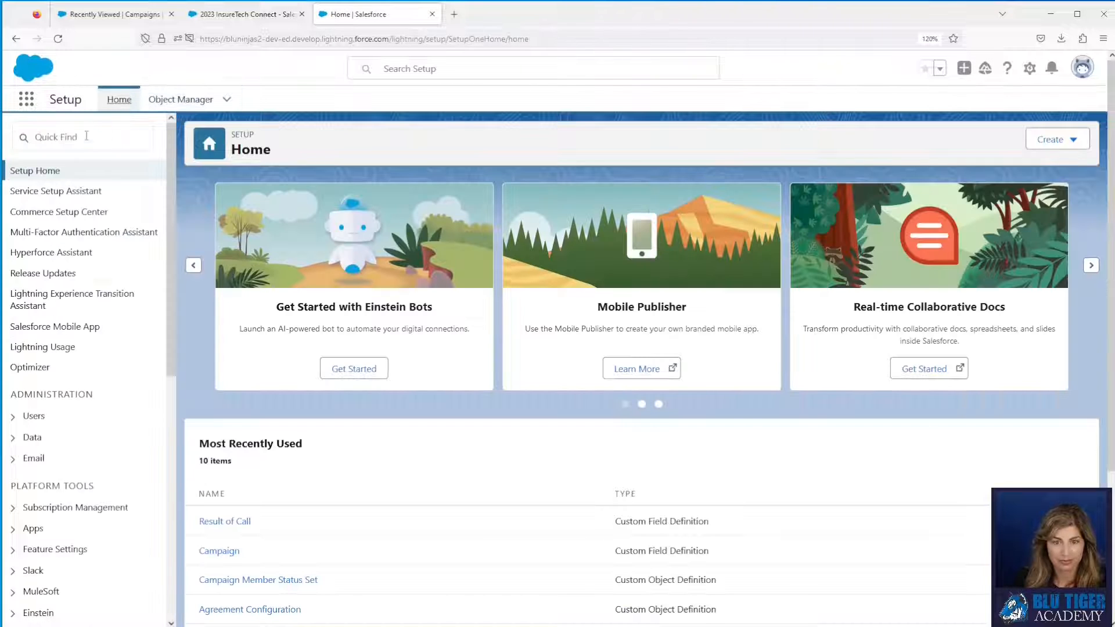
left_click(87, 135)
type("flow")
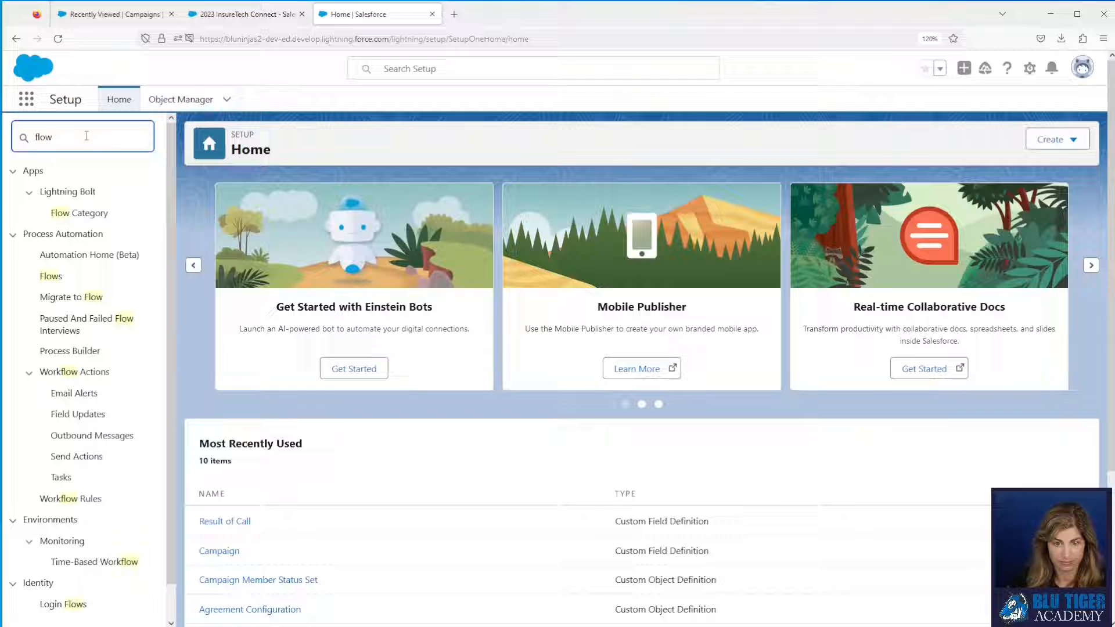
left_click(51, 276)
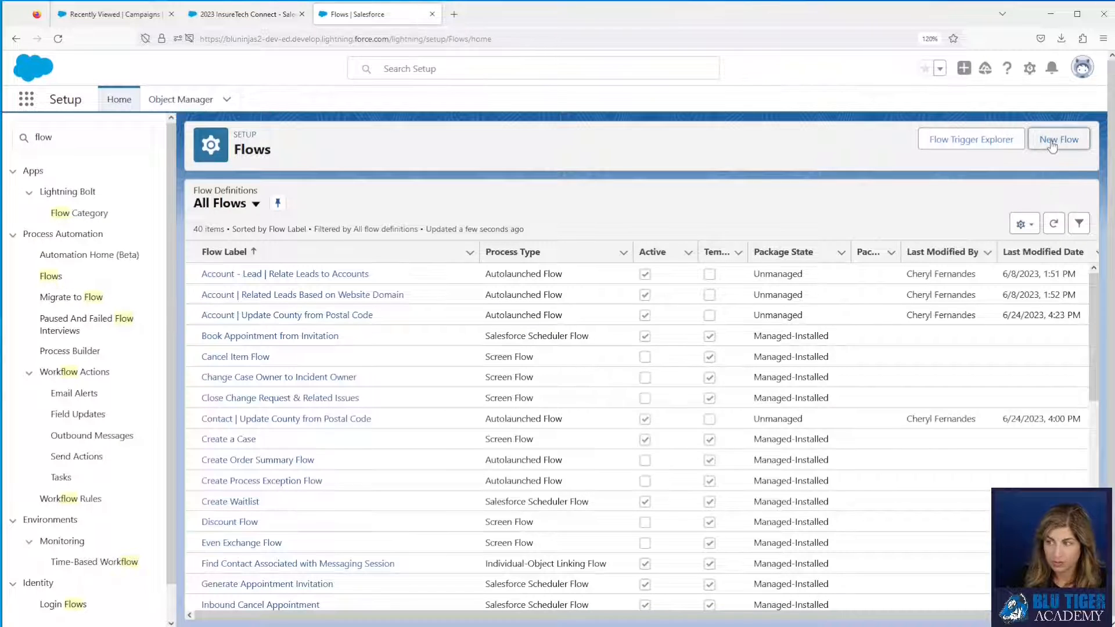
left_click(1051, 145)
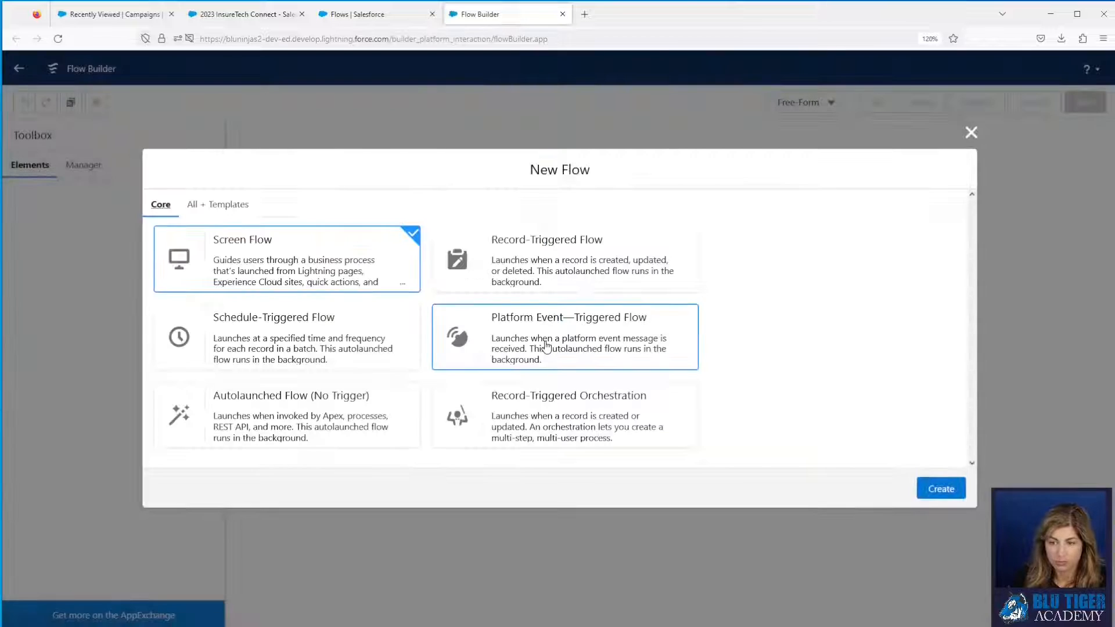
left_click(558, 261)
left_click(941, 488)
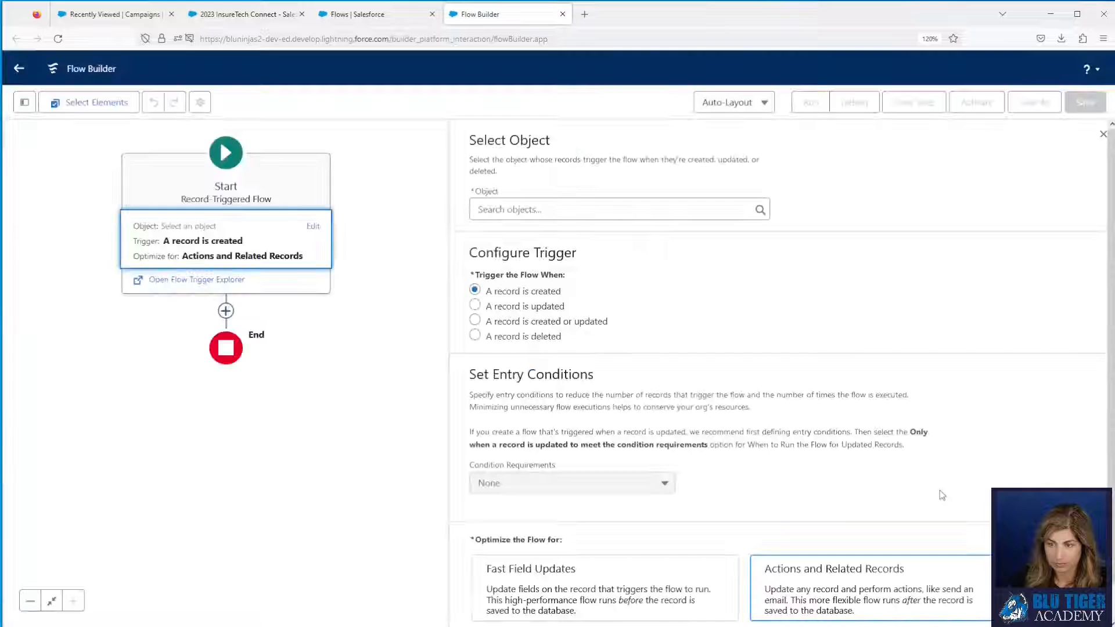
Configure the flow to start on the Task object when a record is created or updated, without entry conditions
left_click(512, 206)
type("task")
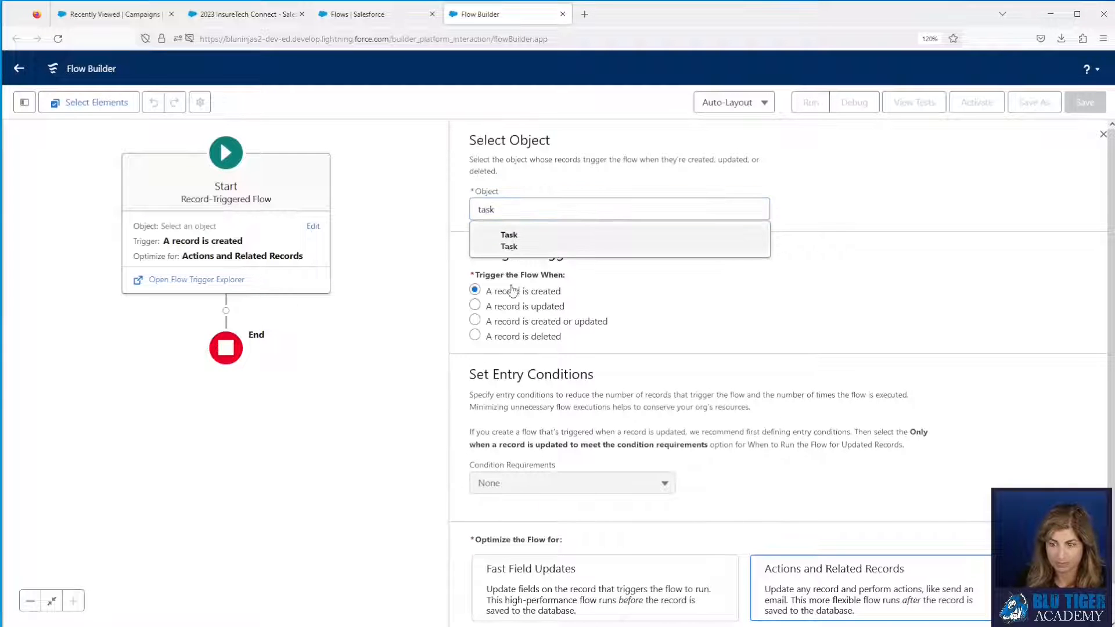
left_click(509, 240)
left_click(475, 320)
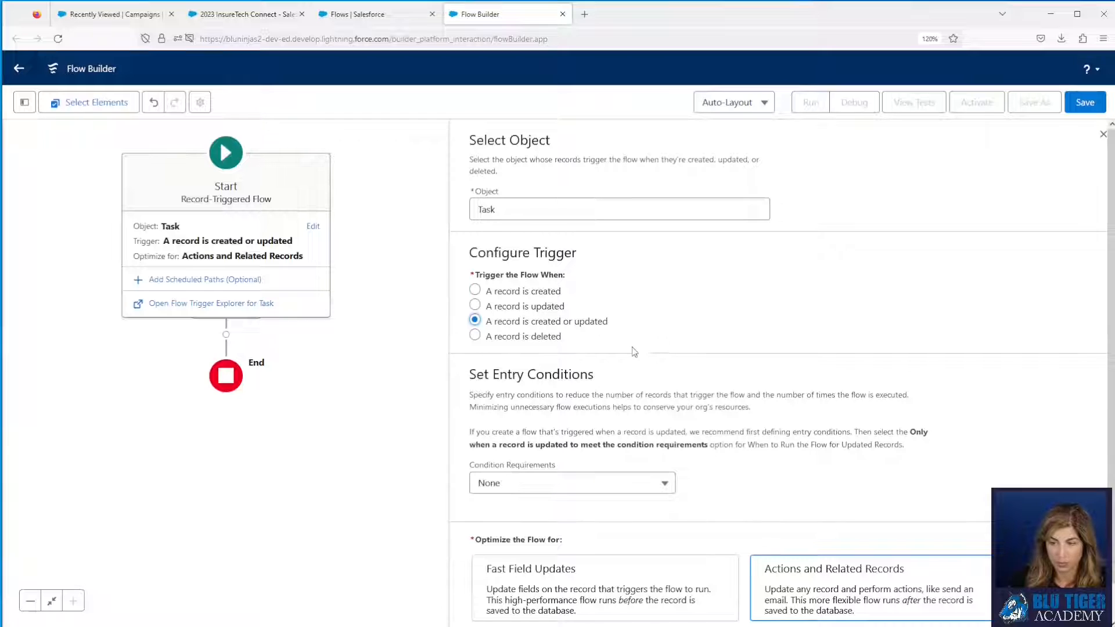
scroll(632, 345, "down", 1)
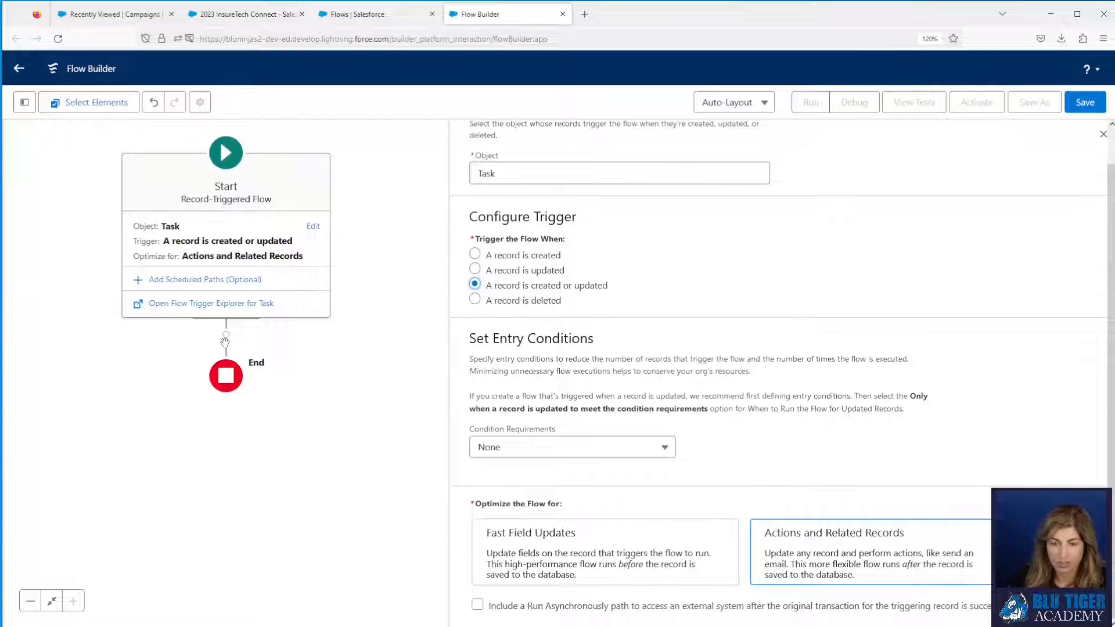
left_click(1103, 135)
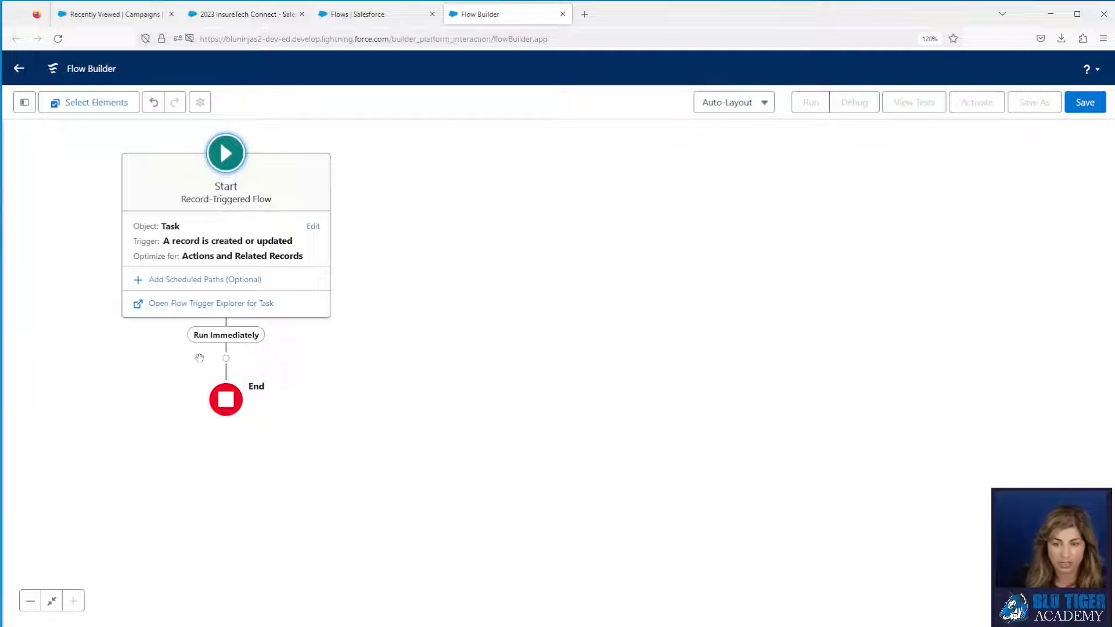
Add a Decision element to the Run Immediately path, labelled "Completed Task with a Campaign & Call Result", with the auto-generated API name
left_click(227, 359)
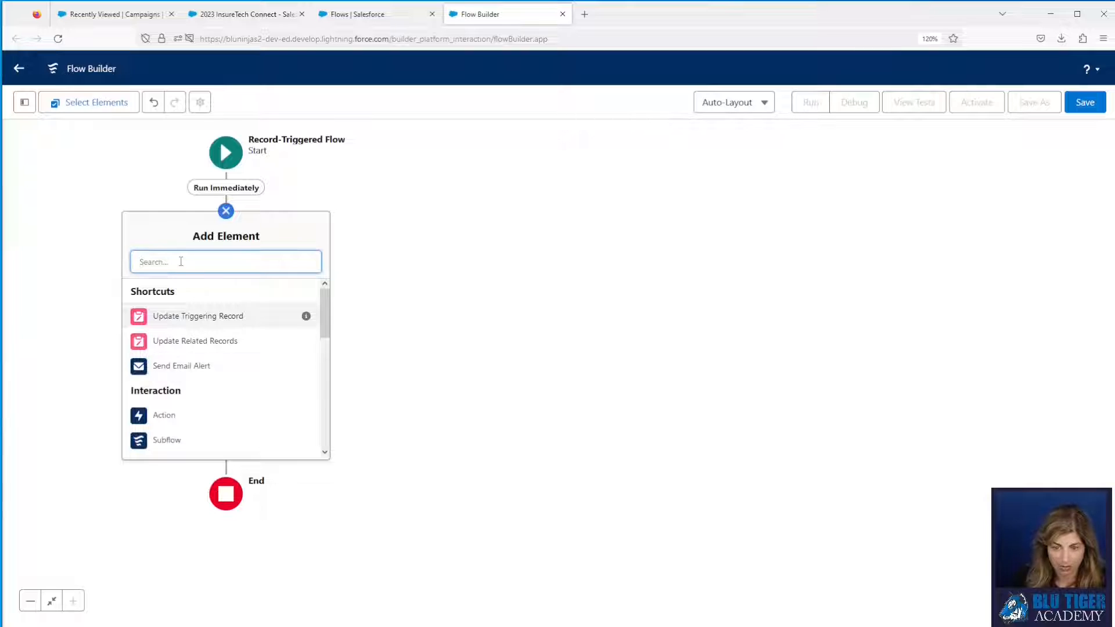
type("decisio")
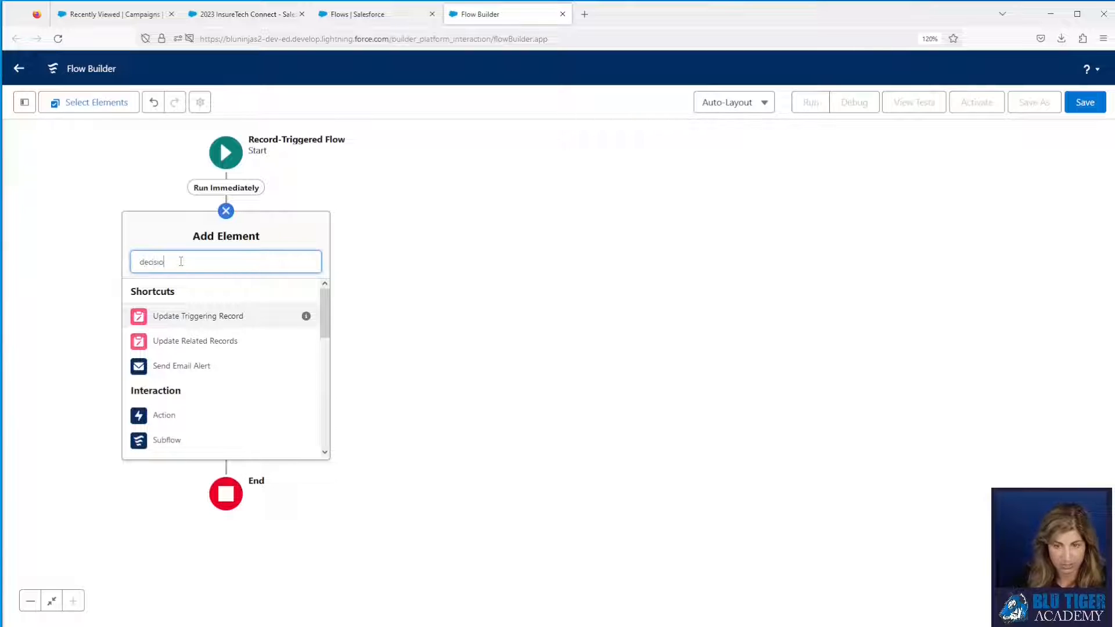
type("n")
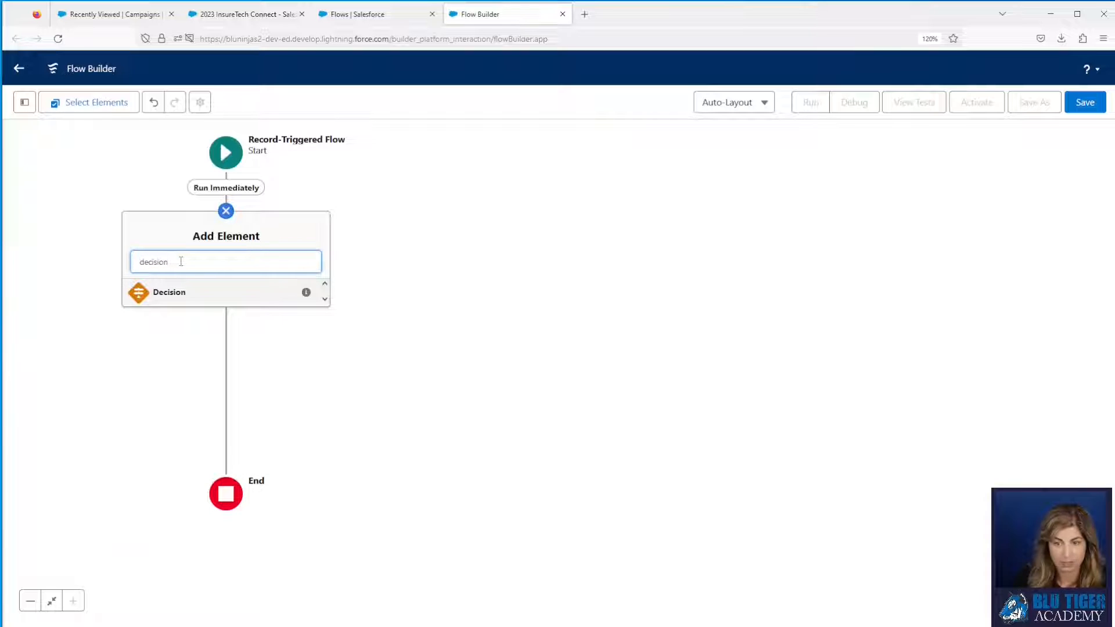
left_click(183, 292)
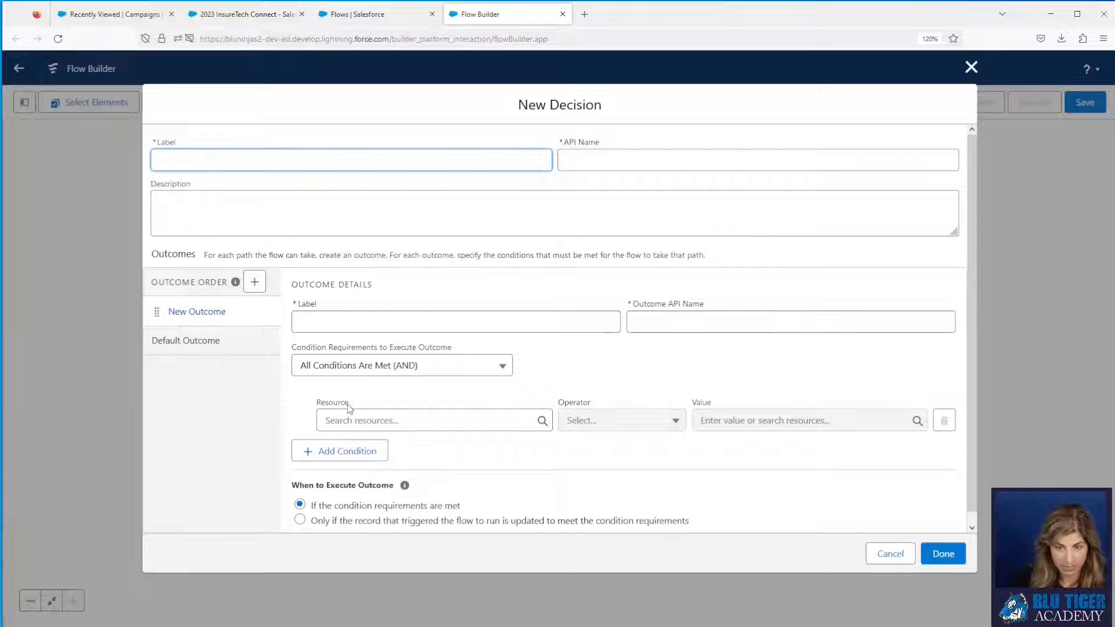
type("Completed Task with a")
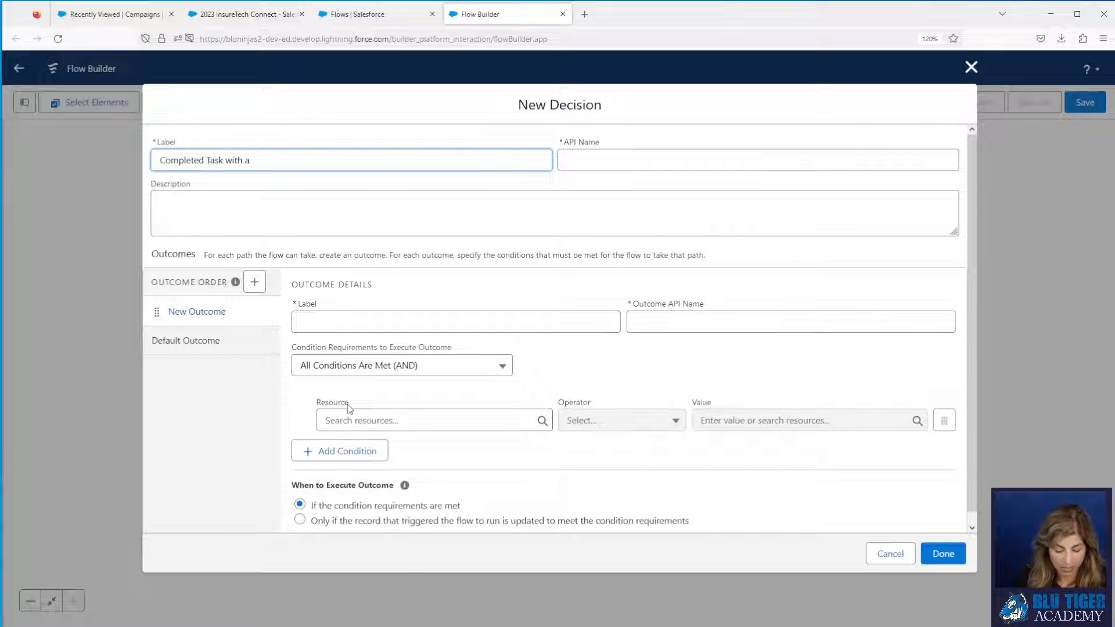
type(" Campaign & Cal")
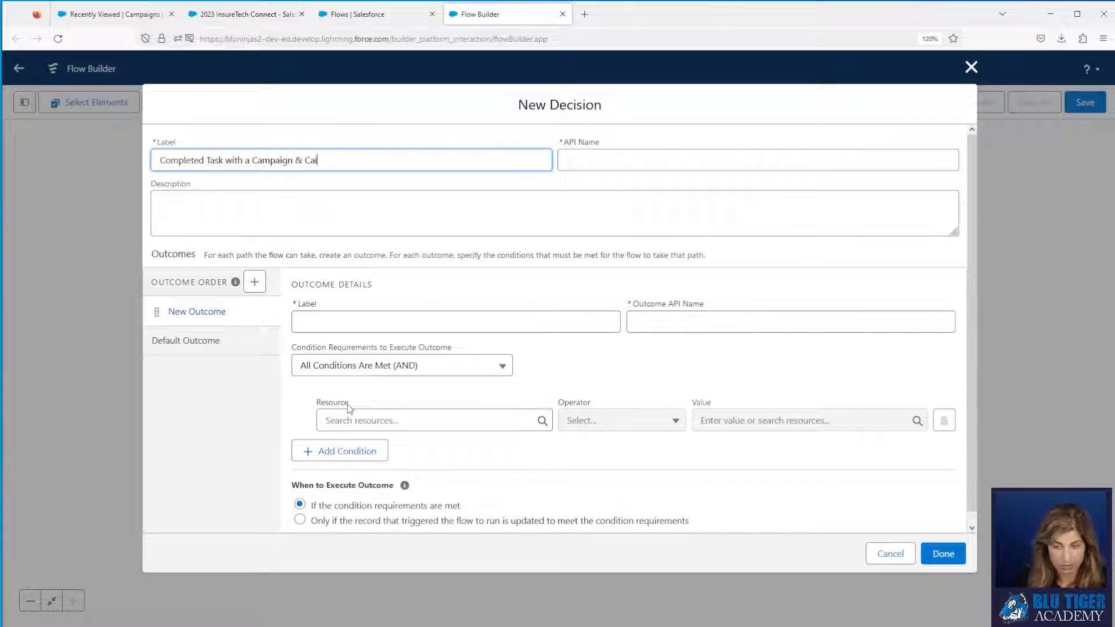
type("l Result")
key("Tab")
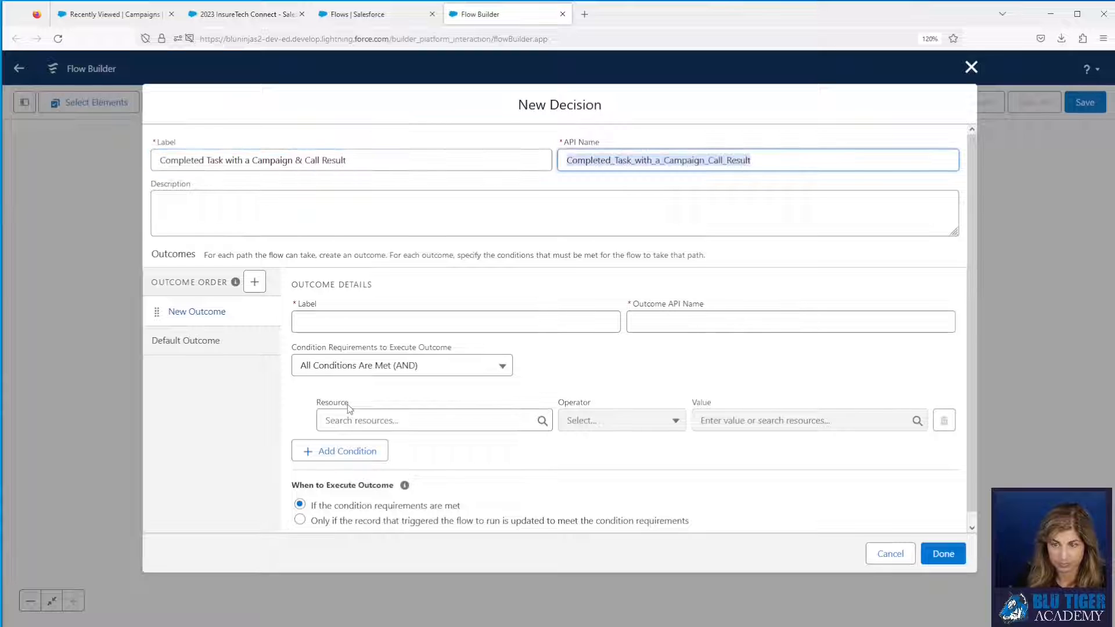
Label the first decision outcome Yes and require the triggering record's Status to equal Completed
left_click(361, 321)
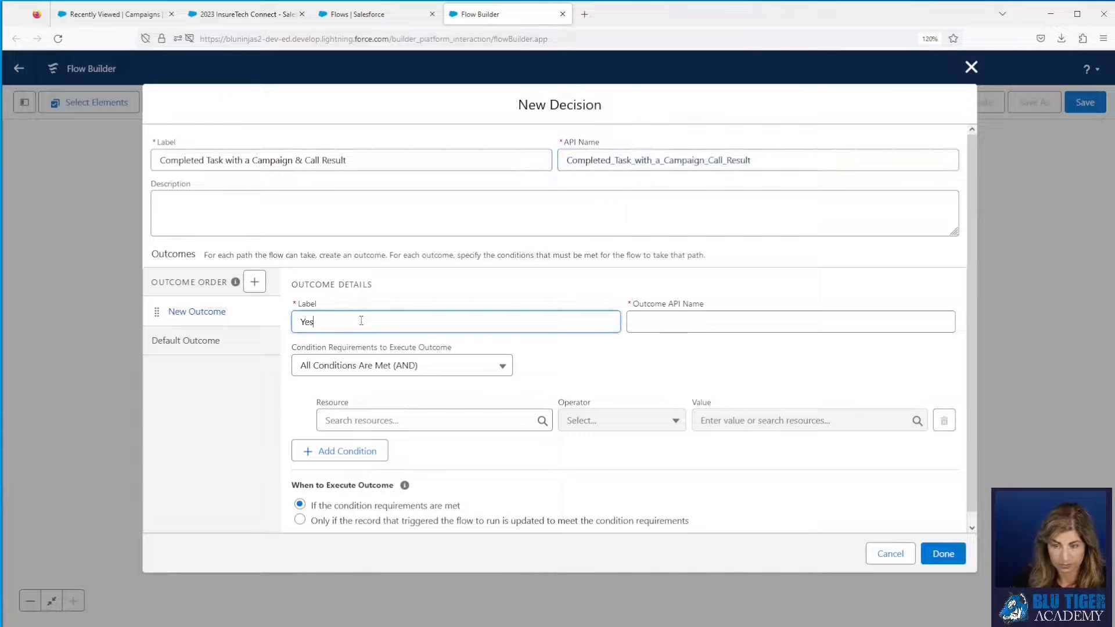
key("Tab")
left_click(359, 421)
type("rec")
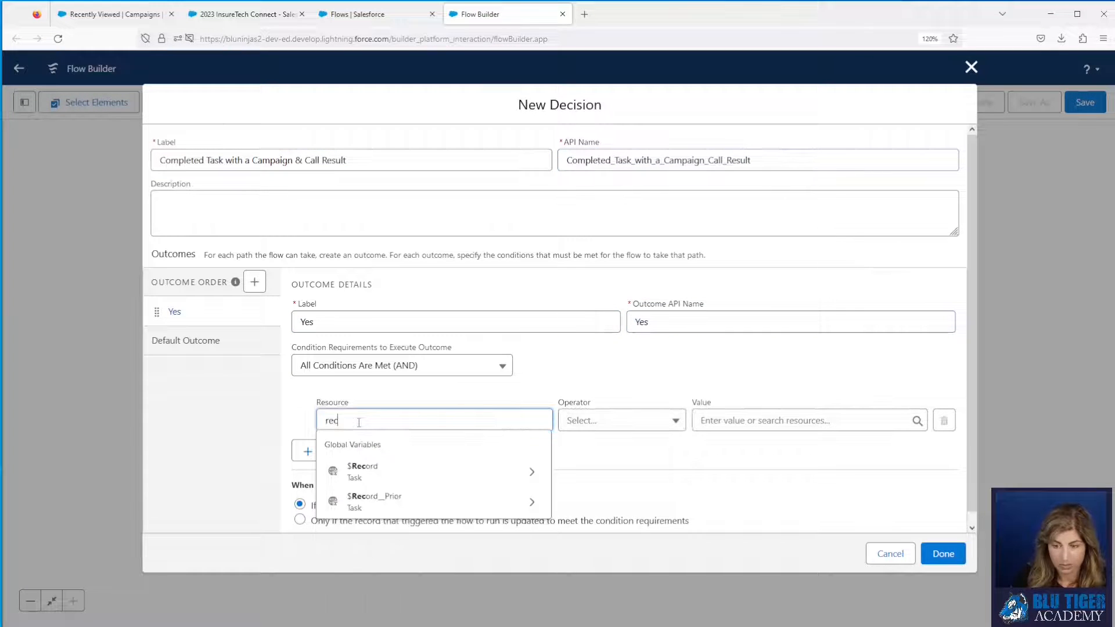
left_click(373, 469)
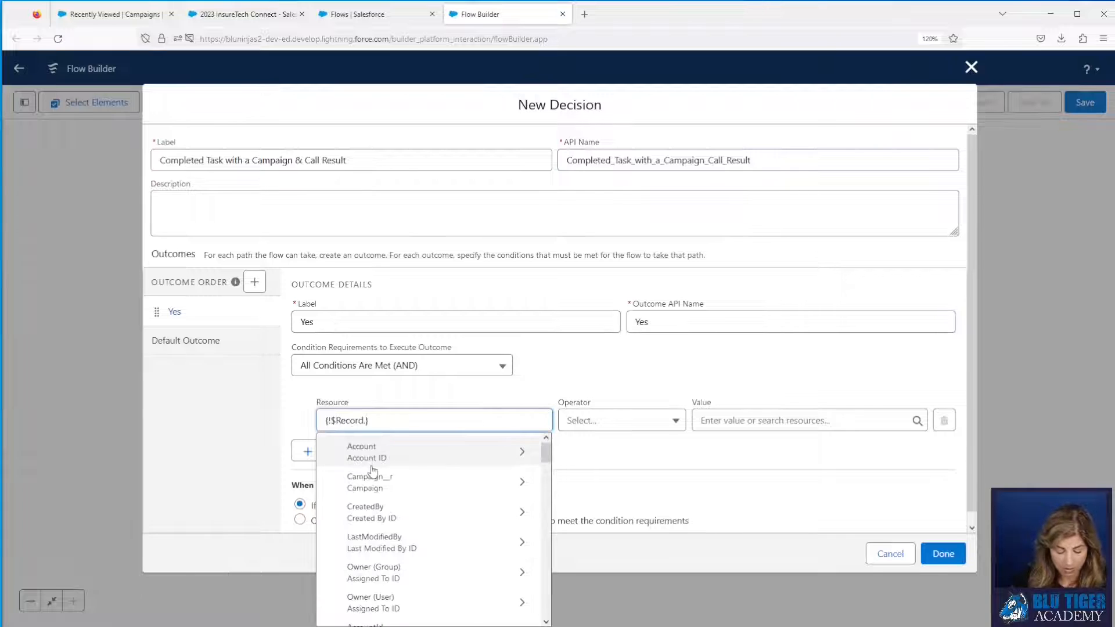
type("status")
left_click(374, 447)
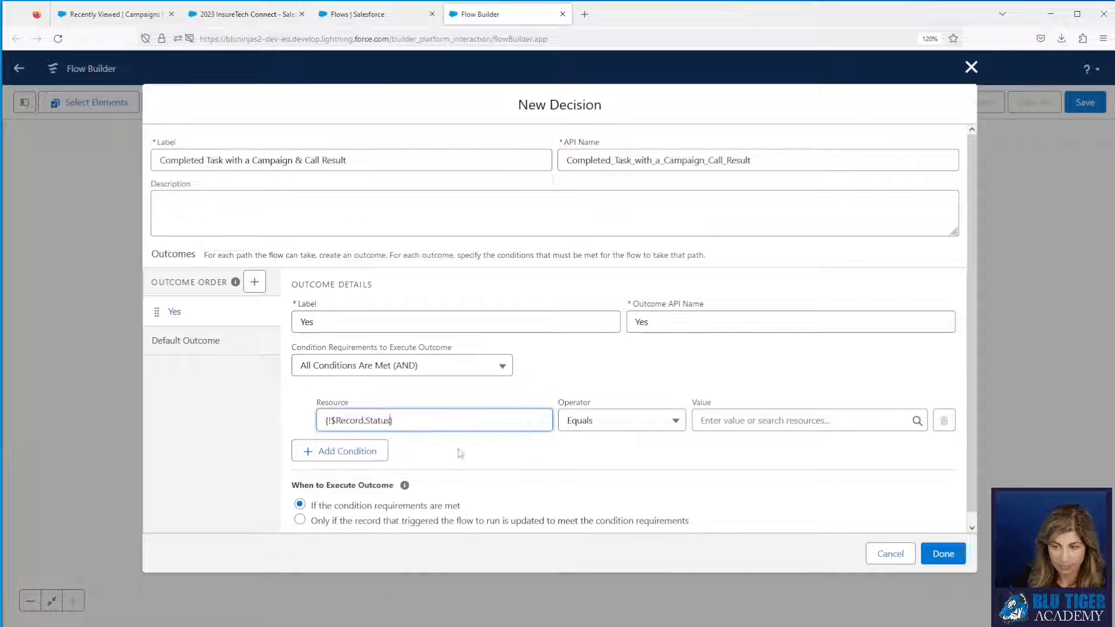
left_click(727, 423)
type("com")
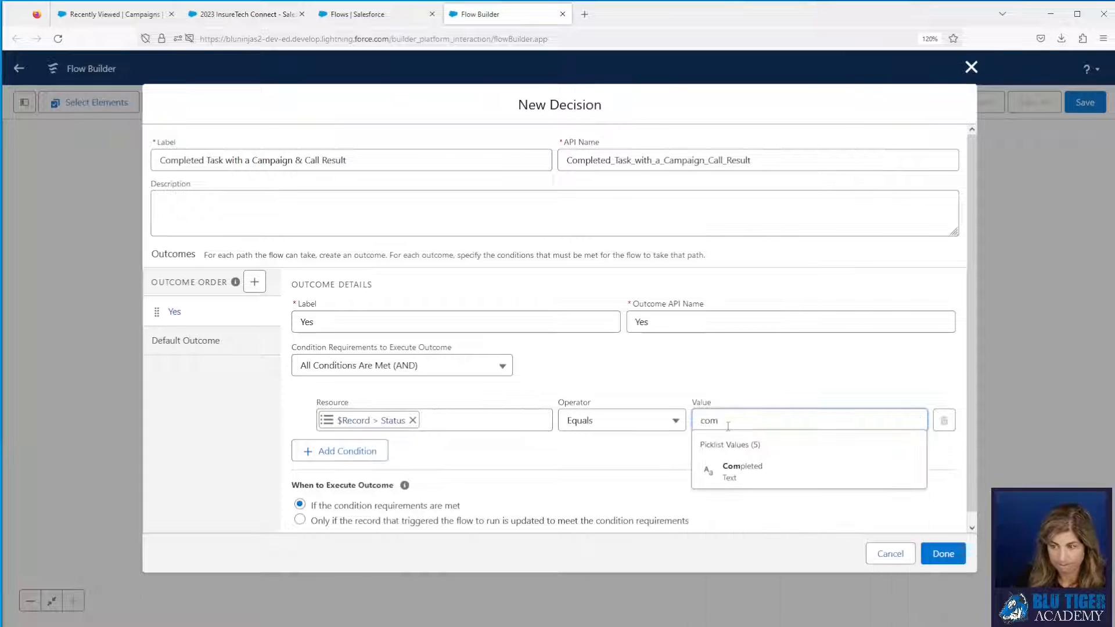
left_click(738, 471)
Add a second condition to the Yes outcome: the triggering record's Campaign Is Null equals the False global constant
left_click(374, 453)
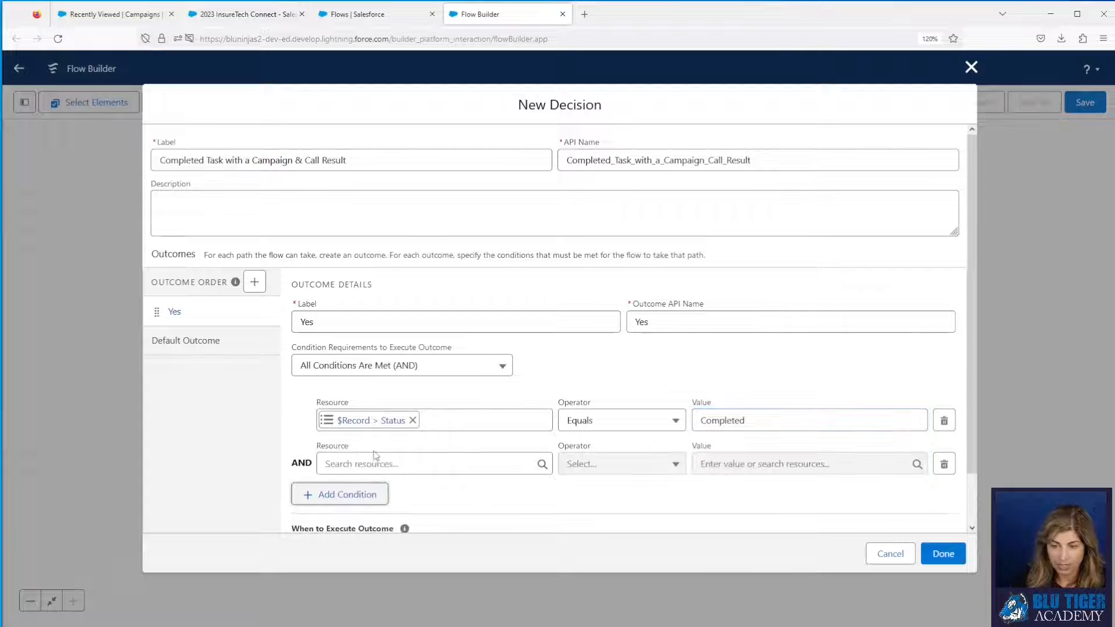
left_click(377, 463)
type("rec")
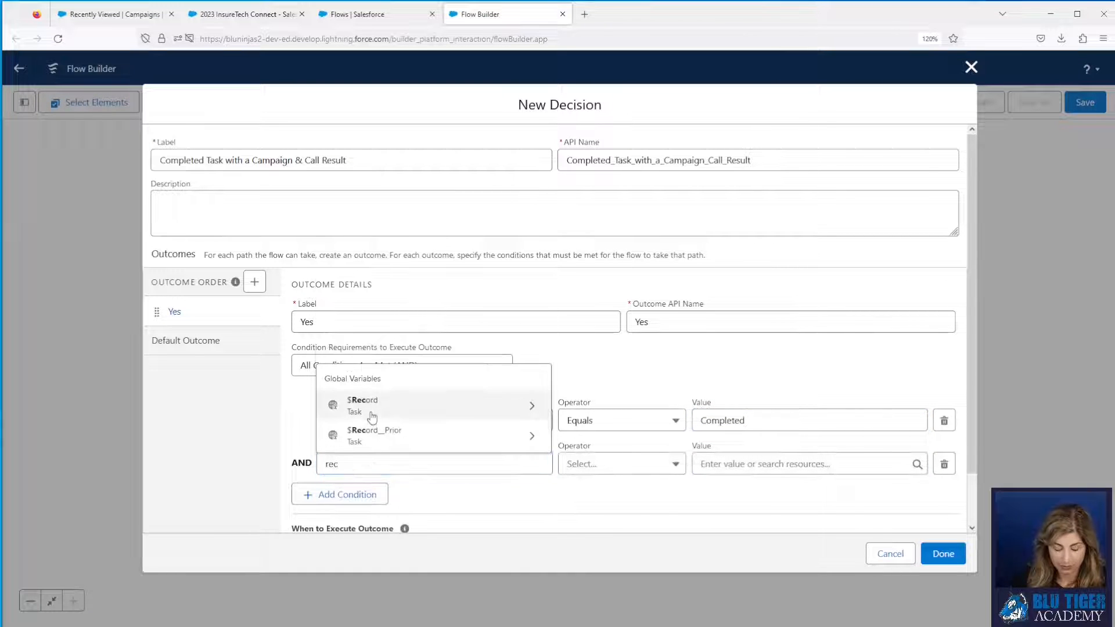
left_click(371, 407)
type("camp")
left_click(385, 450)
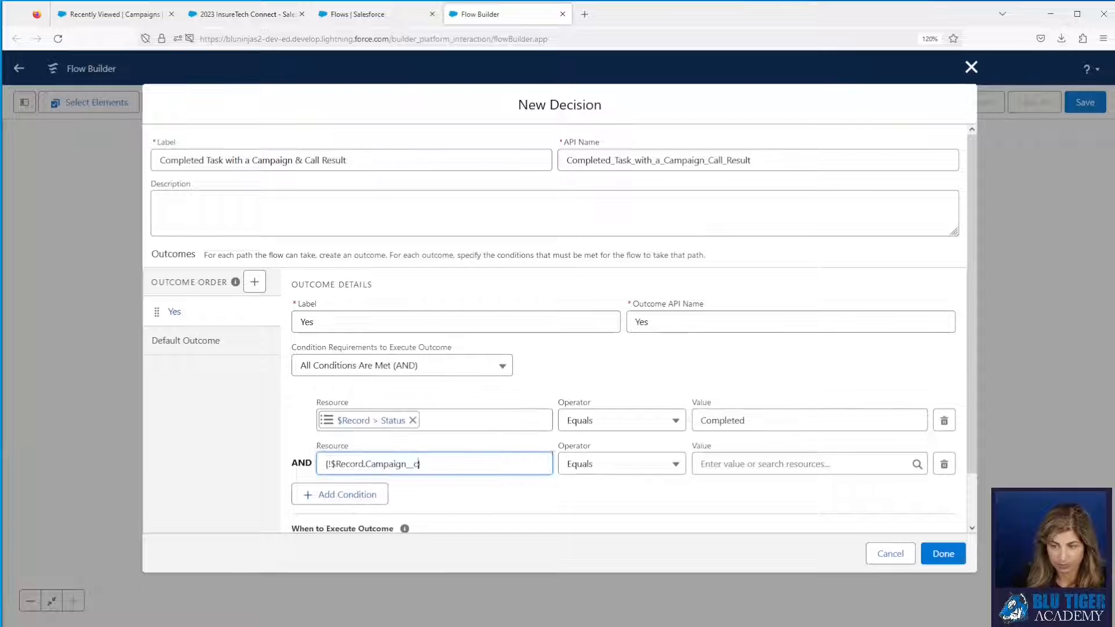
left_click(584, 464)
left_click(607, 393)
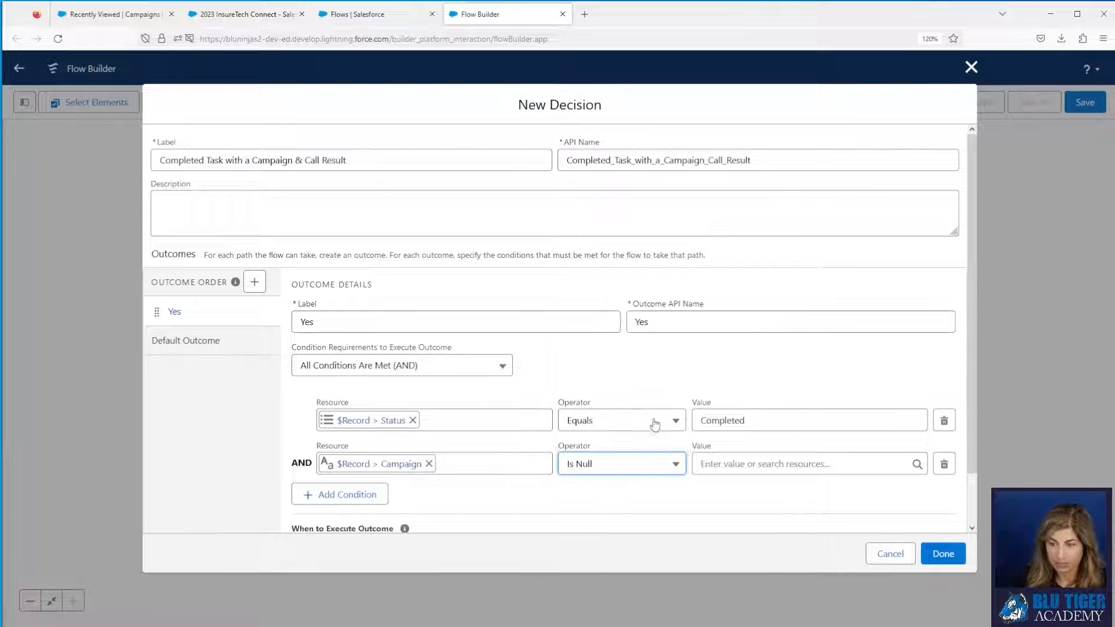
left_click(713, 462)
type("false")
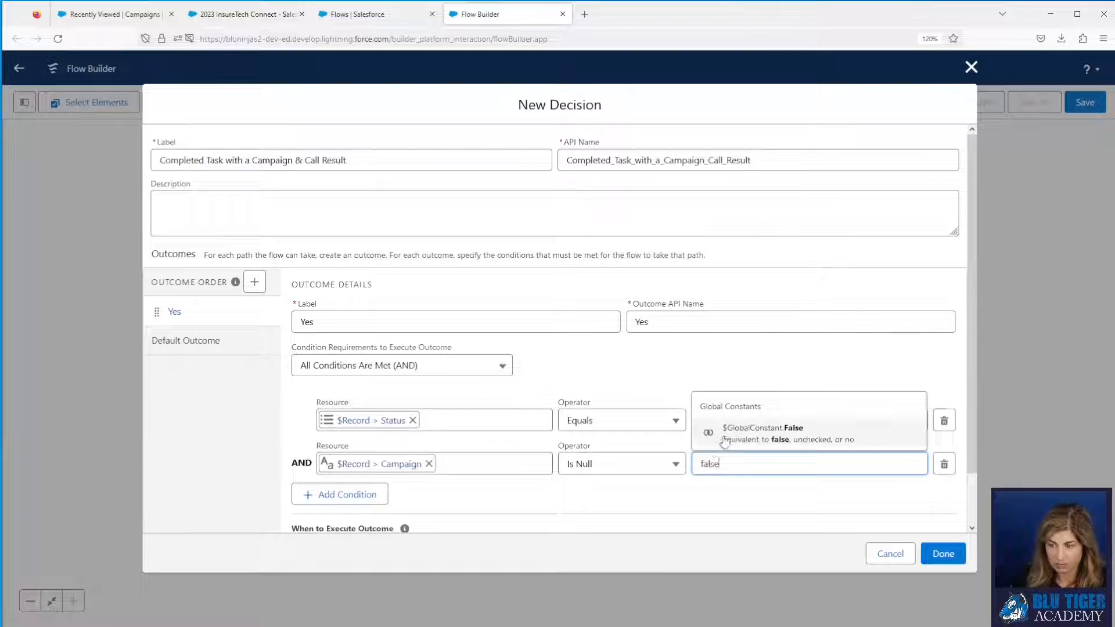
left_click(755, 433)
Add a third condition to the Yes outcome: the triggering record's Result of Call Is Null equals the False global constant
left_click(341, 494)
left_click(342, 504)
type("r")
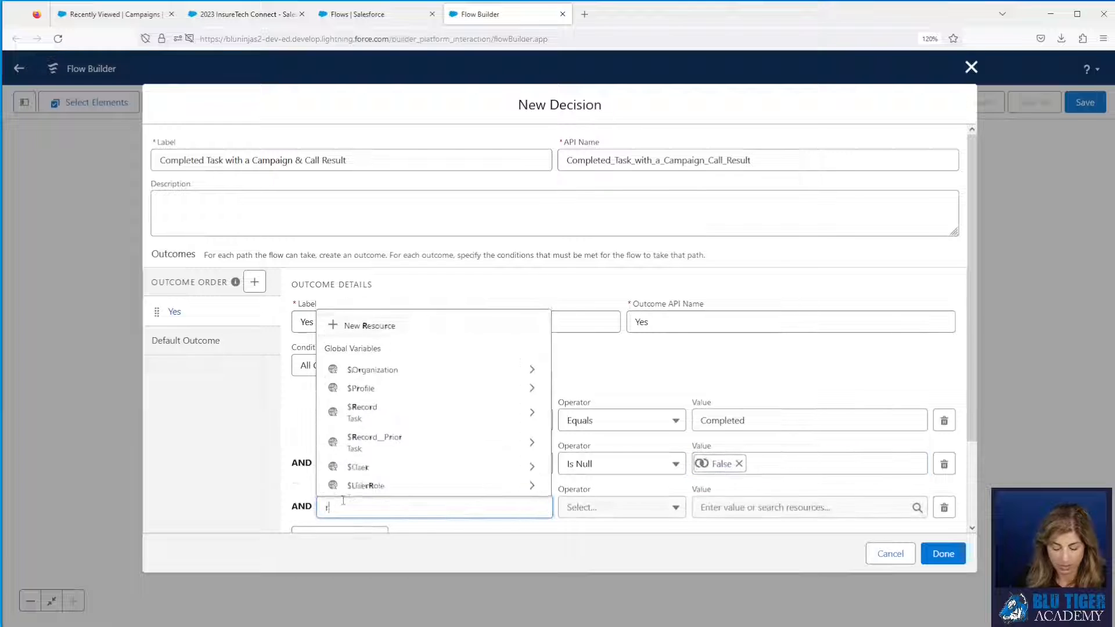
type("ec")
left_click(356, 446)
type("re")
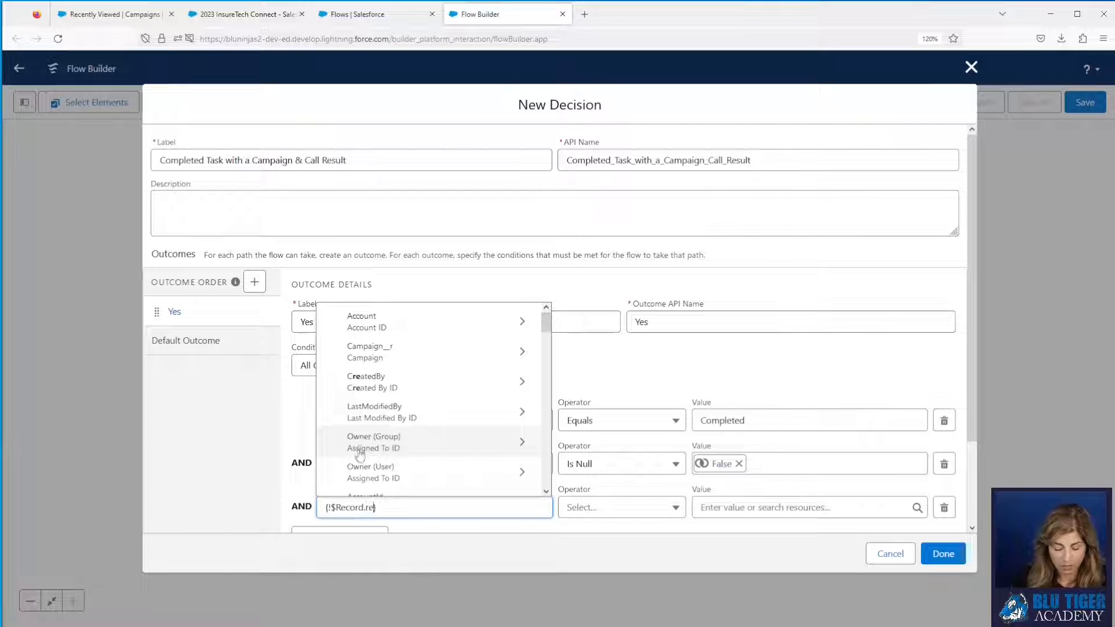
type("su")
left_click(375, 477)
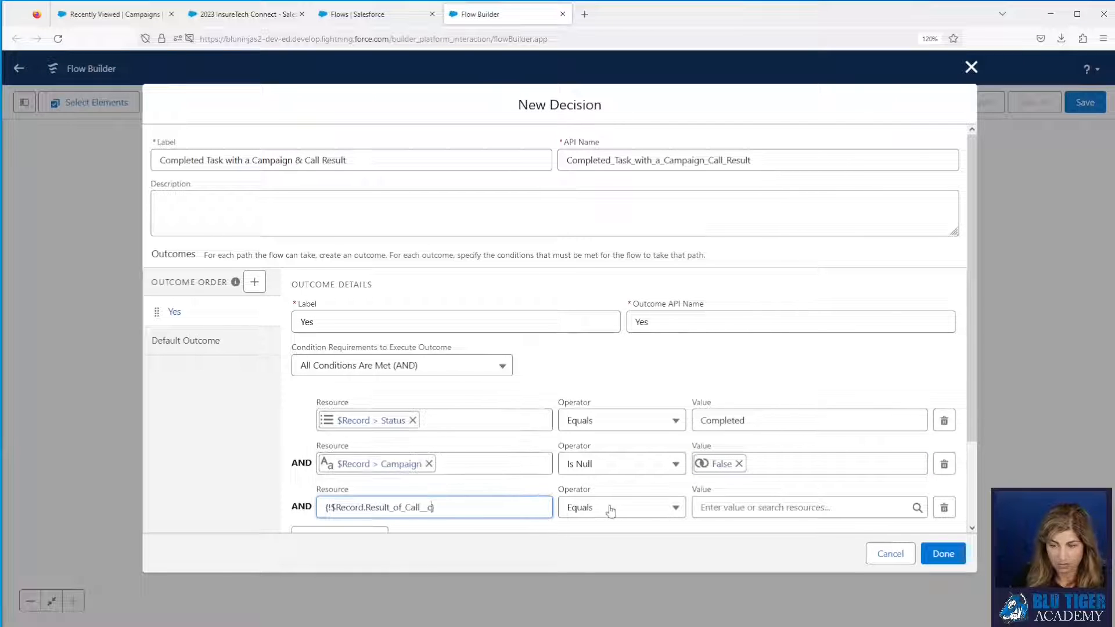
left_click(607, 509)
left_click(623, 442)
left_click(739, 507)
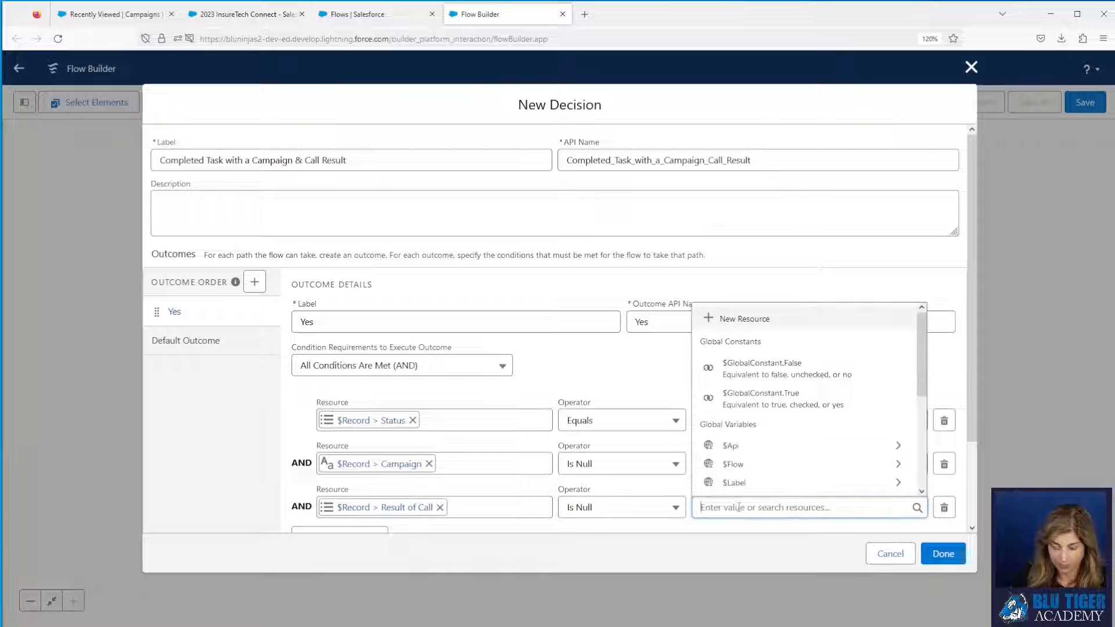
type("False")
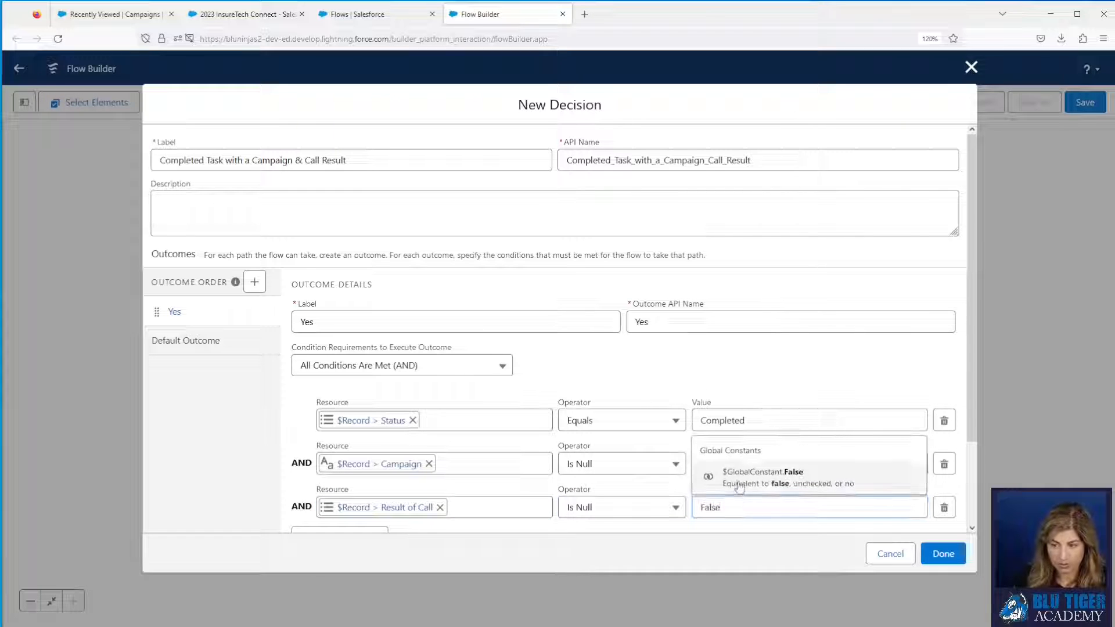
left_click(755, 475)
Execute the Yes outcome only if the triggering record is updated to meet the condition requirements, and relabel the default outcome No
scroll(467, 505, "down", 2)
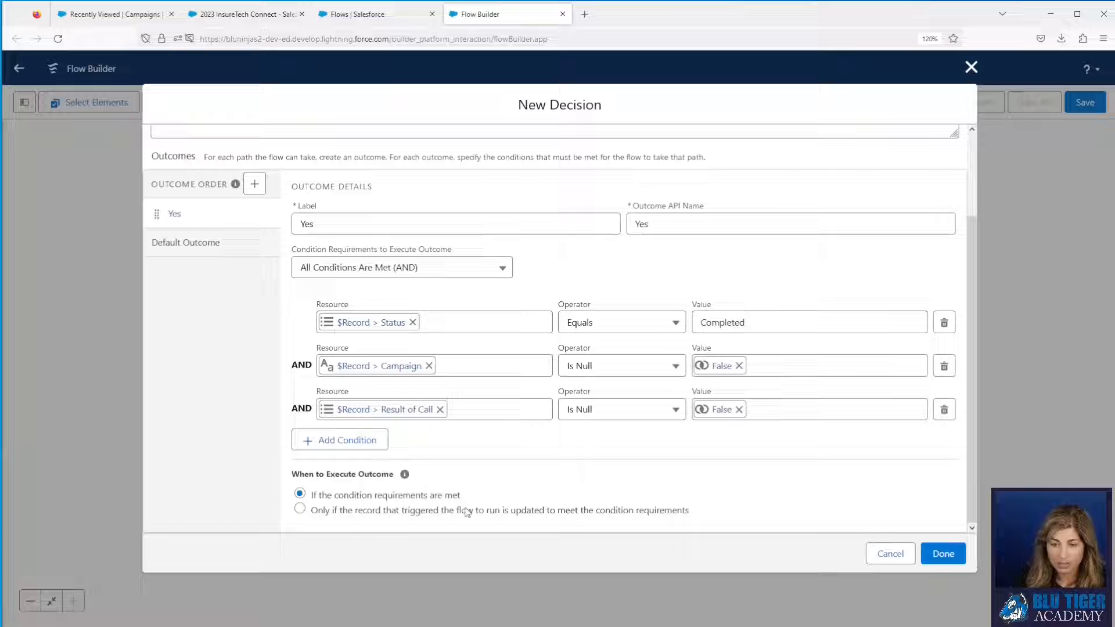
left_click(300, 508)
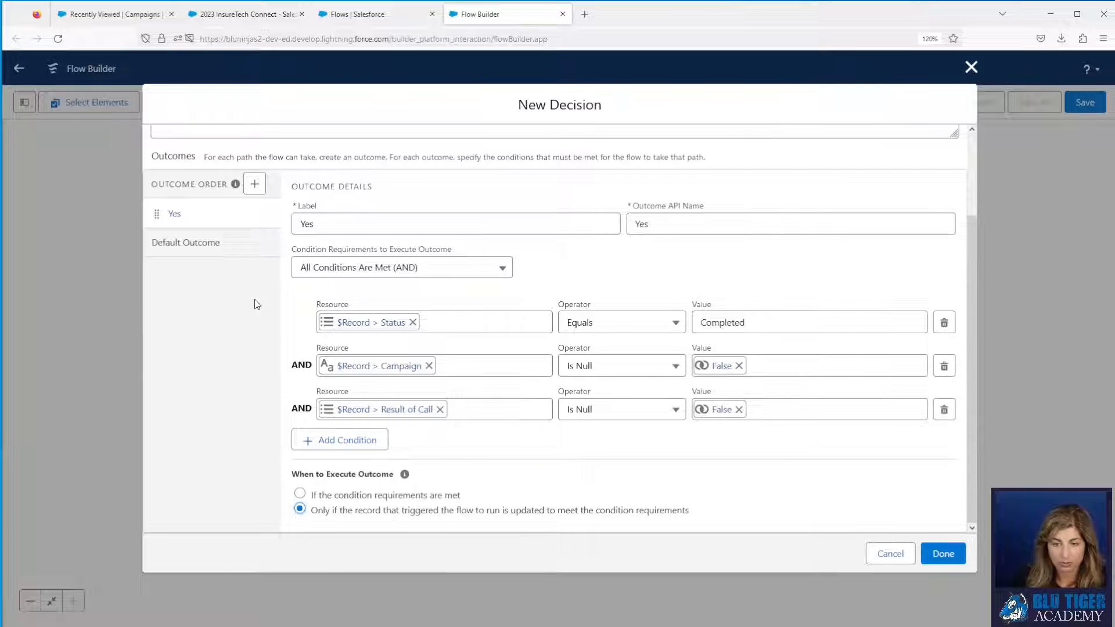
left_click(219, 245)
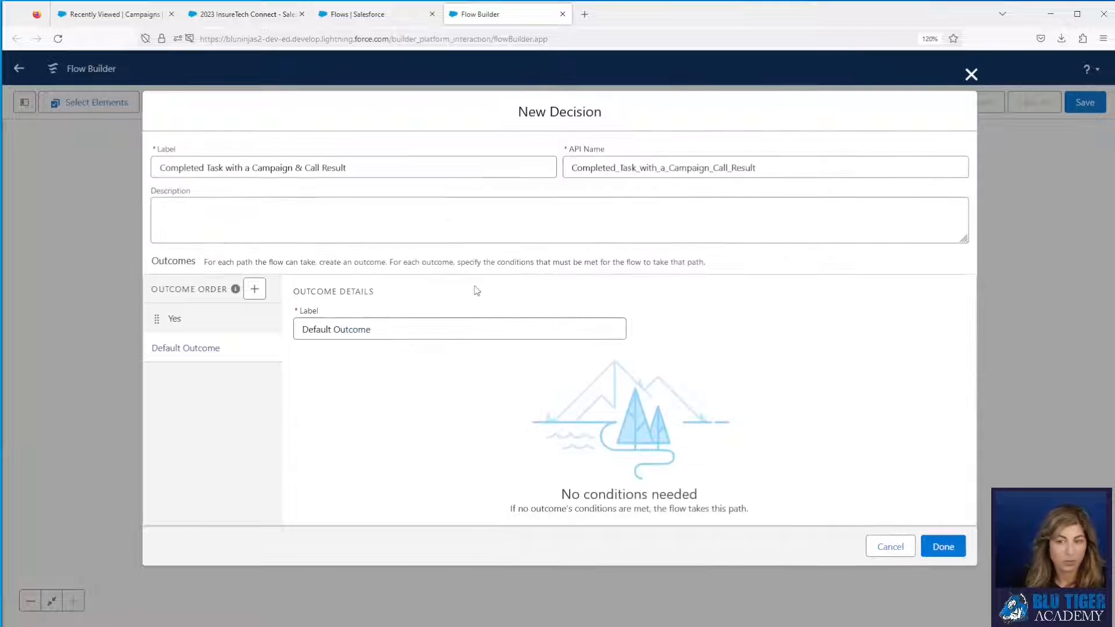
left_click_drag(443, 326, 293, 330)
type("No")
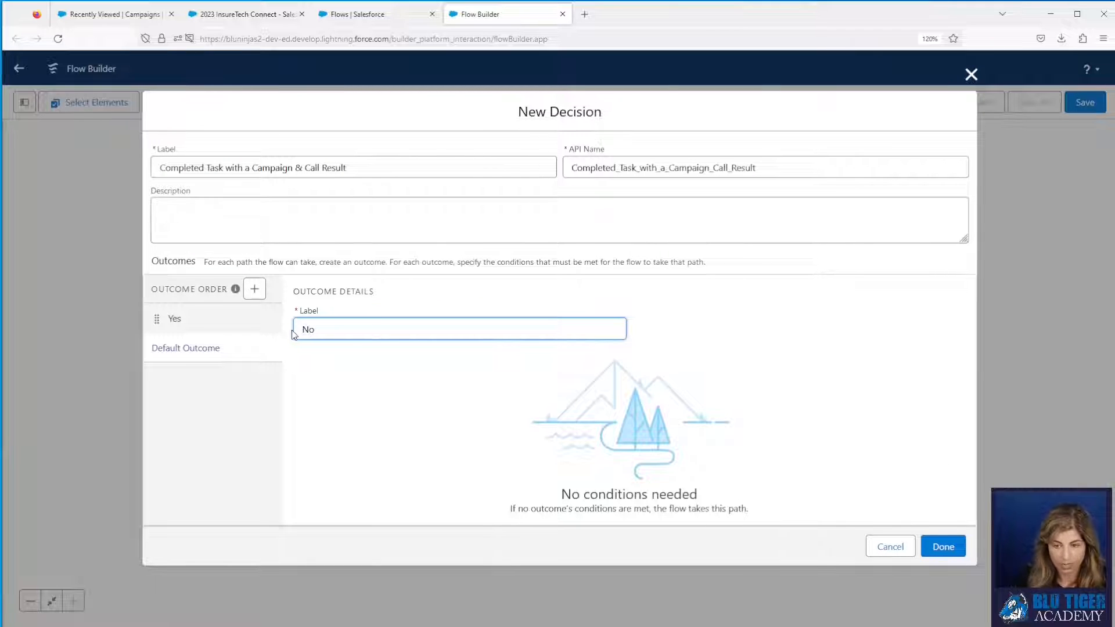
Finish the campaign call decision and add a Get Records element on its Yes path
left_click(323, 355)
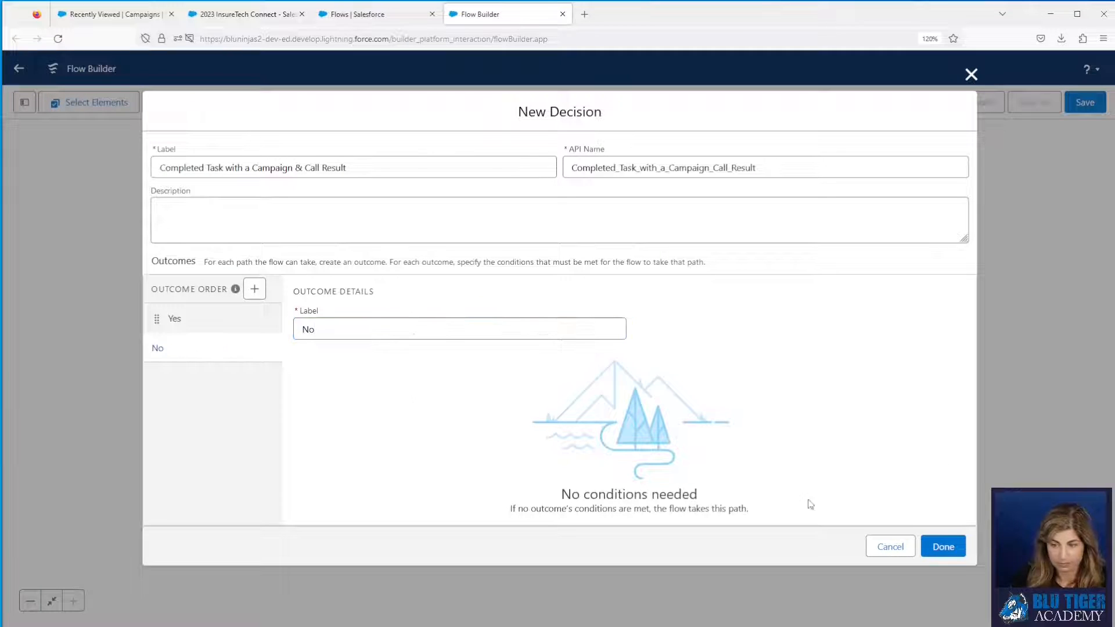
left_click(944, 547)
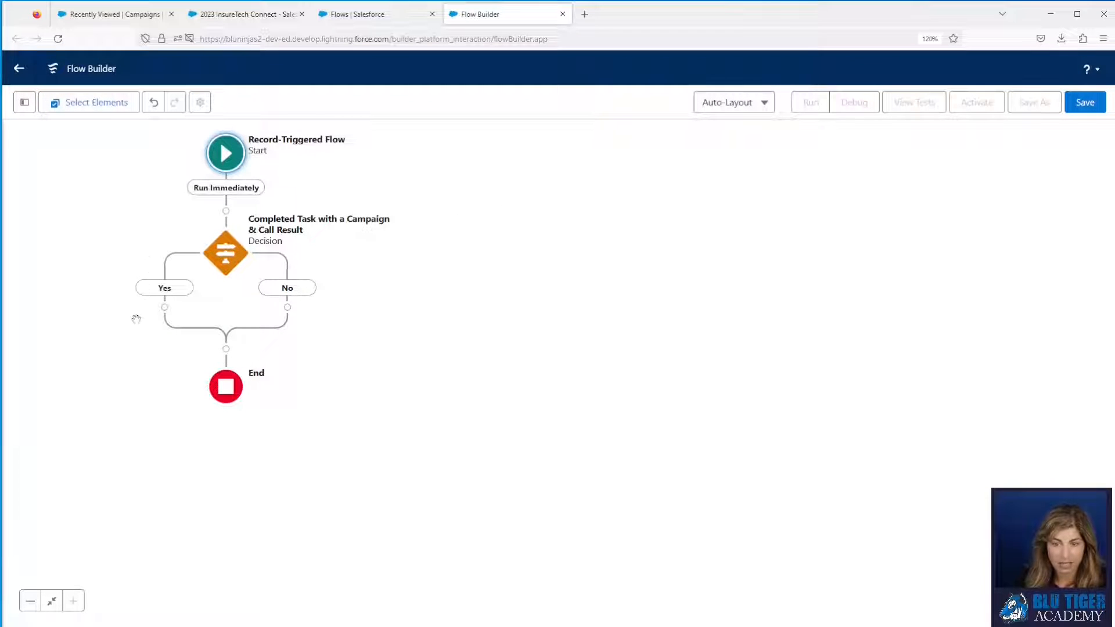
left_click(165, 308)
type("get")
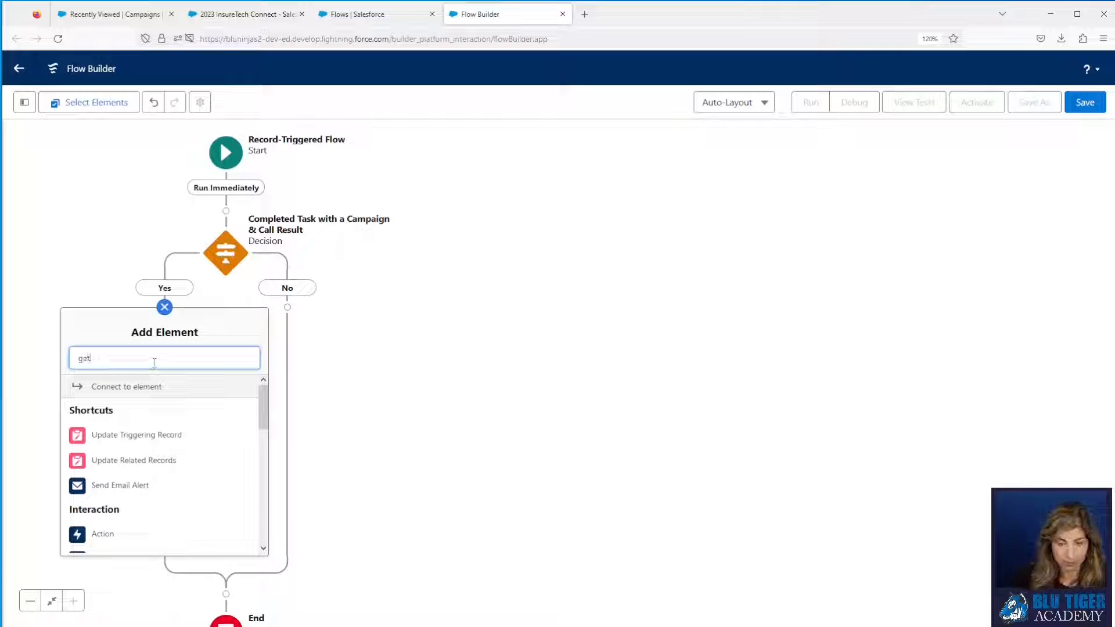
left_click(143, 399)
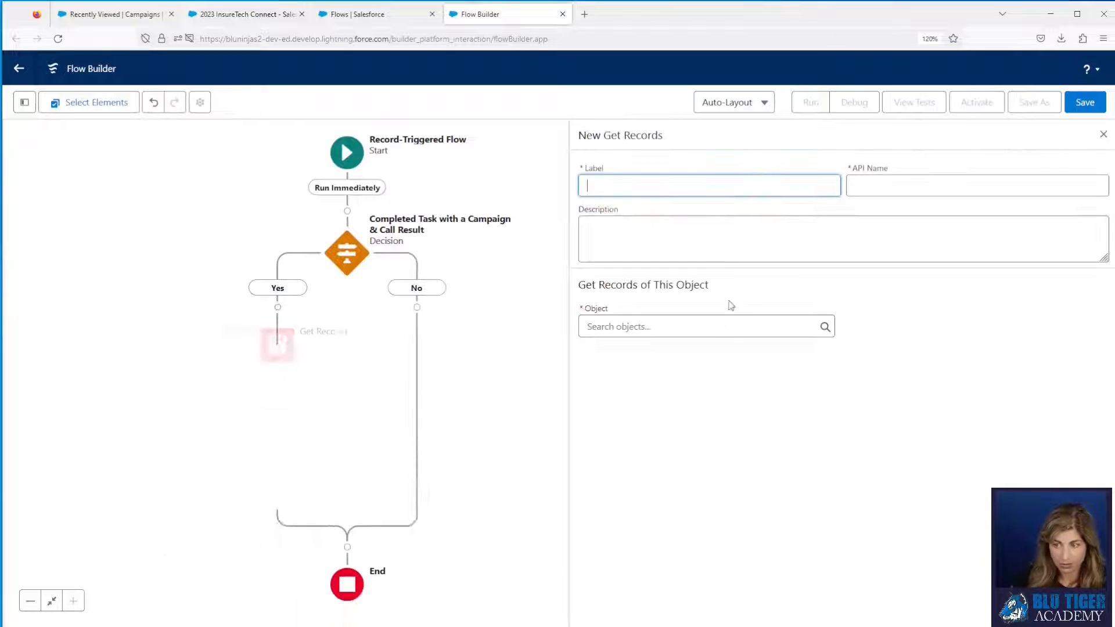
Label the Get Records element Get Campaign Member and set its object to Campaign Member
type("Get C")
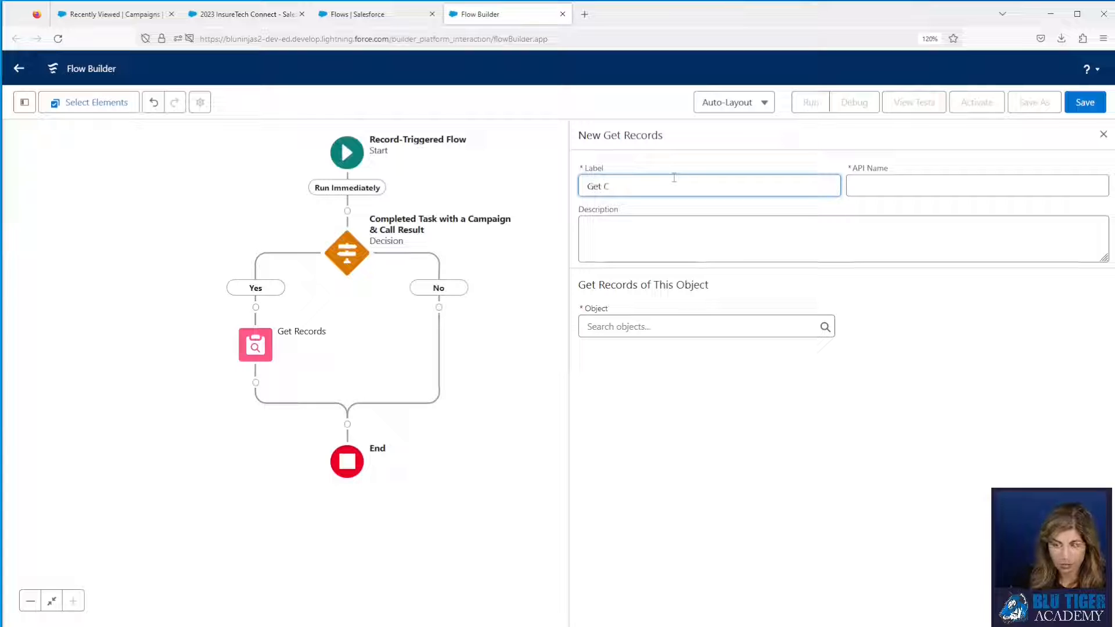
type("ampaign Member")
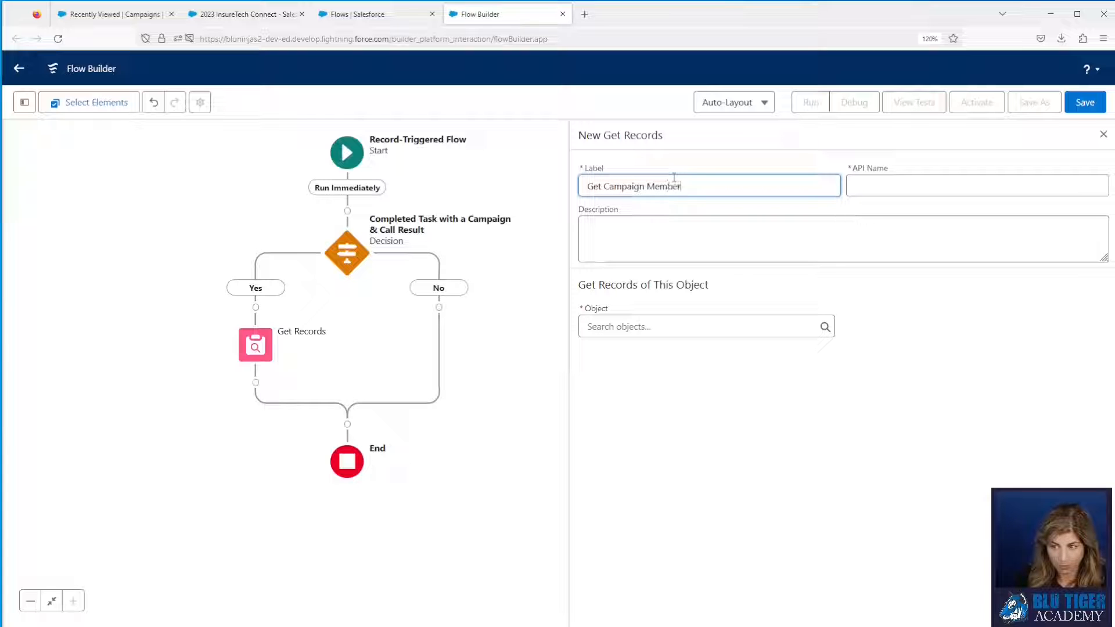
key("Tab")
left_click(680, 321)
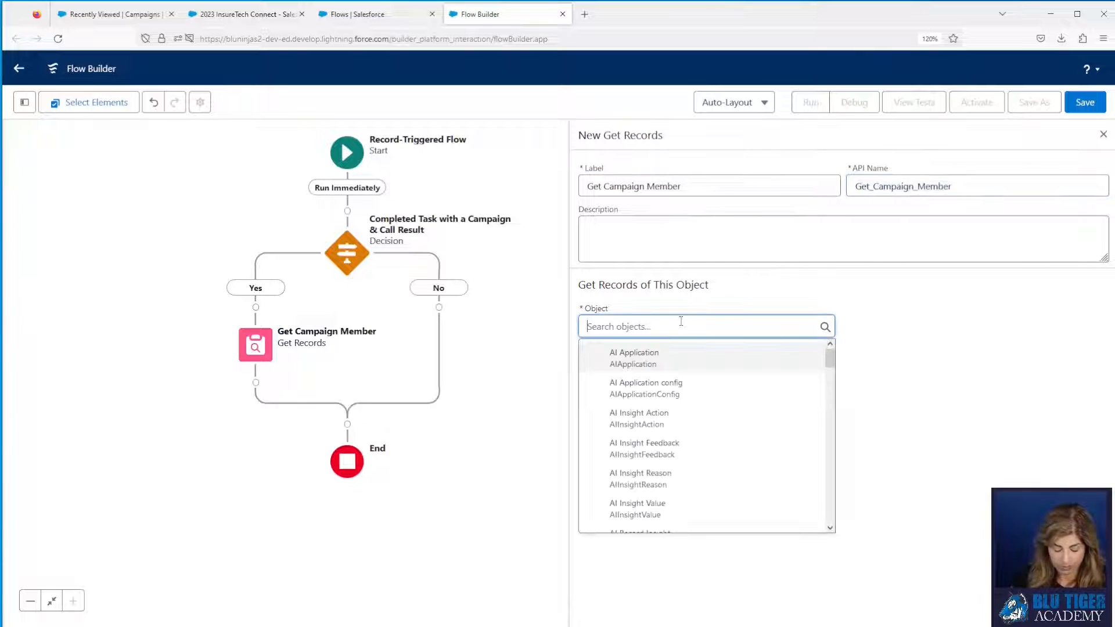
type("campaign mer")
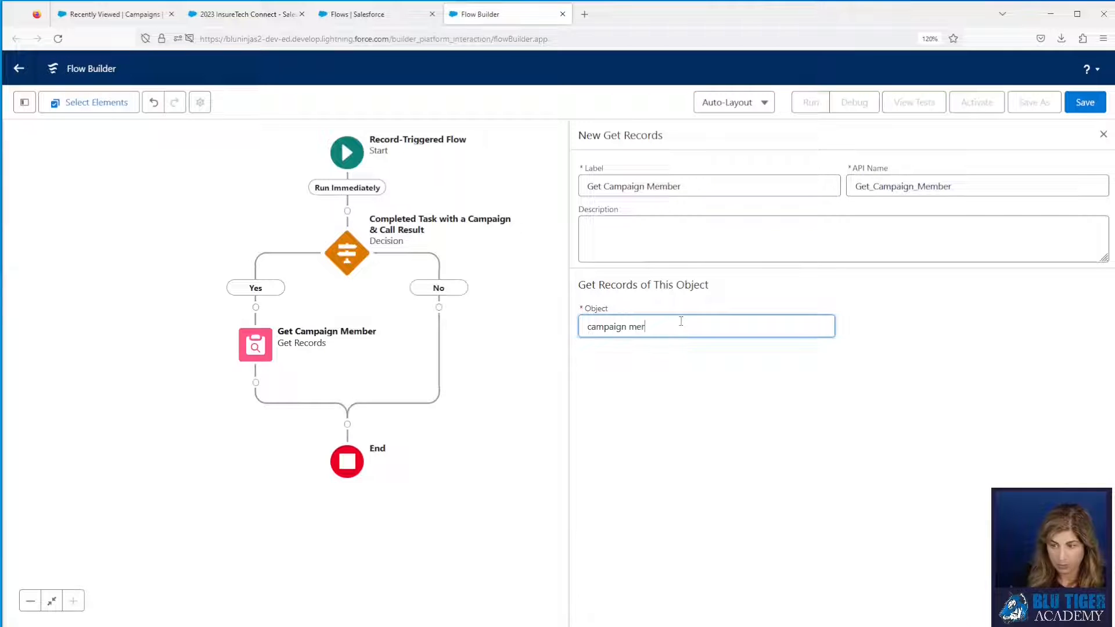
key("BackSpace")
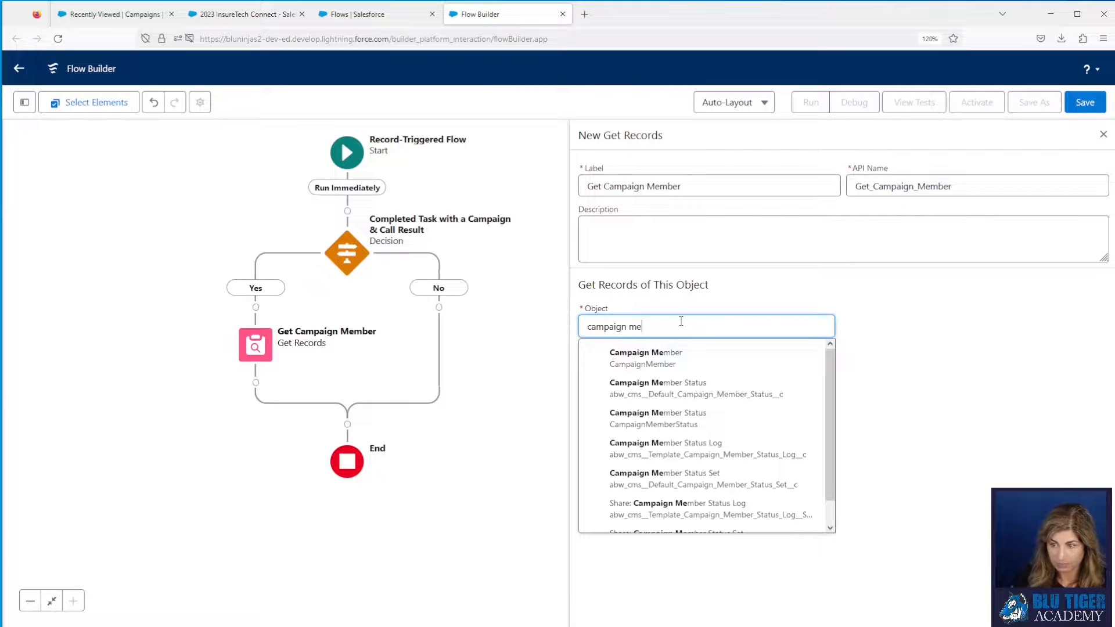
left_click(672, 356)
Filter the Campaign Member records so that CampaignId equals the triggering record's Campaign__c field
left_click(654, 457)
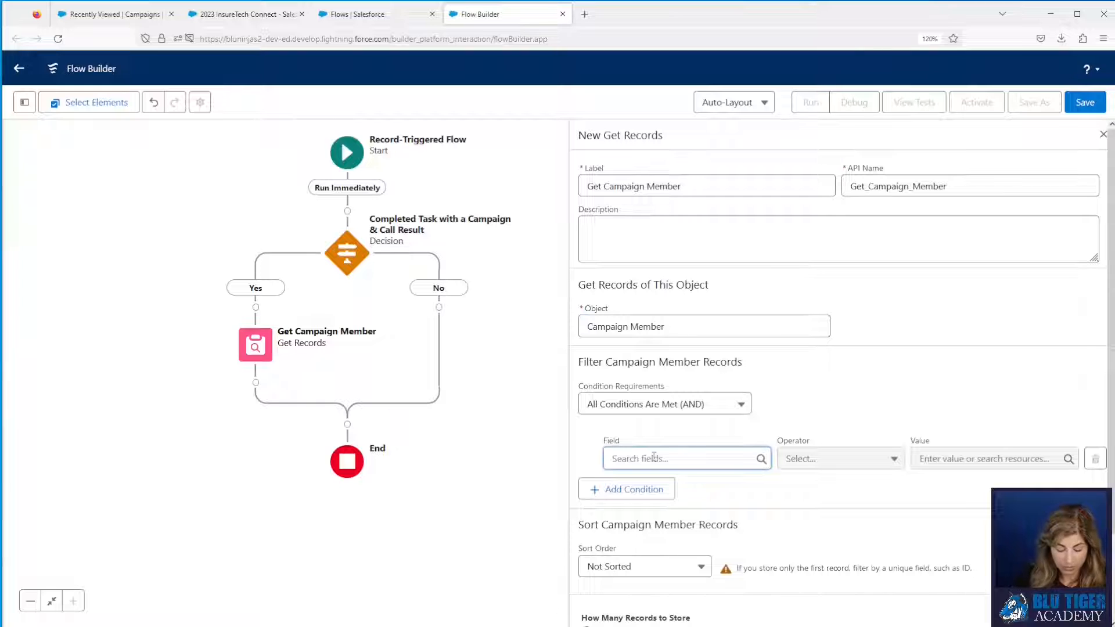
type("camp")
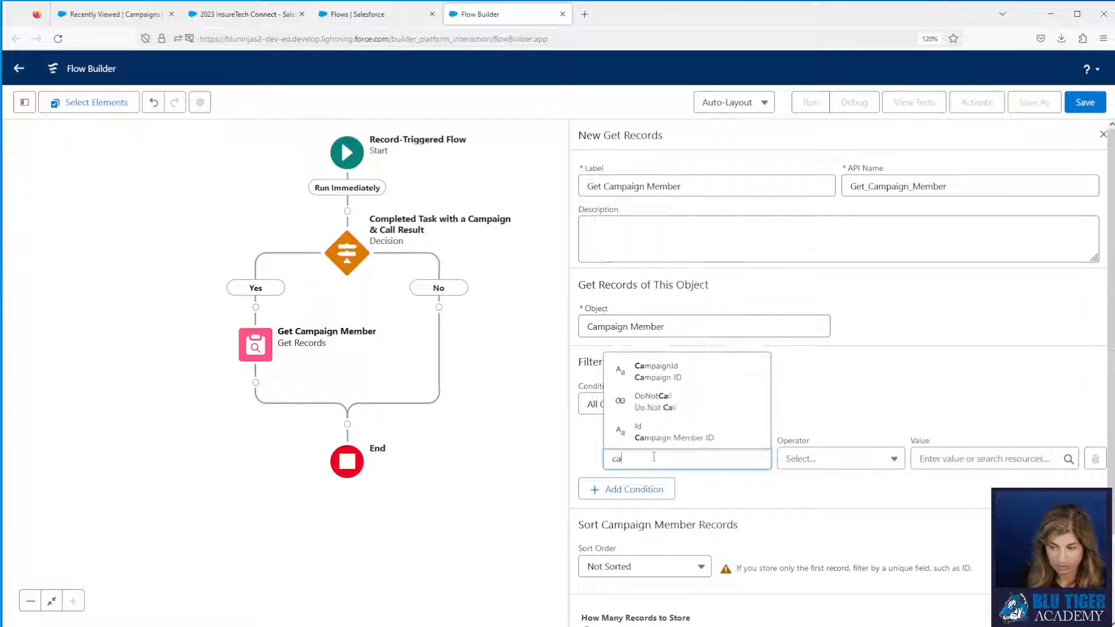
left_click(700, 401)
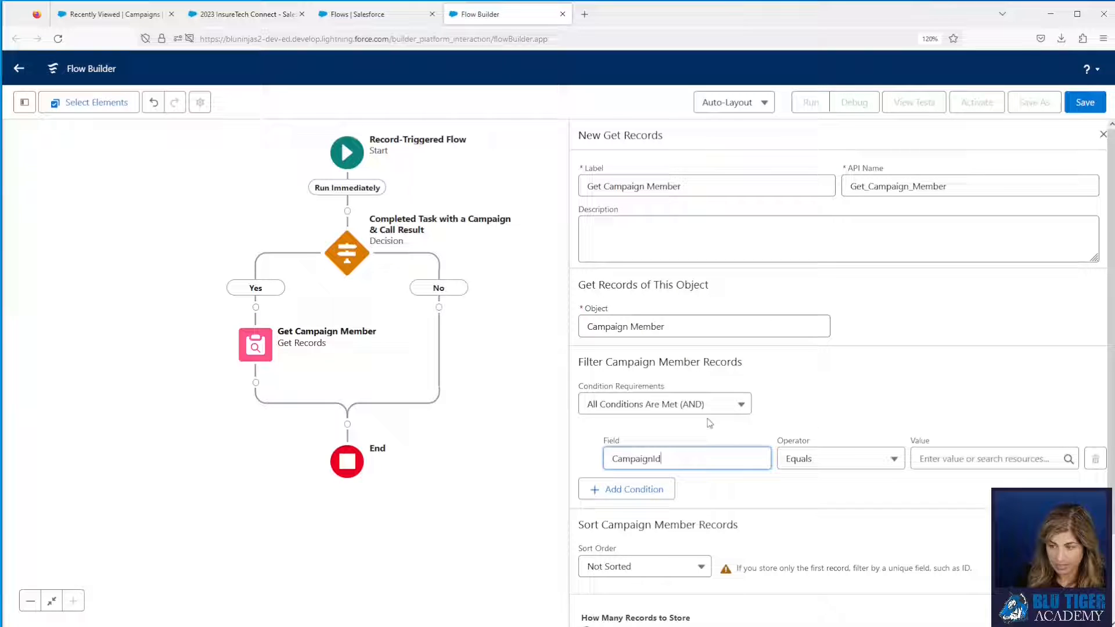
left_click(942, 459)
type("rec")
left_click(952, 407)
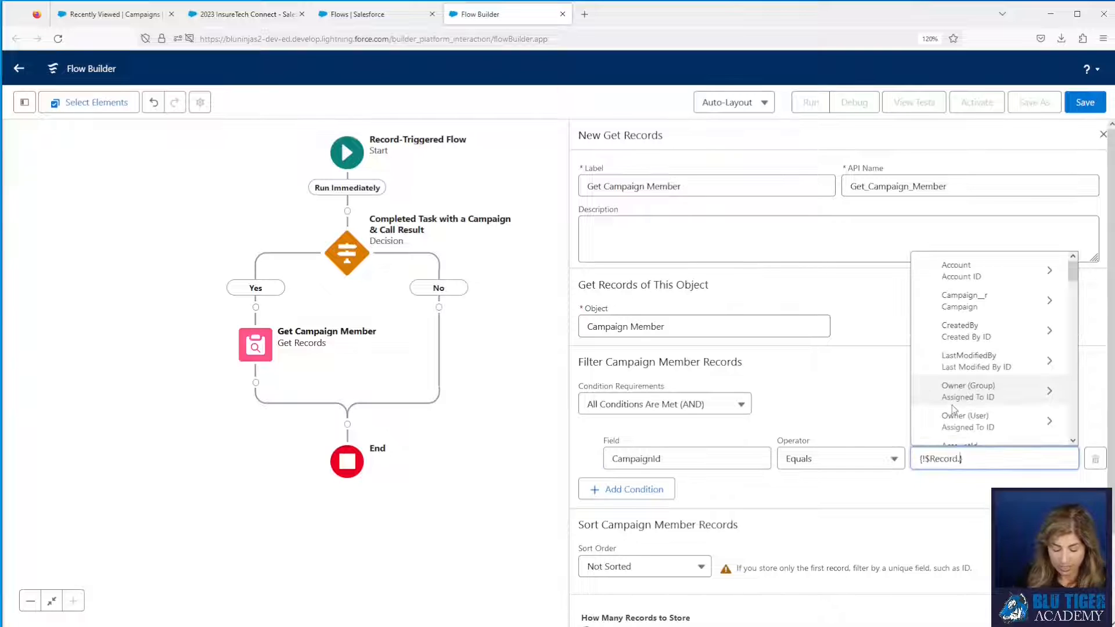
type("campaign")
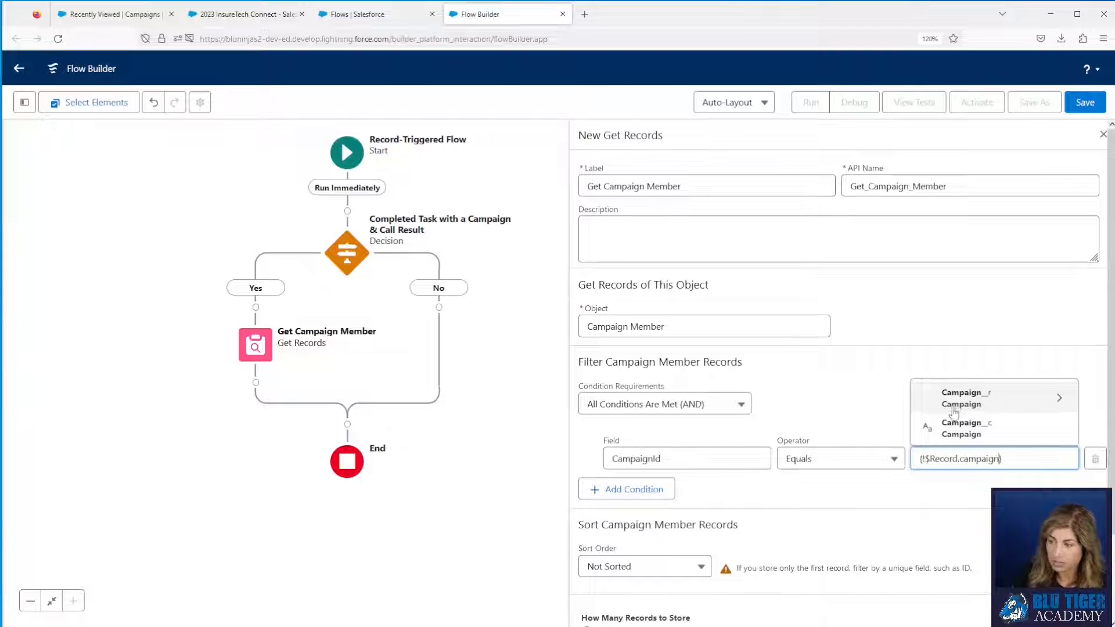
left_click(961, 428)
Add a second filter condition where LeadOrContactId equals the triggering record's WhoId, and close the Get Records settings
left_click(655, 494)
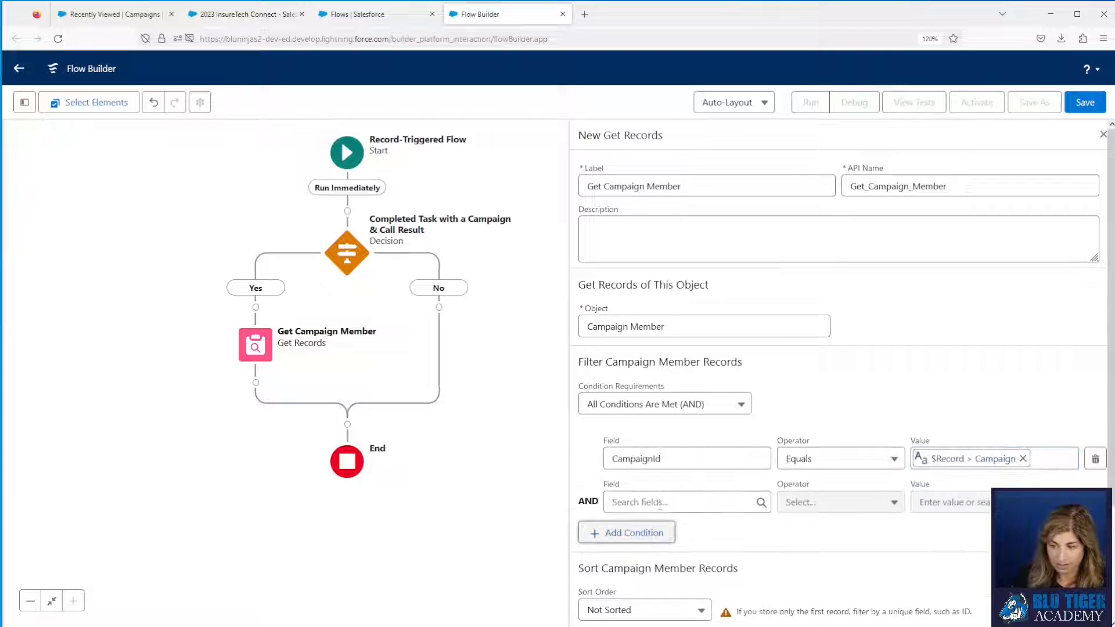
left_click(661, 505)
type("lead")
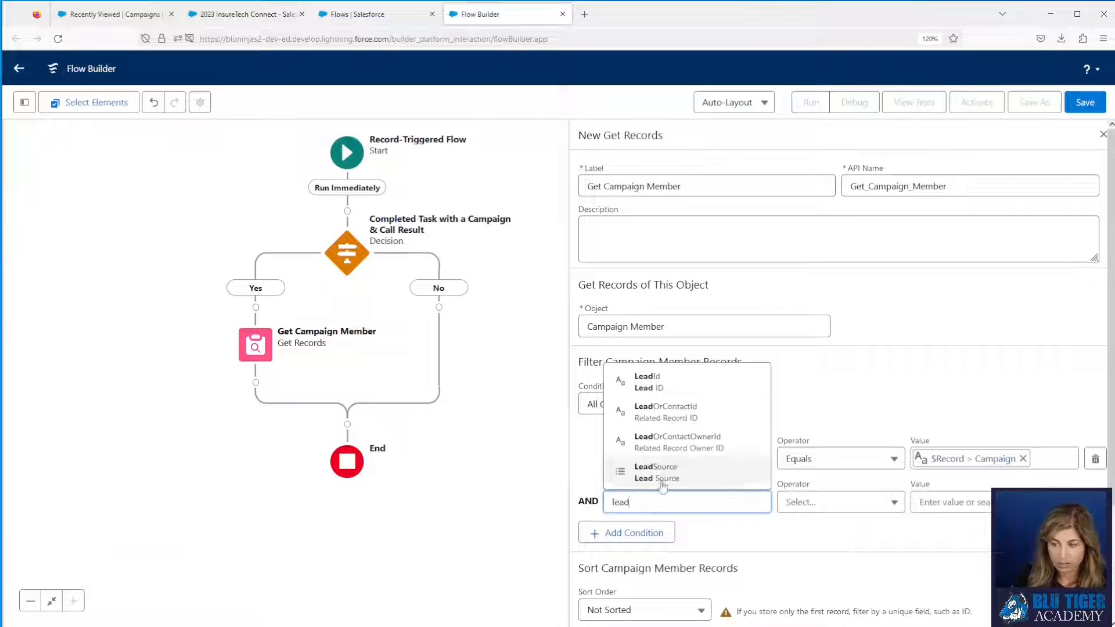
left_click(665, 413)
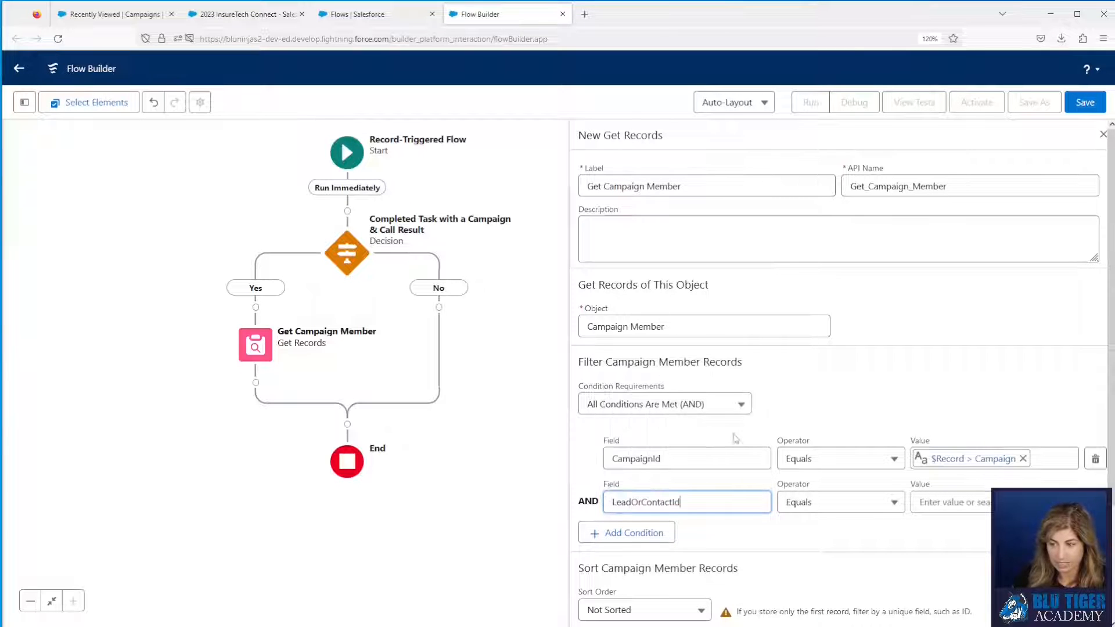
left_click(972, 502)
type("rec")
left_click(963, 447)
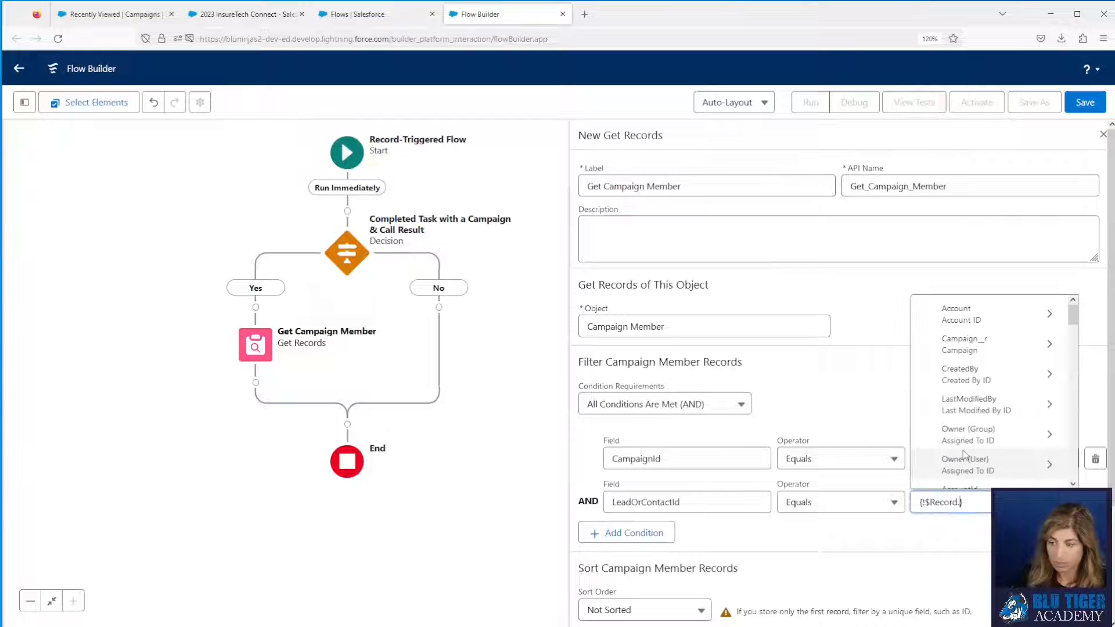
type("who")
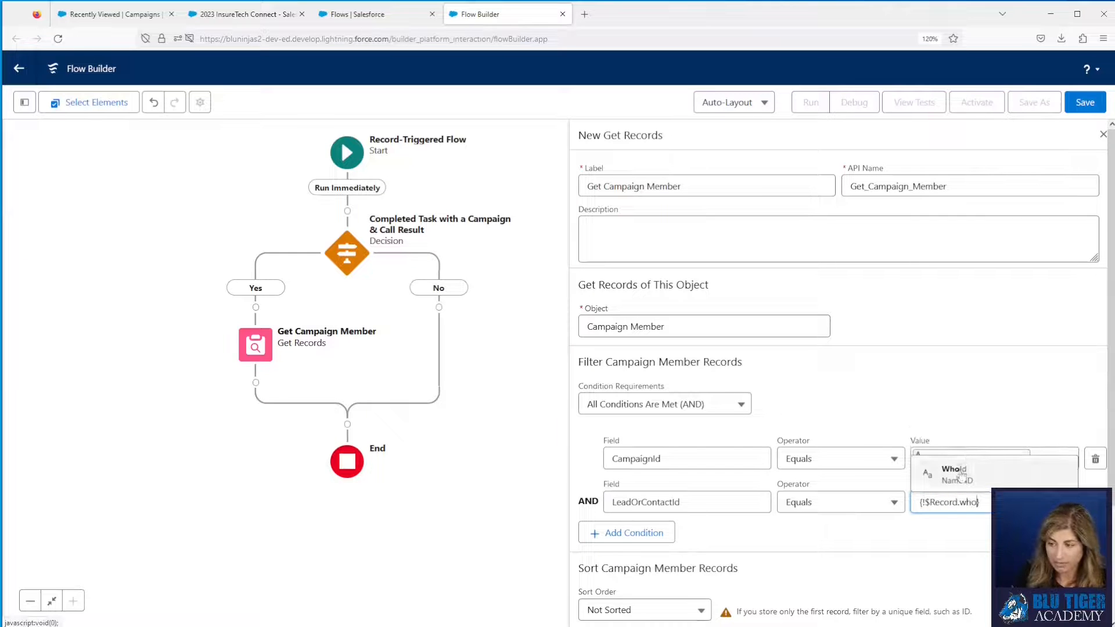
left_click(955, 473)
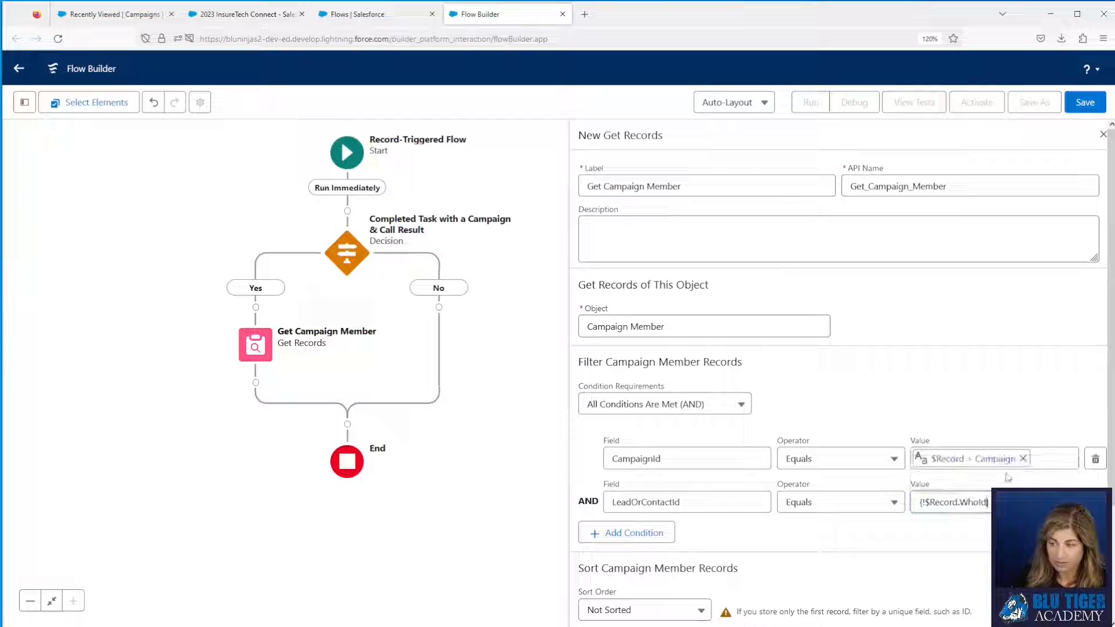
left_click(978, 410)
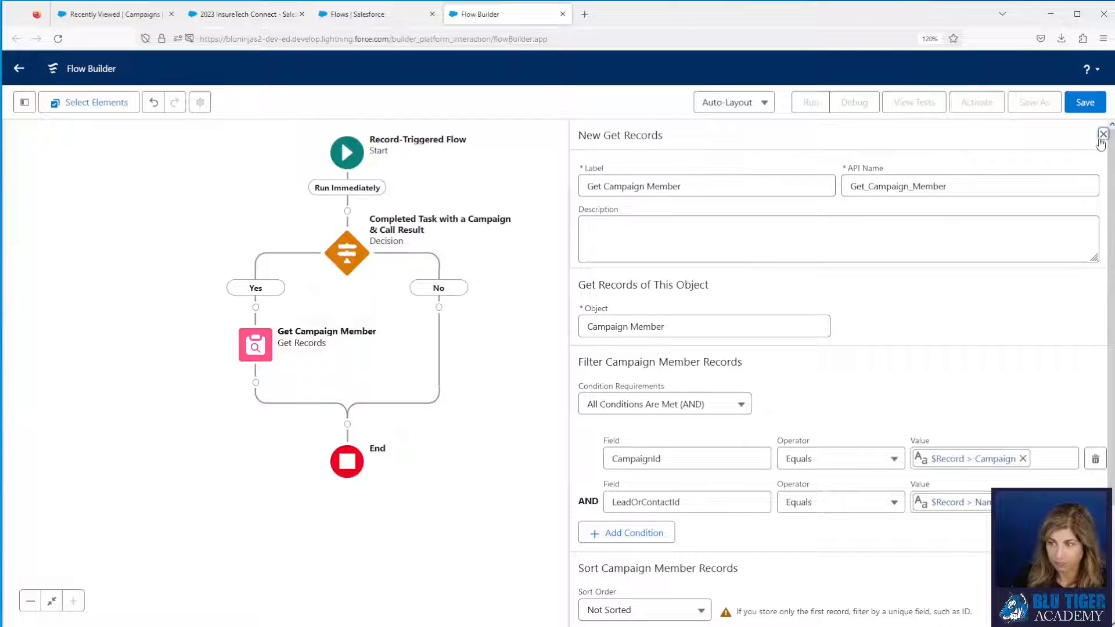
left_click(1103, 136)
Add a Decision element after Get Campaign Member and label it Campaign Member Exists?
left_click(256, 383)
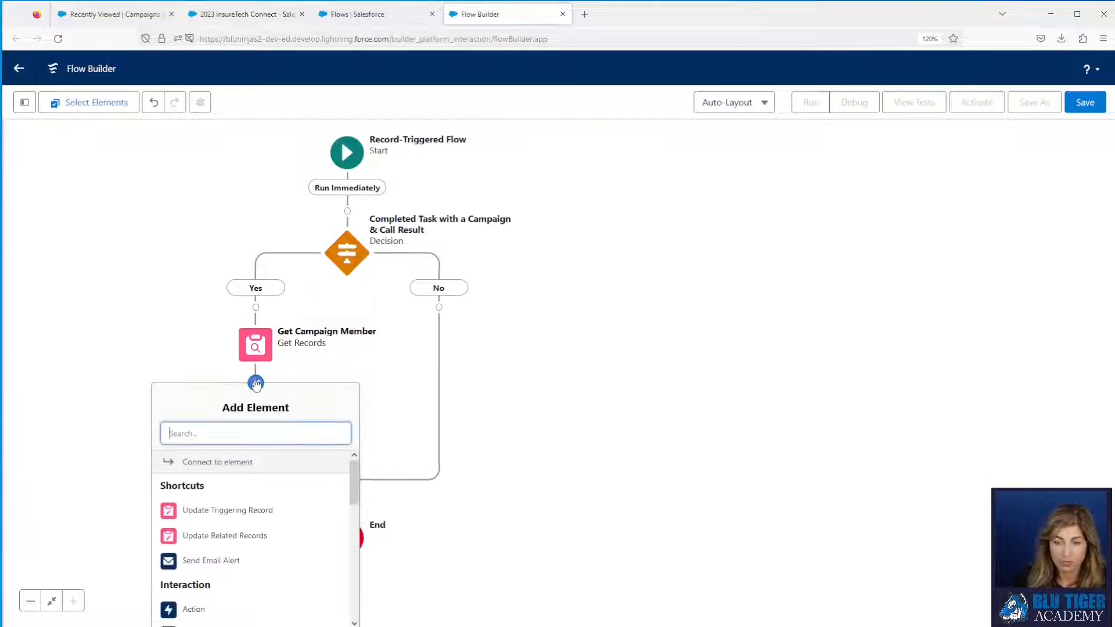
type("d")
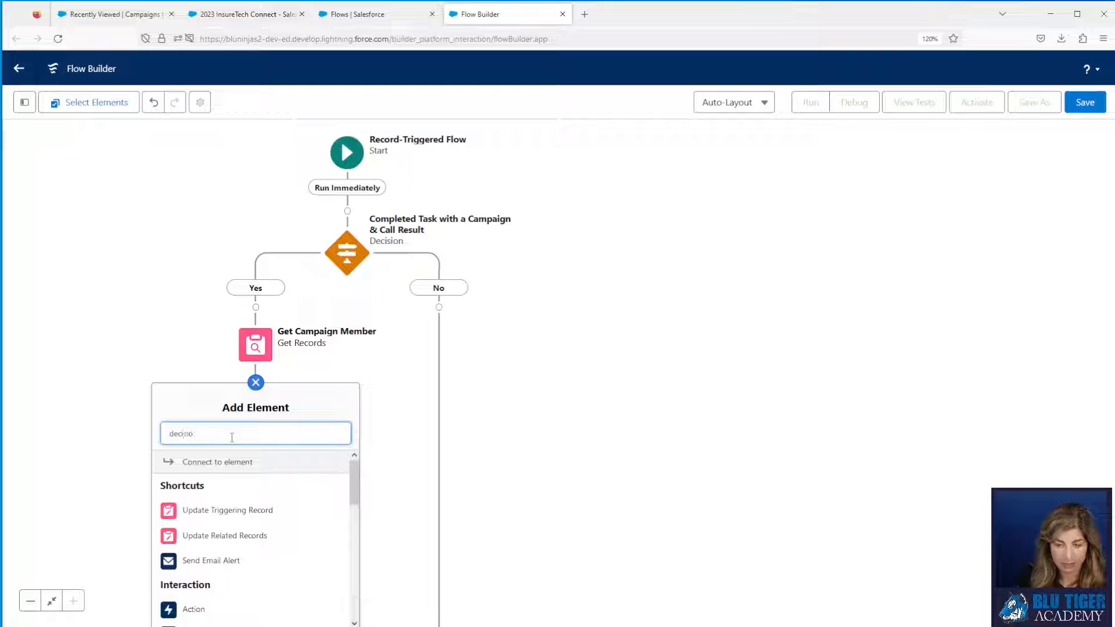
type("ecisio")
left_click(228, 464)
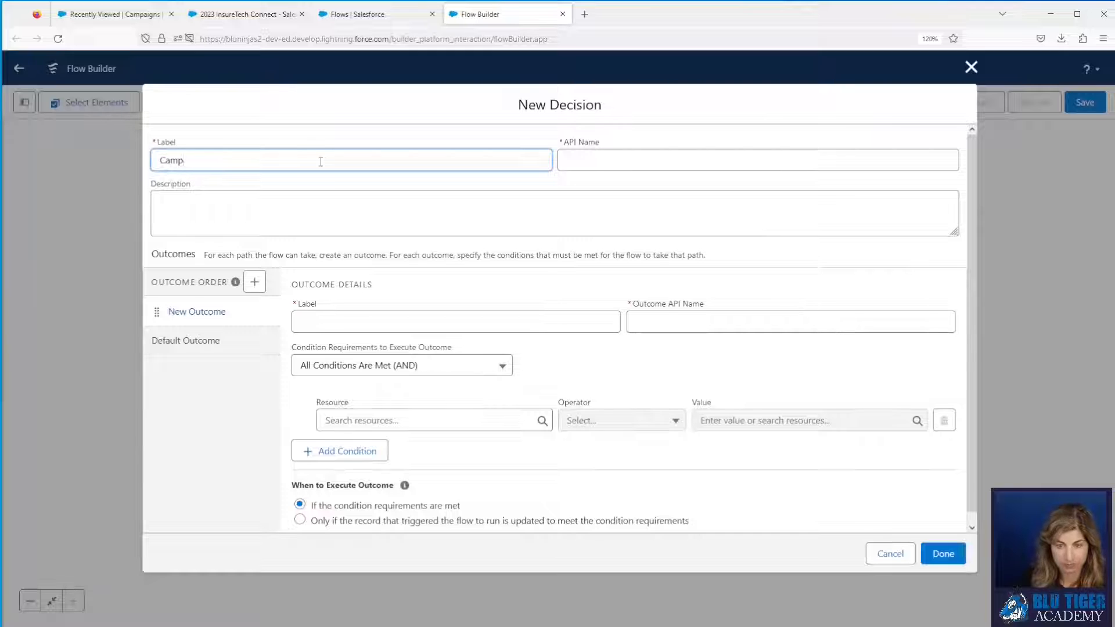
type("mber")
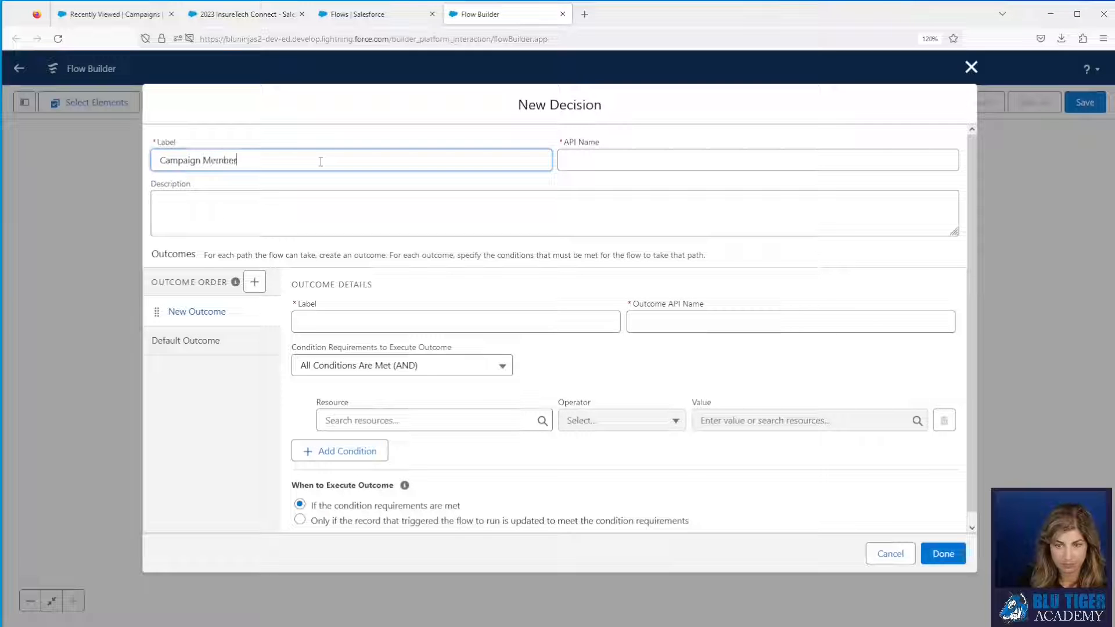
type(" Lxists?")
key("Tab")
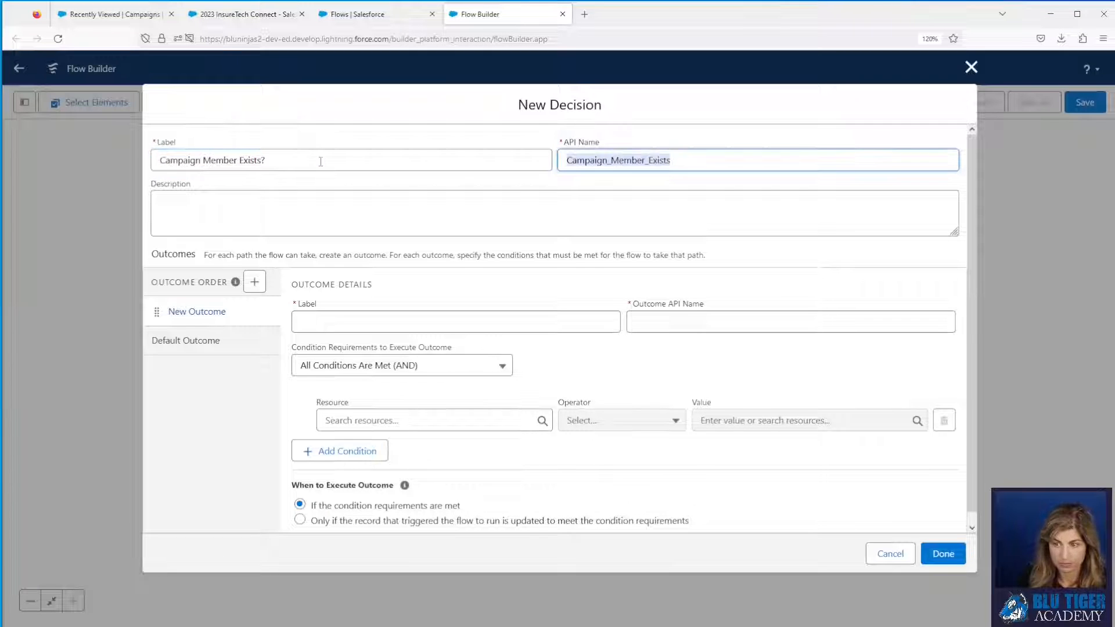
Label the new decision's first outcome Yes and set its API name to YesCampaignMemberExists
left_click(332, 324)
type("Ye")
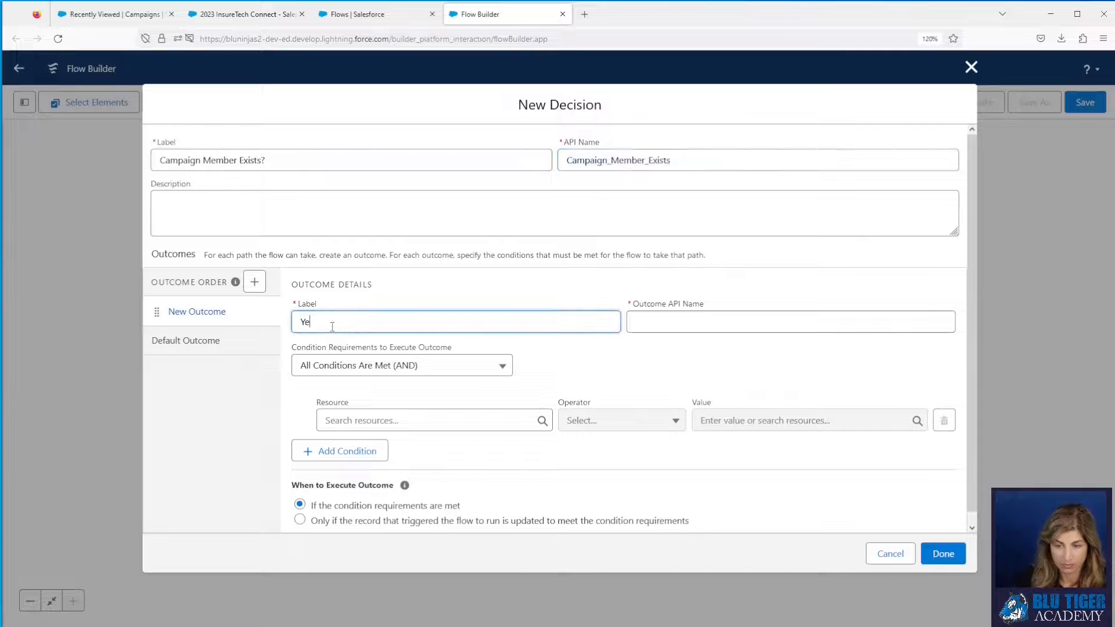
type("s")
key("Tab")
key("End")
type("C")
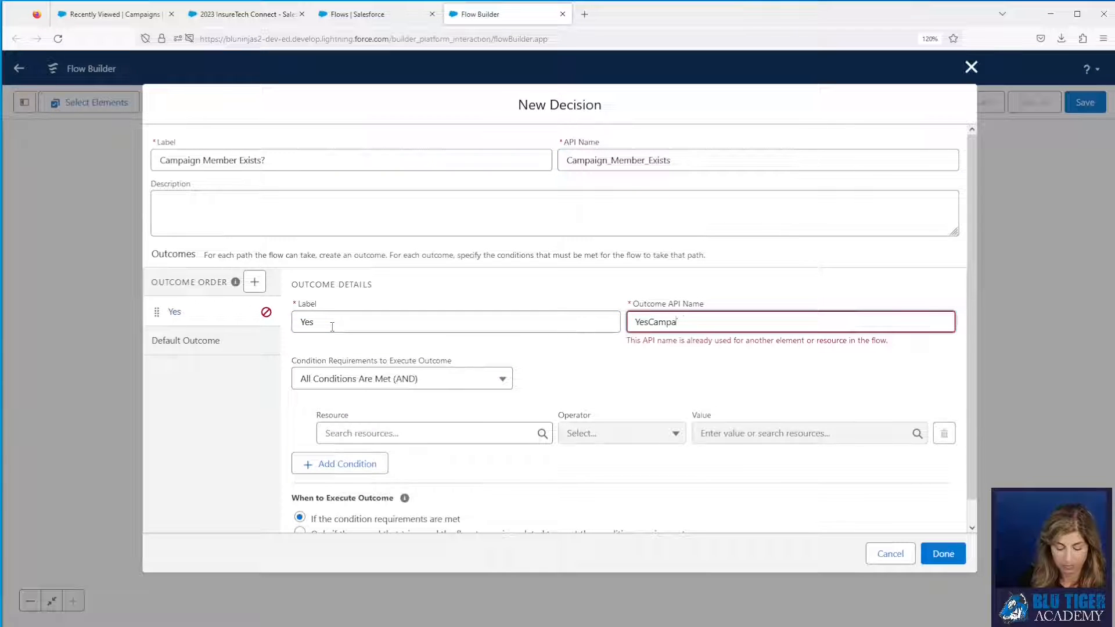
type("ampaignMemberEx")
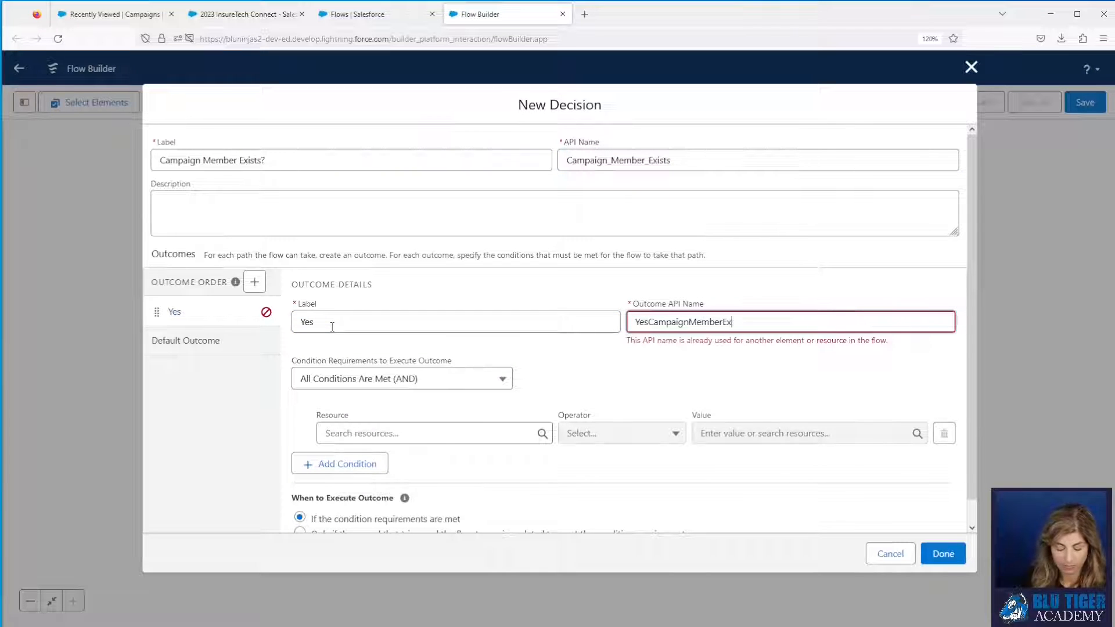
type("ists")
Set the Yes outcome's condition to Campaign Member from Get_Campaign_Member Is Null with the False global constant
left_click(359, 432)
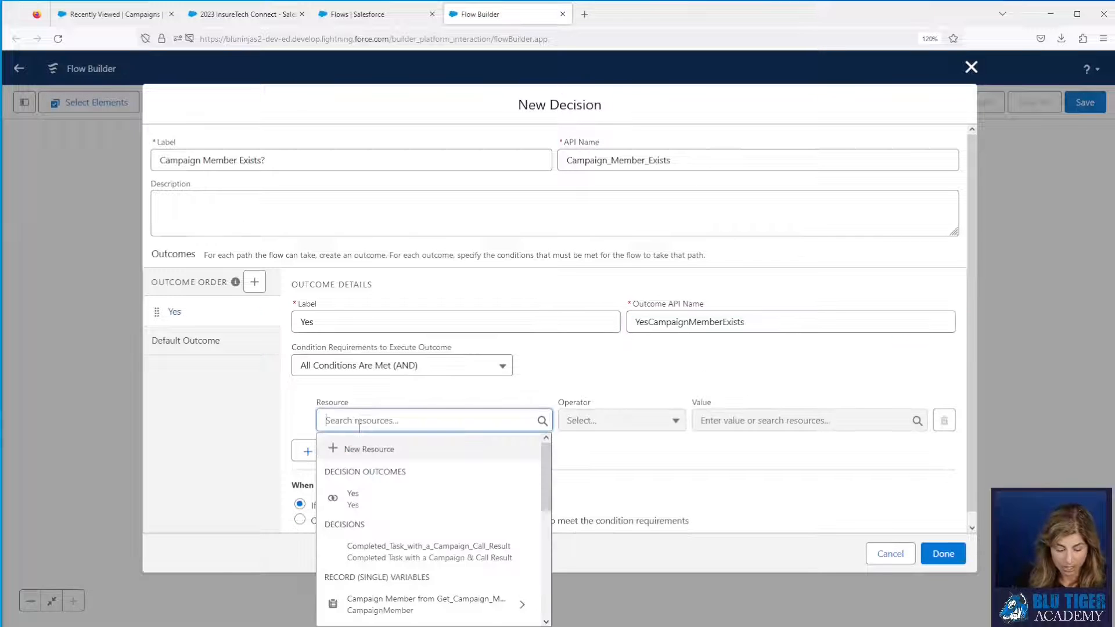
type("cam")
left_click(383, 525)
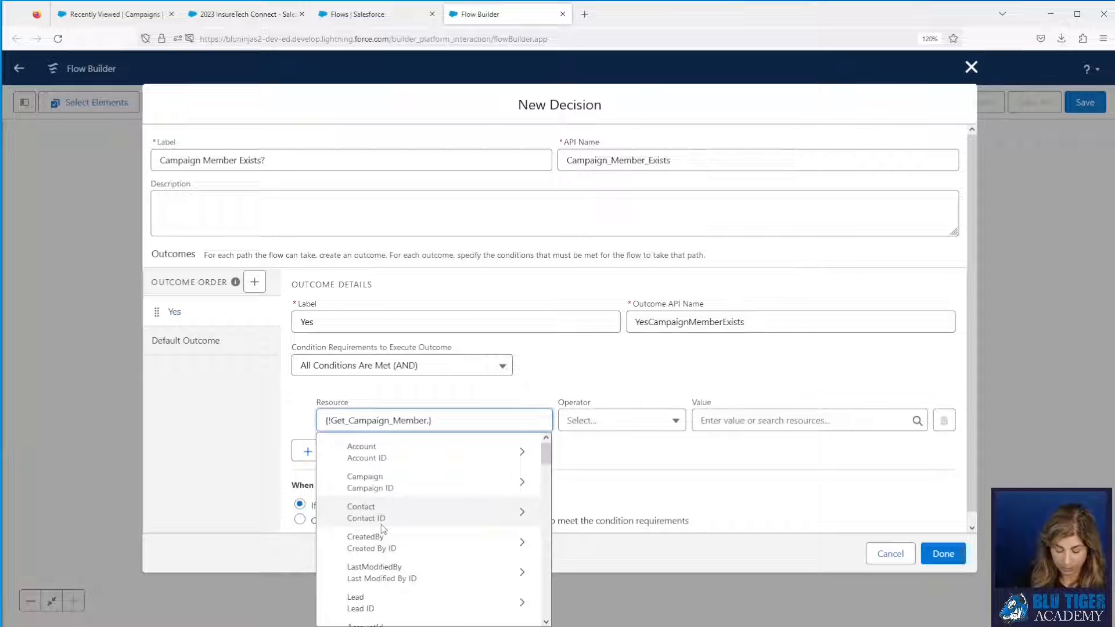
key("BackSpace")
key("Tab")
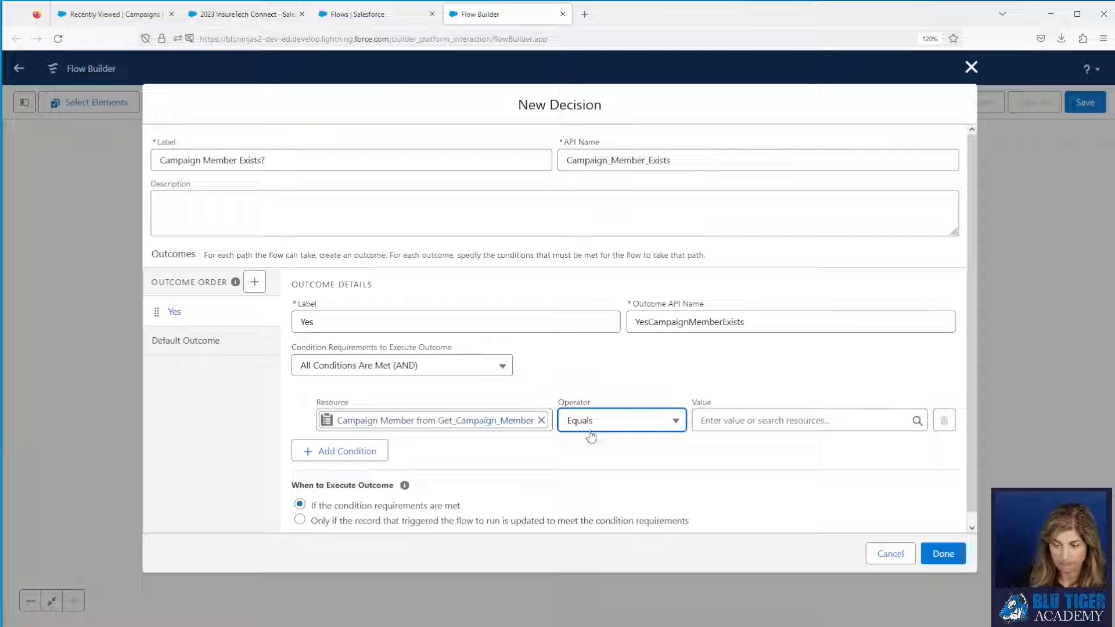
left_click(592, 419)
left_click(614, 497)
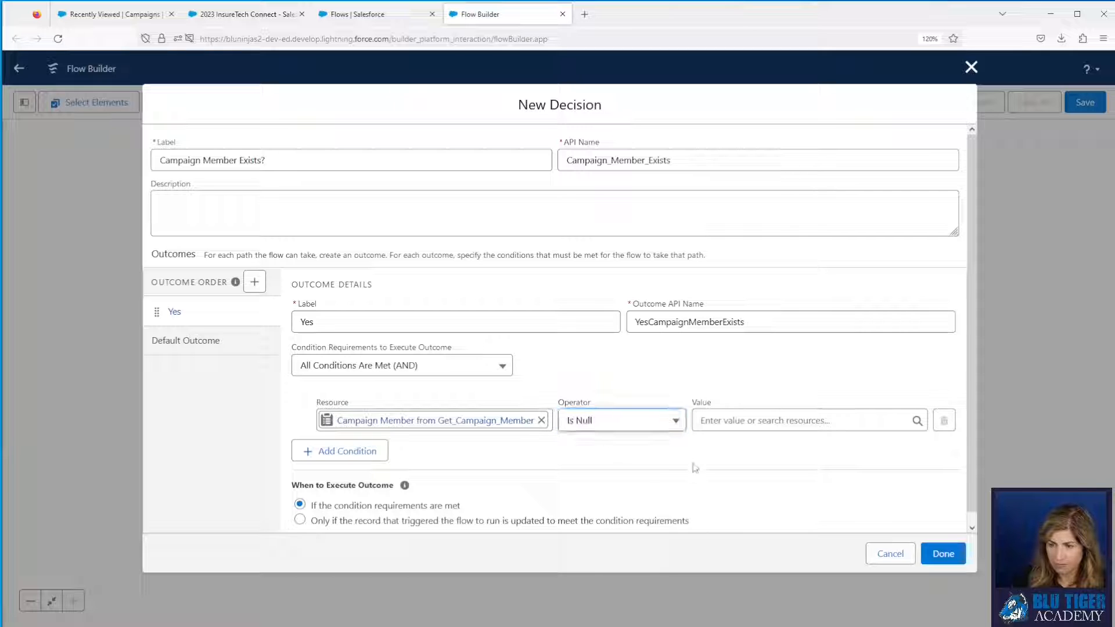
left_click(756, 419)
type("fal")
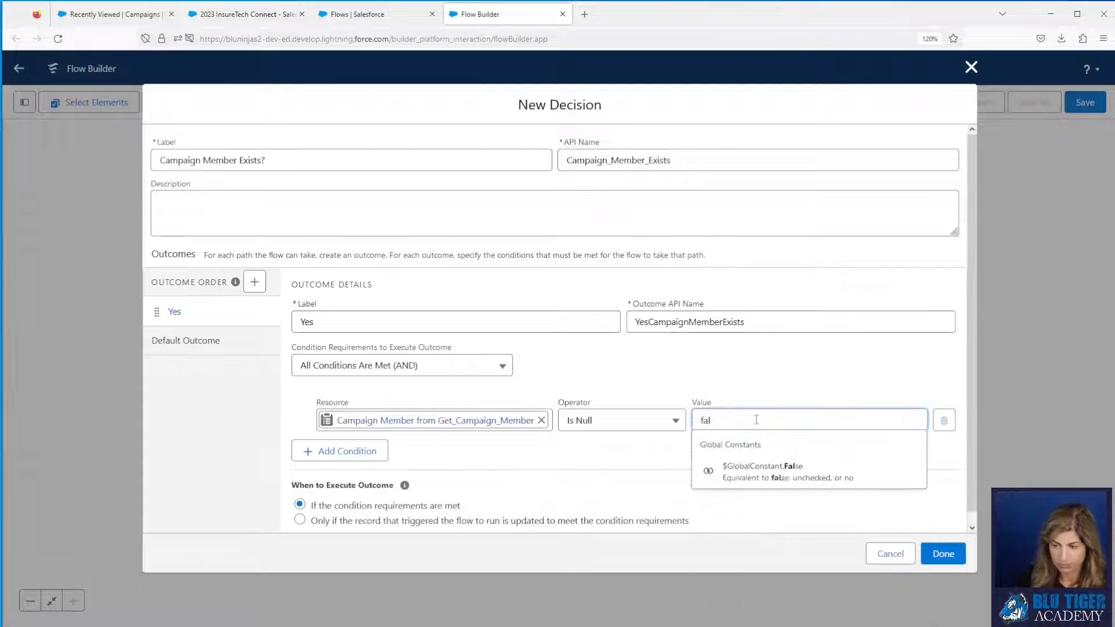
type("se")
left_click(761, 471)
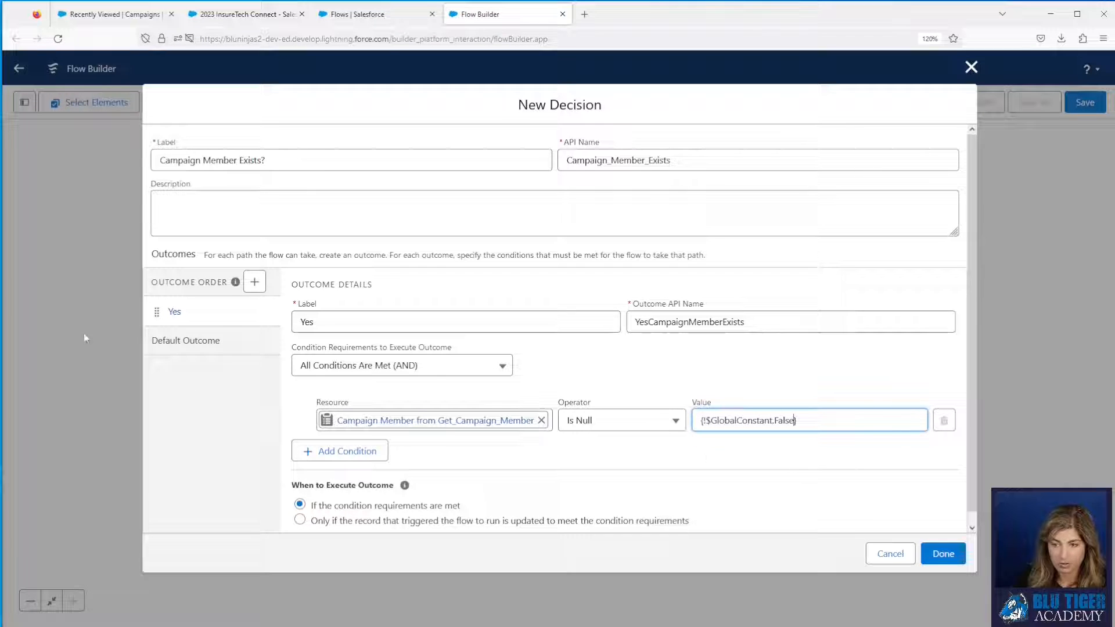
Rename the default outcome of the Campaign Member Exists? decision as No and finish the decision
left_click(191, 343)
left_click_drag(399, 334, 279, 331)
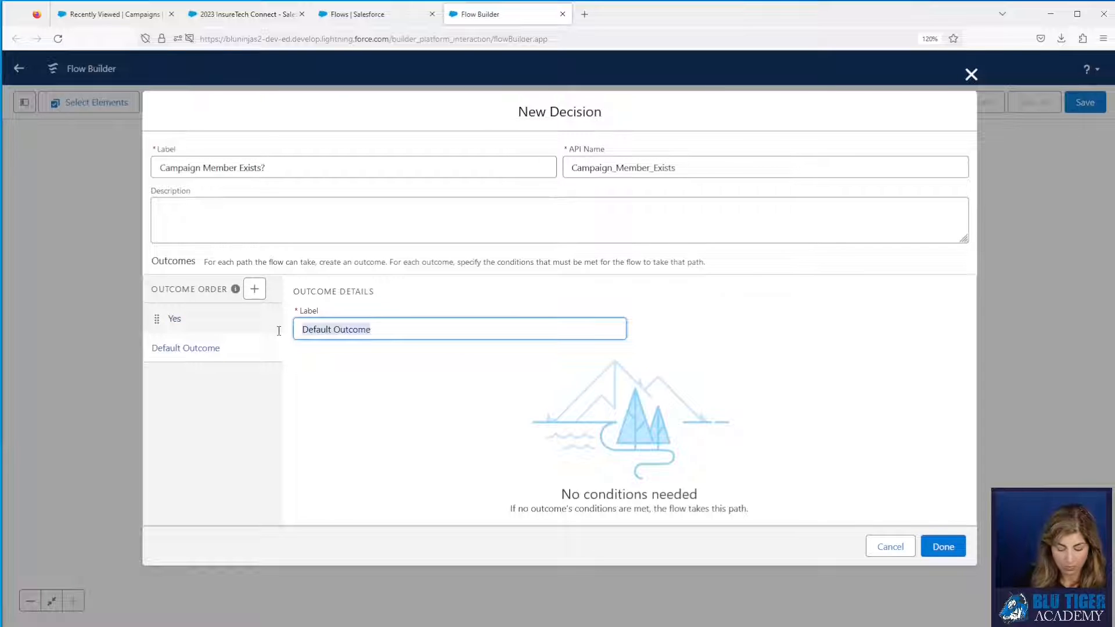
type("No")
left_click(303, 358)
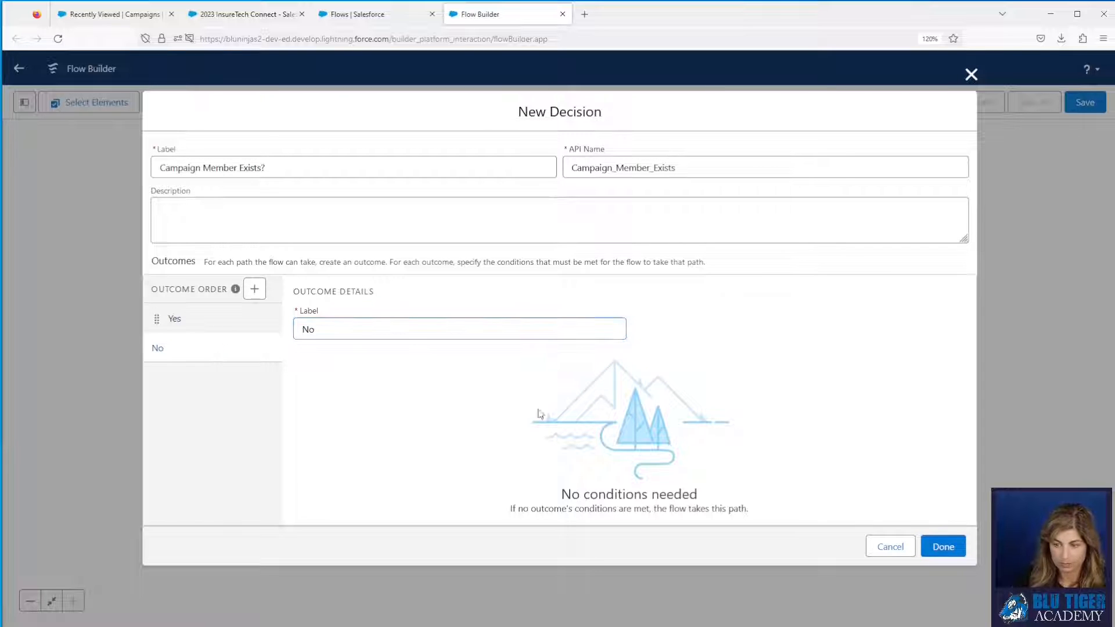
left_click(938, 546)
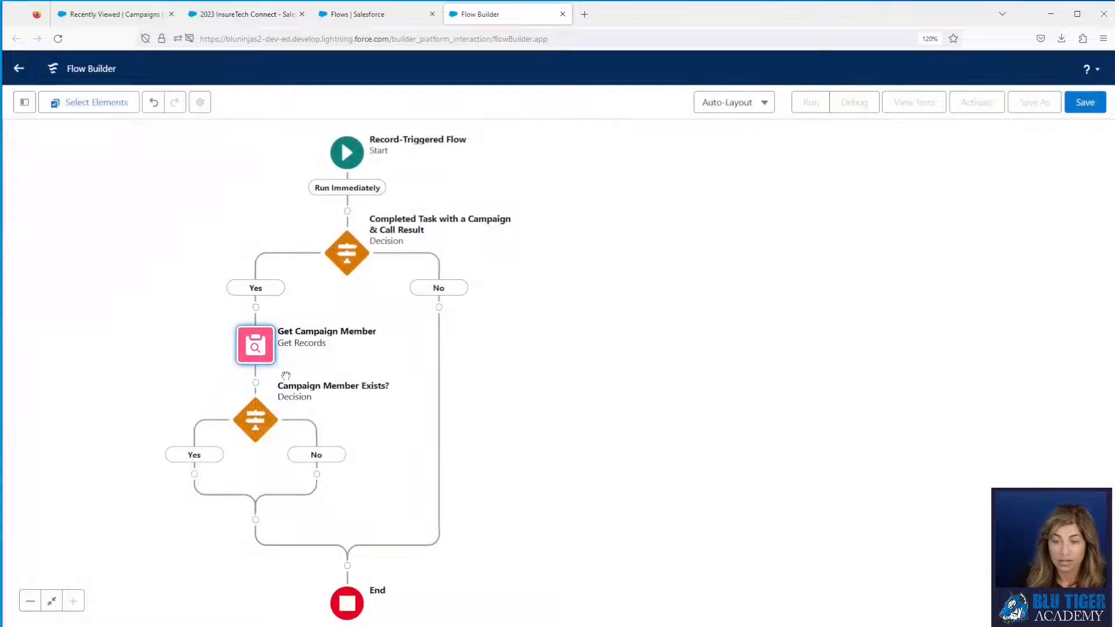
Add an Assignment element on the Yes path of Campaign Member Exists? and label it Assign Campaign Member Status
left_click(195, 475)
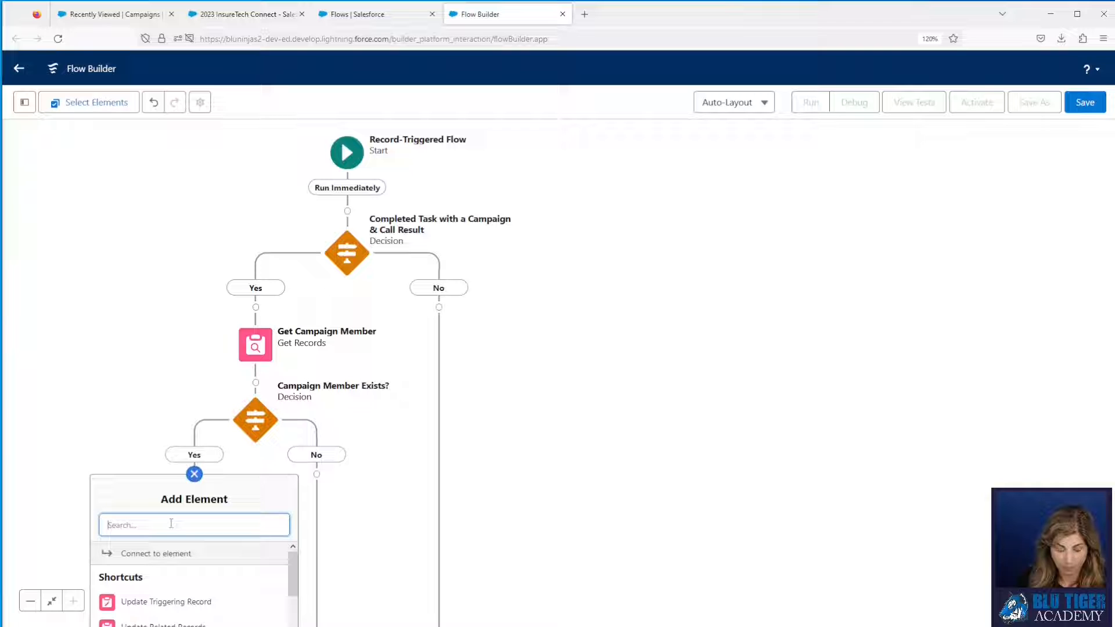
type("assign")
left_click(165, 561)
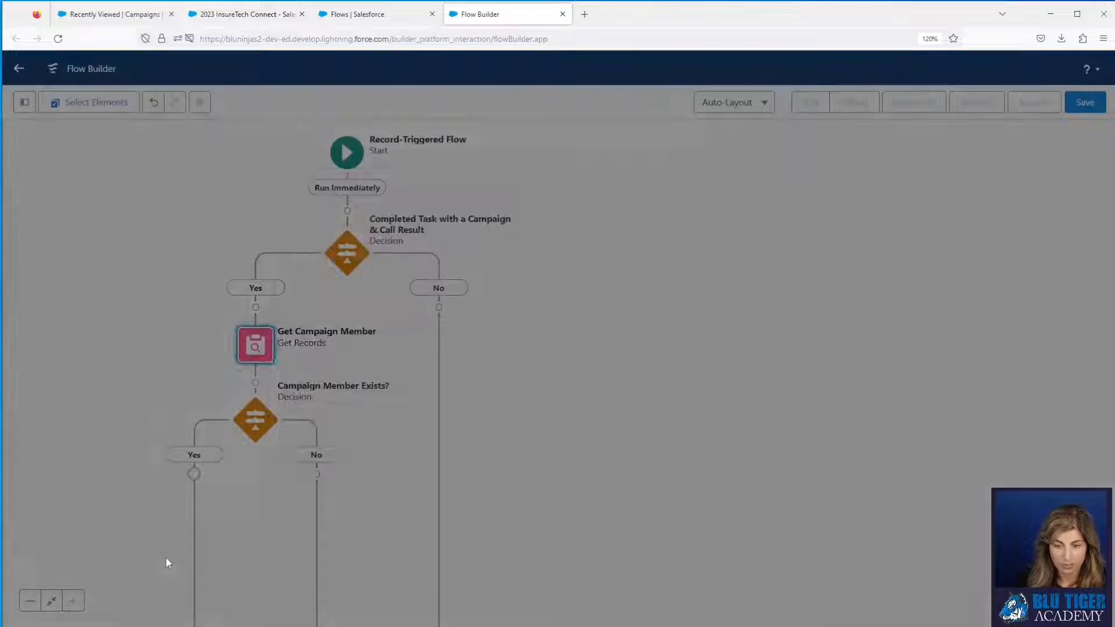
type("Assign")
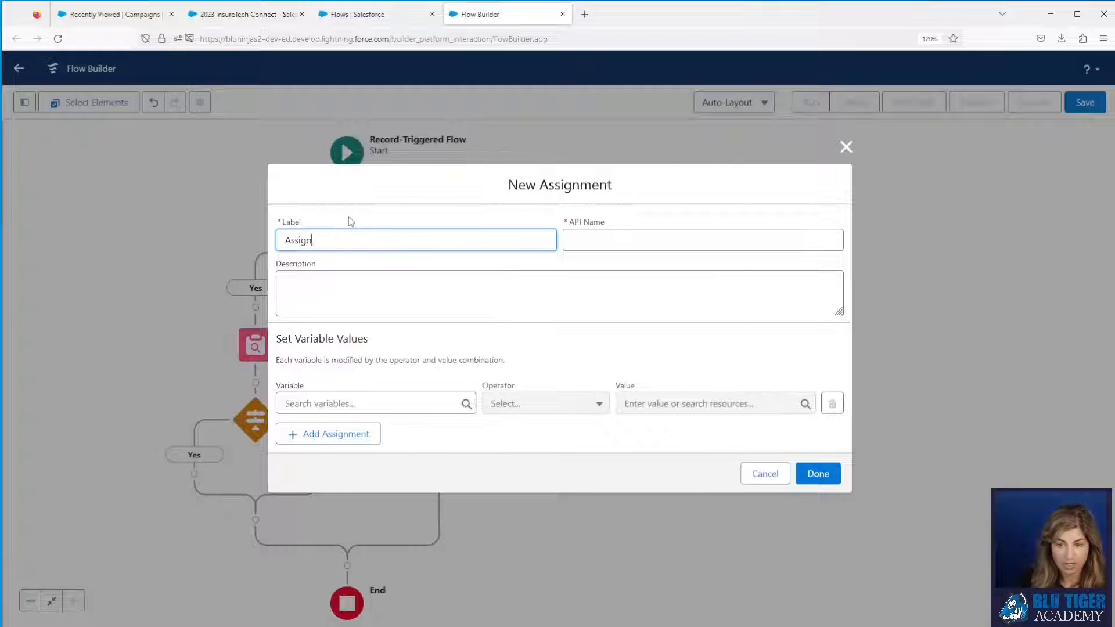
type(" Campaign Member Status")
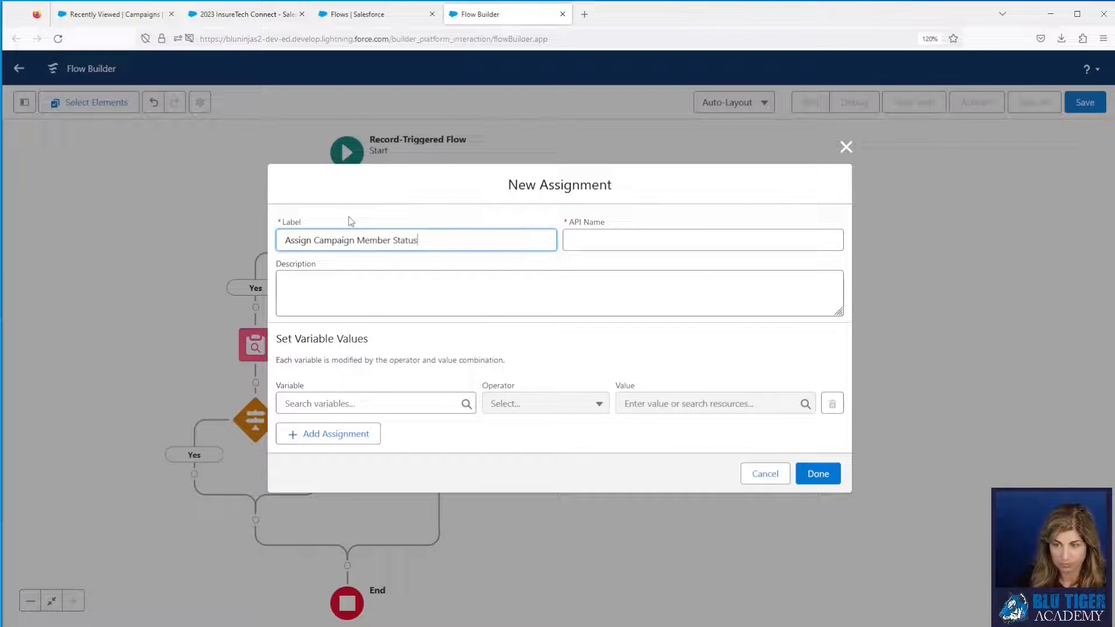
key("Tab")
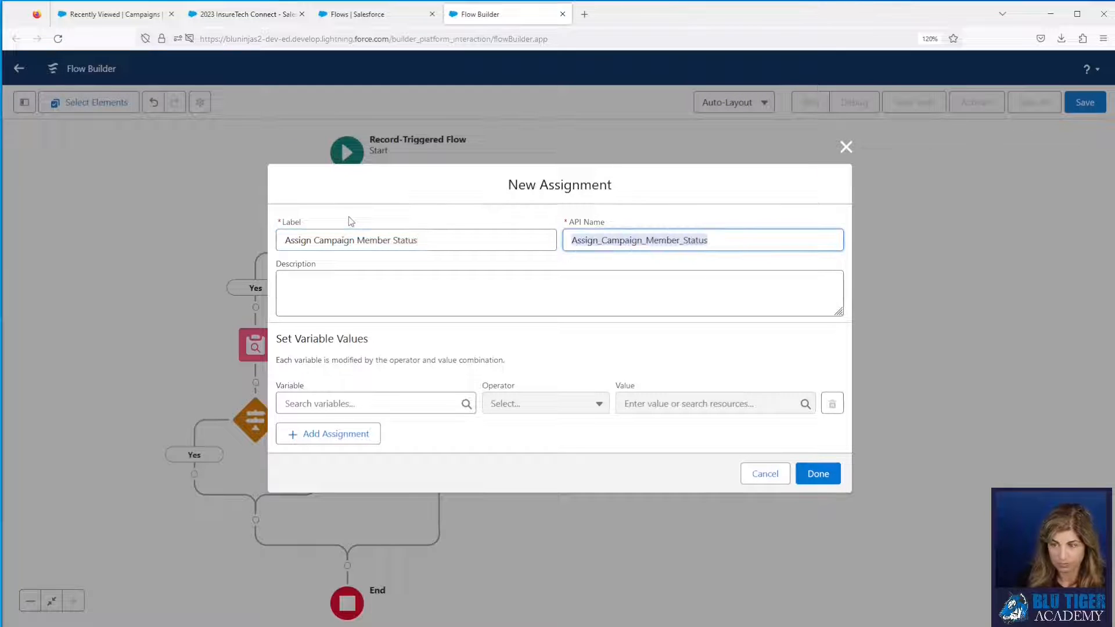
Set the Status of Campaign Member from Get_Campaign_Member equal to the triggering record's Result of Call, and finish the assignment
left_click(350, 405)
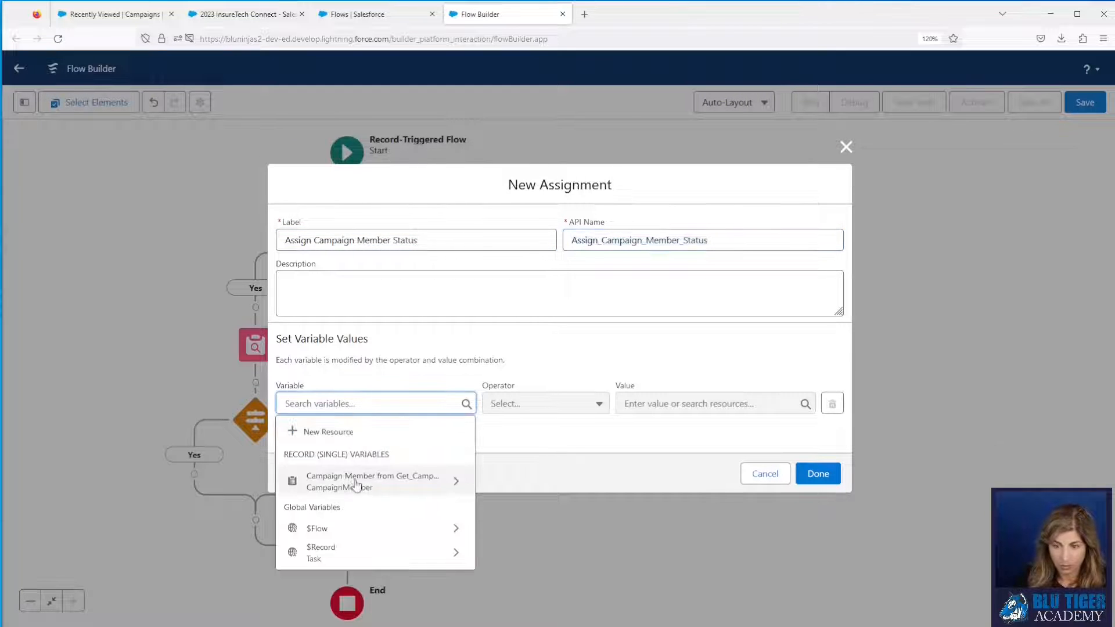
type("{!Get_Campaign_Member.")
type("statu")
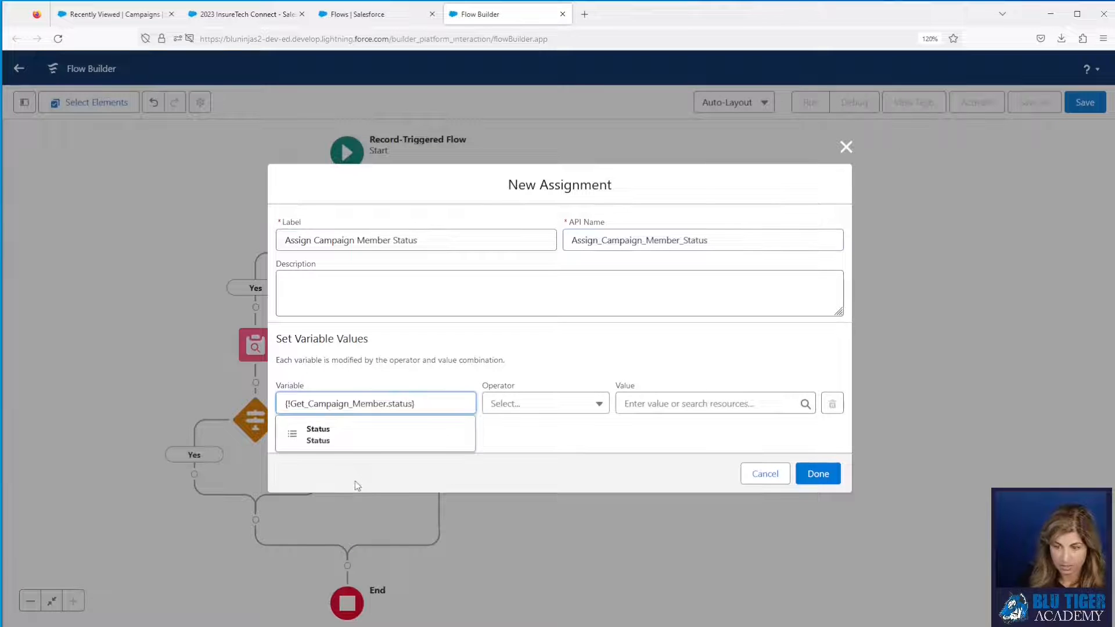
left_click(356, 438)
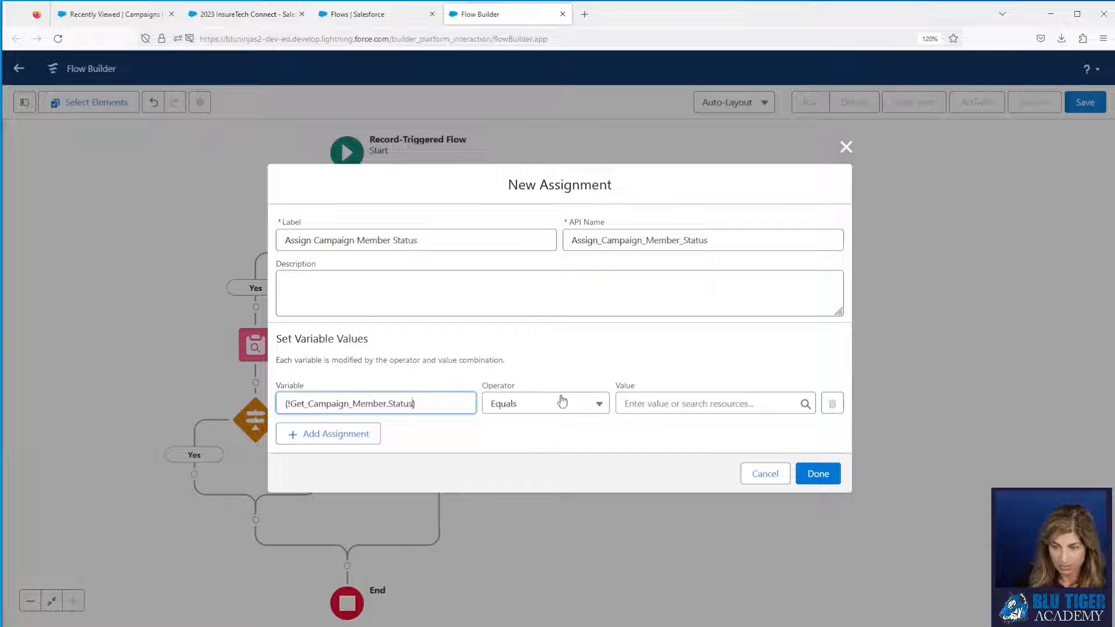
left_click(703, 400)
type("rec")
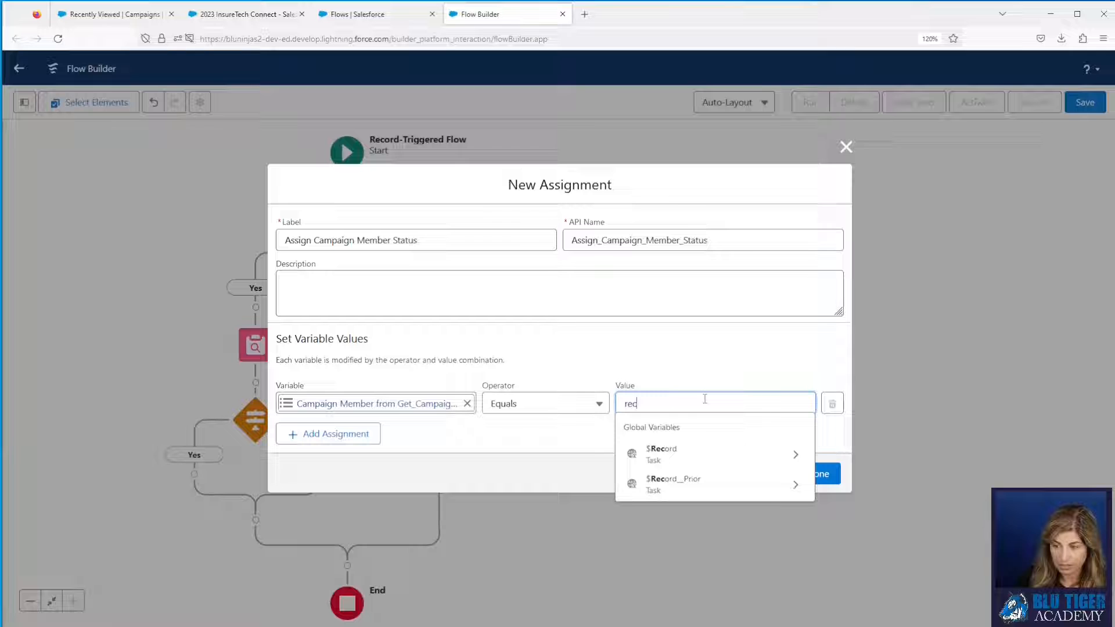
left_click(684, 455)
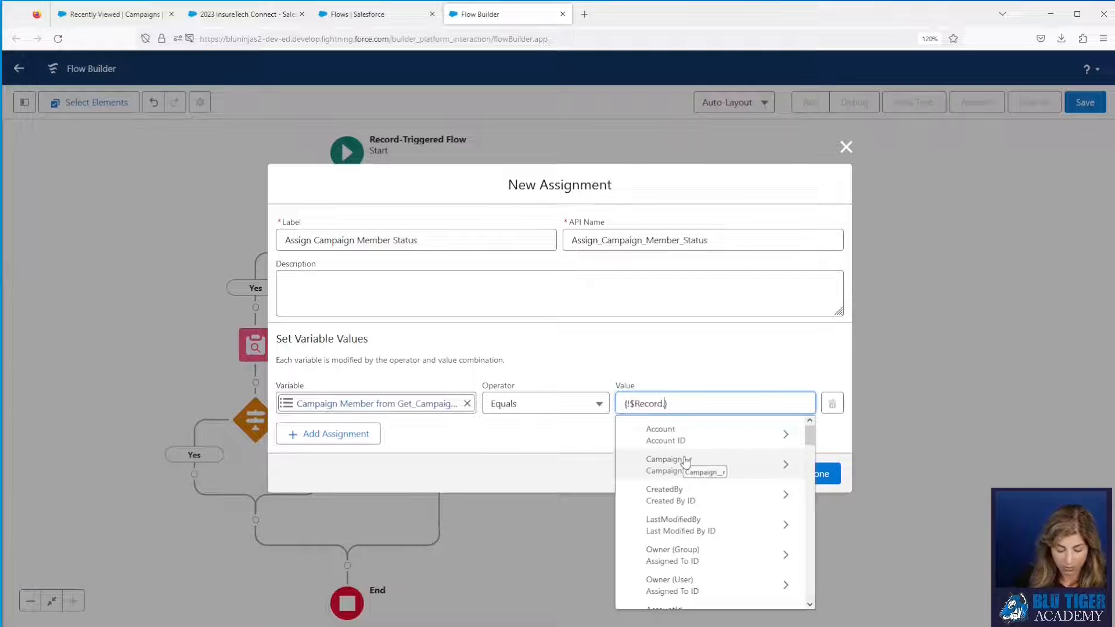
type("result")
left_click(684, 456)
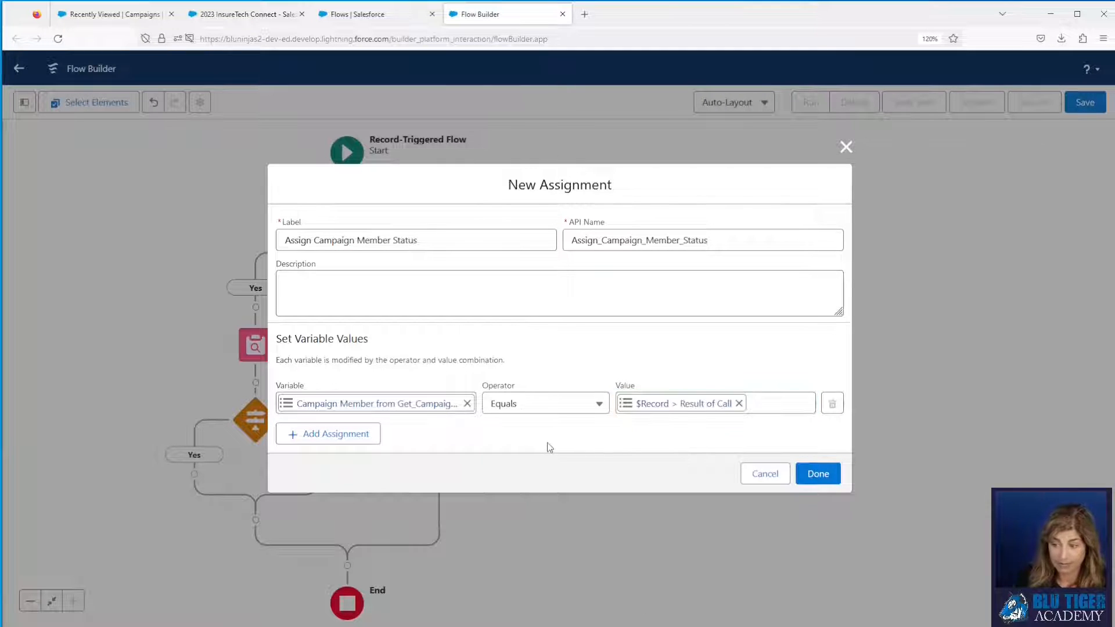
left_click(818, 473)
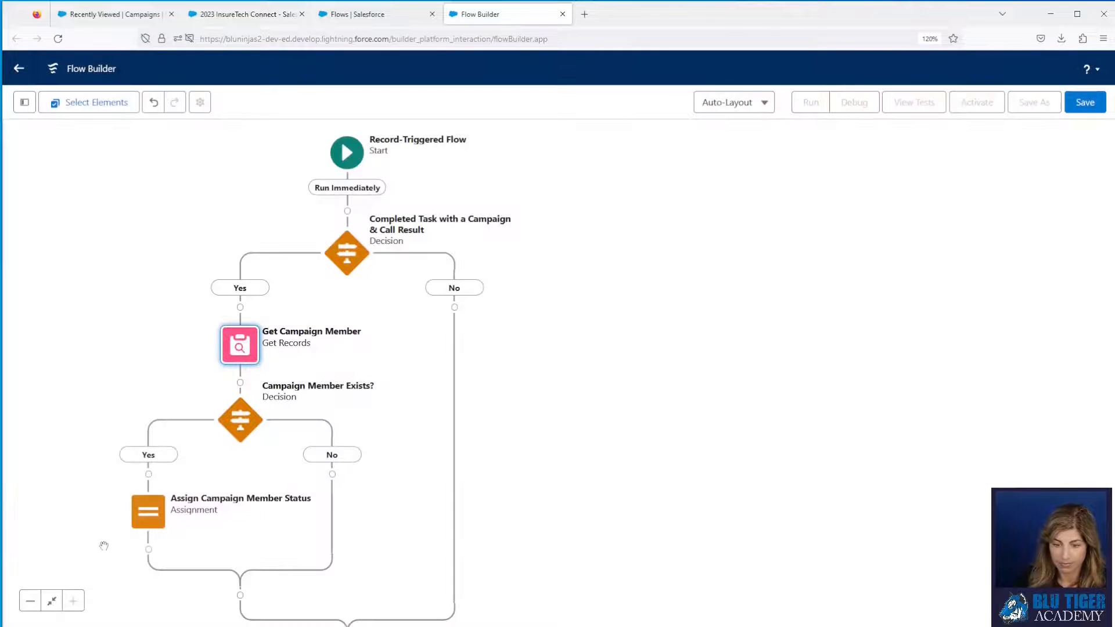
Add an Update Records element after the assignment that uses the IDs and all field values from Campaign Member from Get_Campaign_Member
left_click(149, 550)
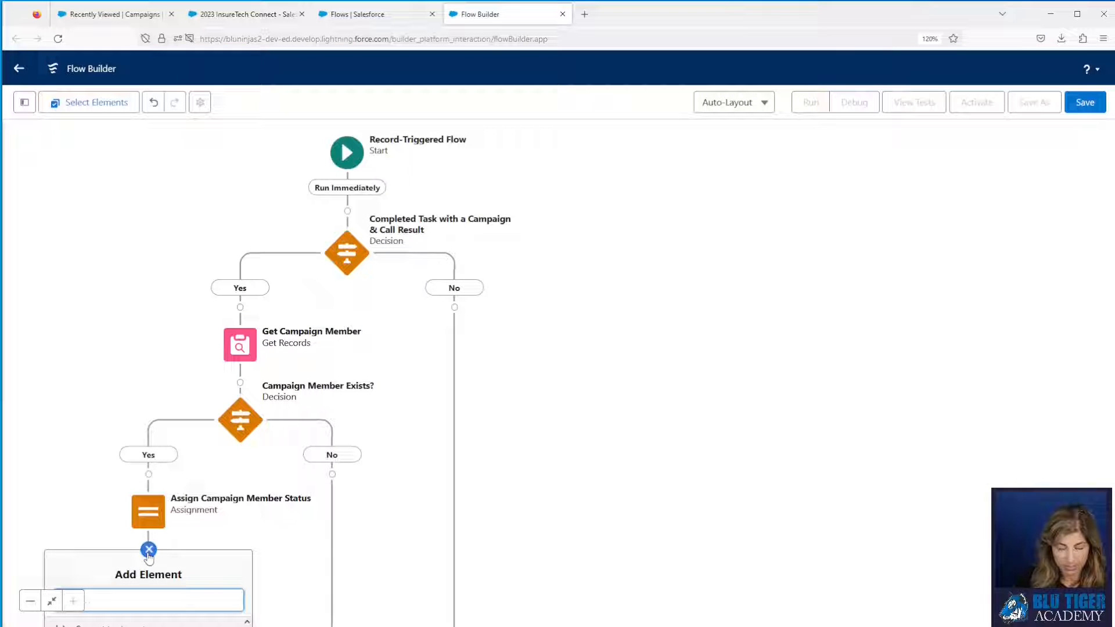
type("update")
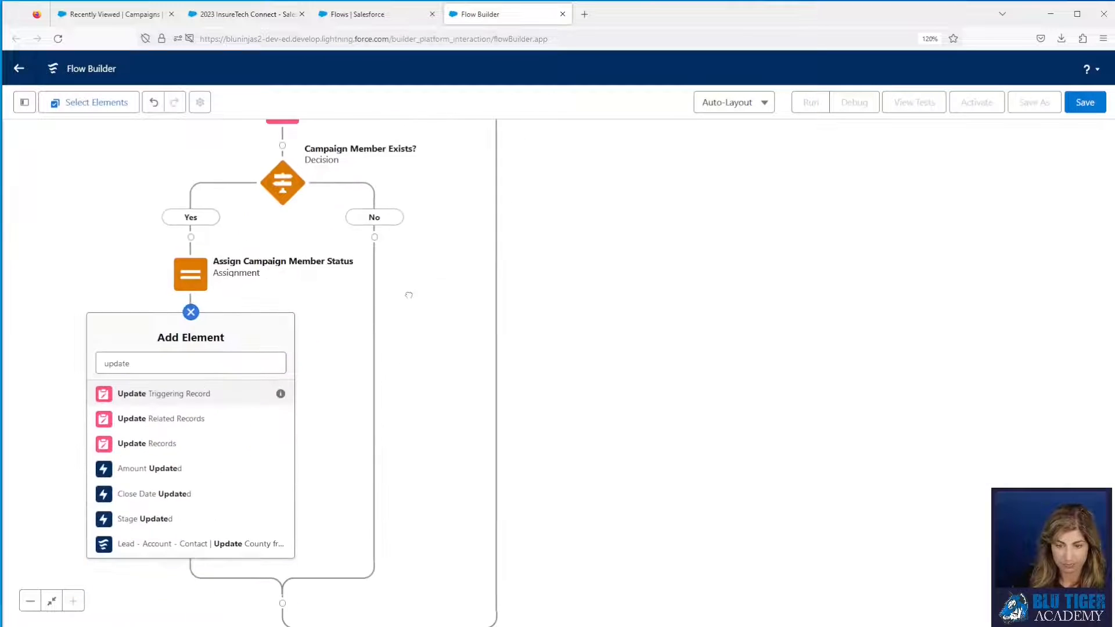
left_click(155, 442)
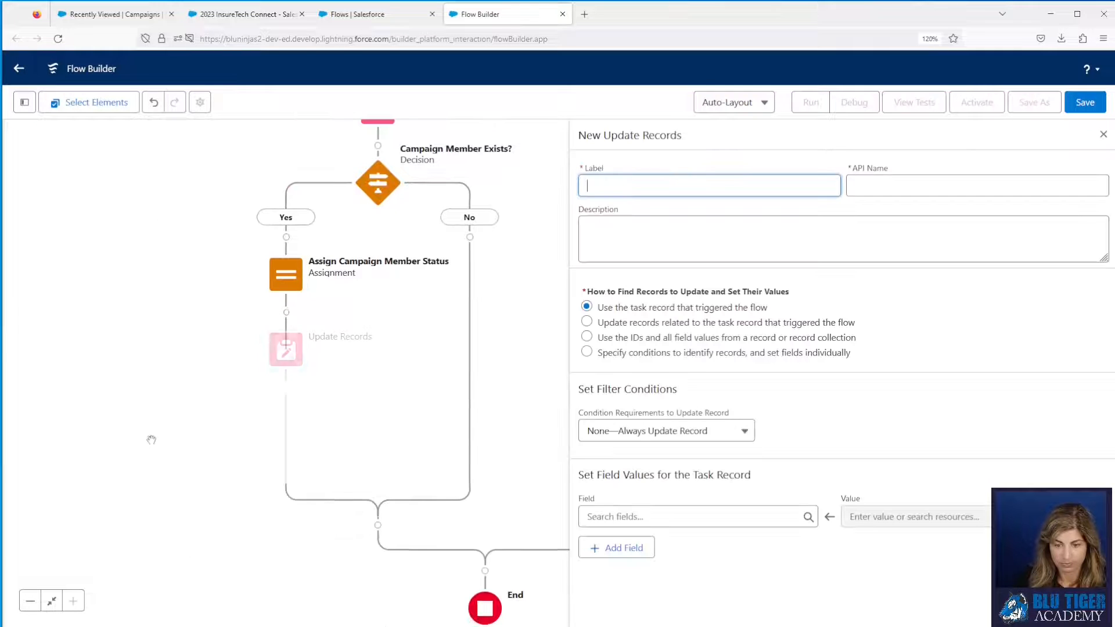
left_click(587, 338)
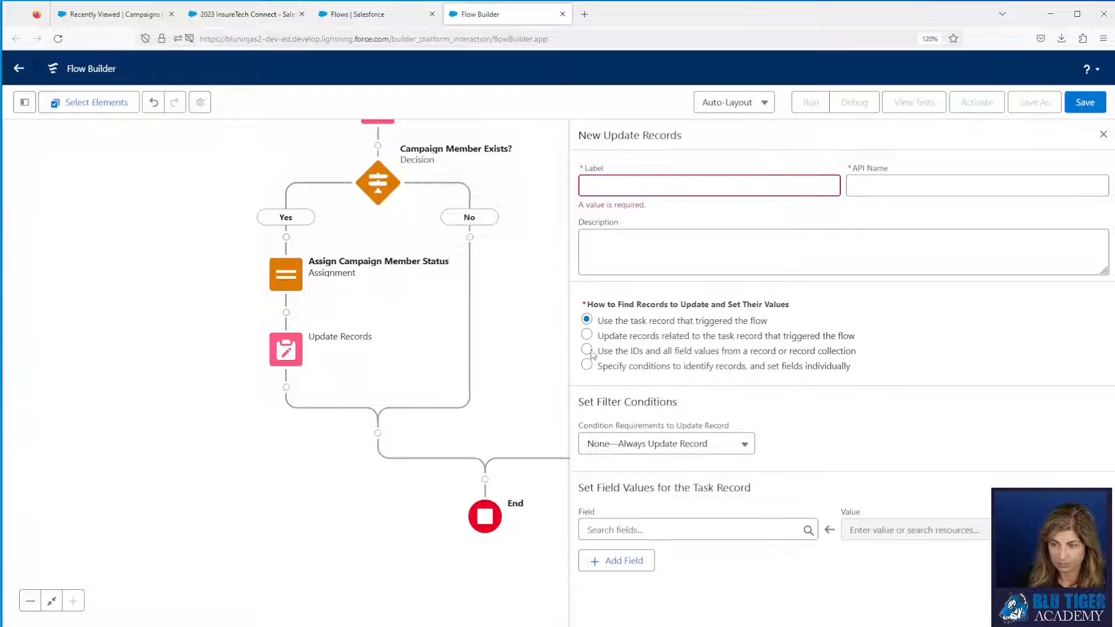
left_click(587, 350)
left_click(615, 443)
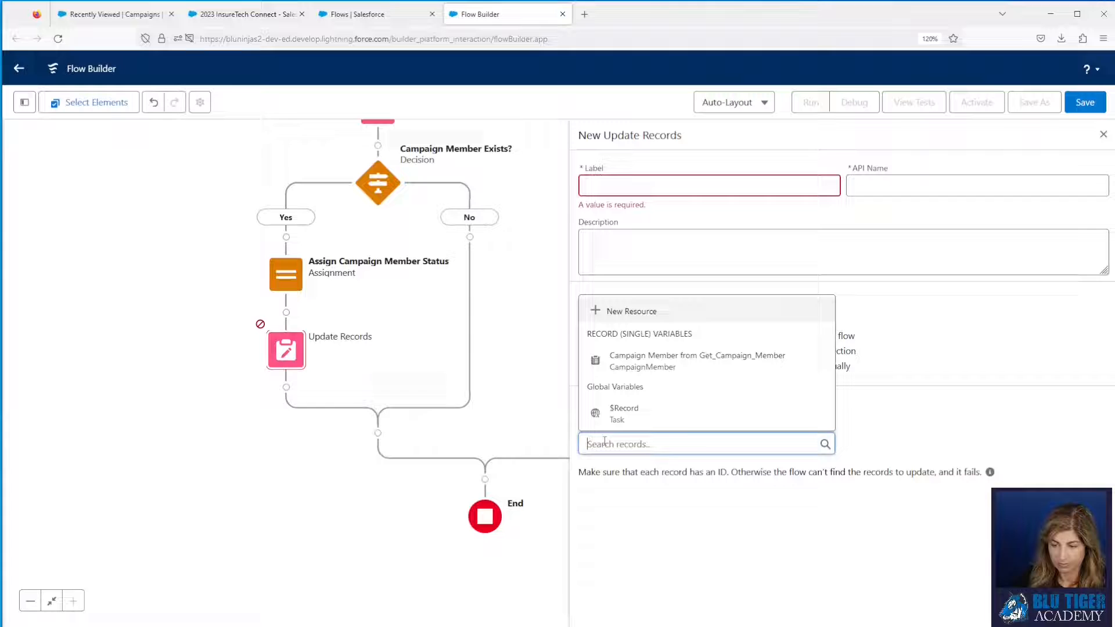
left_click(616, 355)
Label the new Update Records element Update Campaign Member and close its settings
left_click(602, 184)
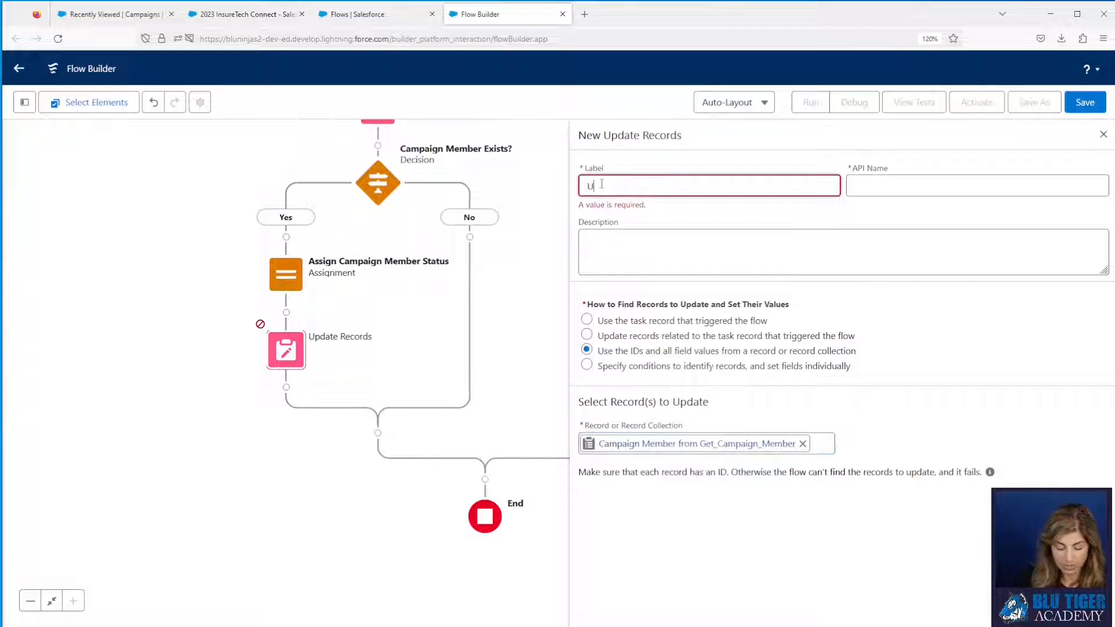
type("Update Campaign")
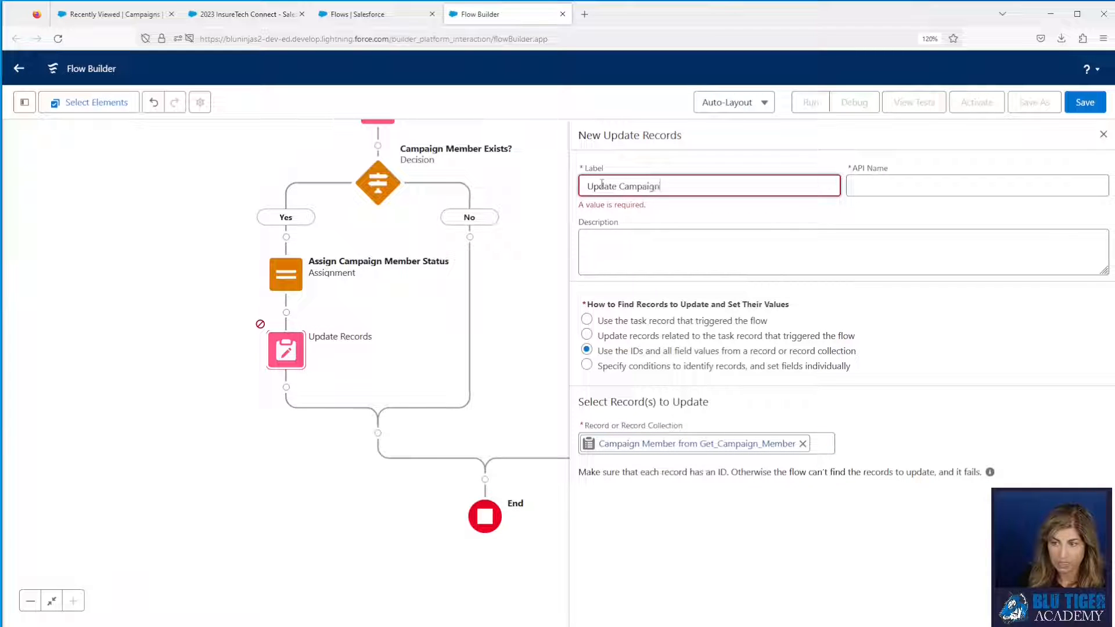
type(" Member")
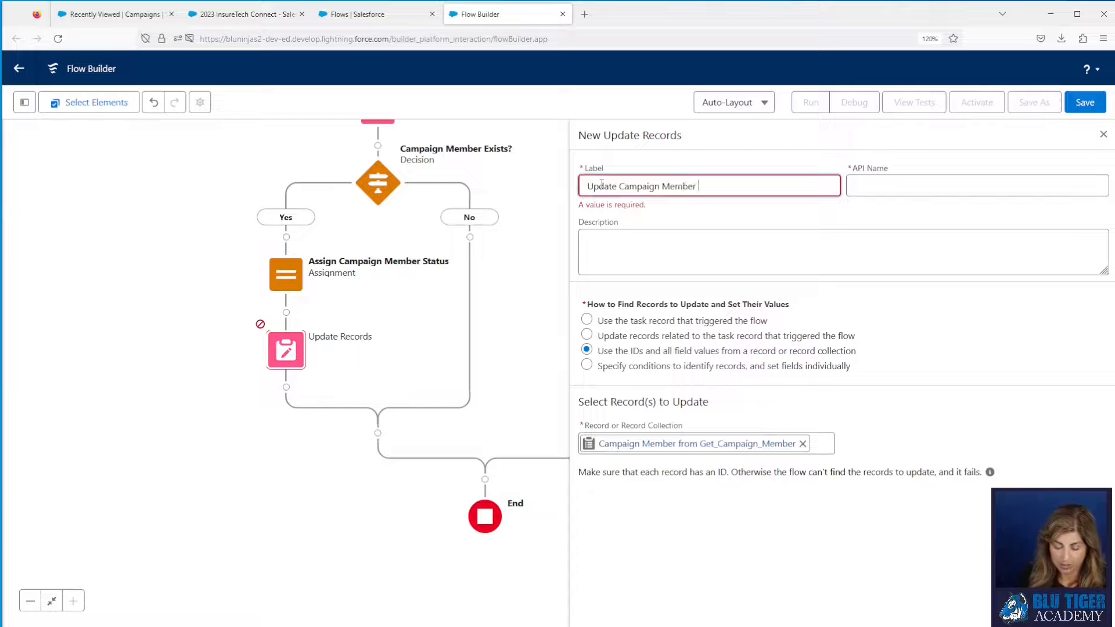
key("Tab")
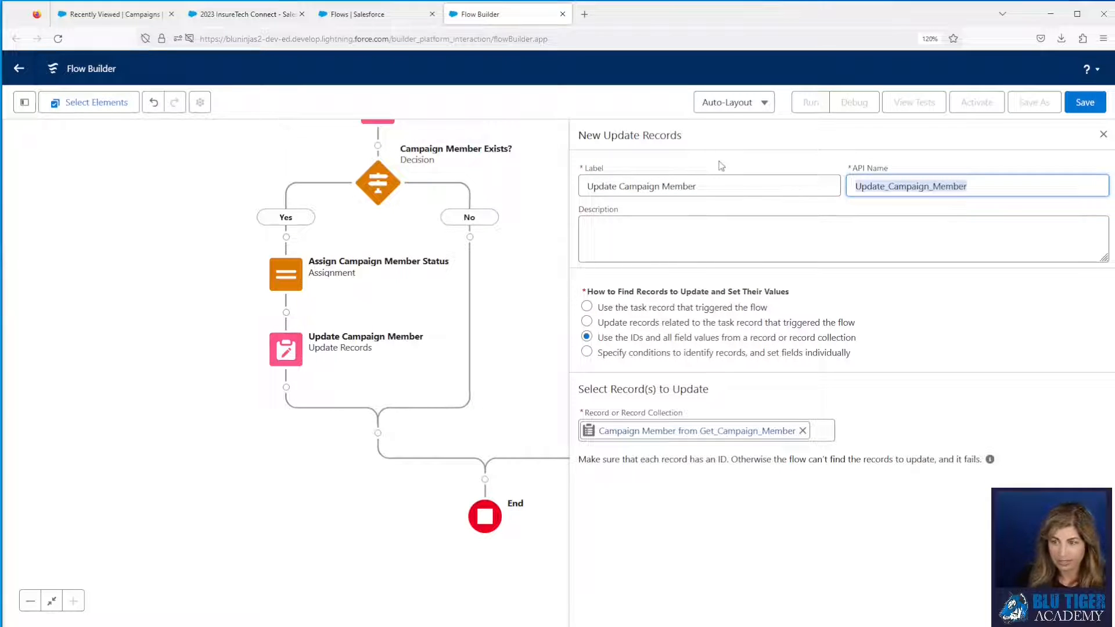
left_click_drag(424, 234, 375, 406)
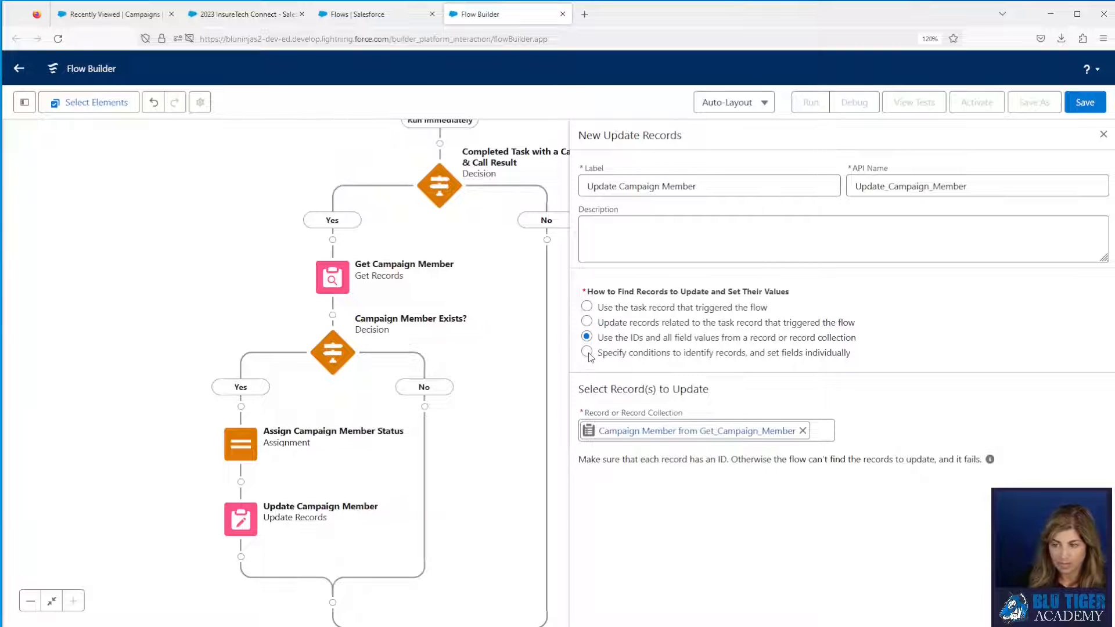
left_click_drag(609, 359, 871, 372)
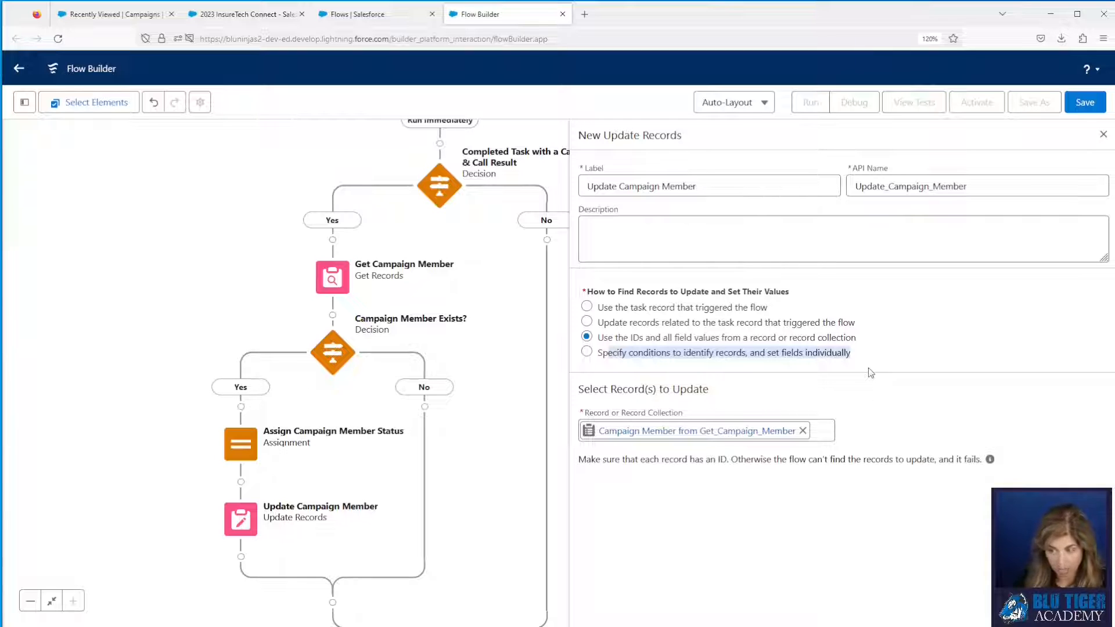
left_click(1026, 305)
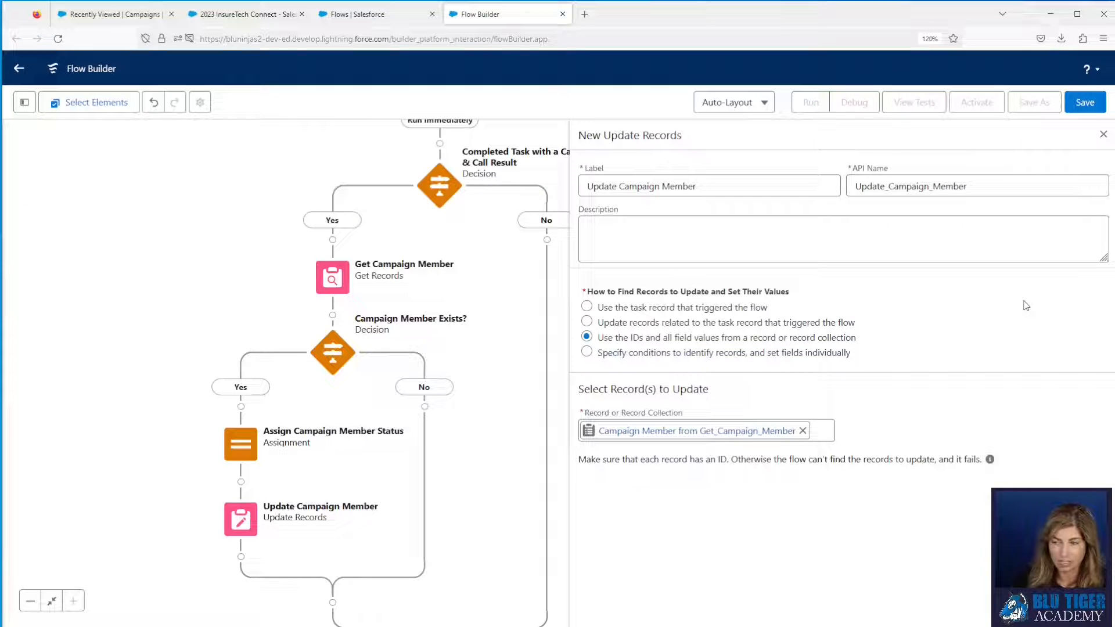
left_click(1103, 134)
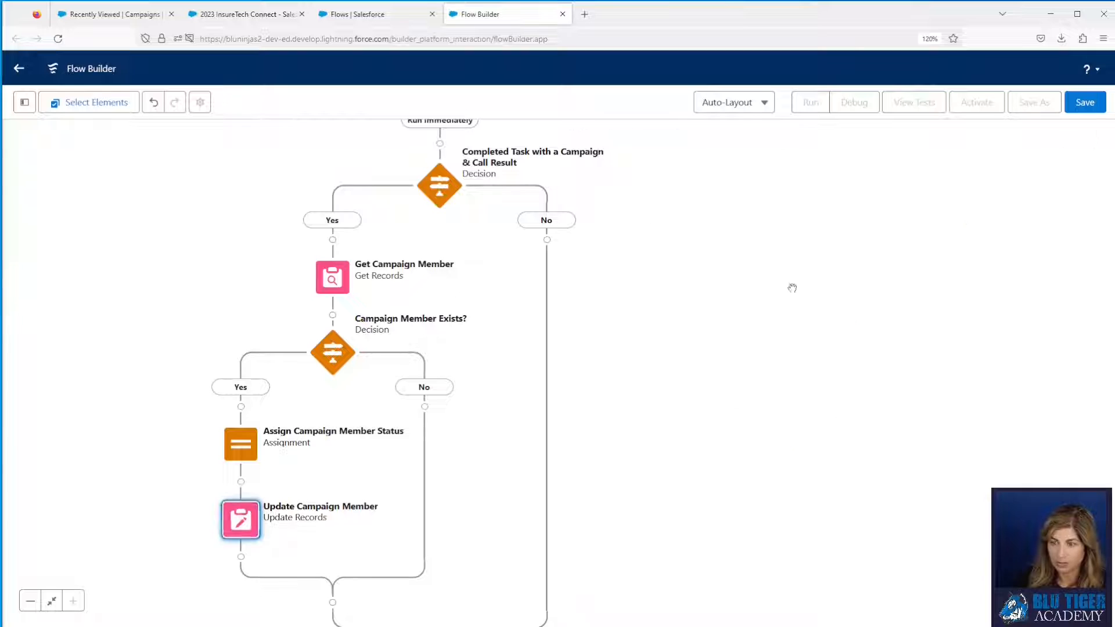
Start saving the flow and label it Task | Campaign Member Status Updated from Result of Call
left_click(1079, 108)
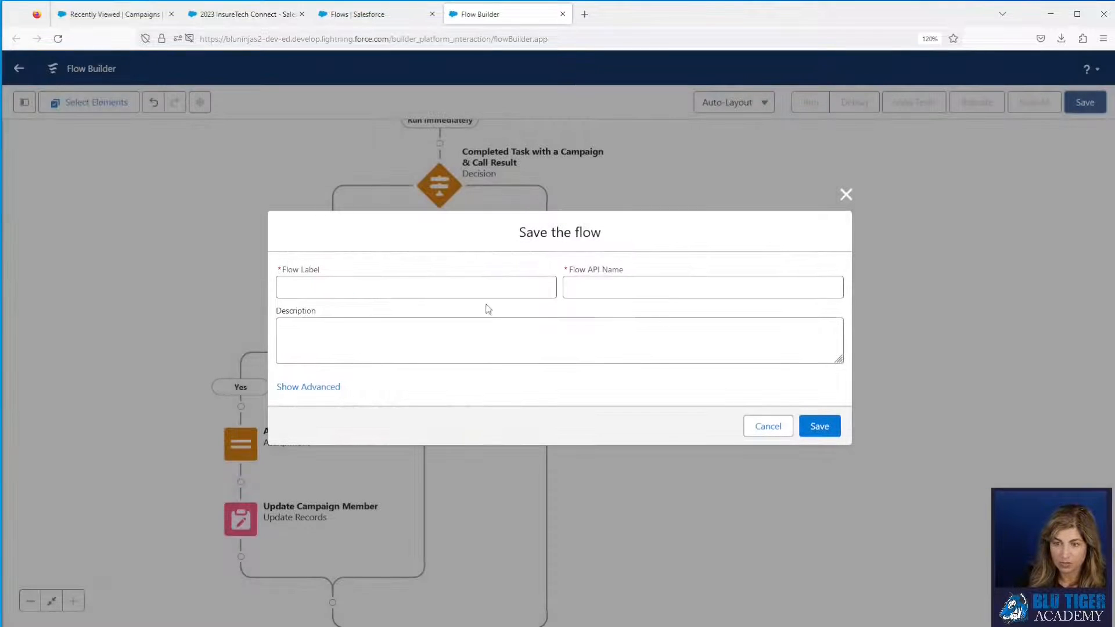
left_click(360, 286)
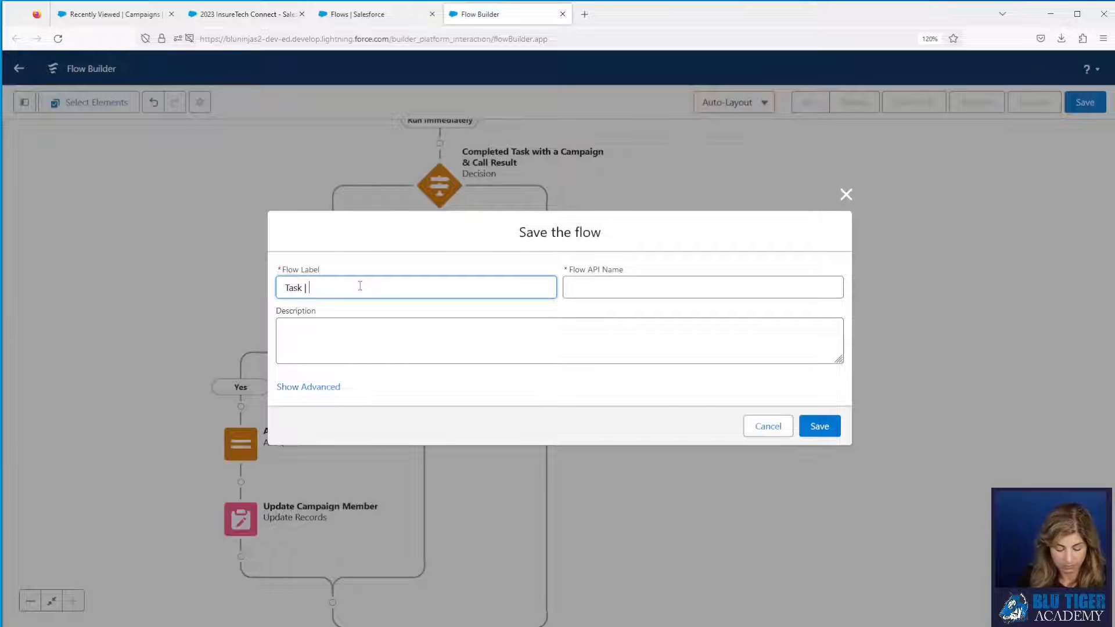
type("Task | Campaign M")
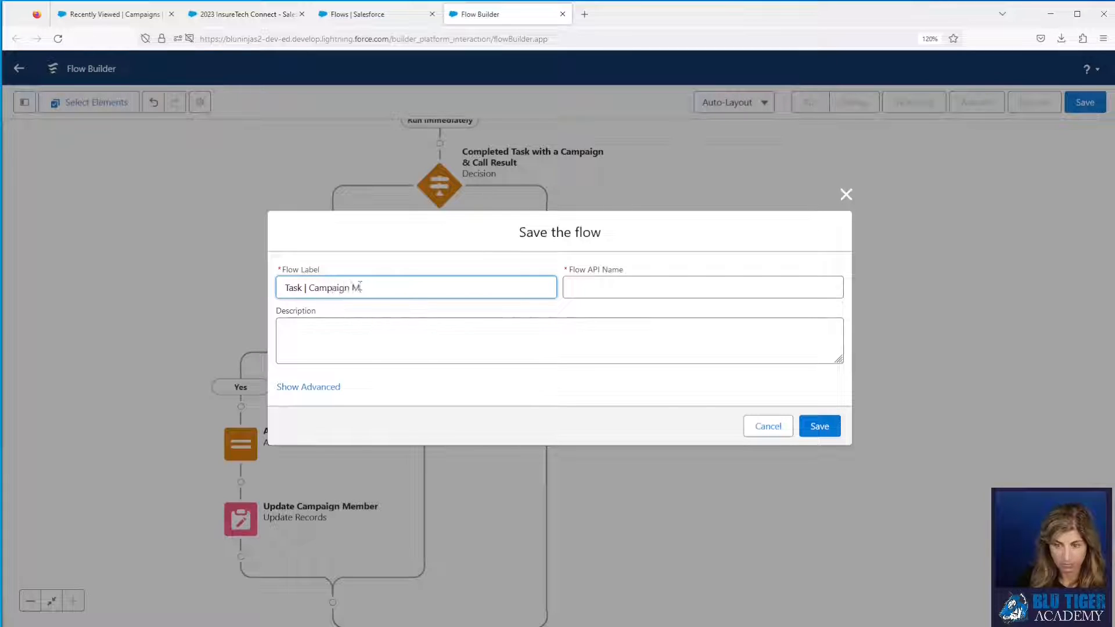
type("ember Status Up")
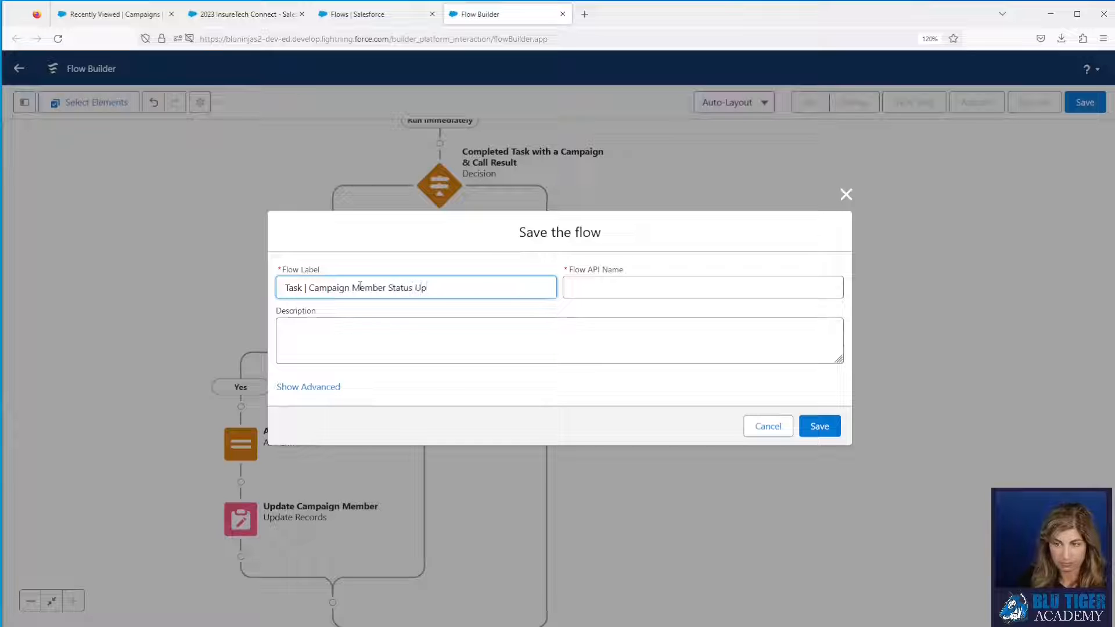
type("dated from")
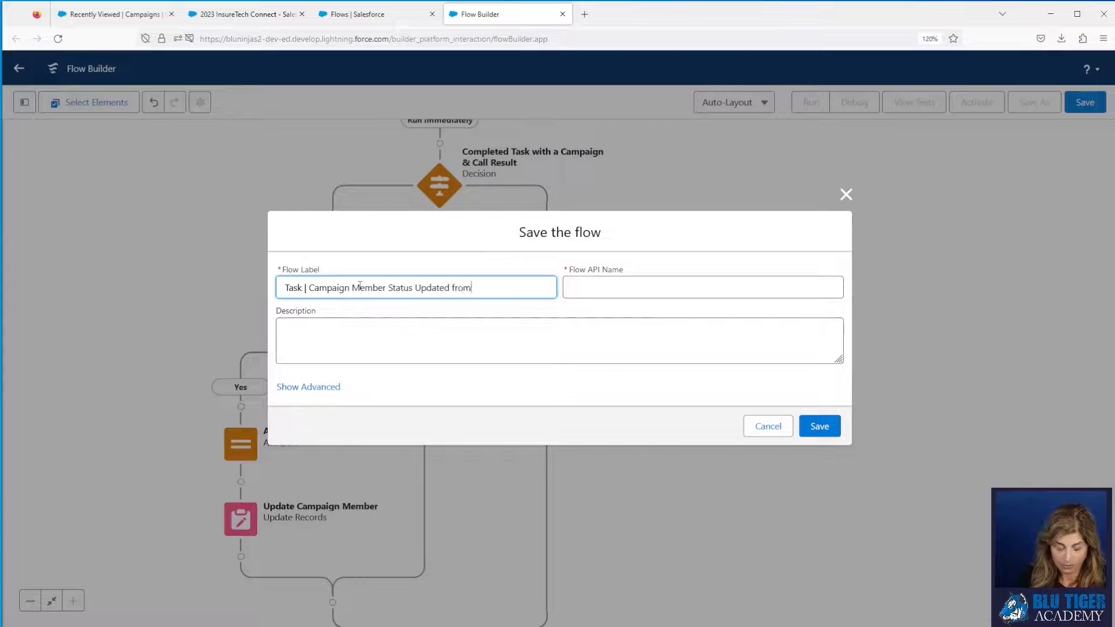
type(" Result of Call")
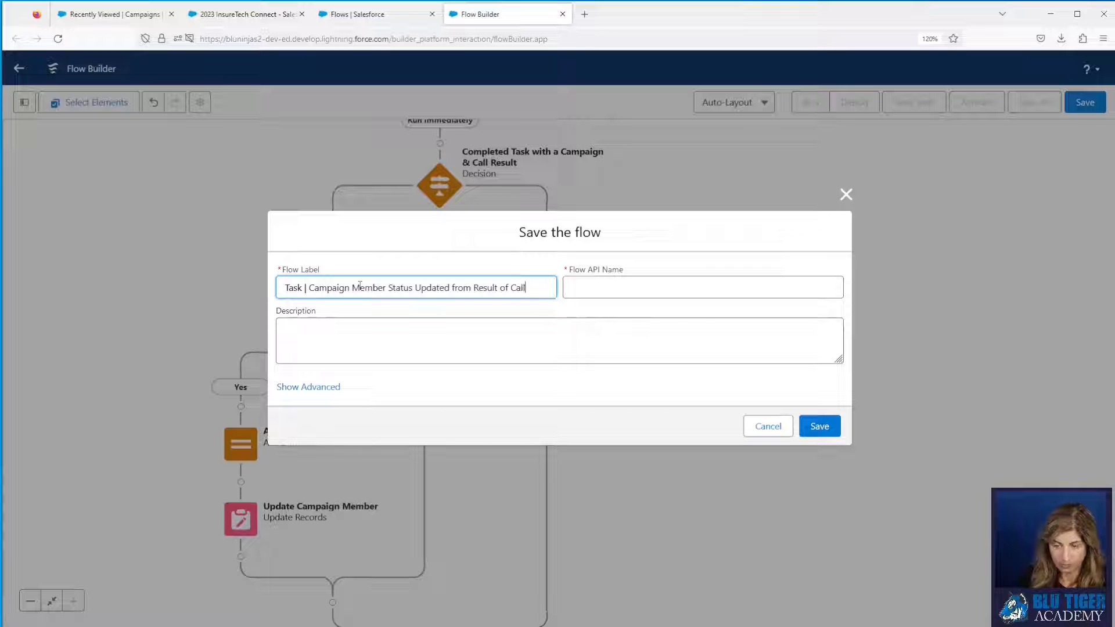
key("Tab")
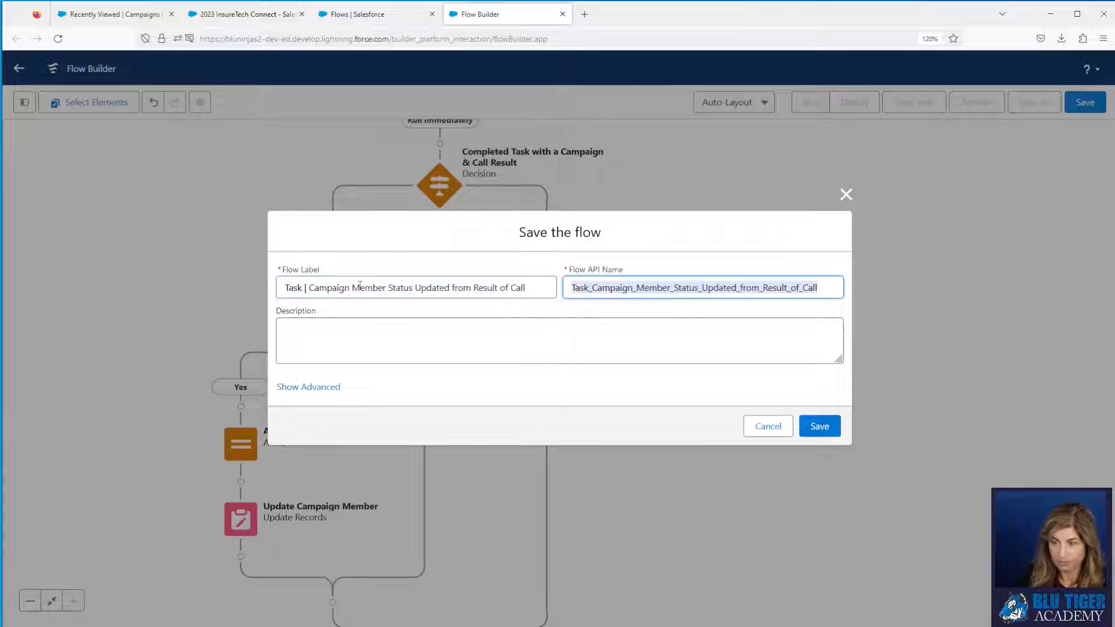
Finish saving the flow under its new label
left_click(836, 433)
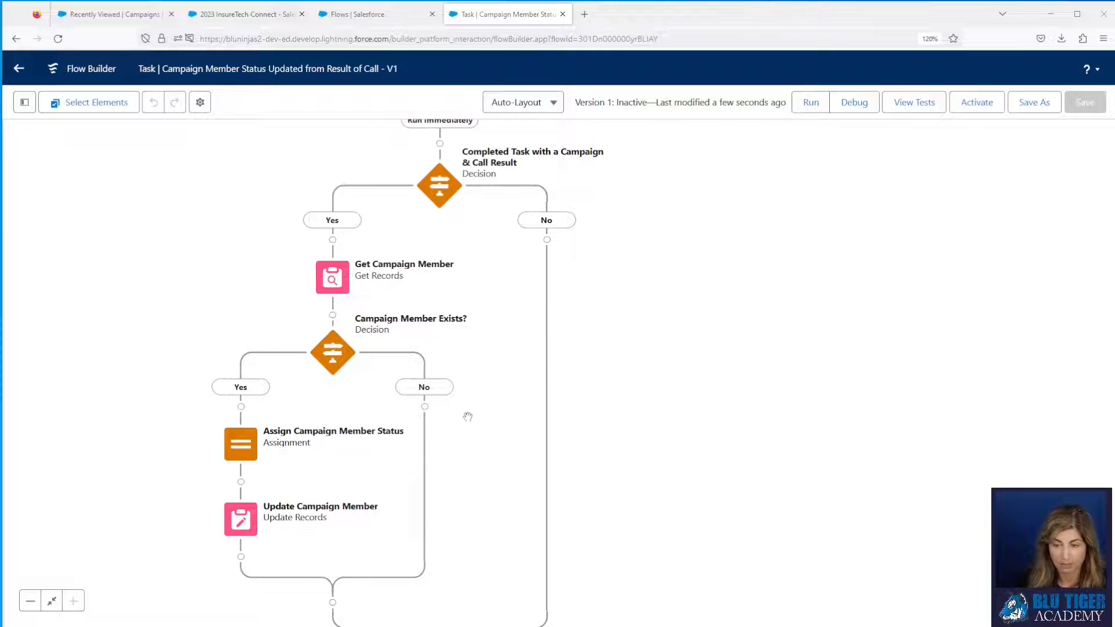
Add a Decision labelled Task is Related to Lead or Contact on the No path of Campaign Member Exists?
left_click(424, 407)
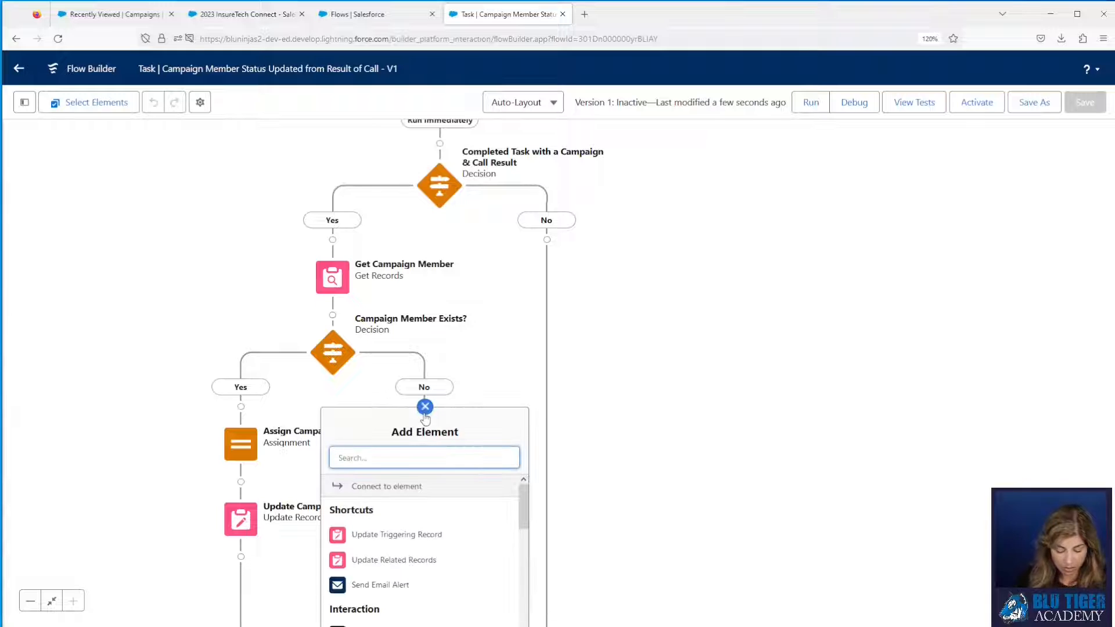
type("decision")
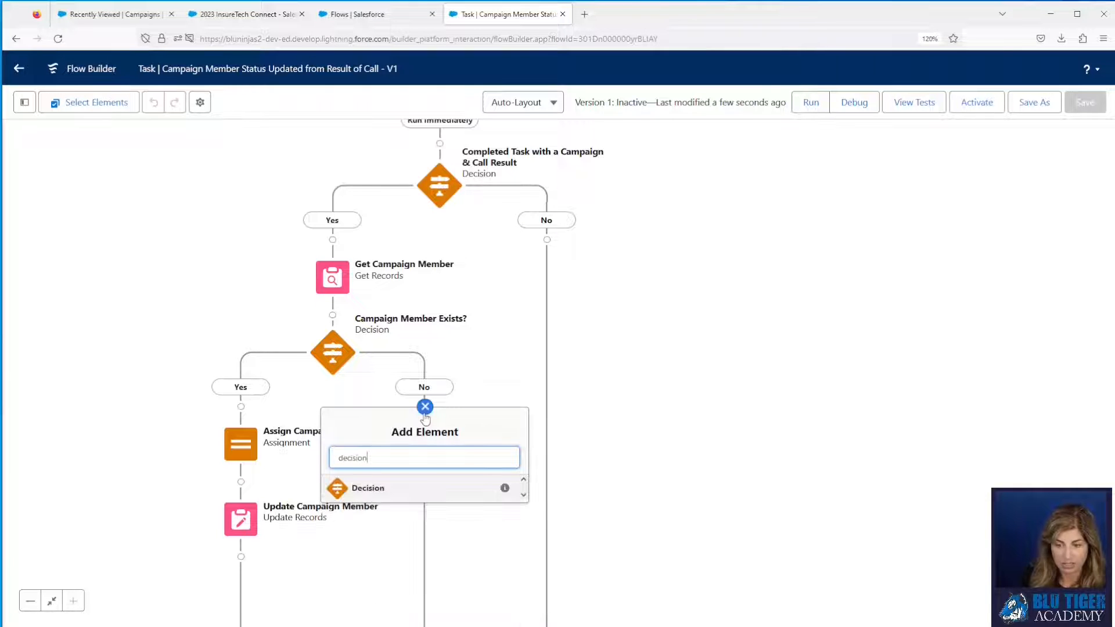
left_click(416, 489)
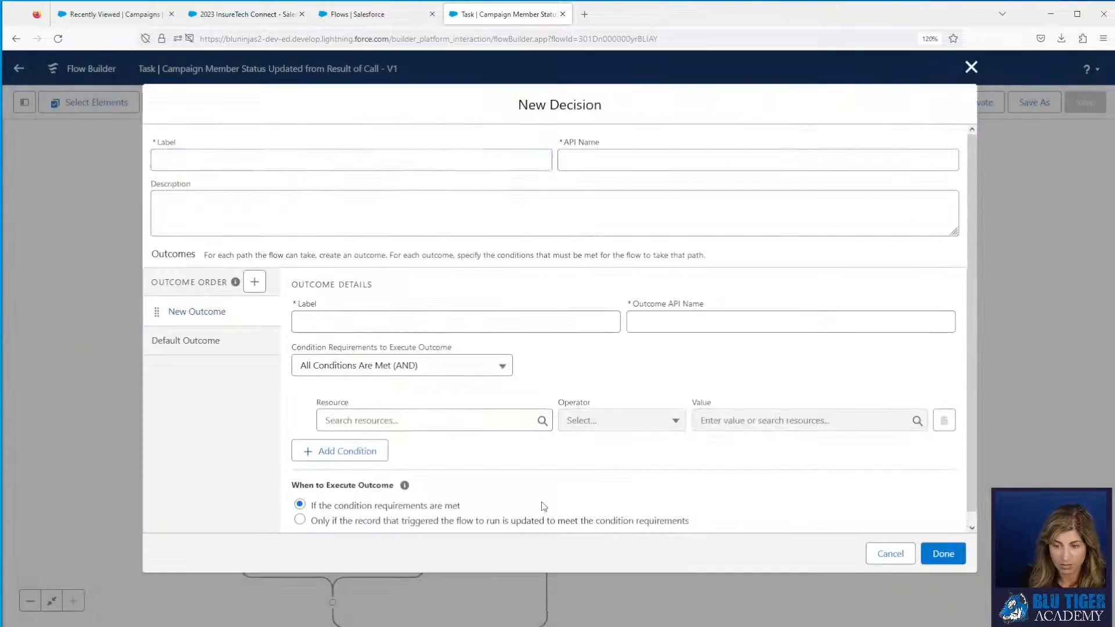
type("T")
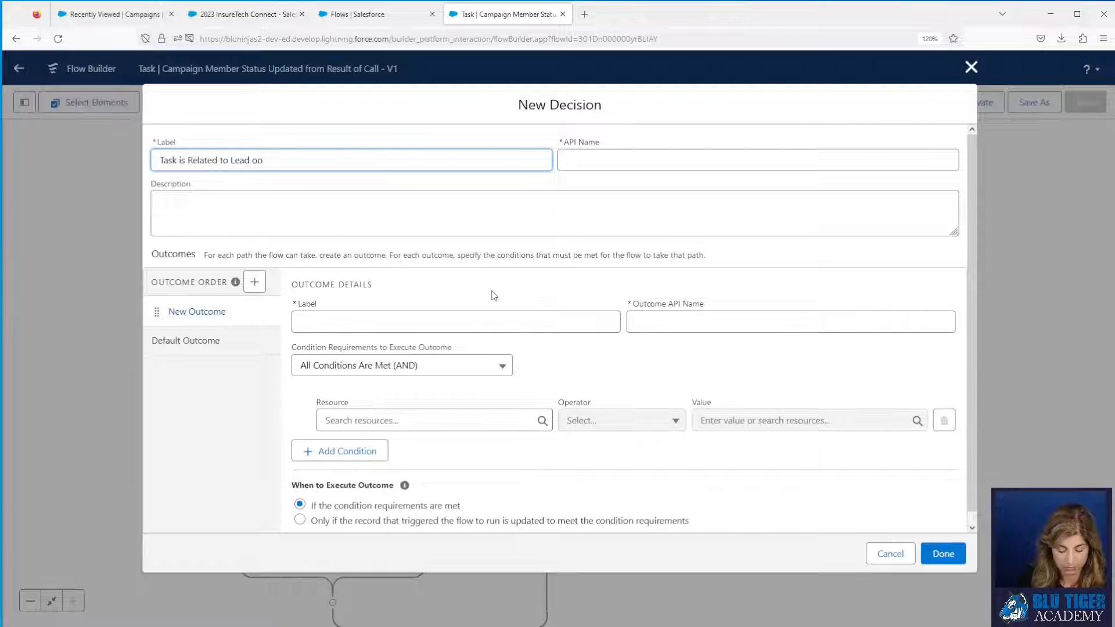
type("ask is Related to Lead or Contact")
key("Tab")
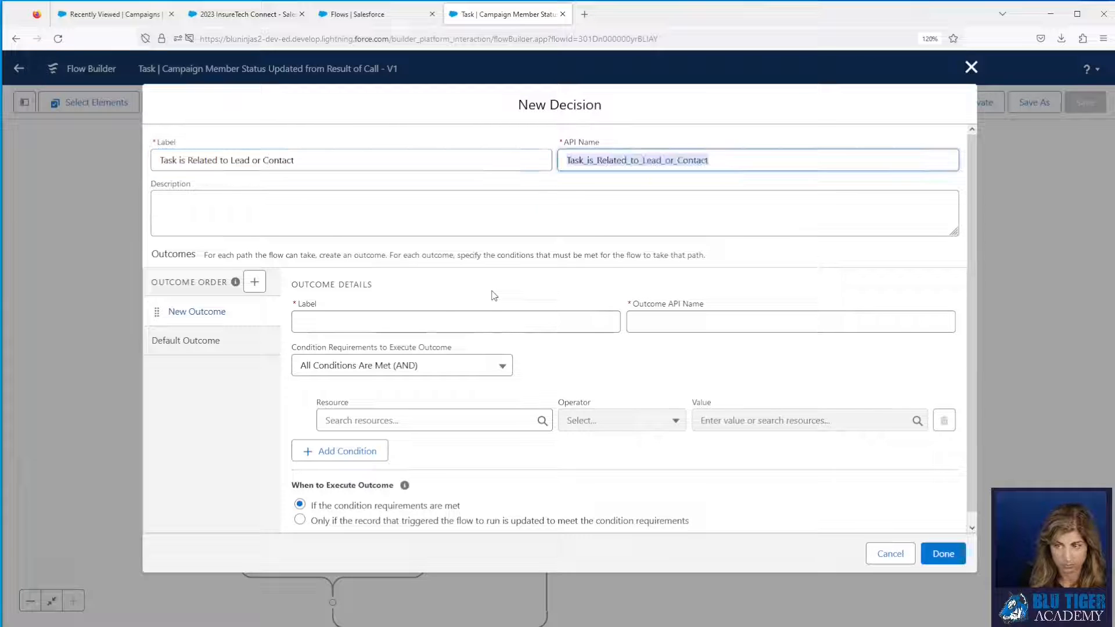
Label the decision's first outcome Contact and add a second outcome labelled Lead
left_click(437, 317)
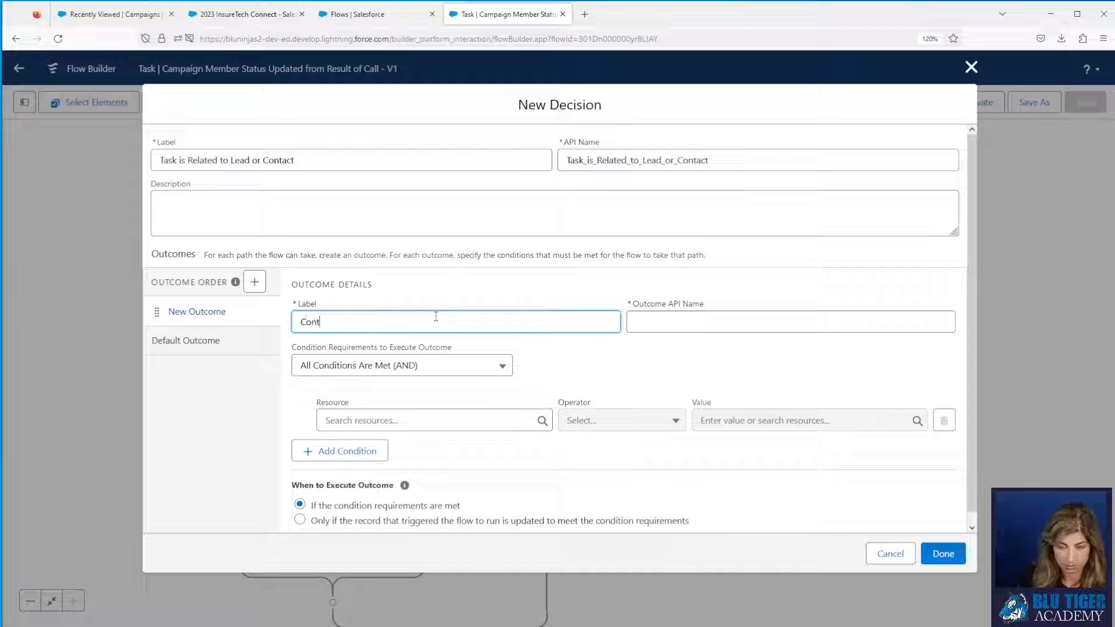
key("Tab")
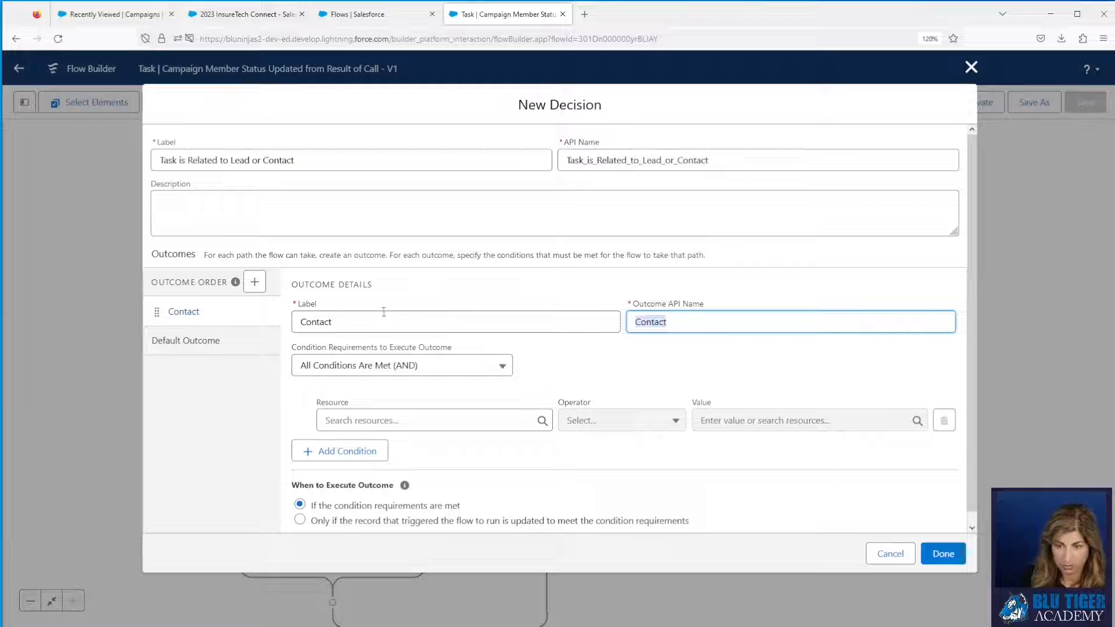
left_click(254, 282)
type("Le")
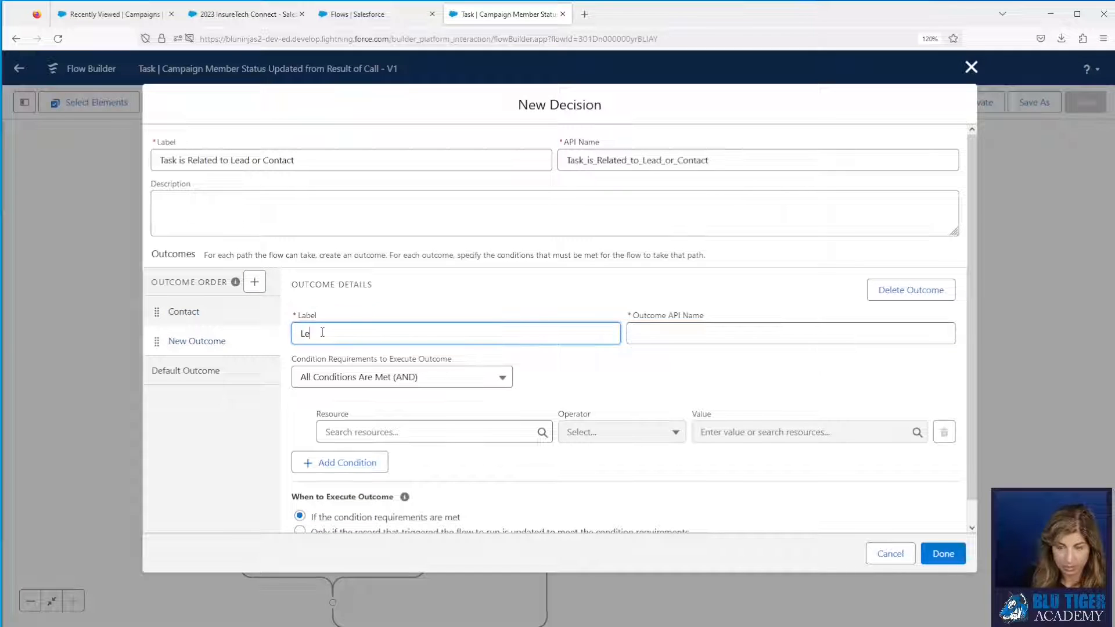
type("ad")
key("Tab")
Set the Contact outcome's condition to the triggering record's WhoId (Name ID) Starts With 003
left_click(192, 312)
left_click(337, 436)
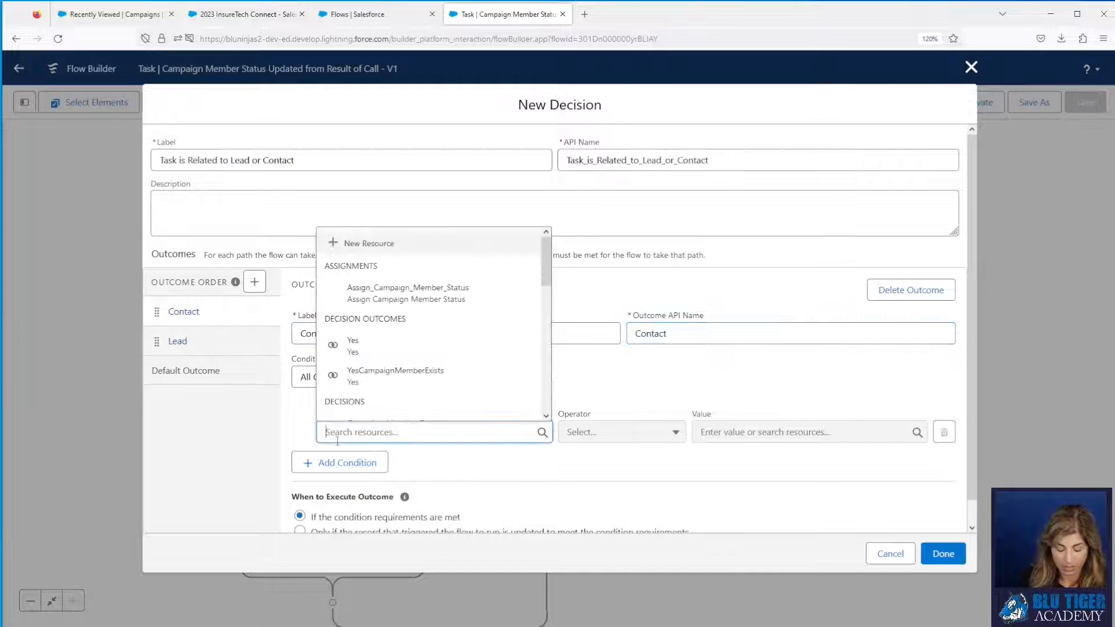
type("rec")
left_click(356, 376)
type("w")
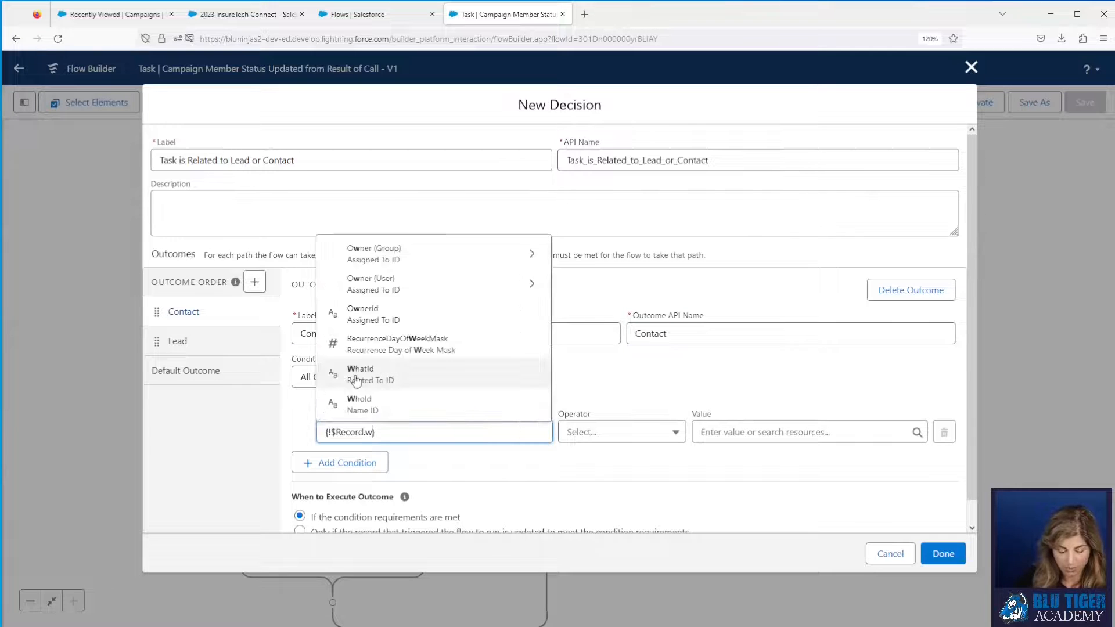
type("ho")
left_click(355, 406)
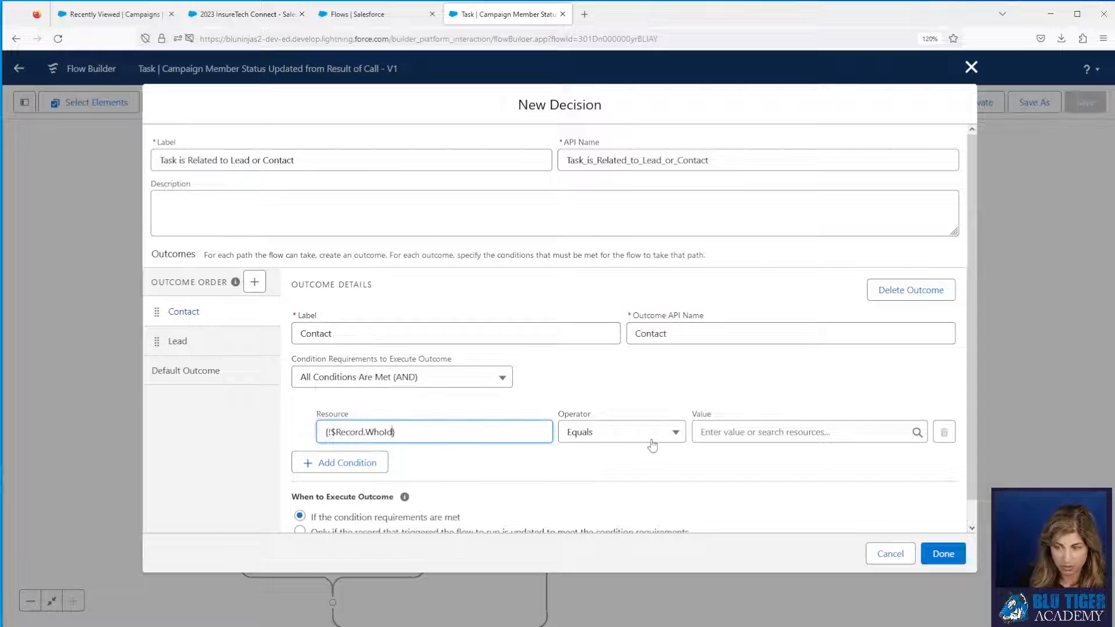
left_click(651, 440)
left_click(634, 291)
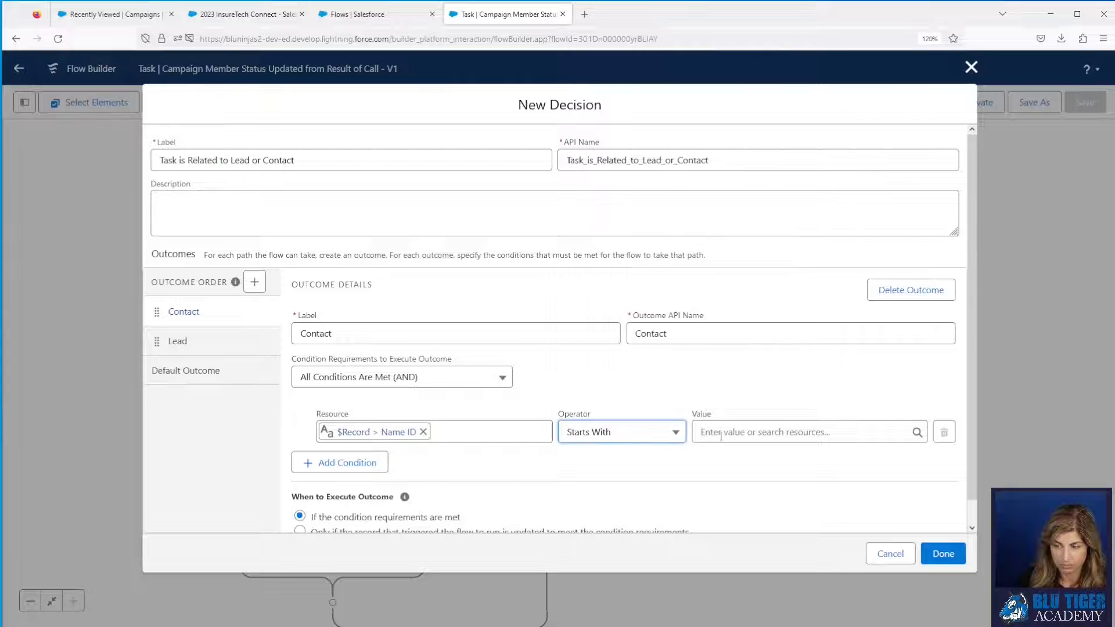
left_click(720, 436)
type("003")
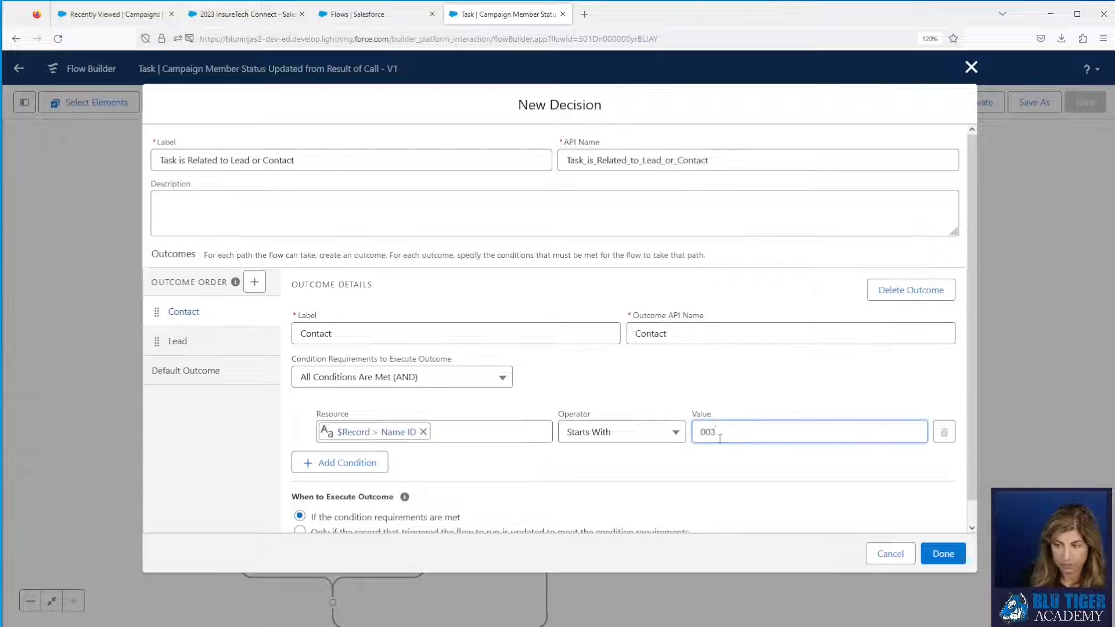
left_click(598, 394)
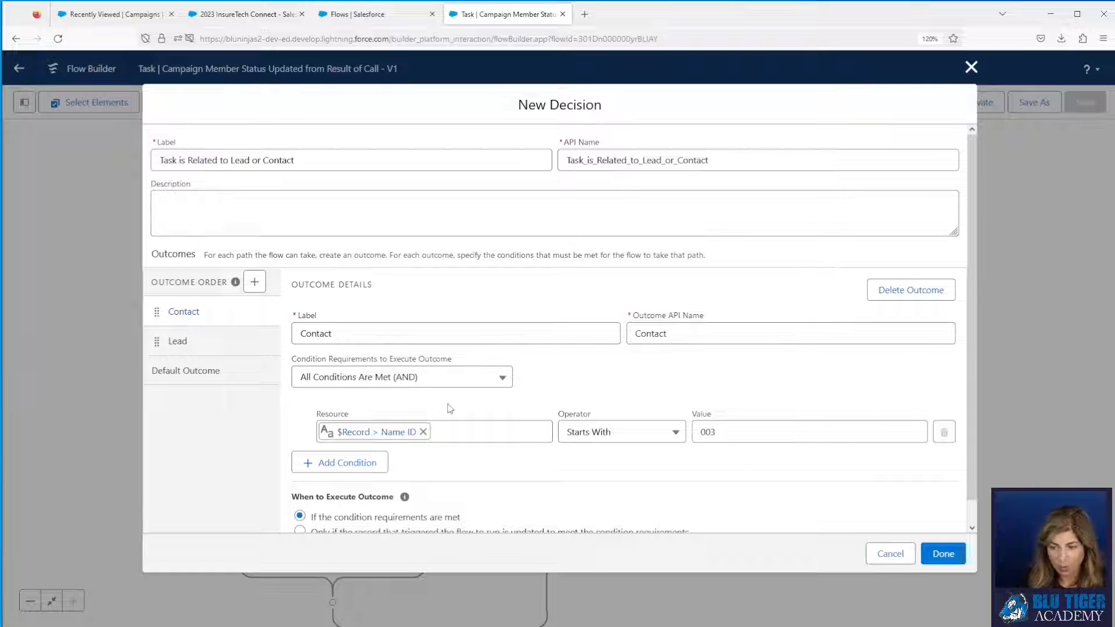
Reuse the Contact outcome's {!$Record.WhoId} resource in the Lead outcome and set its condition to Starts With 00Q
left_click(241, 343)
left_click(240, 314)
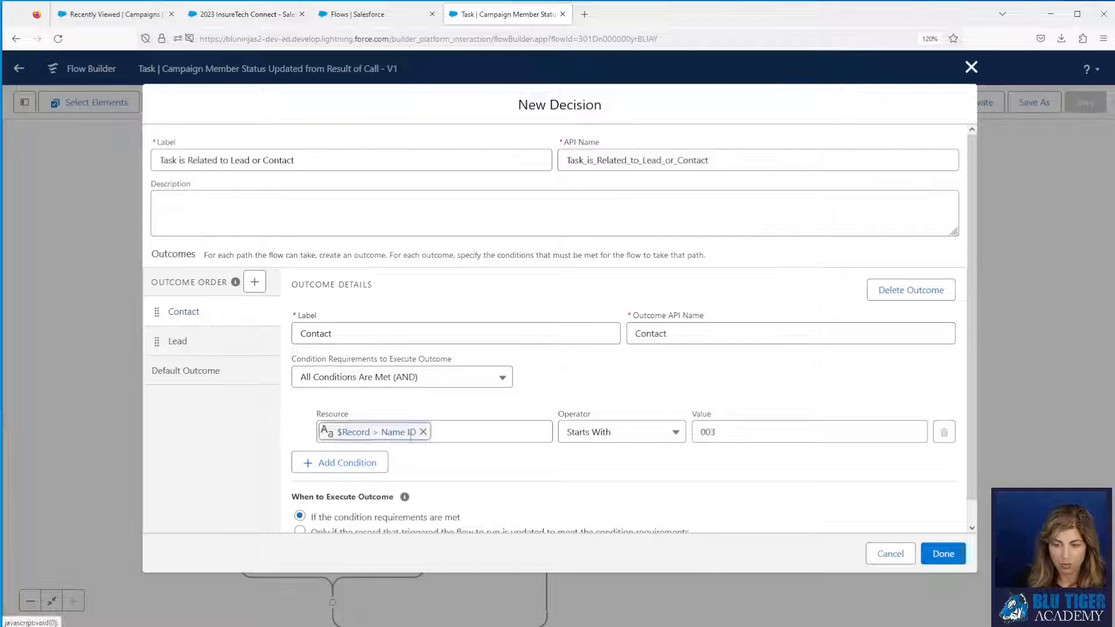
left_click(326, 432)
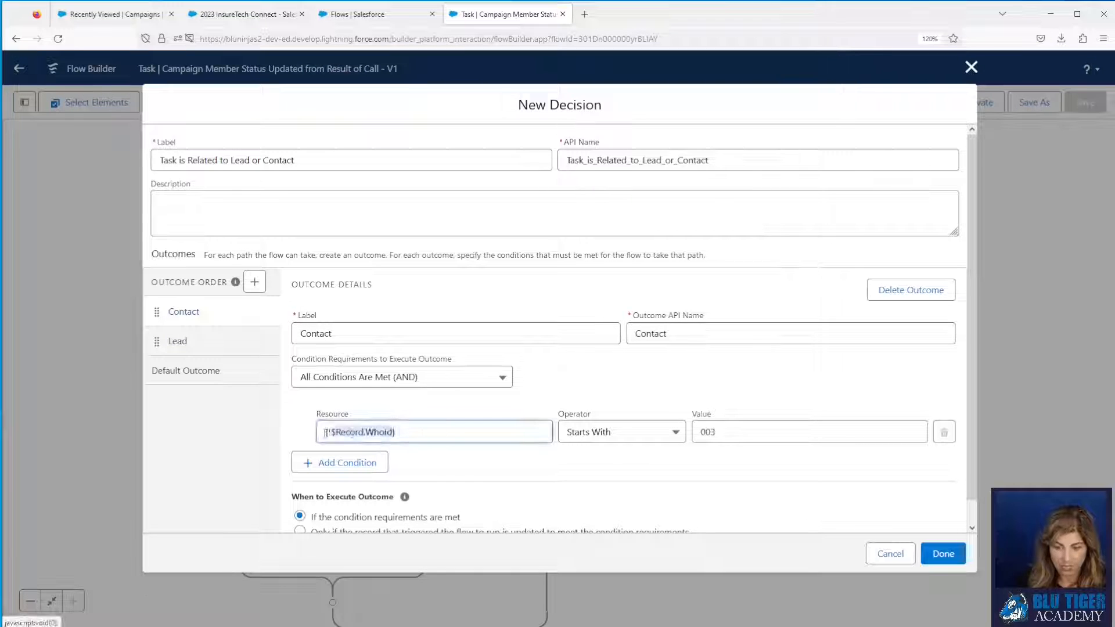
left_click(238, 343)
left_click(394, 430)
type("{!$Record.WhoId}")
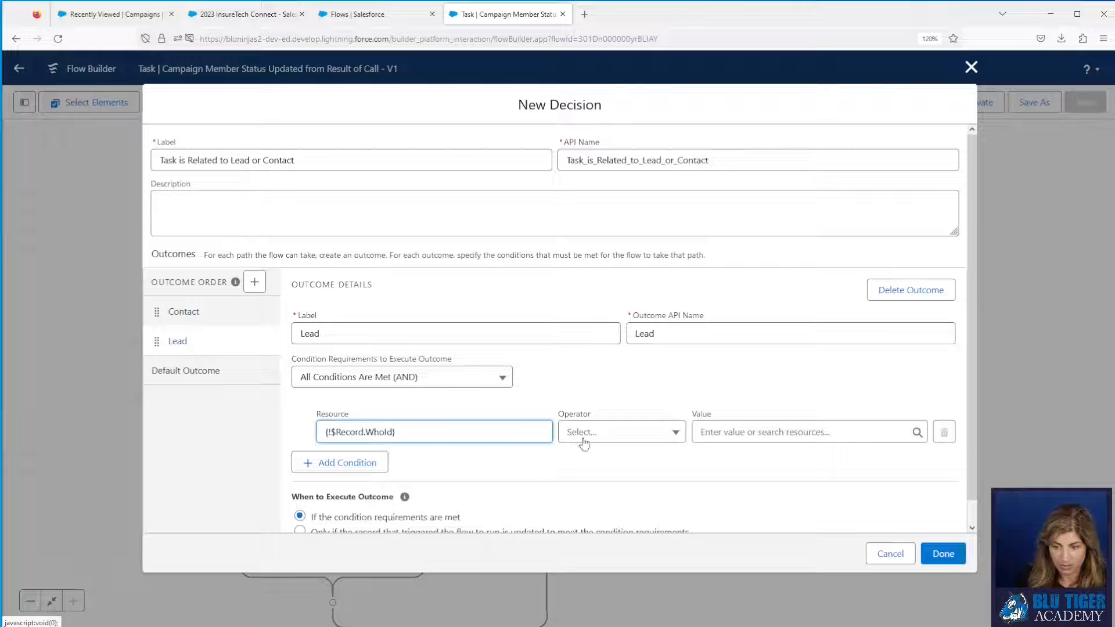
left_click(608, 438)
left_click(605, 291)
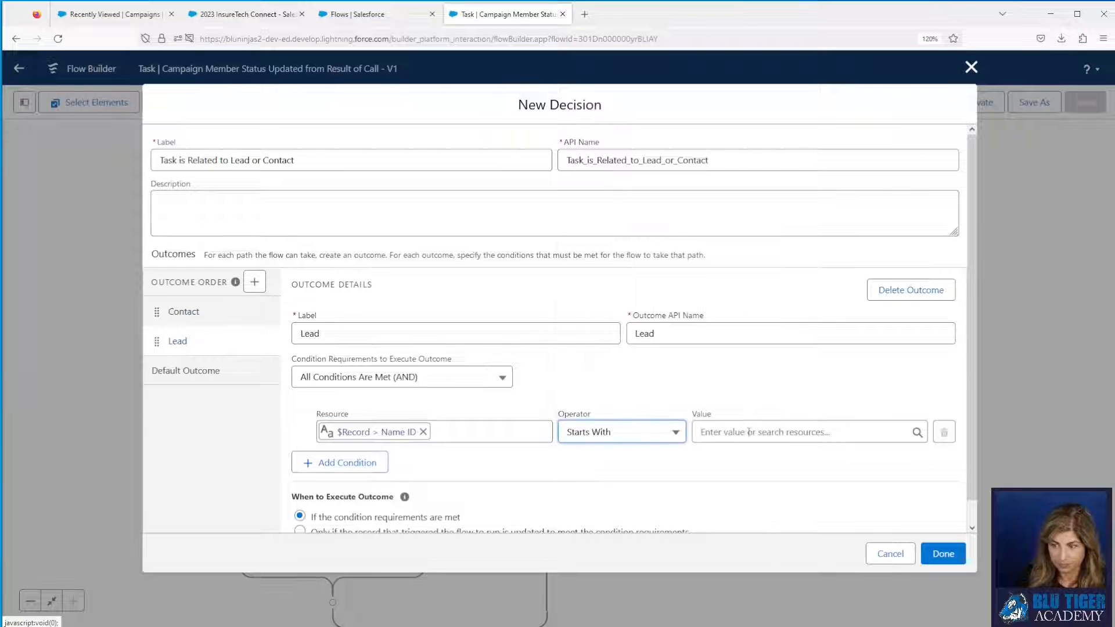
left_click(749, 433)
type("00")
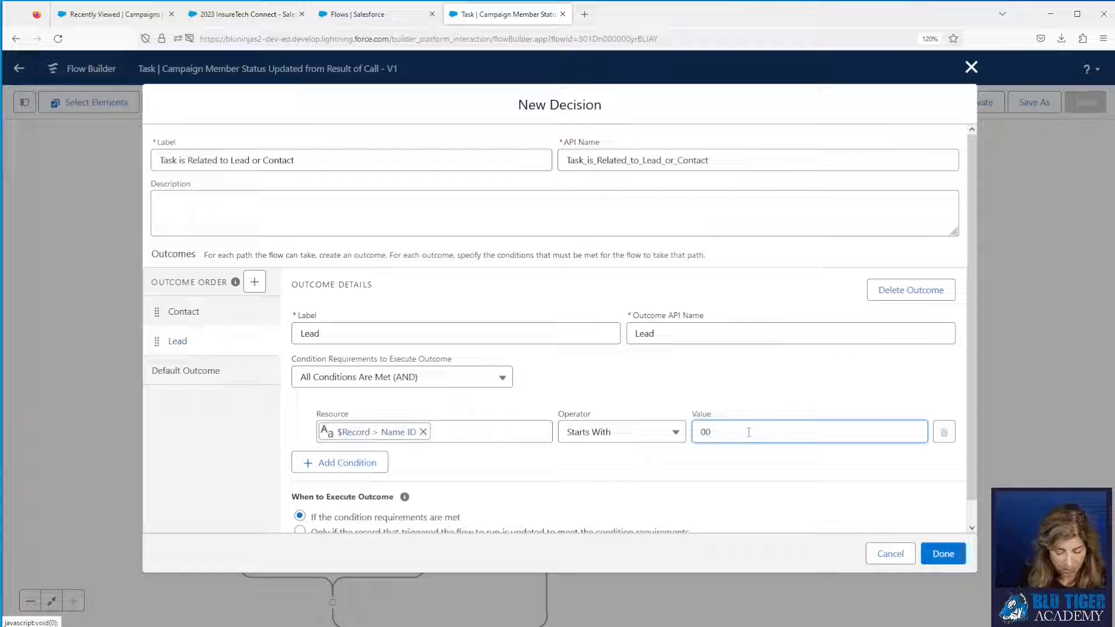
type("Q")
left_click(647, 470)
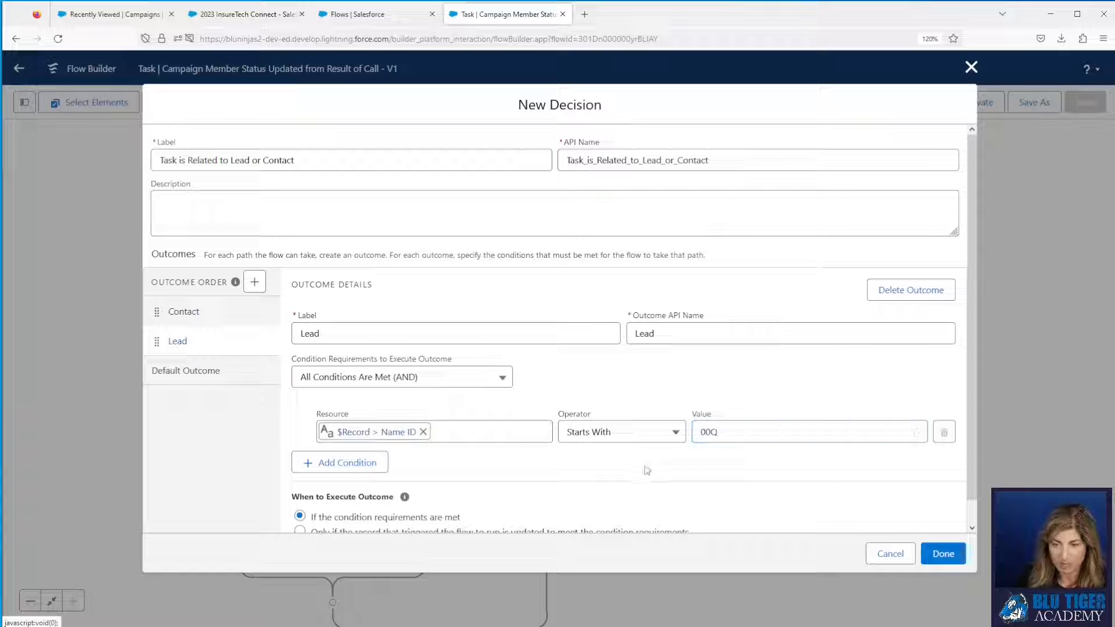
Rename the default outcome Neither Lead or Contact and finish the decision
left_click(198, 375)
left_click(383, 329)
left_click_drag(383, 329, 240, 326)
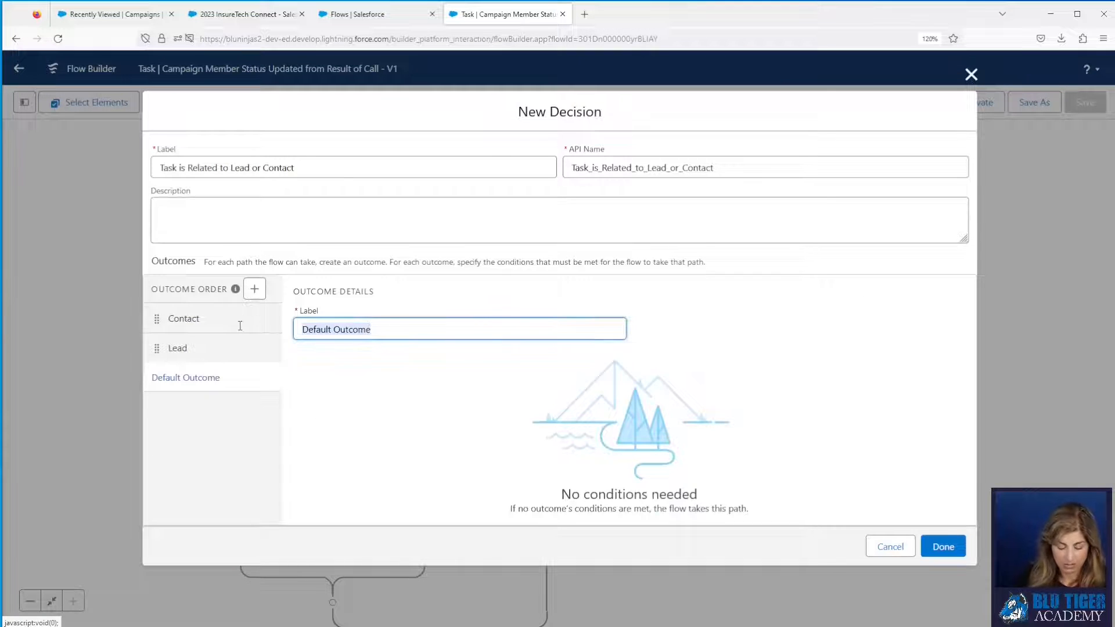
type("Neither Lead or Contac")
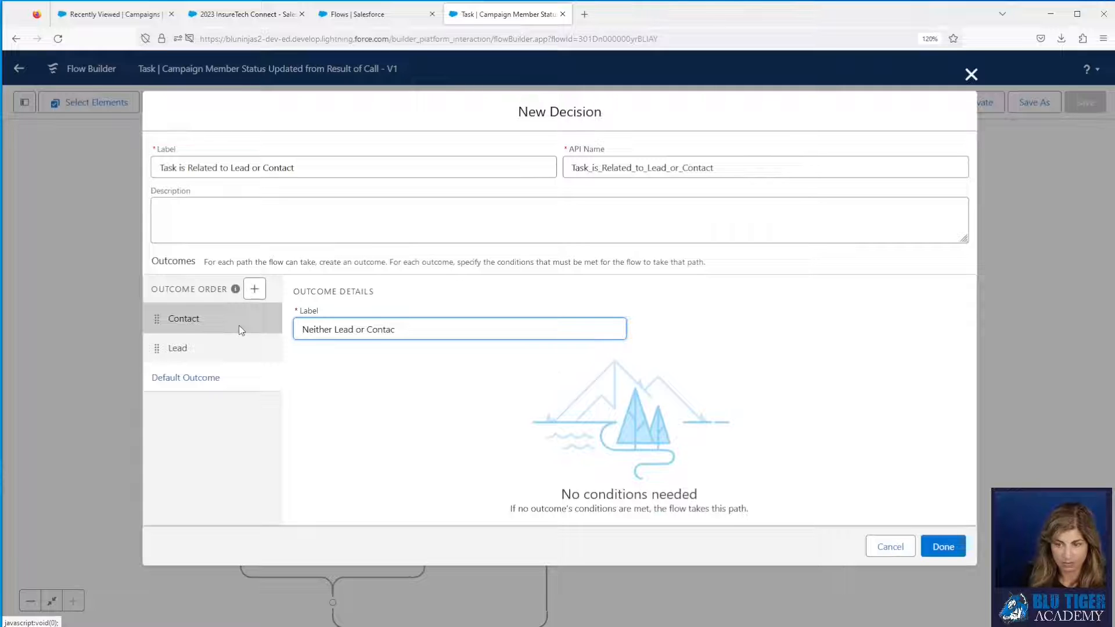
type("t")
left_click(943, 546)
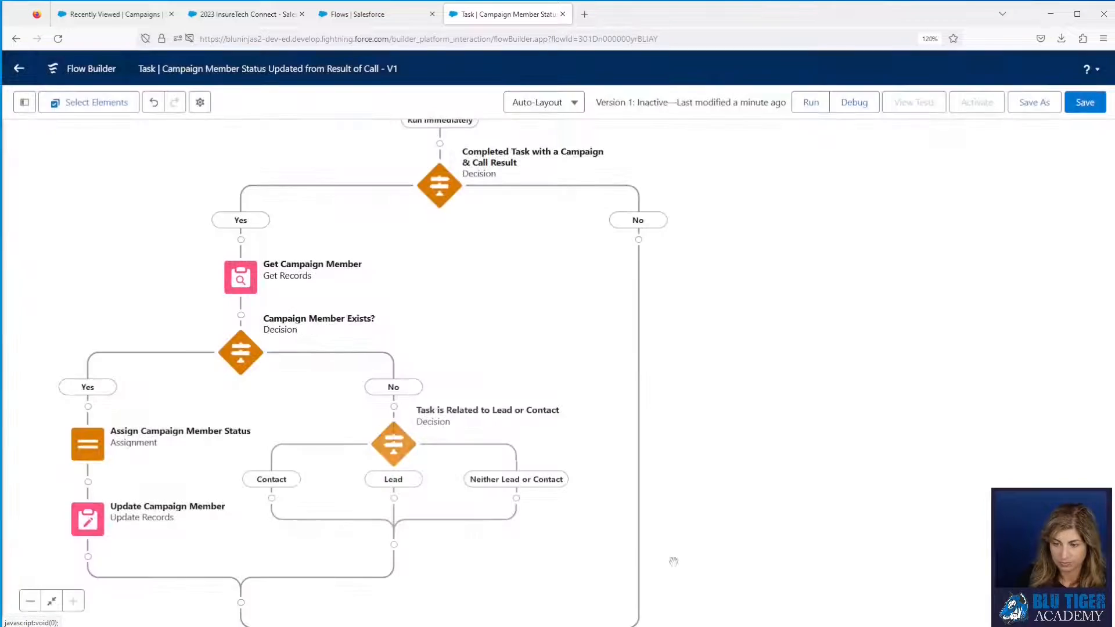
Add a Create Records element on the Contact path and label it Create Campaign Member Contact
left_click(272, 498)
type("c")
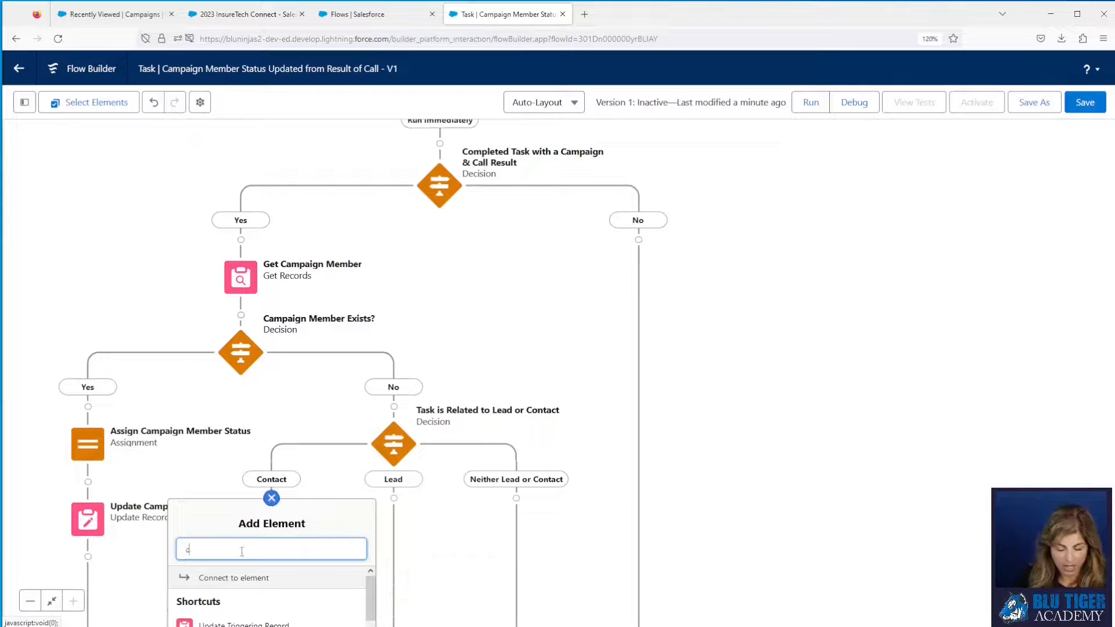
type("reate")
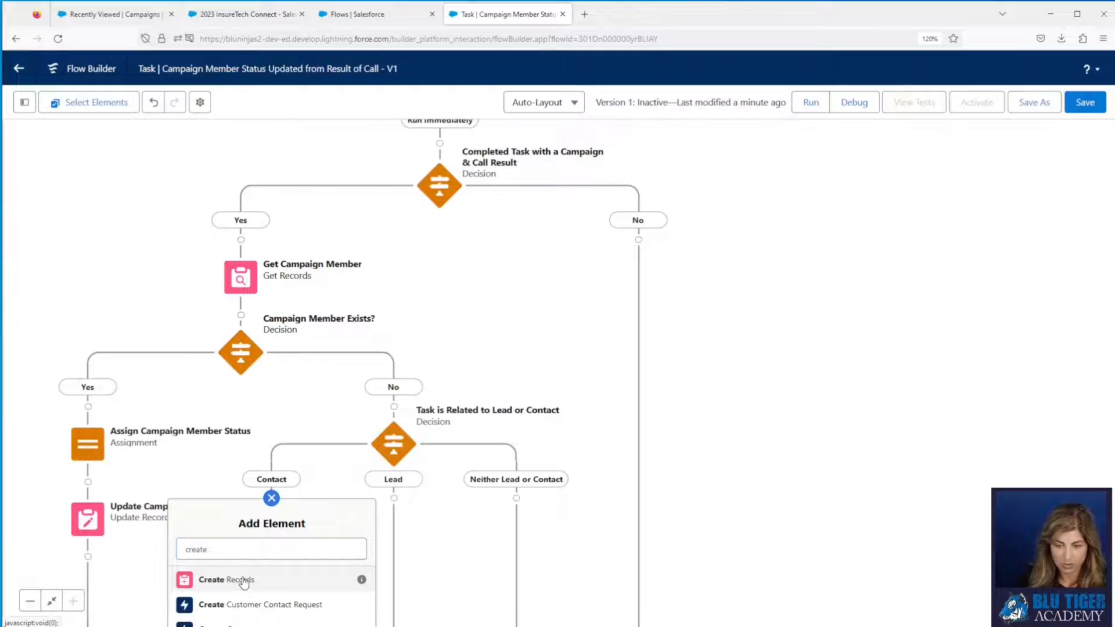
left_click(244, 581)
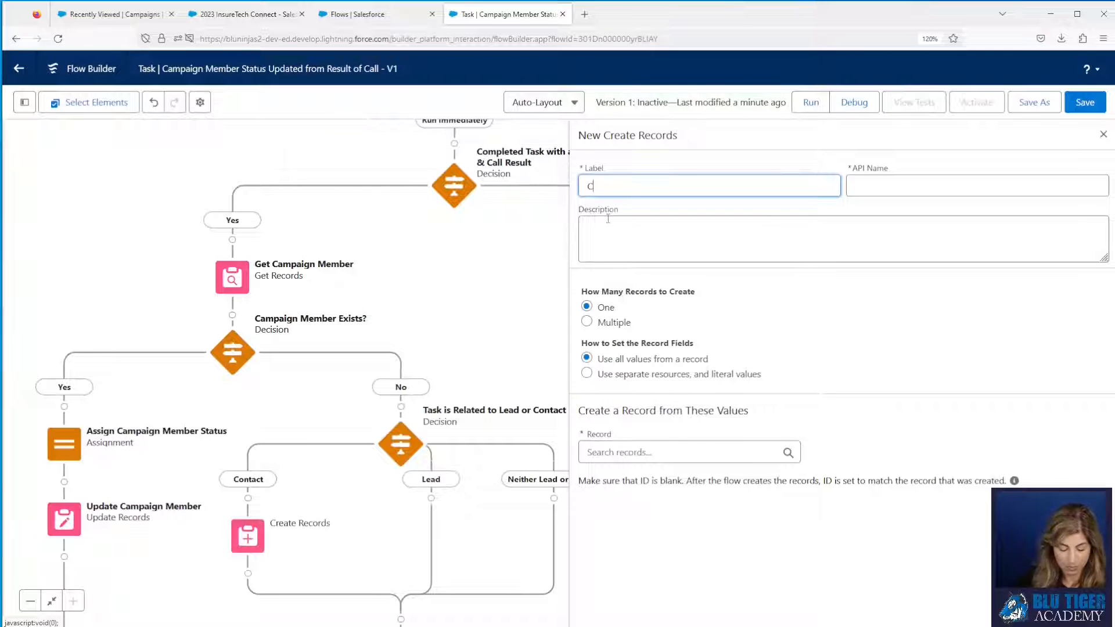
type("Create Campaign")
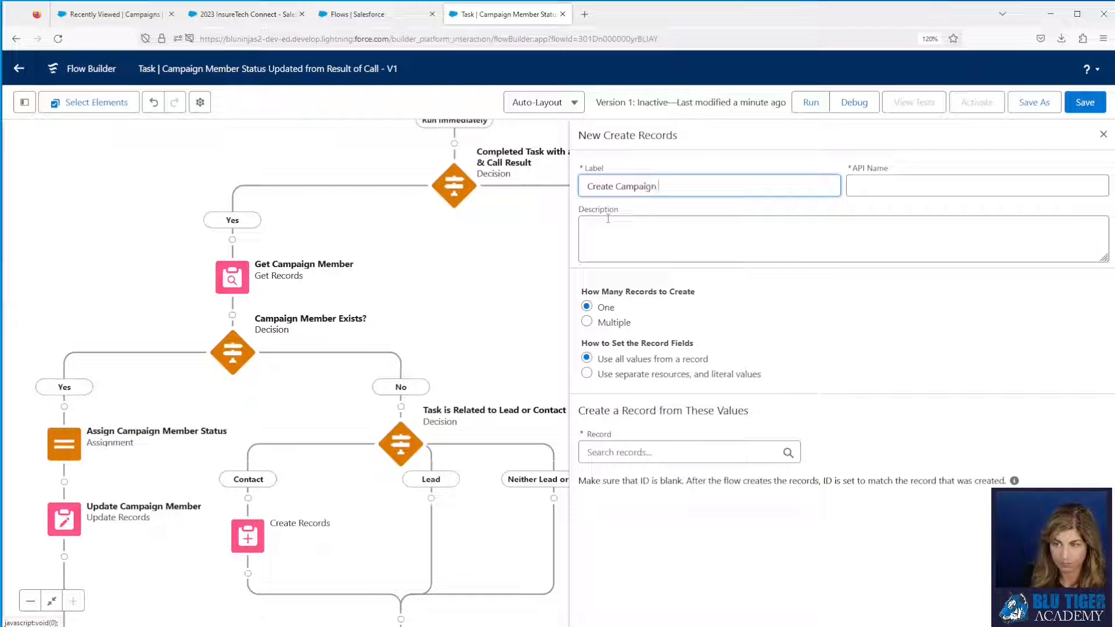
type(" Mem")
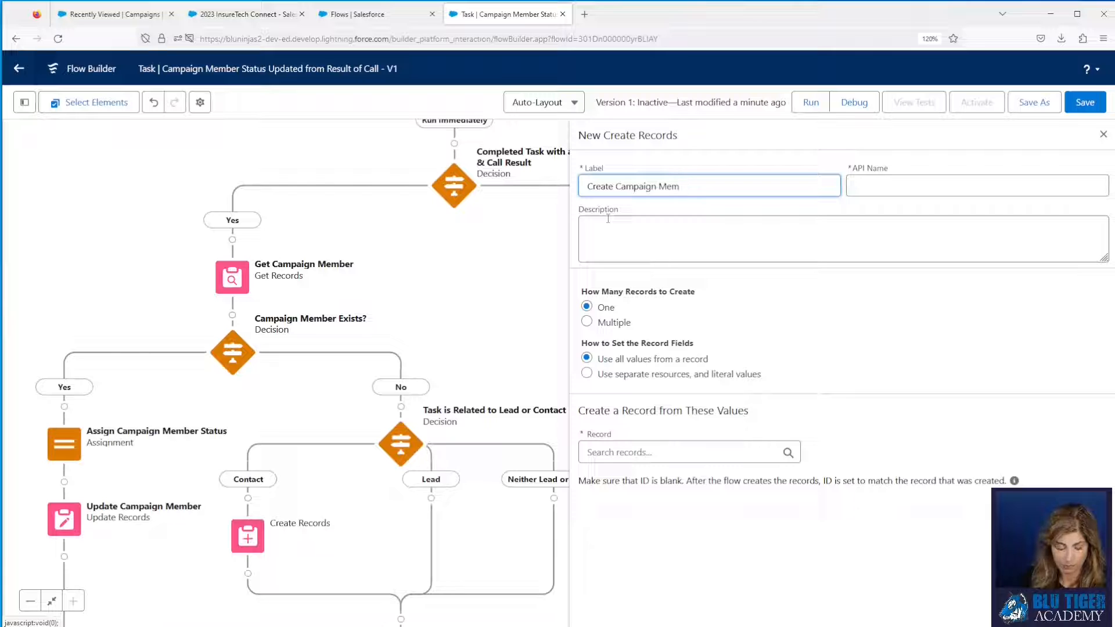
type("ber Contact")
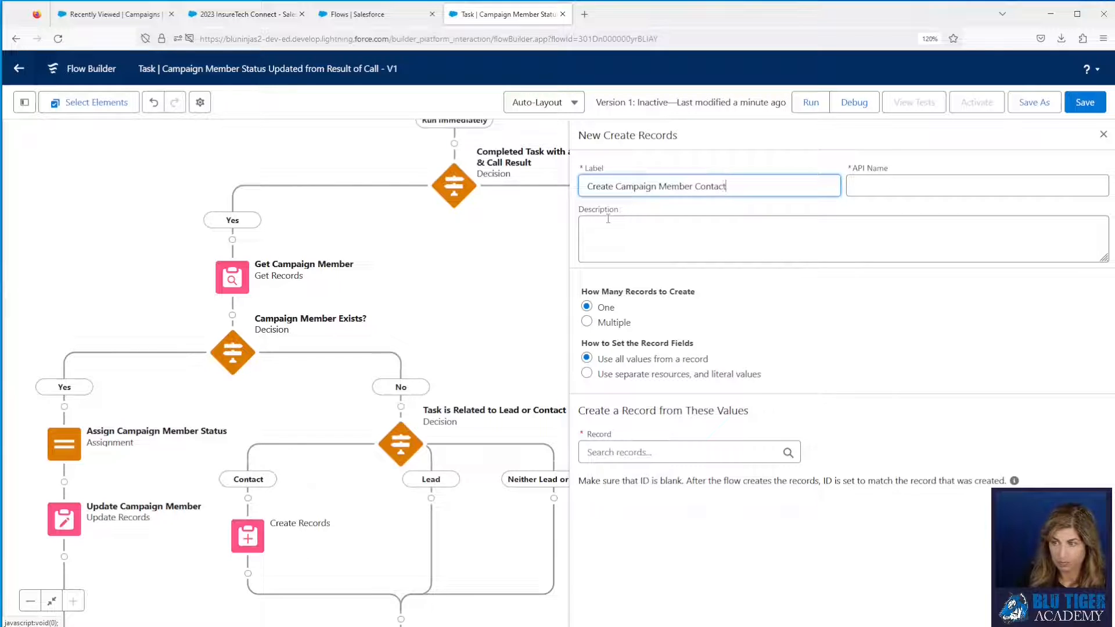
key("Tab")
Set the new element to use separate resources and literal values, and choose Campaign Member as its object
left_click(587, 374)
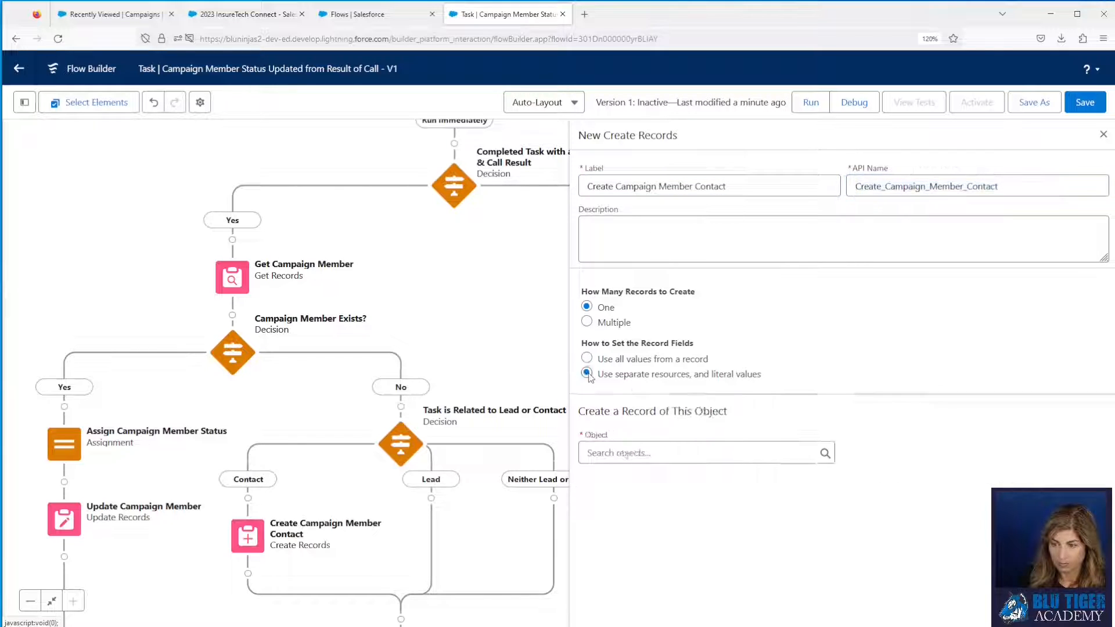
left_click(606, 454)
type("campaign")
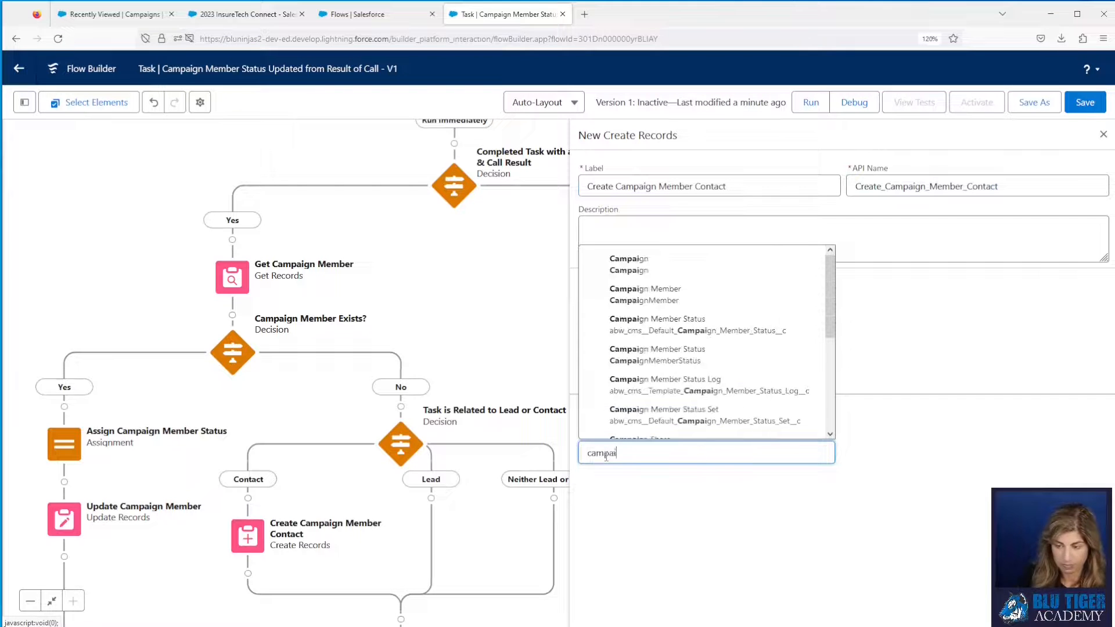
left_click(648, 296)
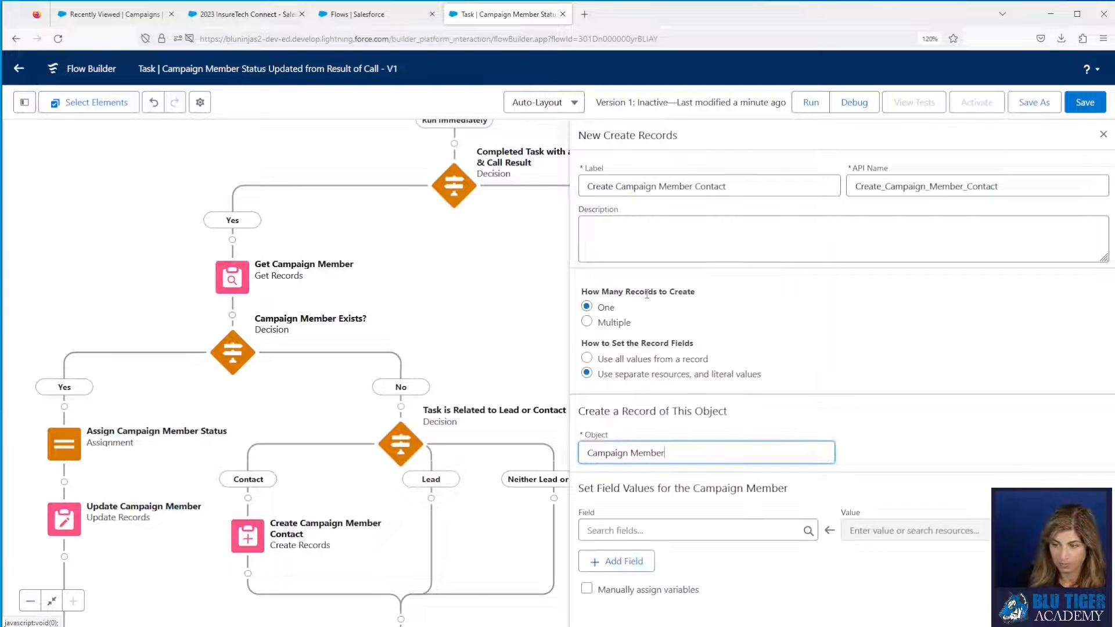
Set the new campaign member's CampaignId field to {!$Record.Campaign__c}
left_click(640, 533)
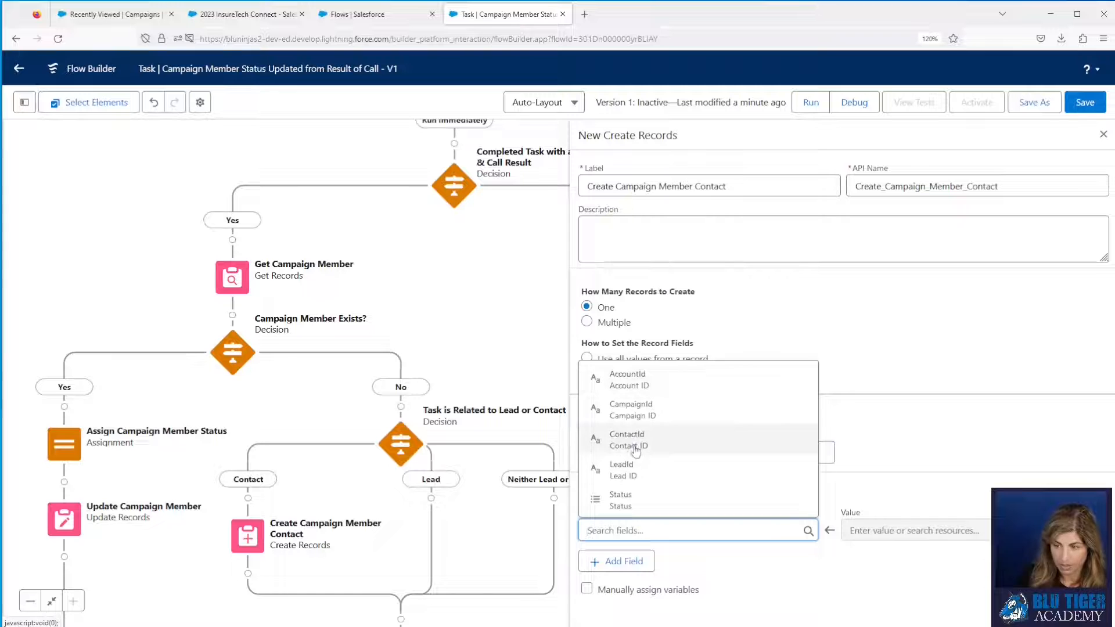
left_click(616, 411)
left_click(933, 533)
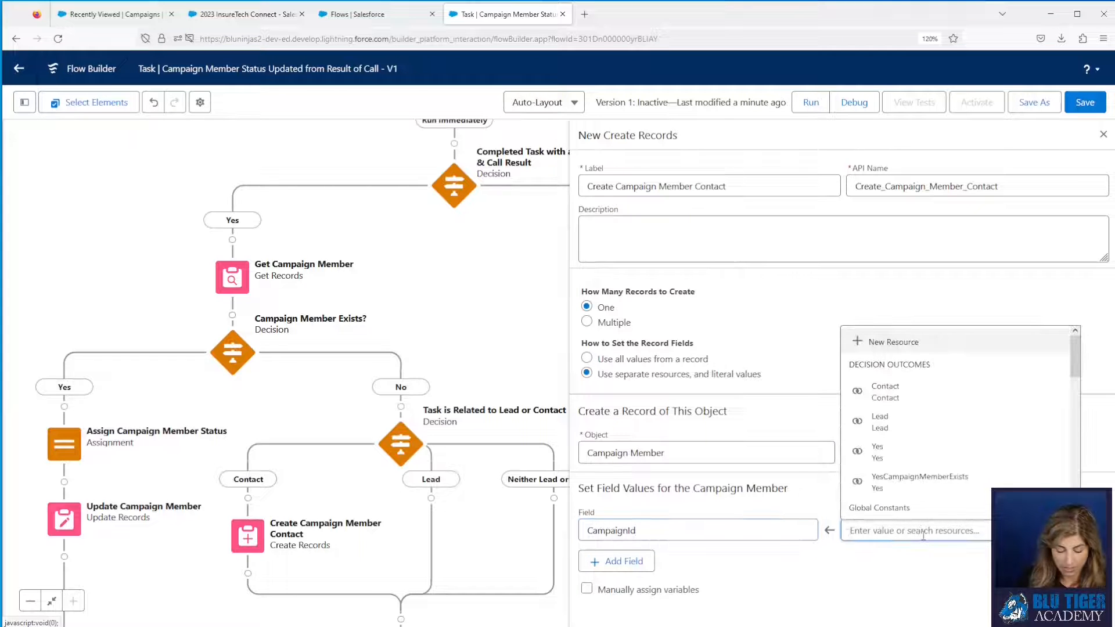
type("tas")
left_click(912, 482)
type("camp")
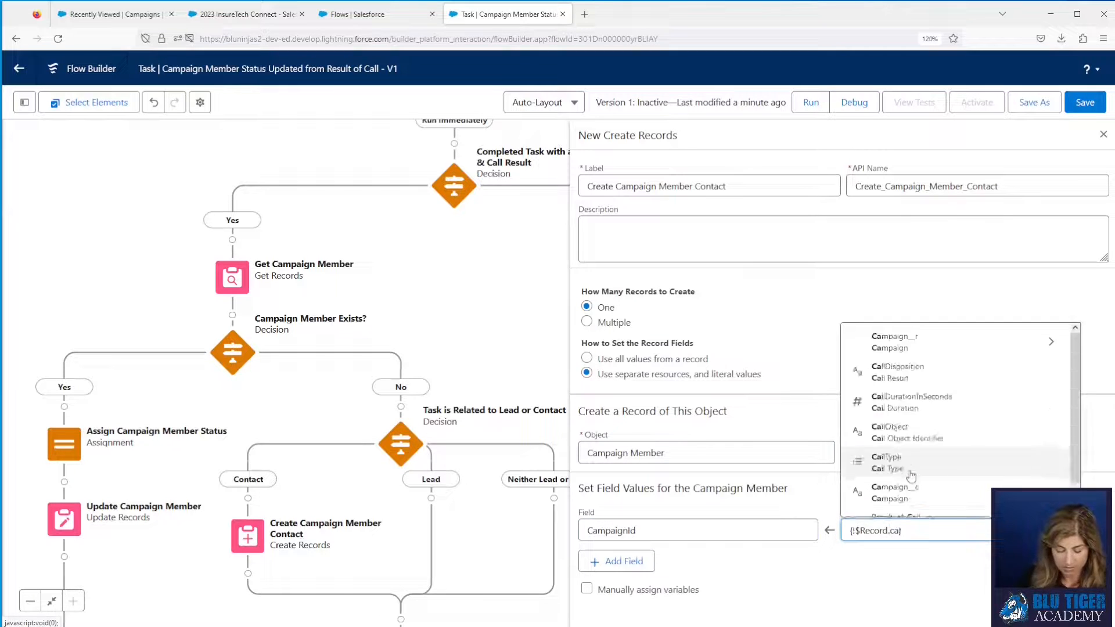
left_click(910, 501)
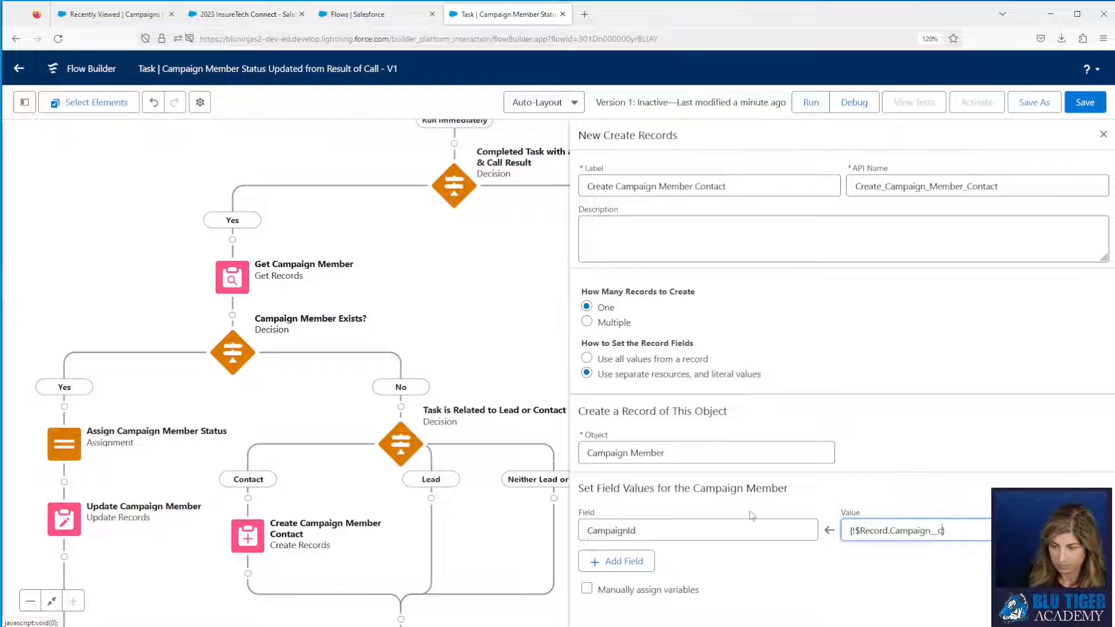
Add a ContactId field value to the Contact create element and set it to {!$Record.WhoId}
left_click(647, 559)
left_click(658, 569)
left_click(615, 482)
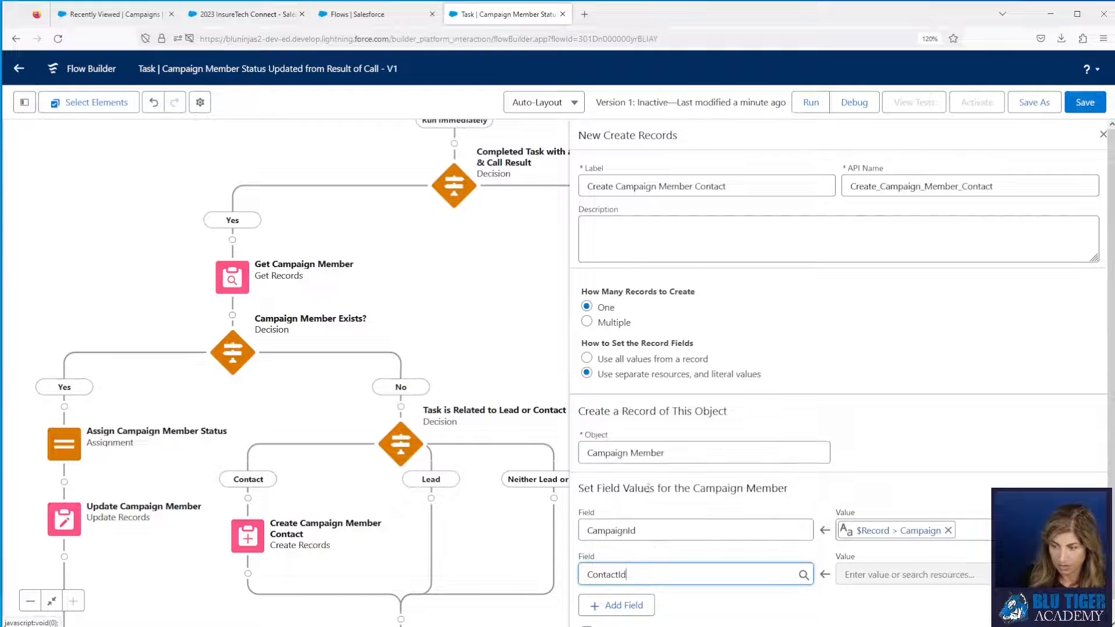
left_click(891, 579)
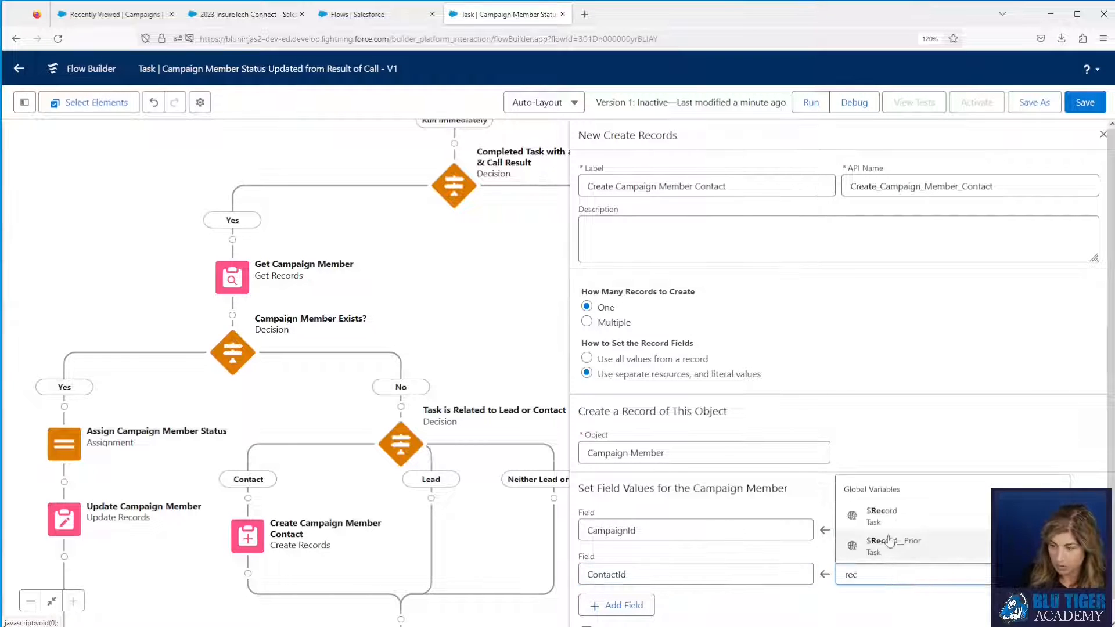
left_click(888, 526)
type("who")
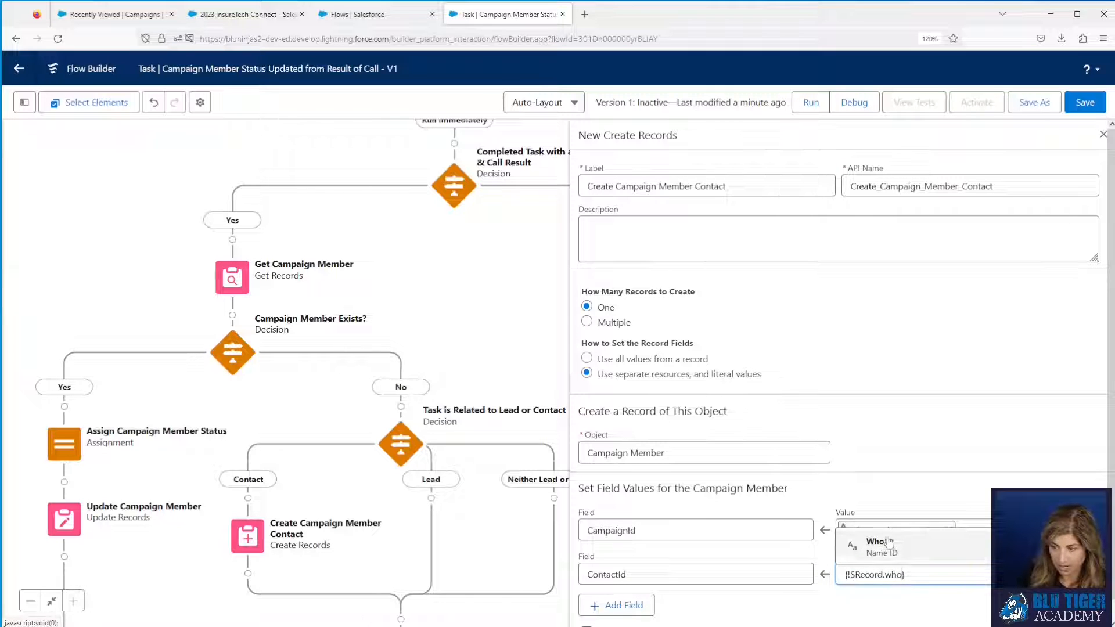
left_click(887, 547)
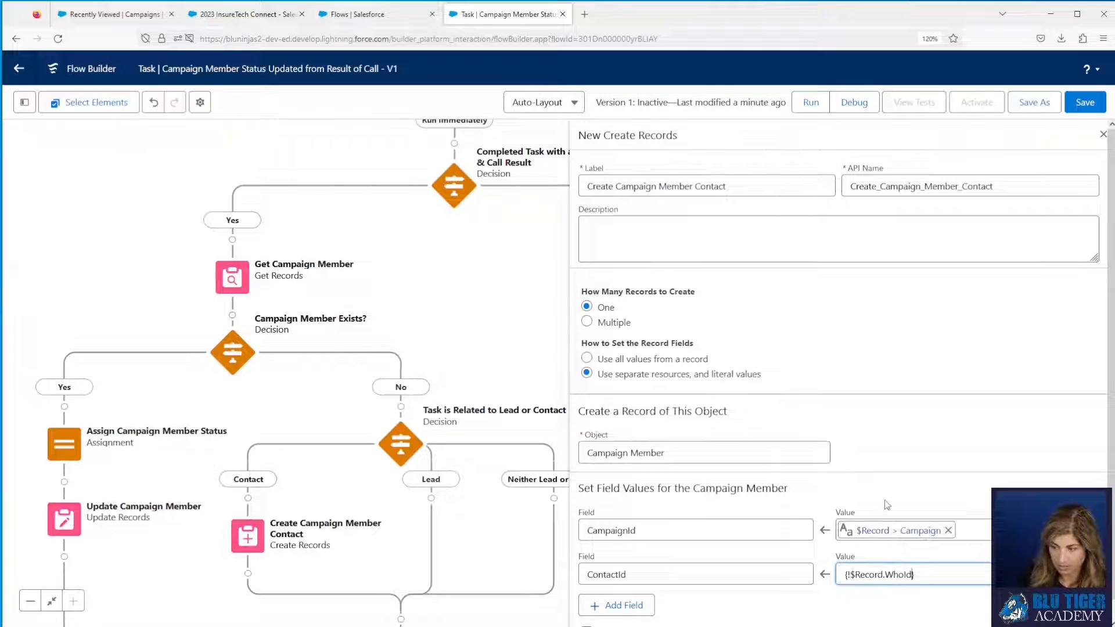
Add a Status field value set to {!$Record.Result_of_Call__c} and close the Create Campaign Member Contact element
left_click(622, 605)
scroll(656, 557, "down", 2)
left_click(656, 558)
type("stat")
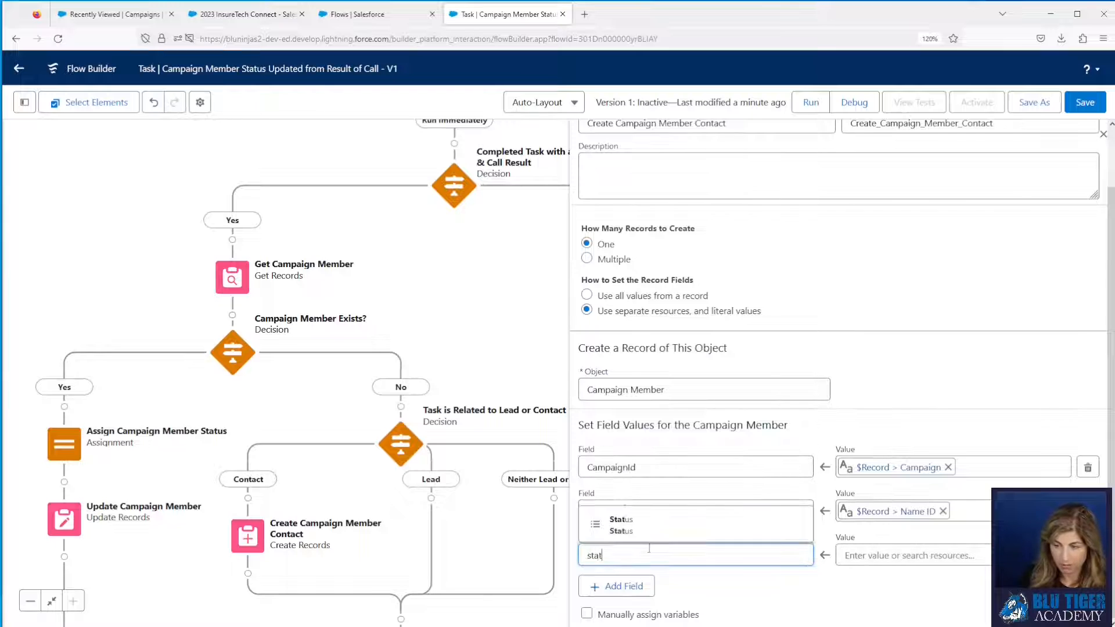
left_click(676, 528)
left_click(880, 555)
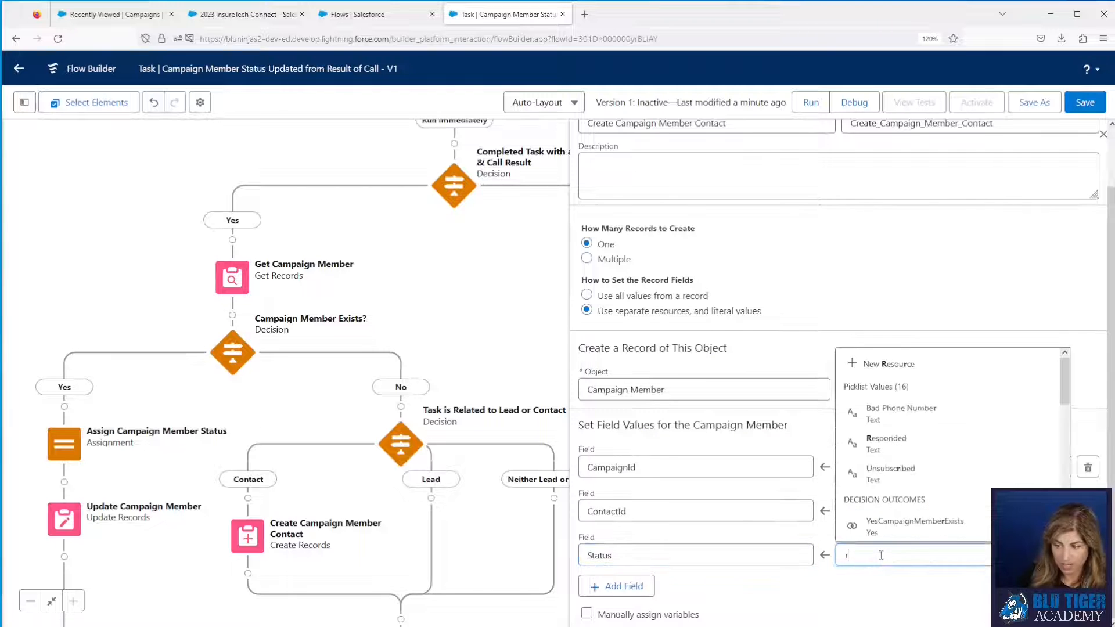
type("rec")
left_click(887, 511)
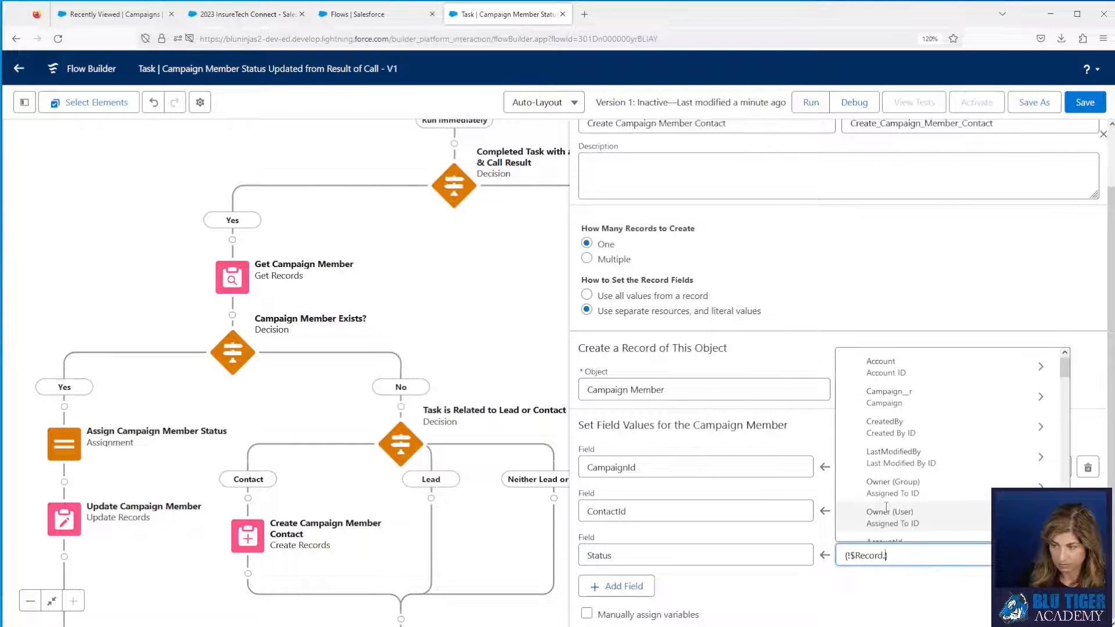
type("re")
type("sul")
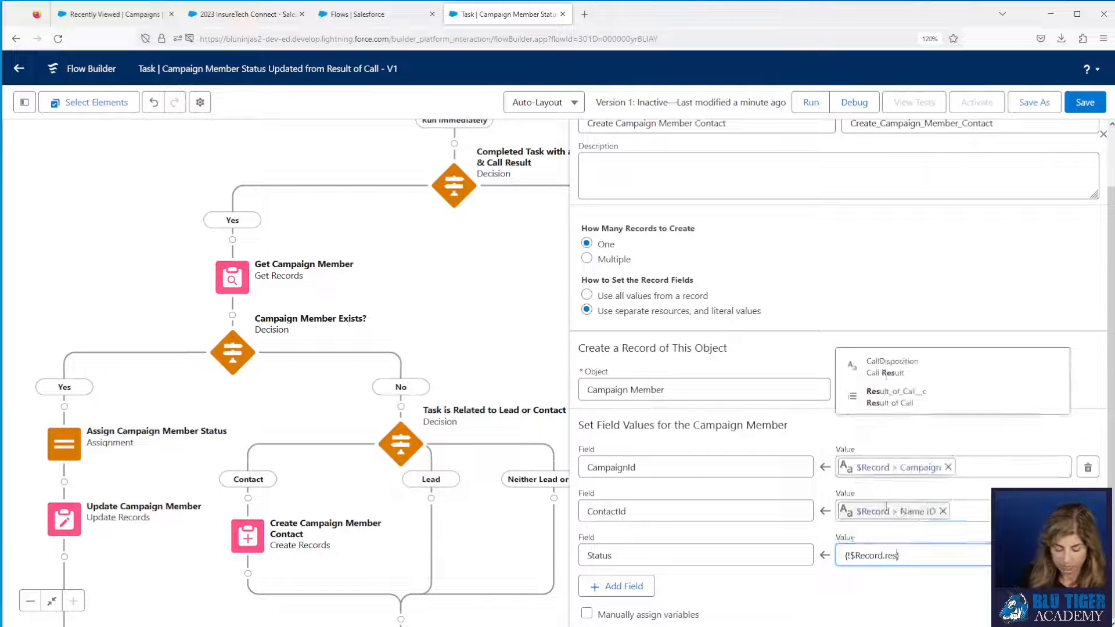
left_click(887, 528)
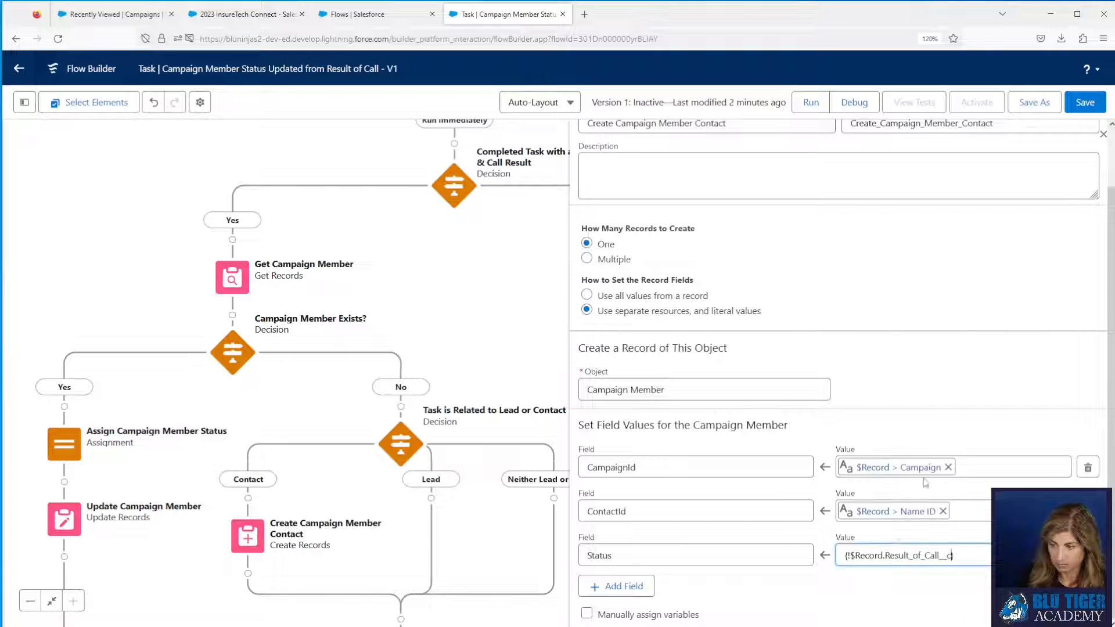
left_click(947, 345)
left_click(1103, 134)
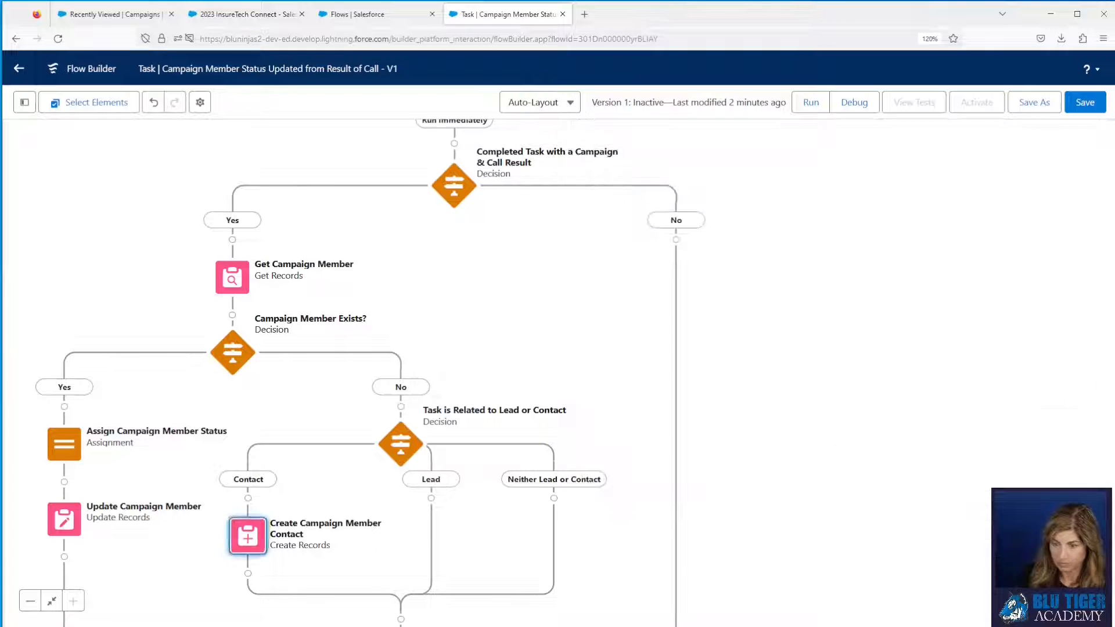
Copy the Create Campaign Member Contact element and paste it onto the Lead path
left_click(247, 546)
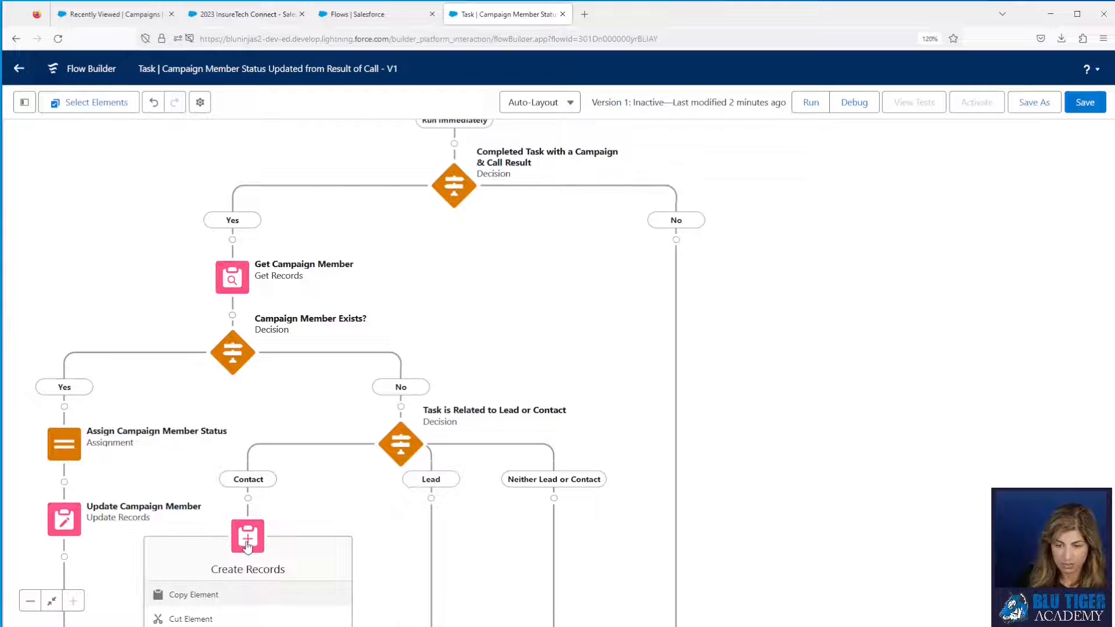
key("ctrl+c")
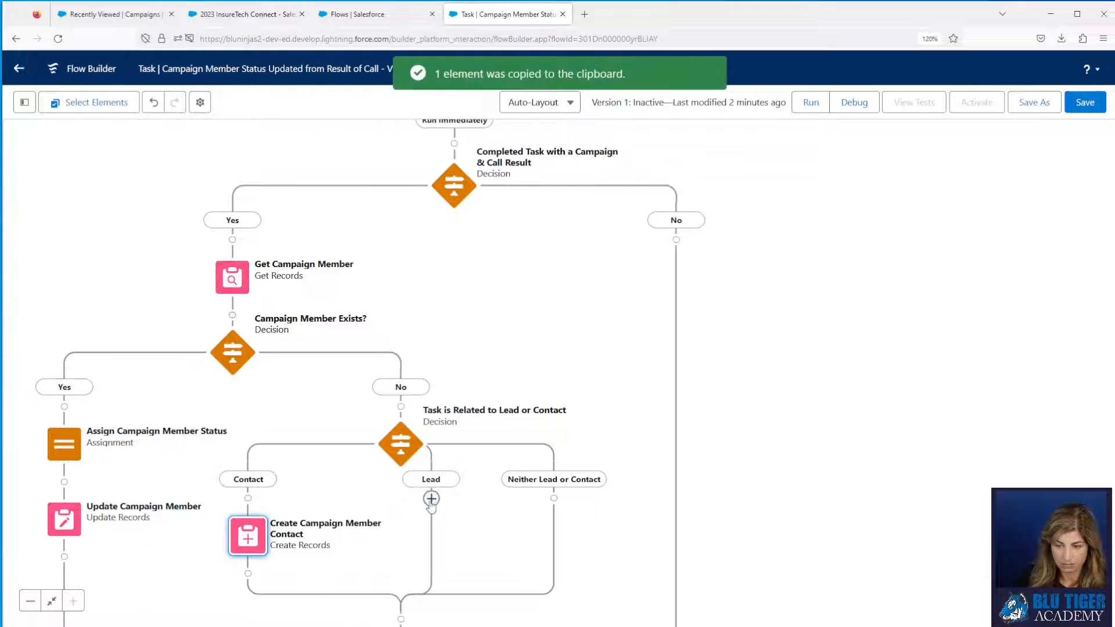
left_click(431, 498)
left_click(428, 601)
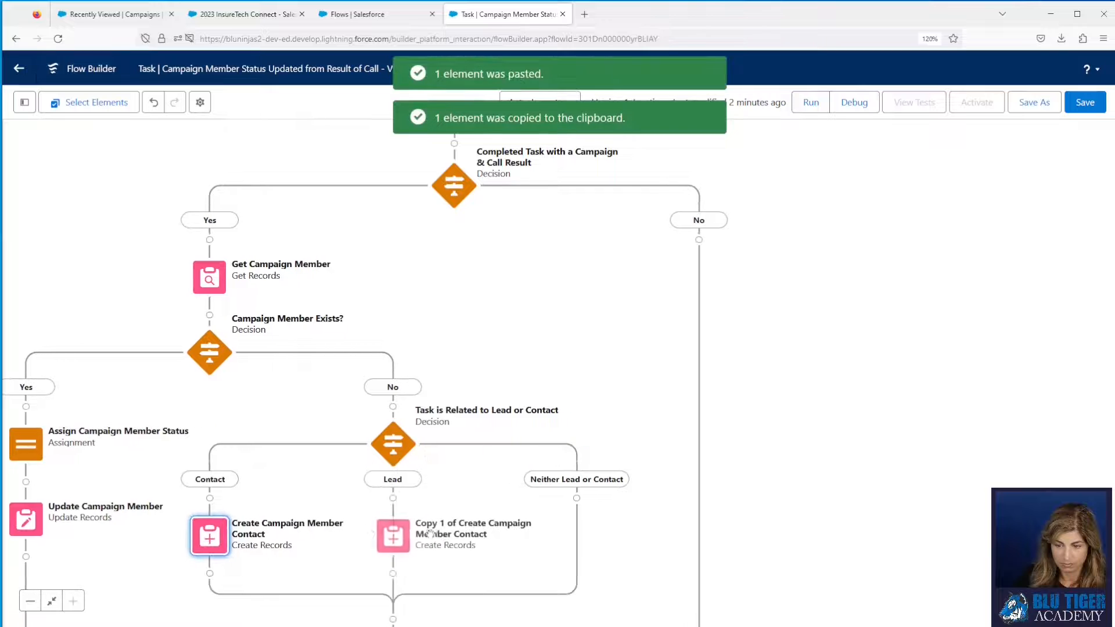
Relabel the pasted element Create Campaign Member Lead and regenerate its API name as Create_Campaign_Member_Lead
left_click(394, 540)
double_click(396, 540)
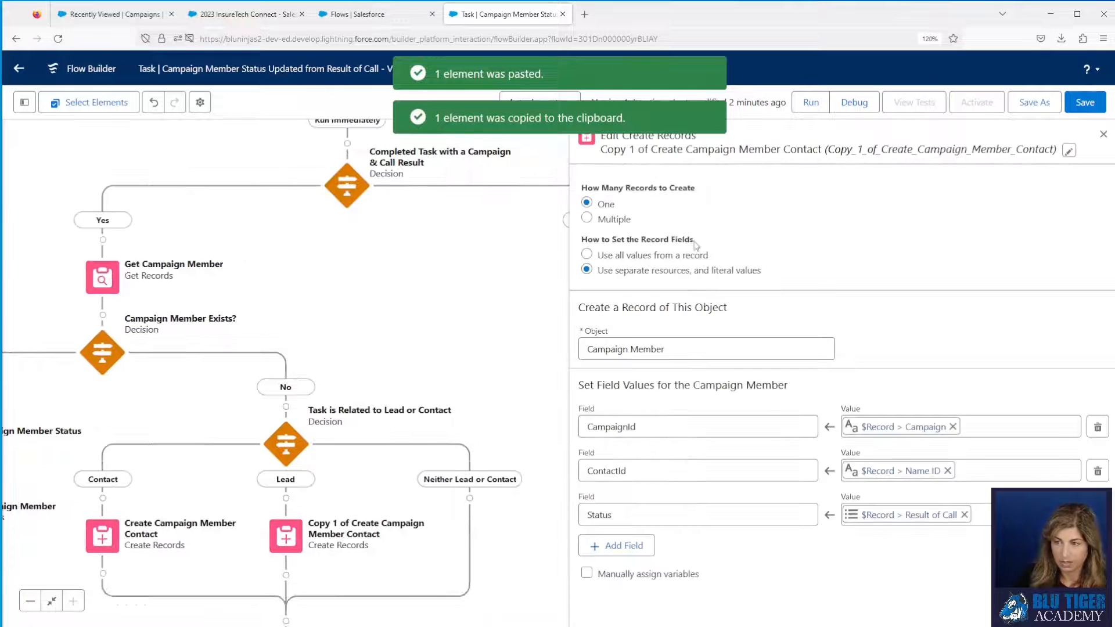
left_click(1067, 152)
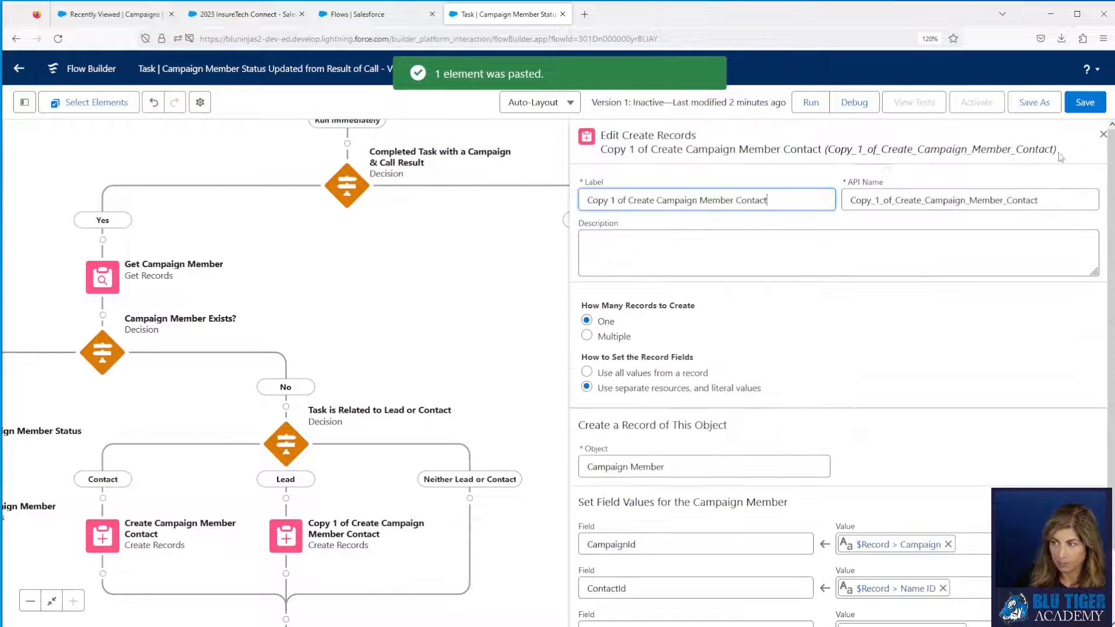
left_click_drag(631, 200, 585, 201)
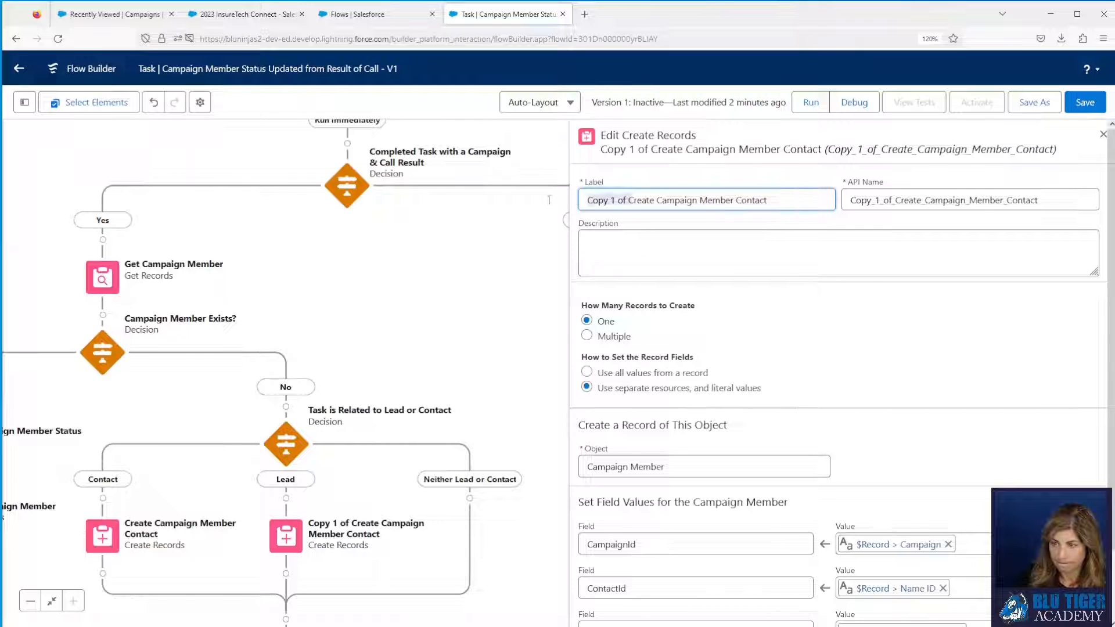
key("BackSpace")
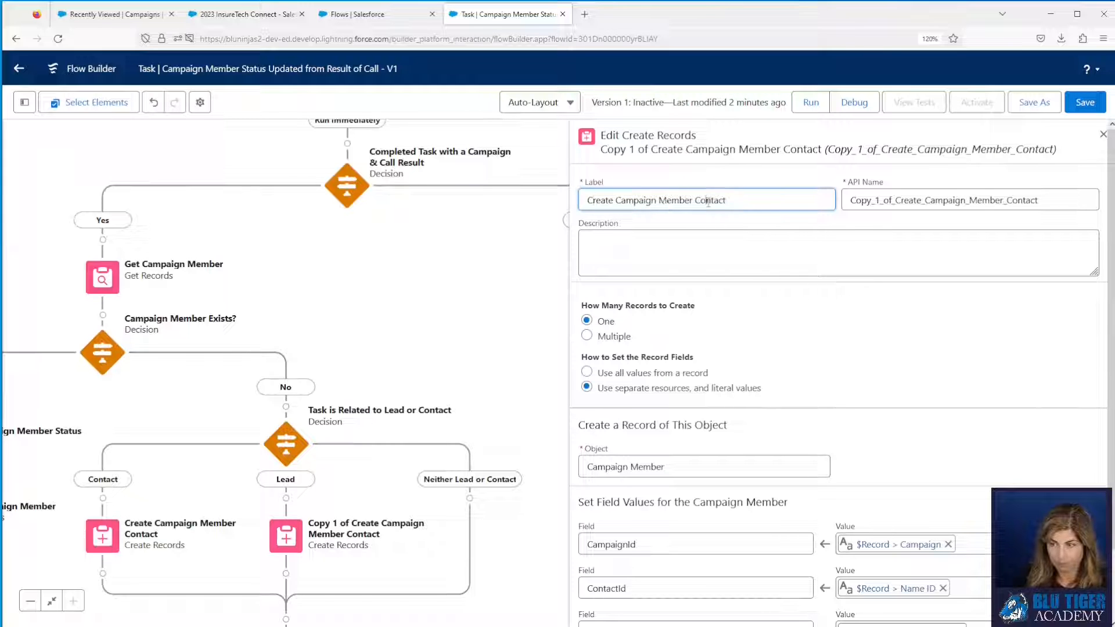
double_click(708, 201)
type("Lead")
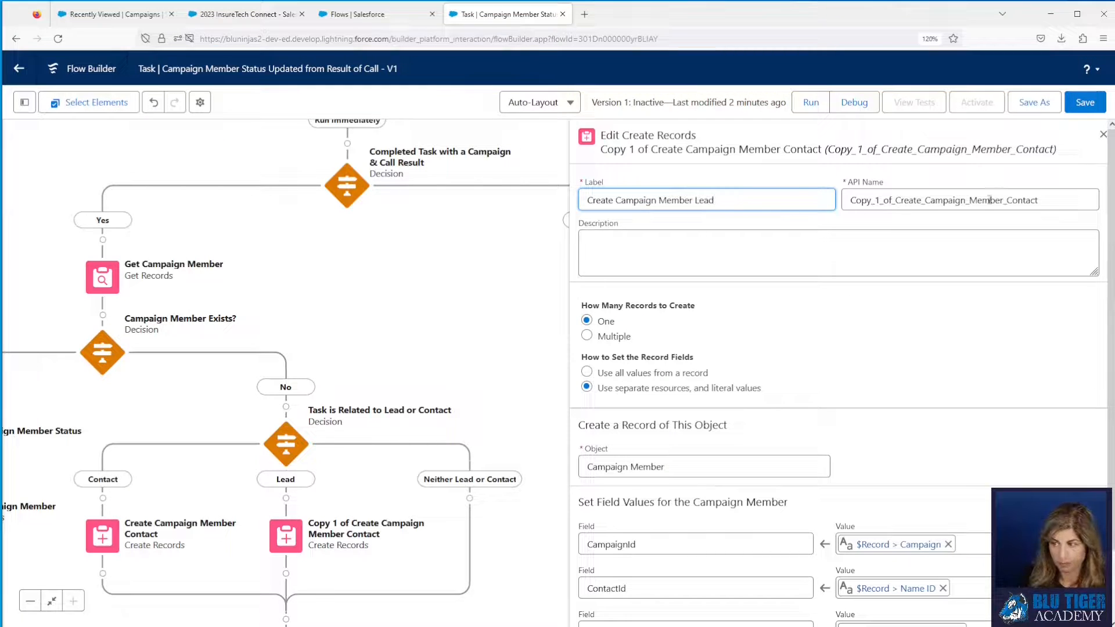
left_click_drag(1052, 199, 817, 202)
key("BackSpace")
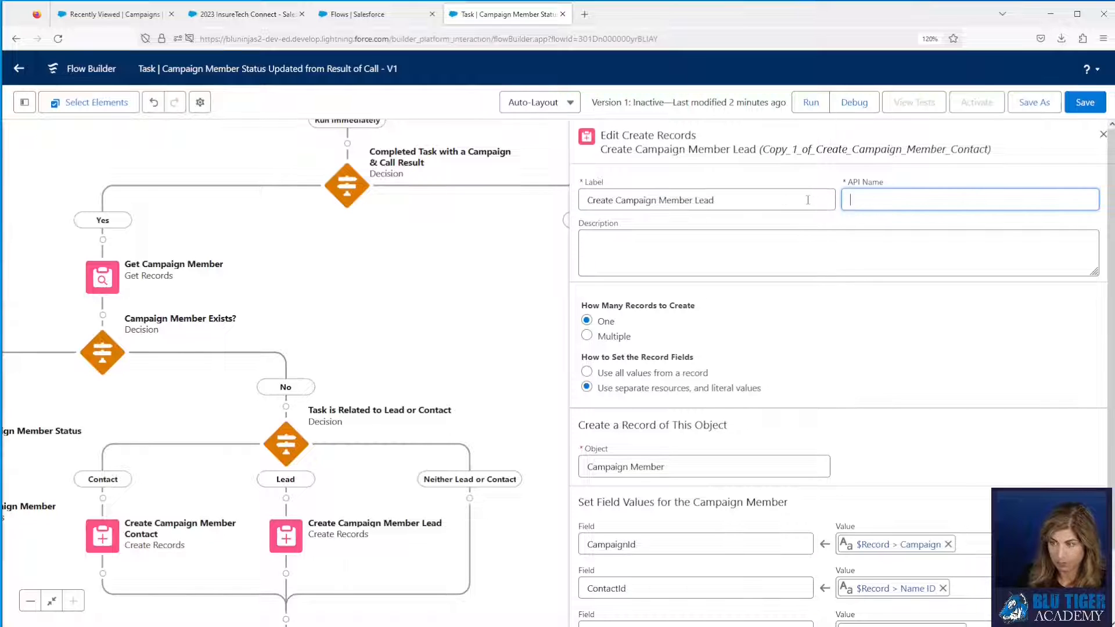
left_click(774, 203)
key("Tab")
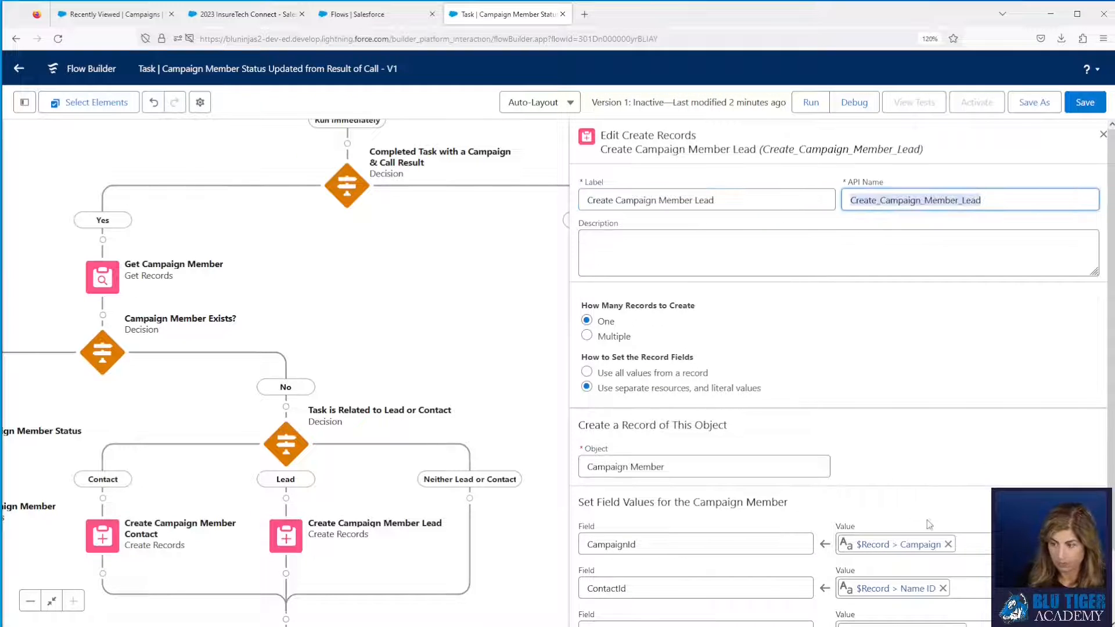
Replace the ContactId field with LeadId in the Lead create element, keeping its value, and close the element
scroll(847, 494, "down", 1)
left_click(605, 510)
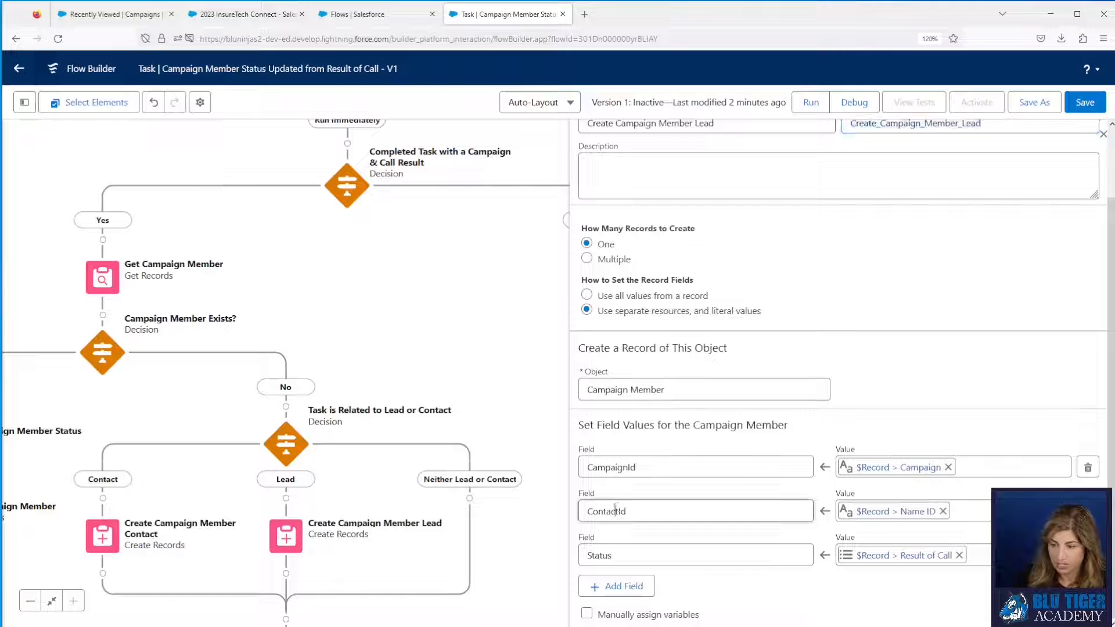
type("Lea")
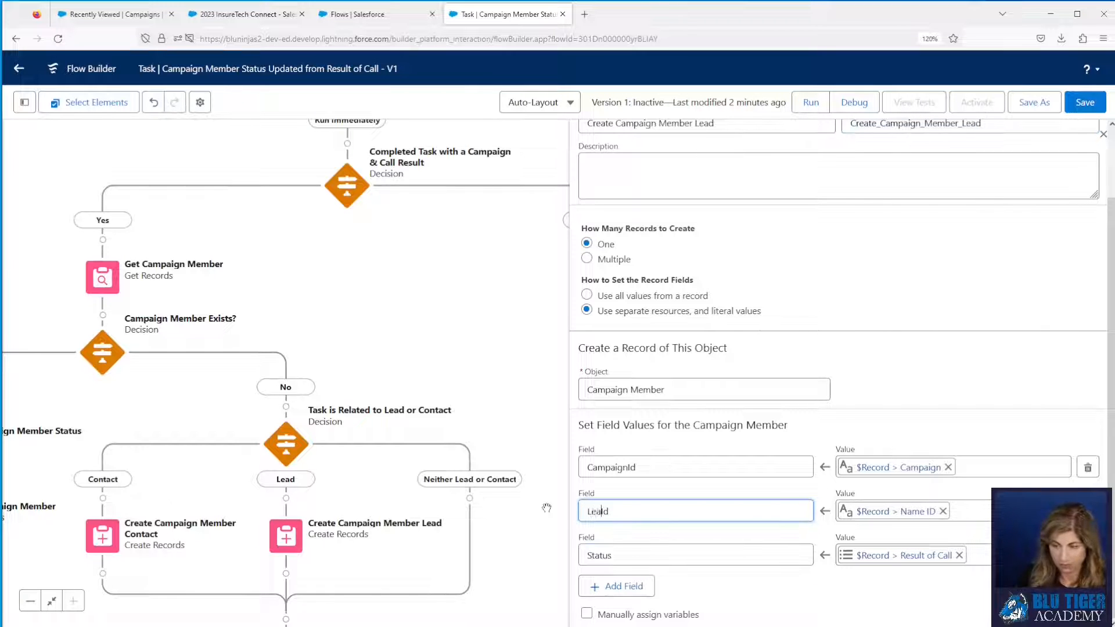
type("d")
left_click(610, 540)
left_click(857, 365)
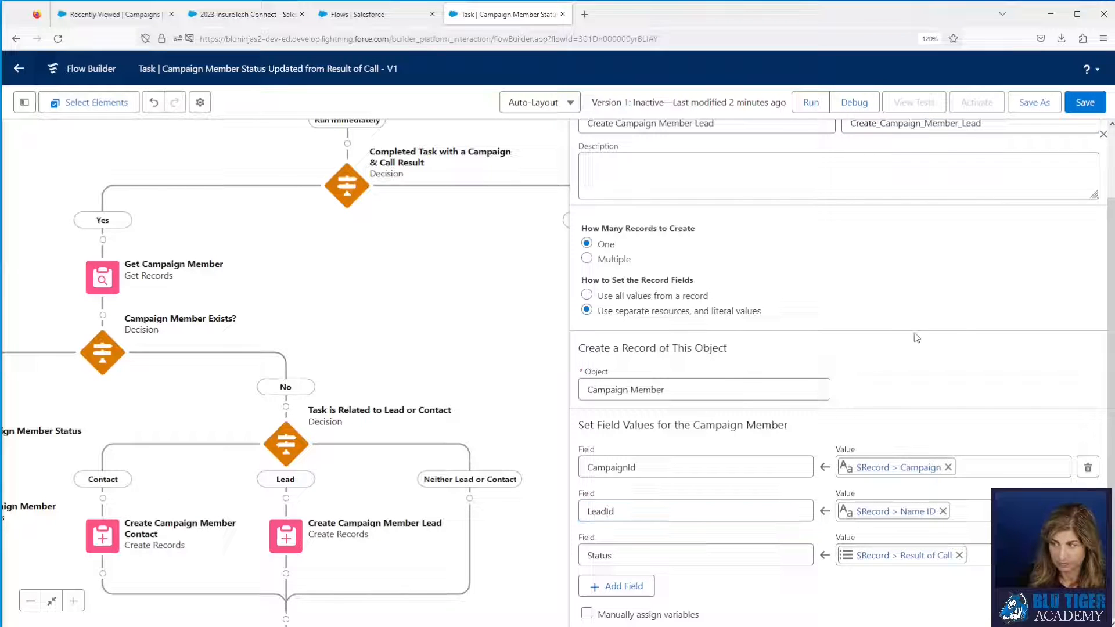
left_click(1104, 136)
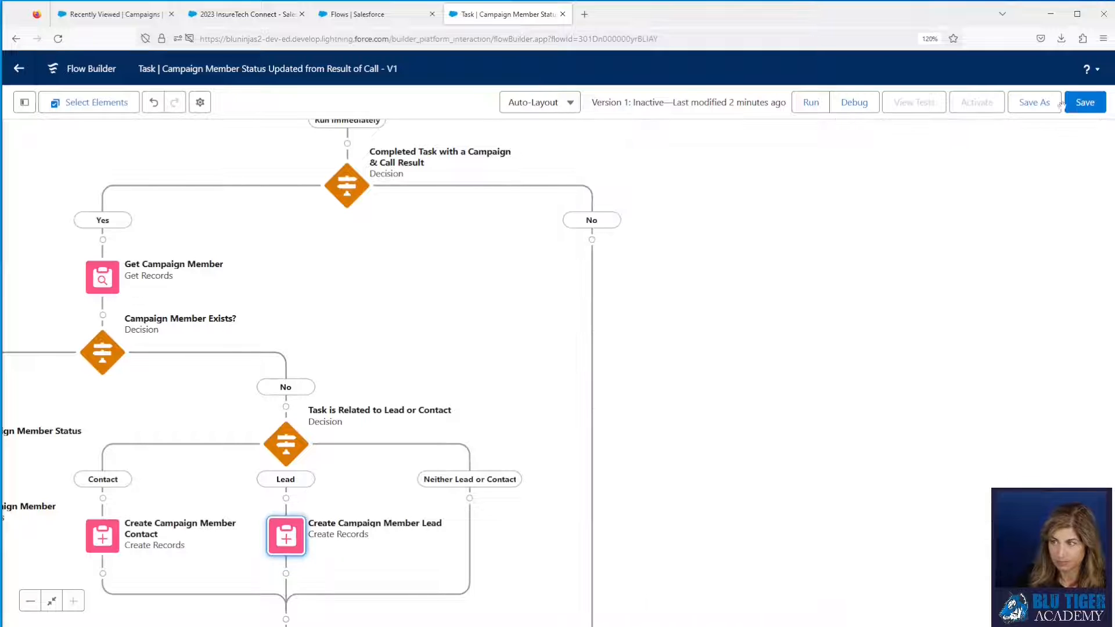
Save the campaign member status flow and activate it
left_click(1084, 102)
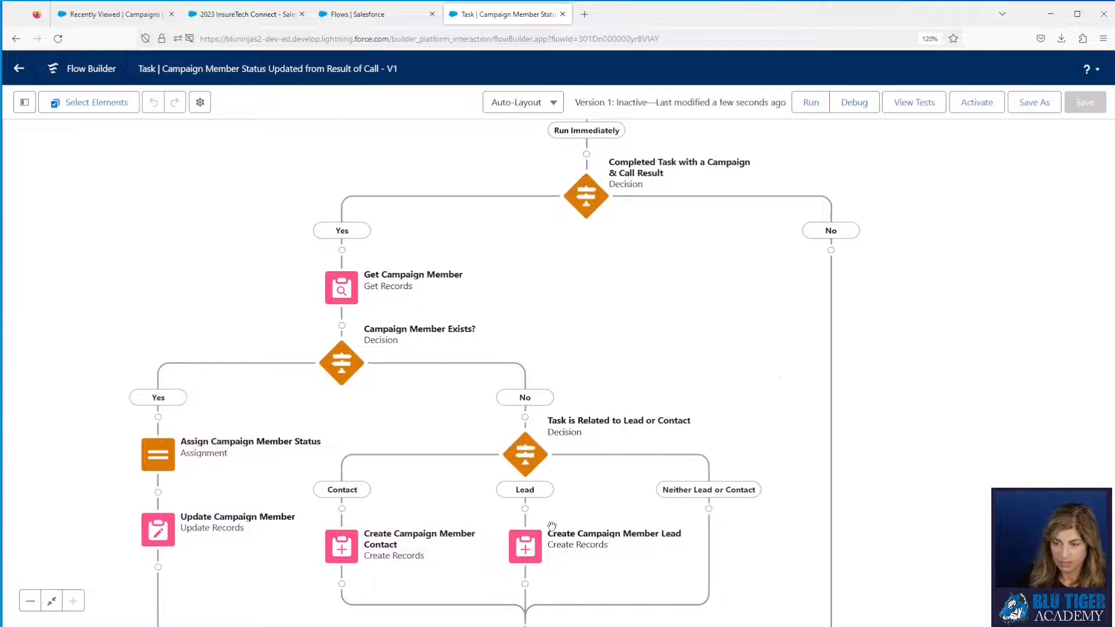
left_click(976, 103)
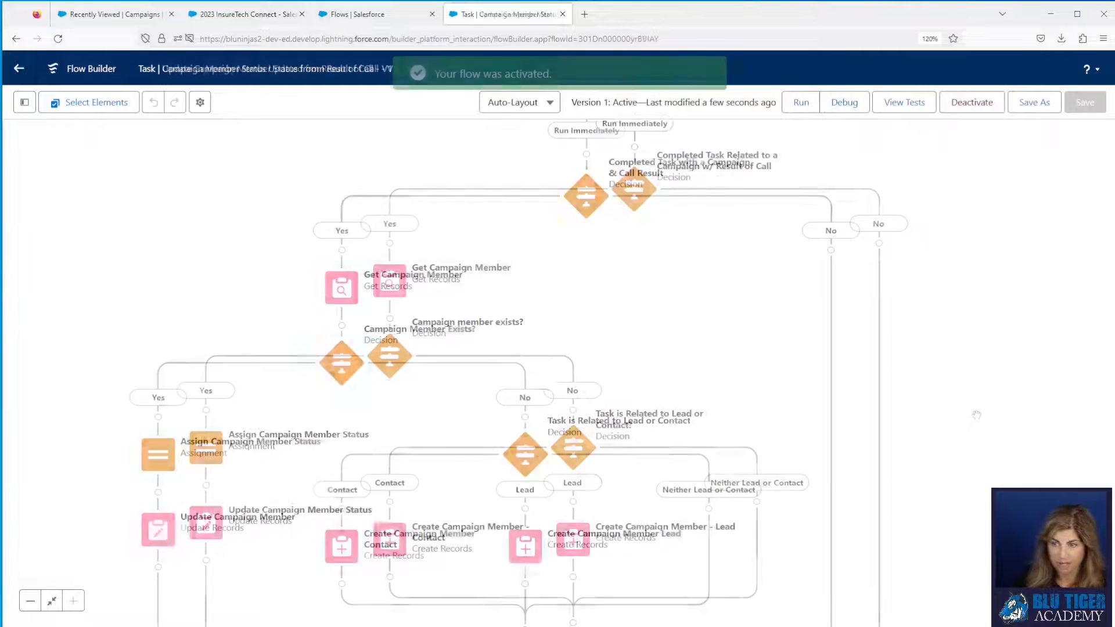
Return to Setup and open the Contact object's Buttons, Links, and Actions in Object Manager
left_click(364, 15)
left_click(173, 105)
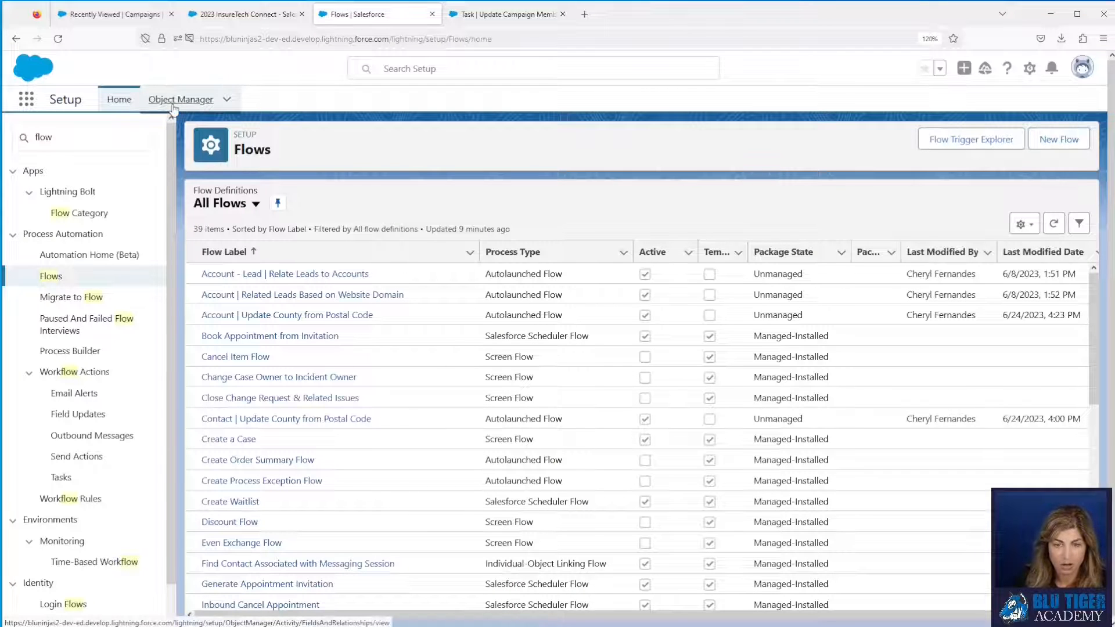
scroll(147, 366, "down", 10)
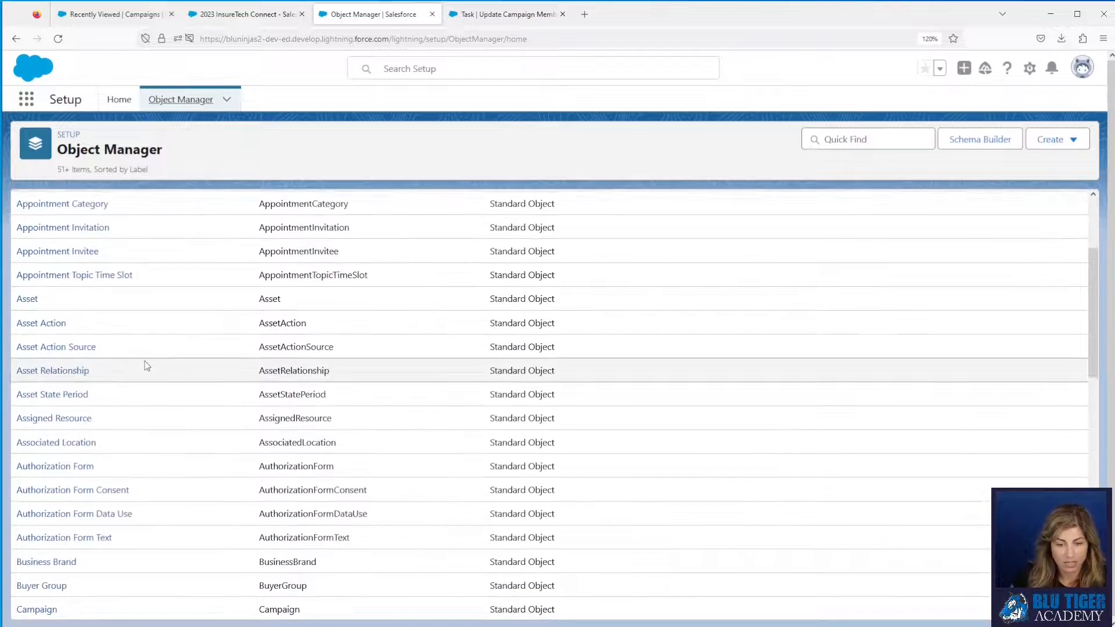
scroll(147, 365, "down", 6)
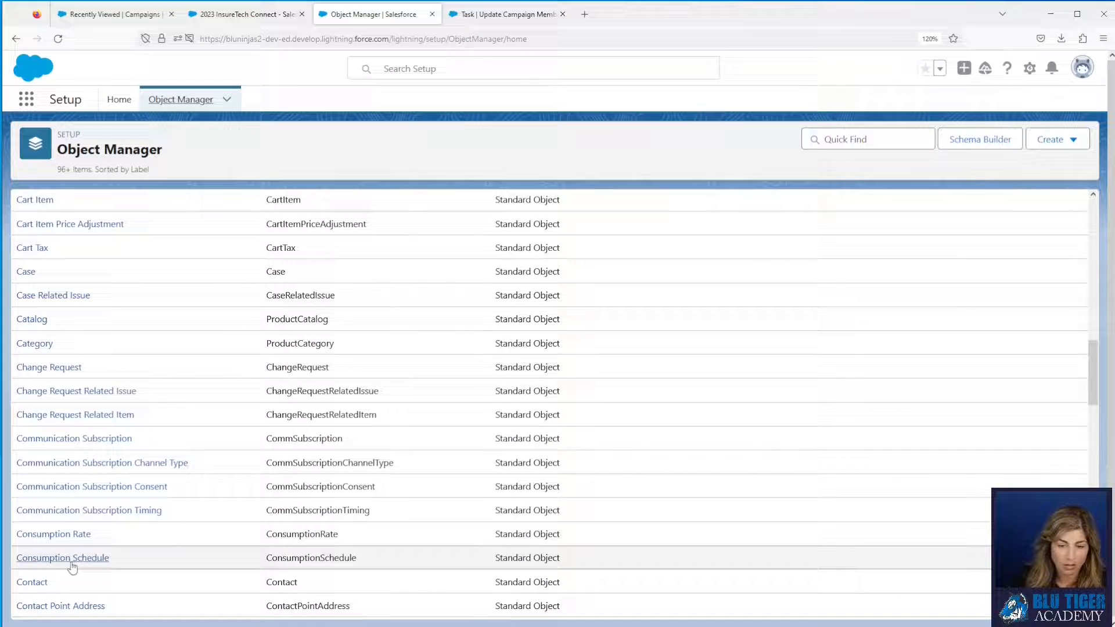
left_click(41, 582)
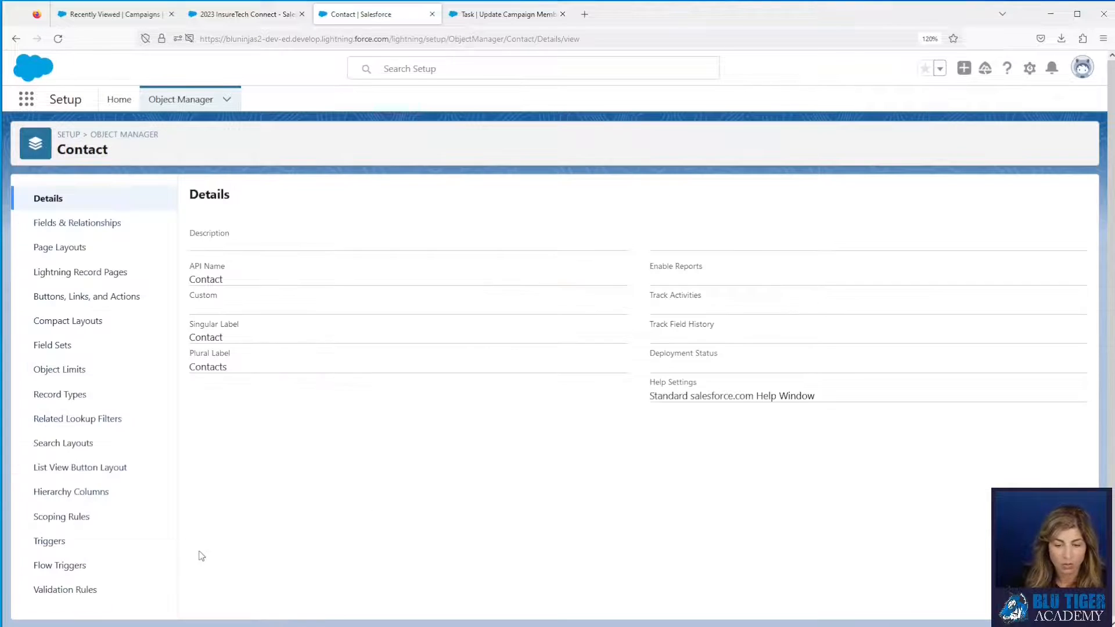
left_click(100, 302)
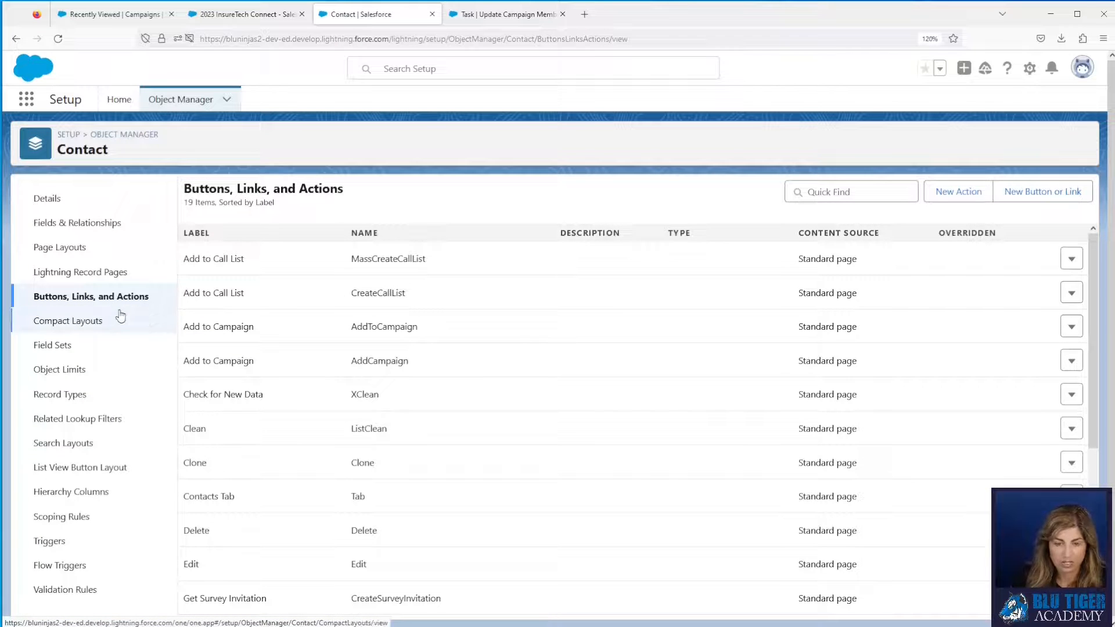
Start a new Contact action that creates a Task record and label it Log a Call
left_click(944, 204)
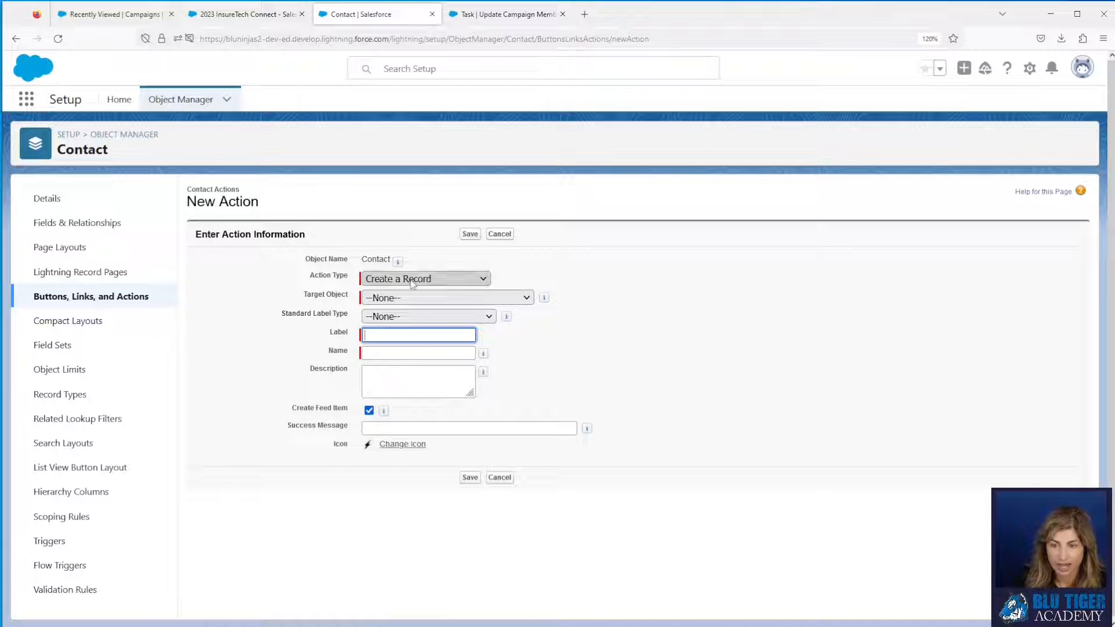
left_click(409, 298)
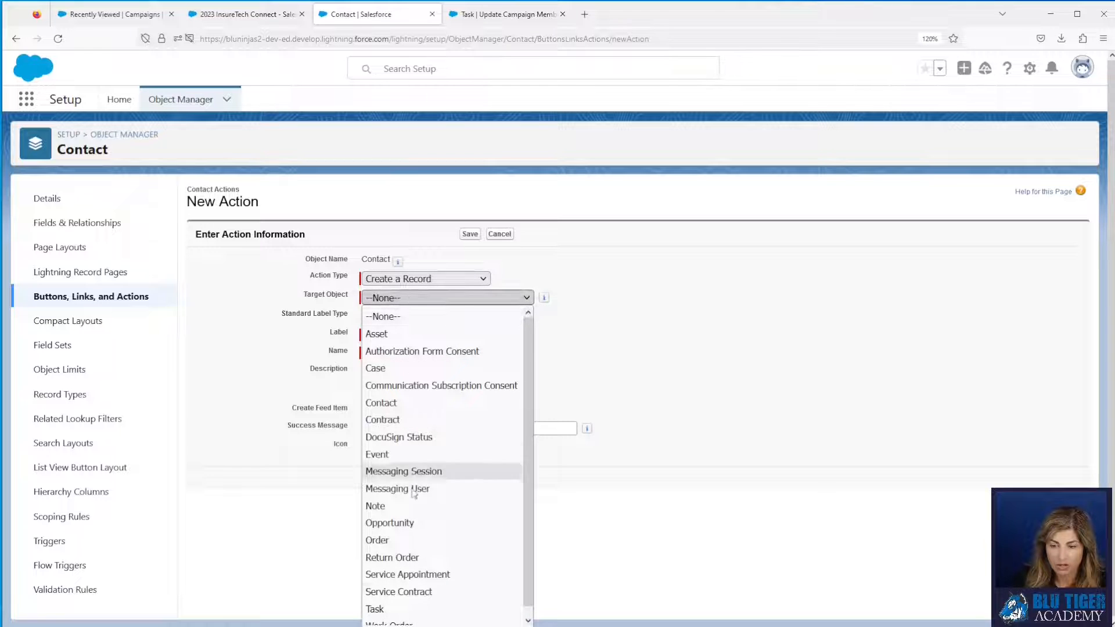
left_click(416, 609)
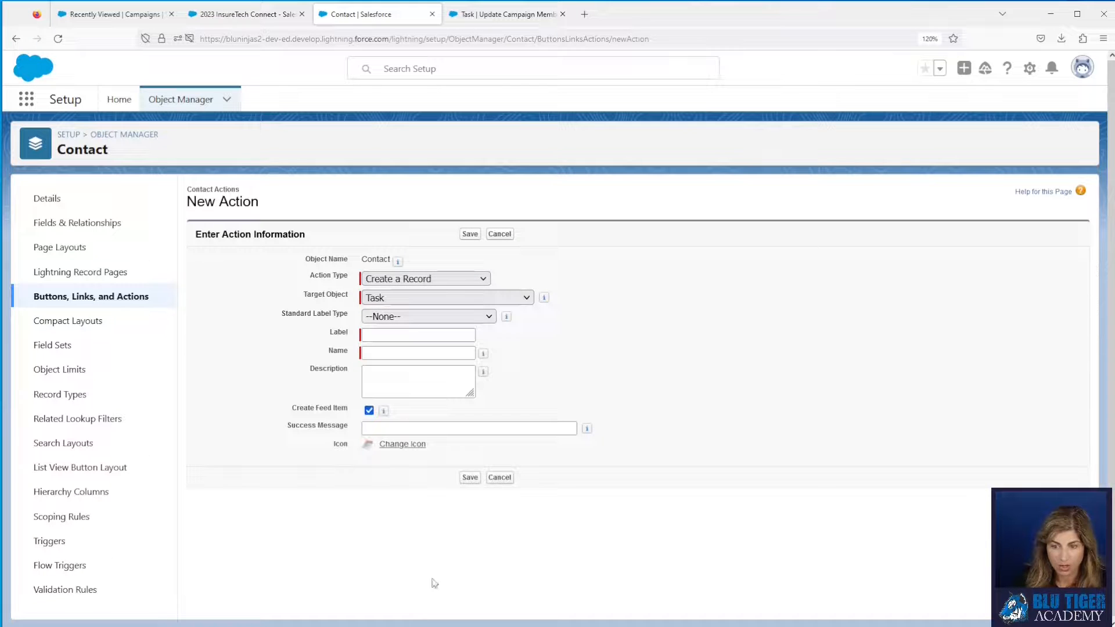
left_click(398, 336)
type("Log")
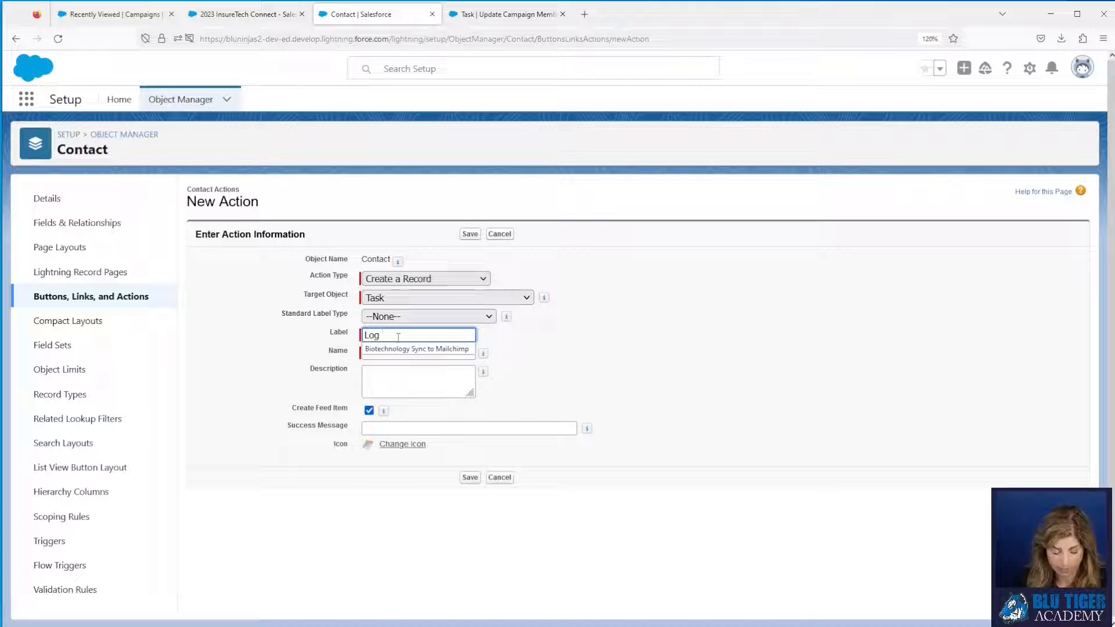
type(" a Call")
key("Tab")
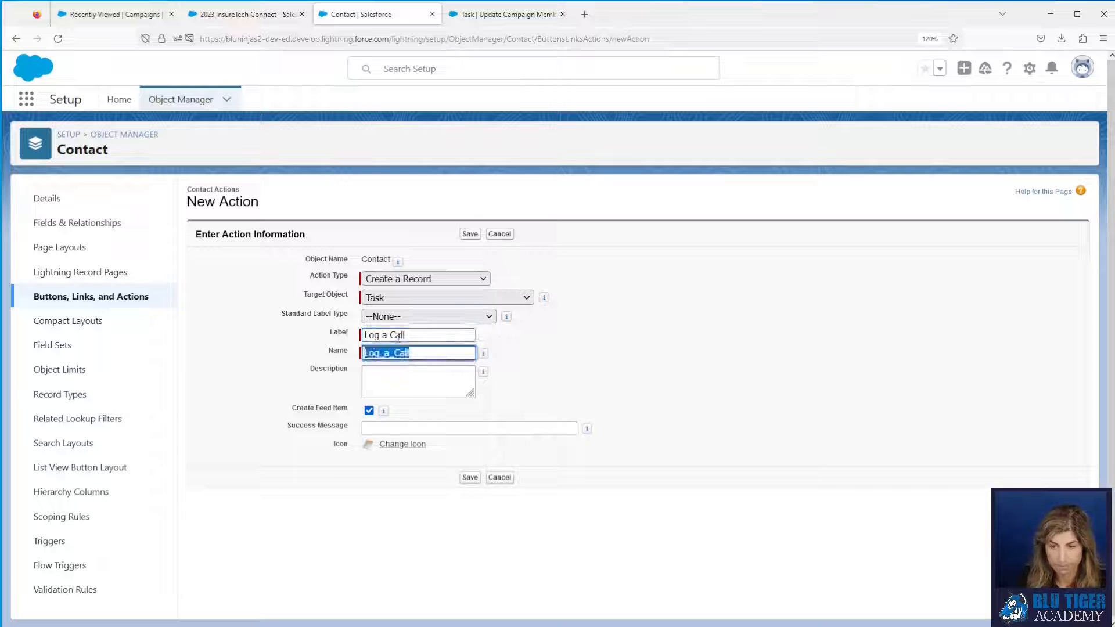
Name the action Log_a_Call_Contact, turn off its feed item creation, and save it
left_click(432, 351)
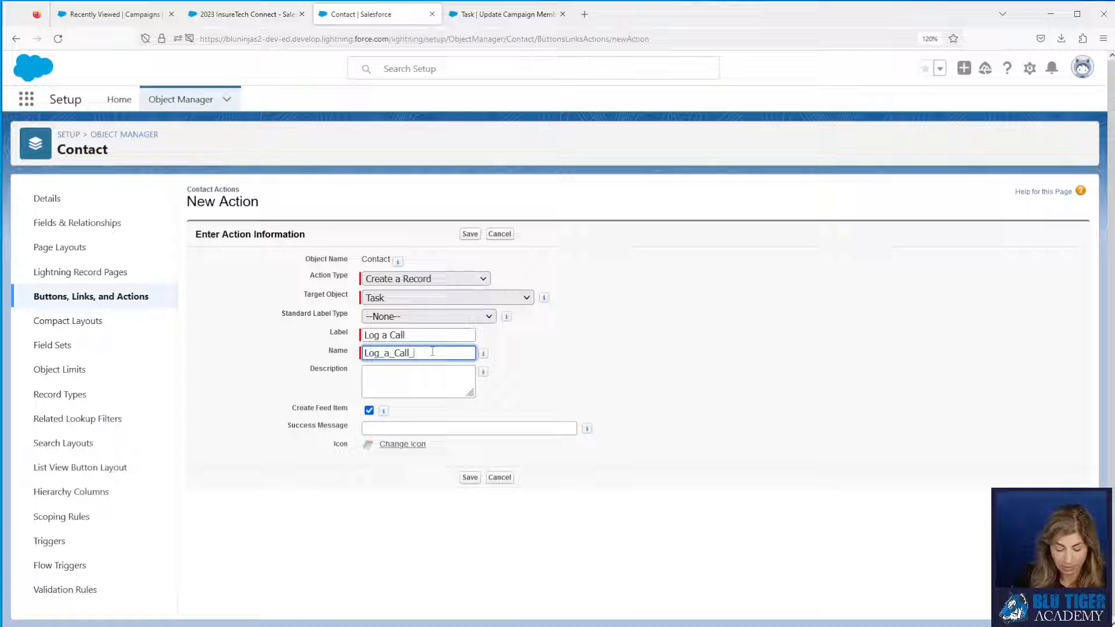
type("_Contact")
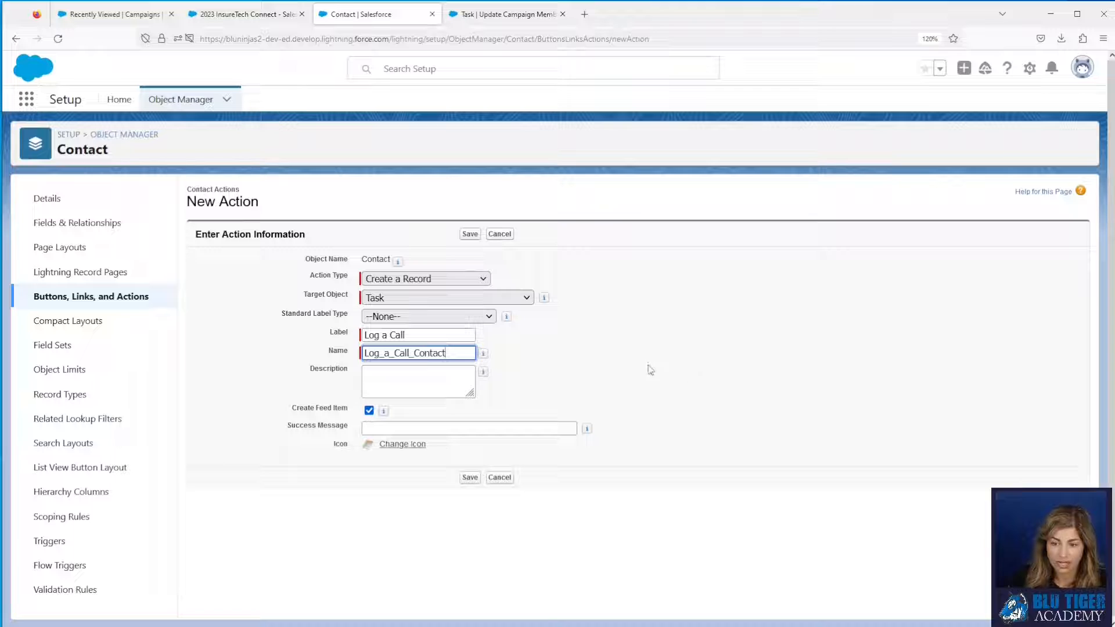
left_click(469, 235)
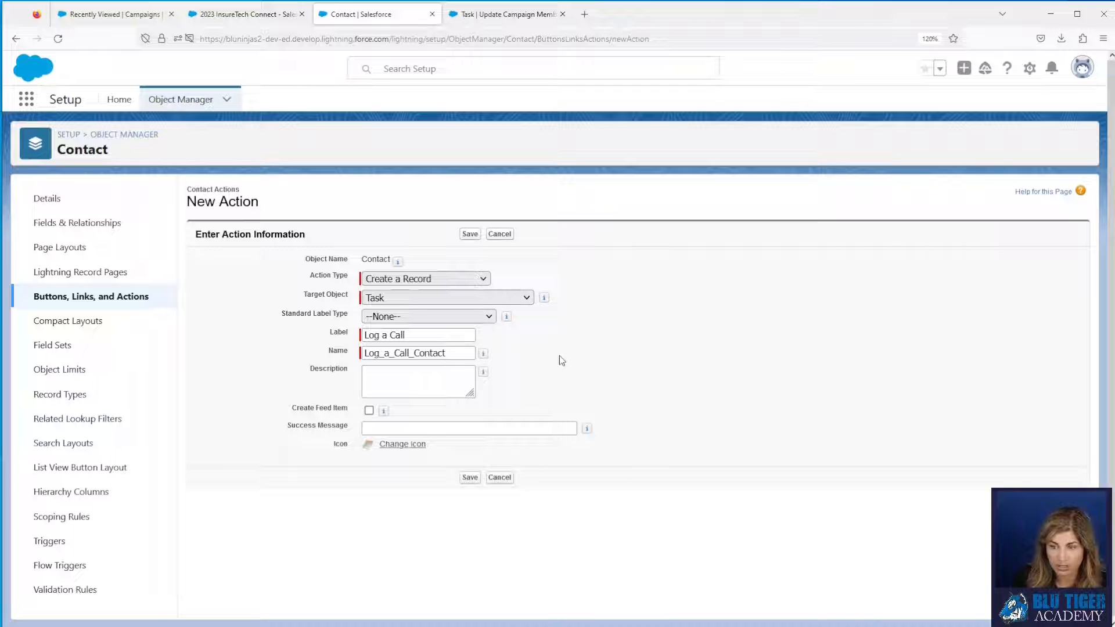
left_click(464, 235)
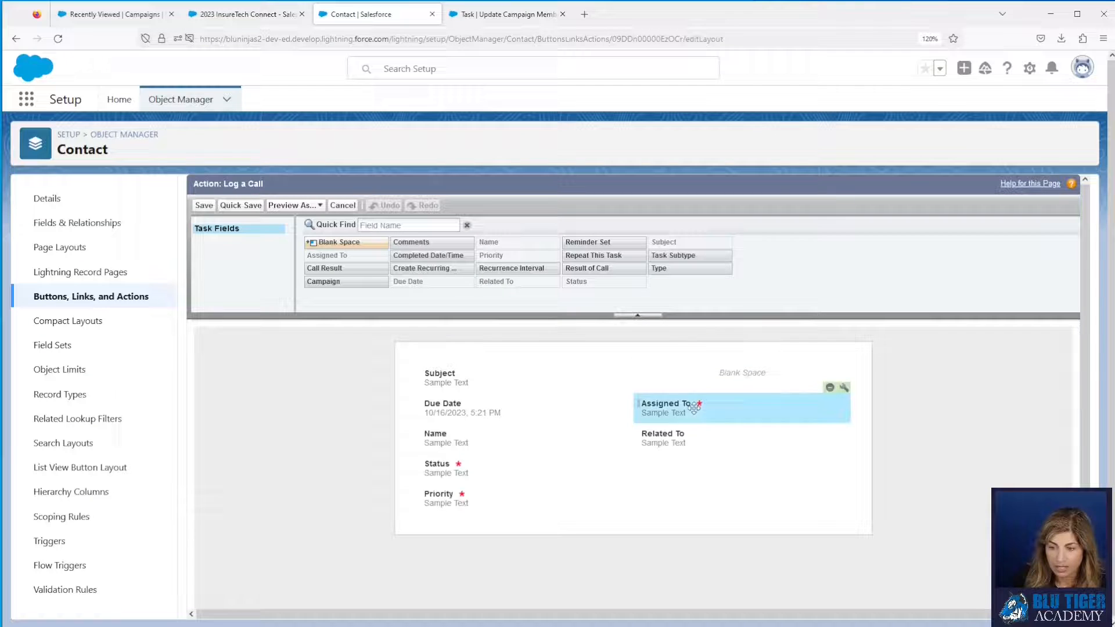
Move Assigned To and Related To below Priority in the action layout's first column and remove the blank space
left_click_drag(692, 405, 517, 540)
left_click_drag(662, 406, 543, 523)
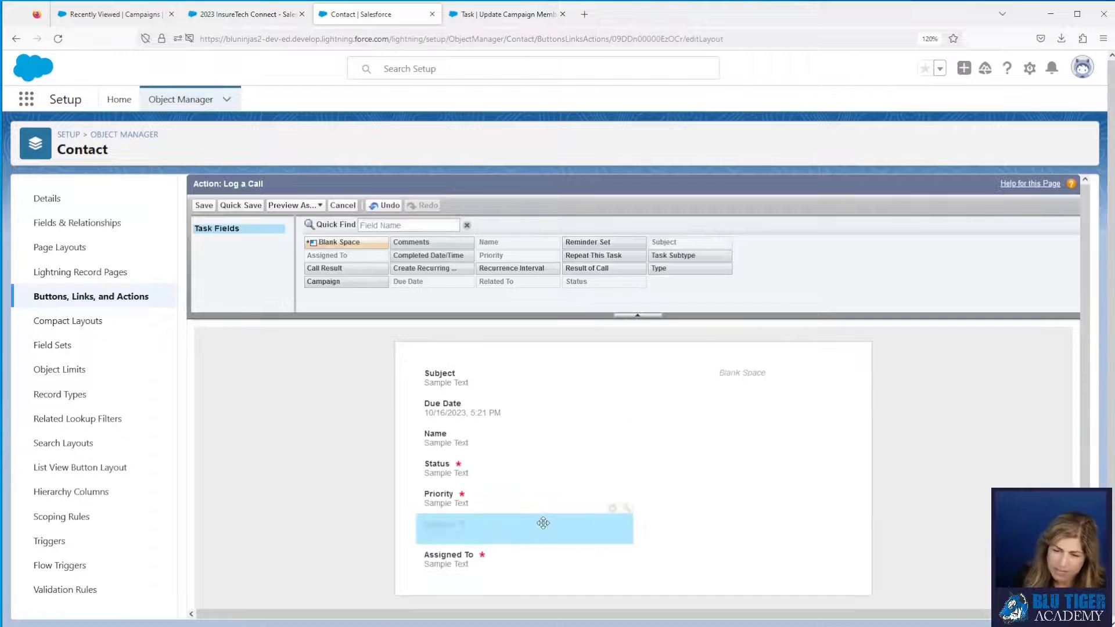
left_click(833, 358)
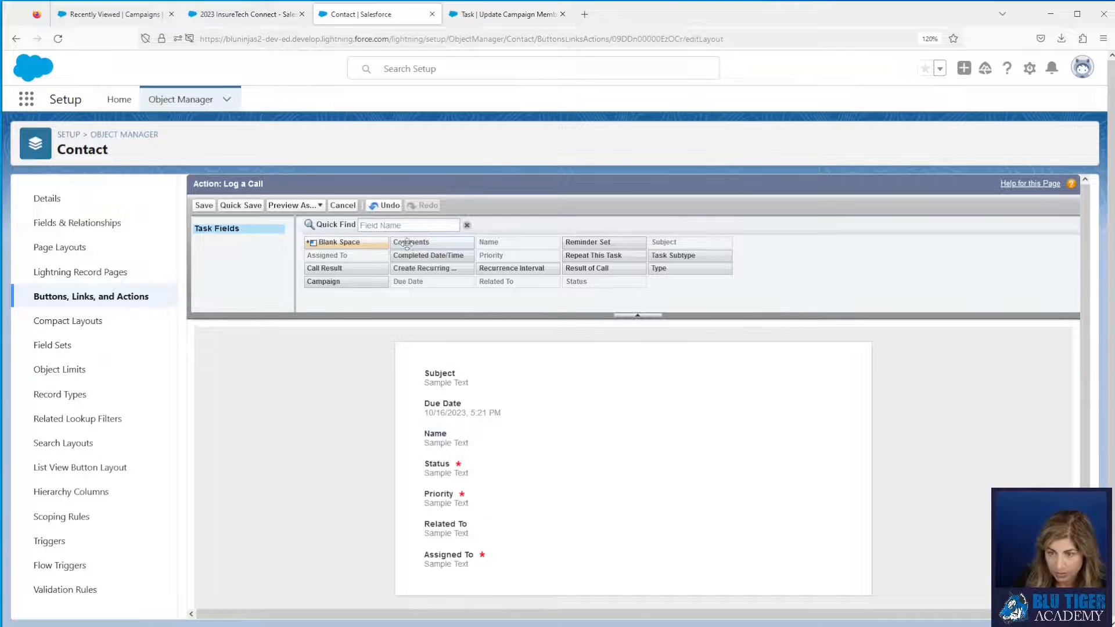
Add the Campaign and Result of Call fields below Due Date, with Result of Call above Campaign
left_click_drag(359, 282, 474, 436)
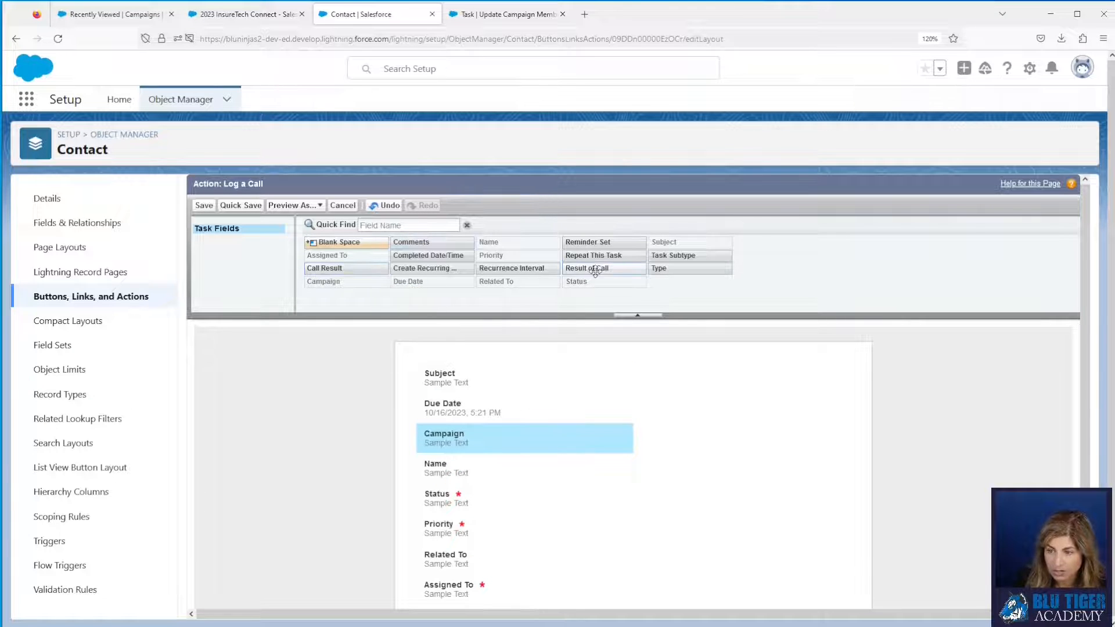
left_click_drag(601, 271, 569, 415)
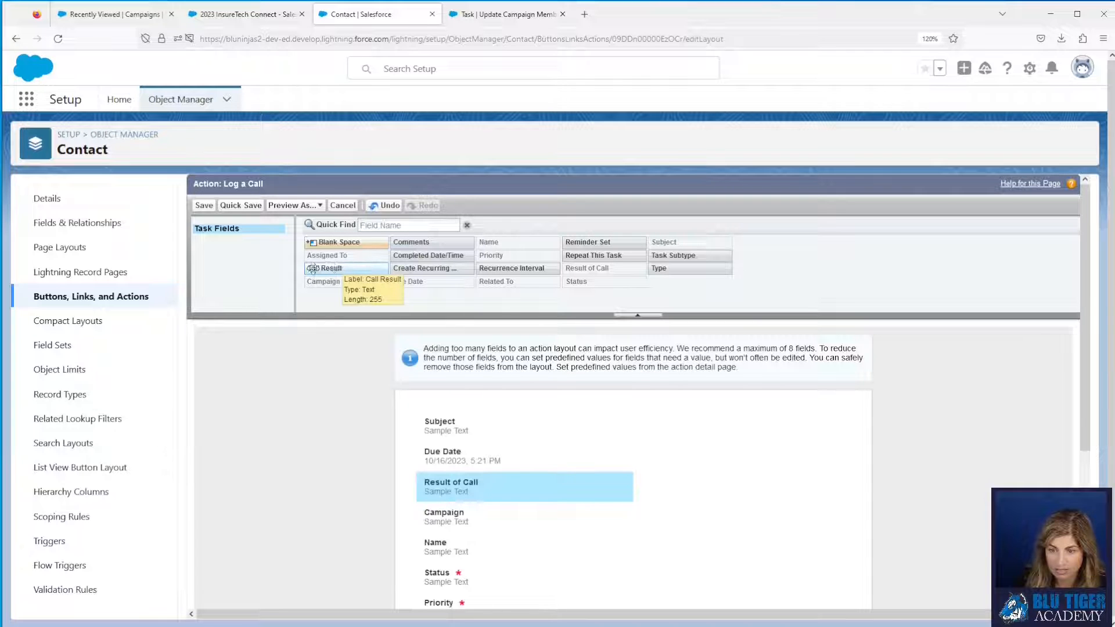
left_click(331, 268)
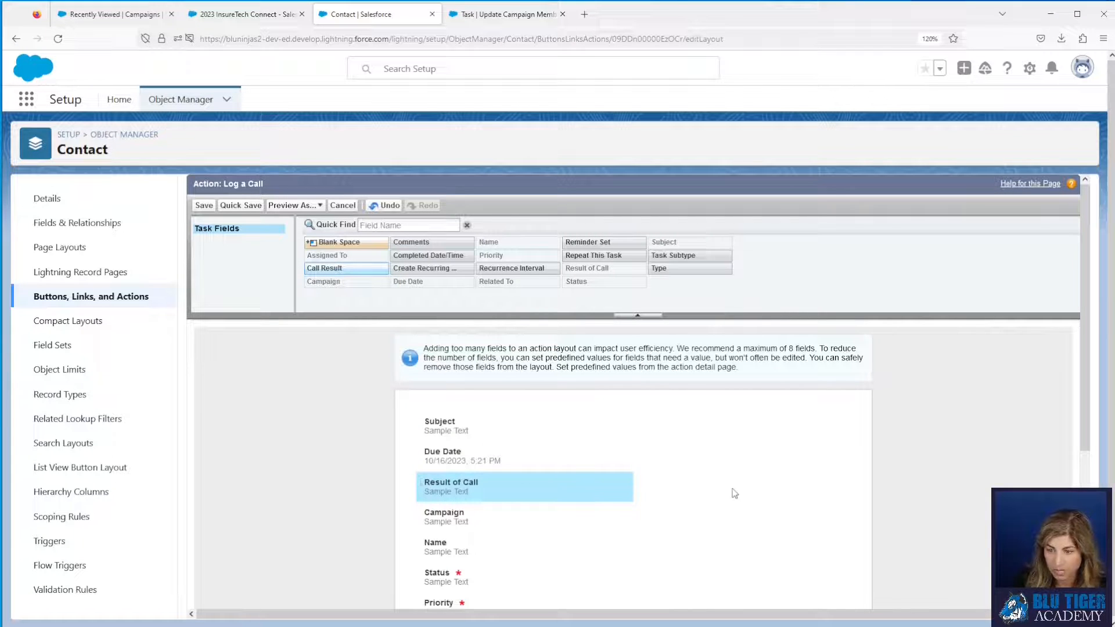
Make the Due Date, Result of Call and Campaign fields required in the action layout
scroll(735, 493, "down", 2)
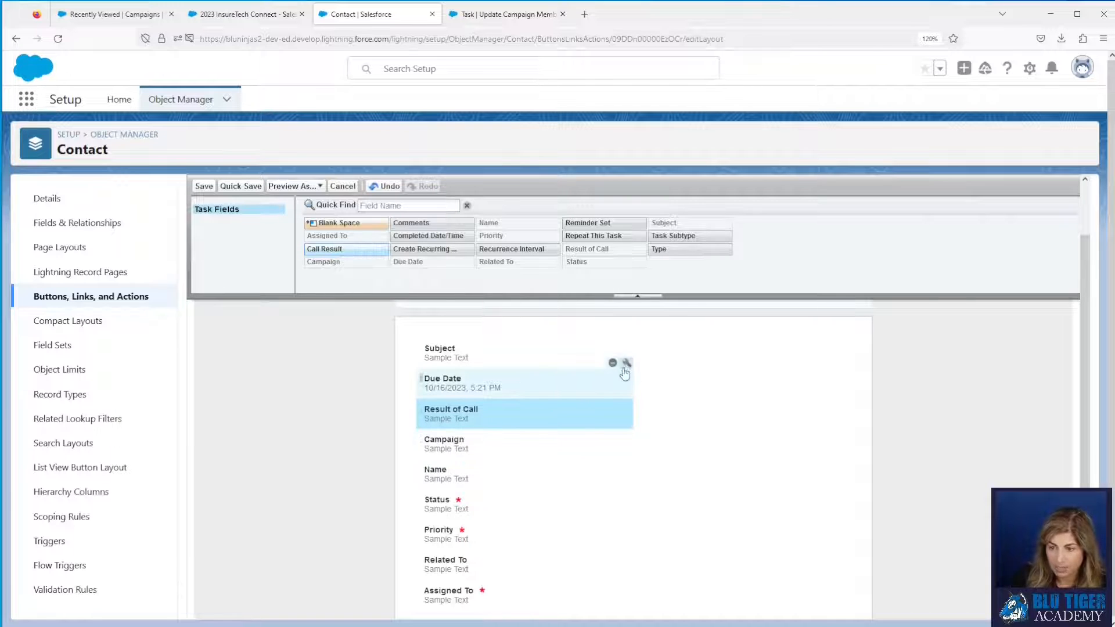
left_click(625, 366)
left_click(689, 399)
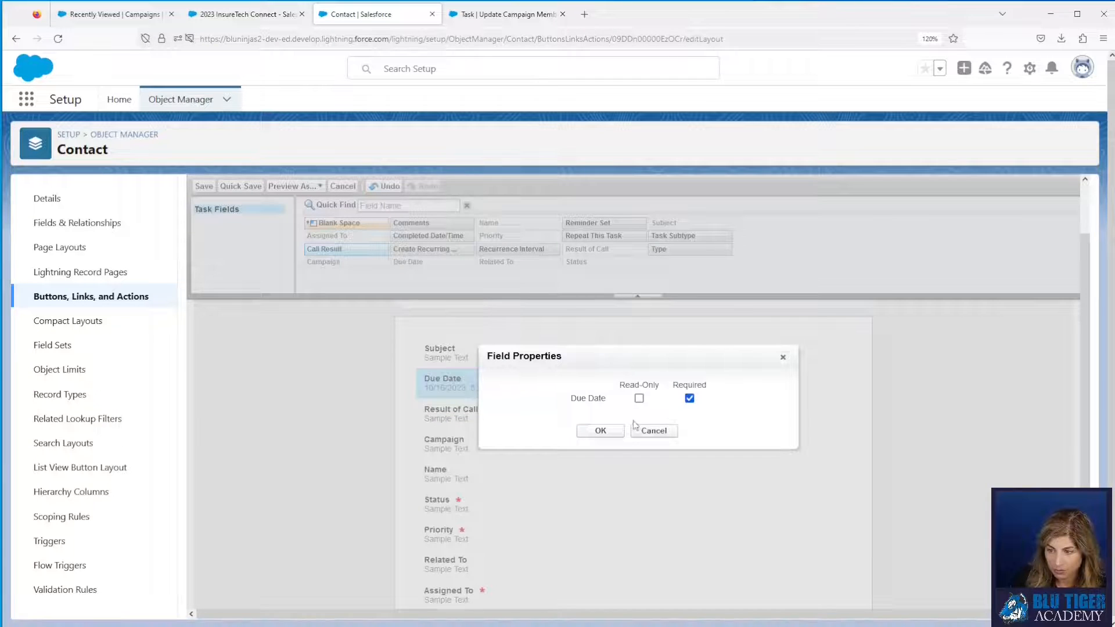
left_click(615, 431)
left_click(627, 395)
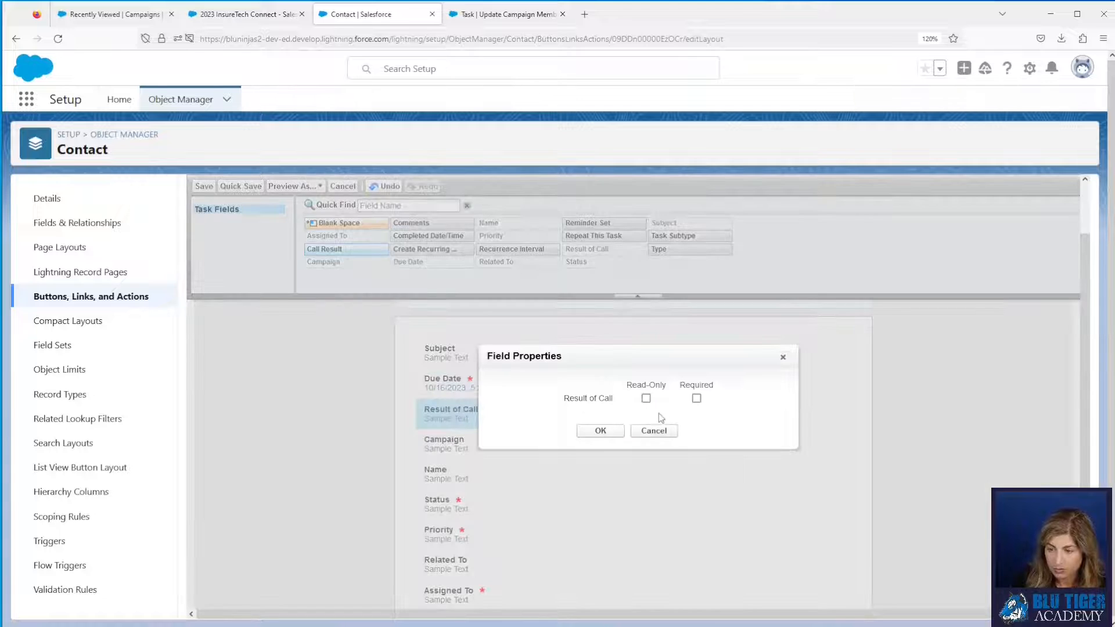
left_click(696, 399)
left_click(601, 431)
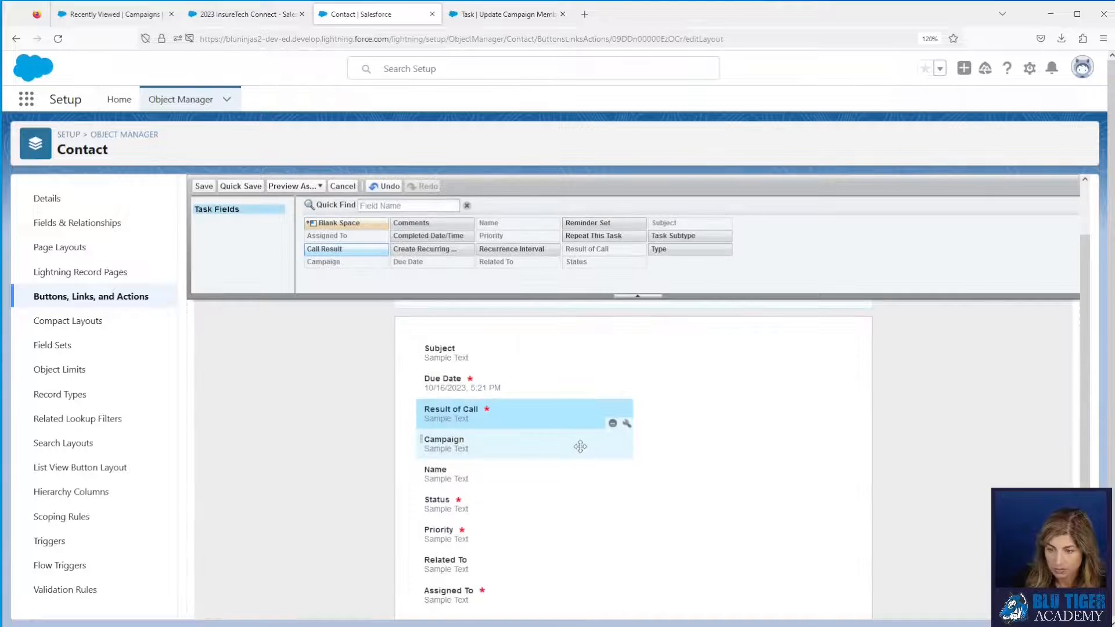
left_click(627, 424)
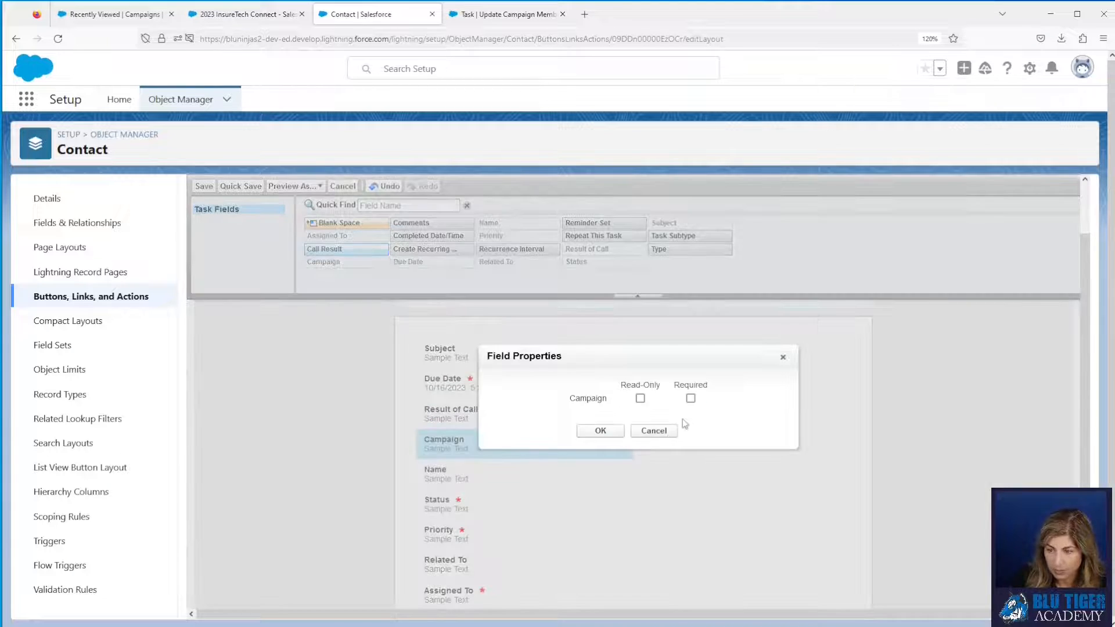
left_click(691, 399)
left_click(604, 430)
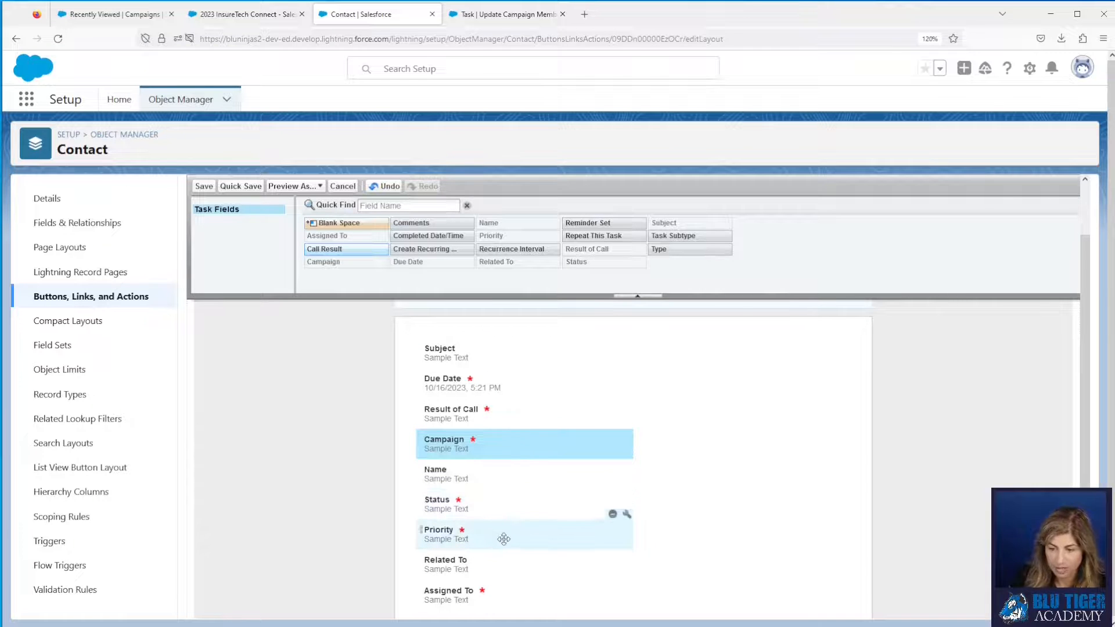
Remove Priority from the action layout and add Type below Status as a required field
left_click(612, 516)
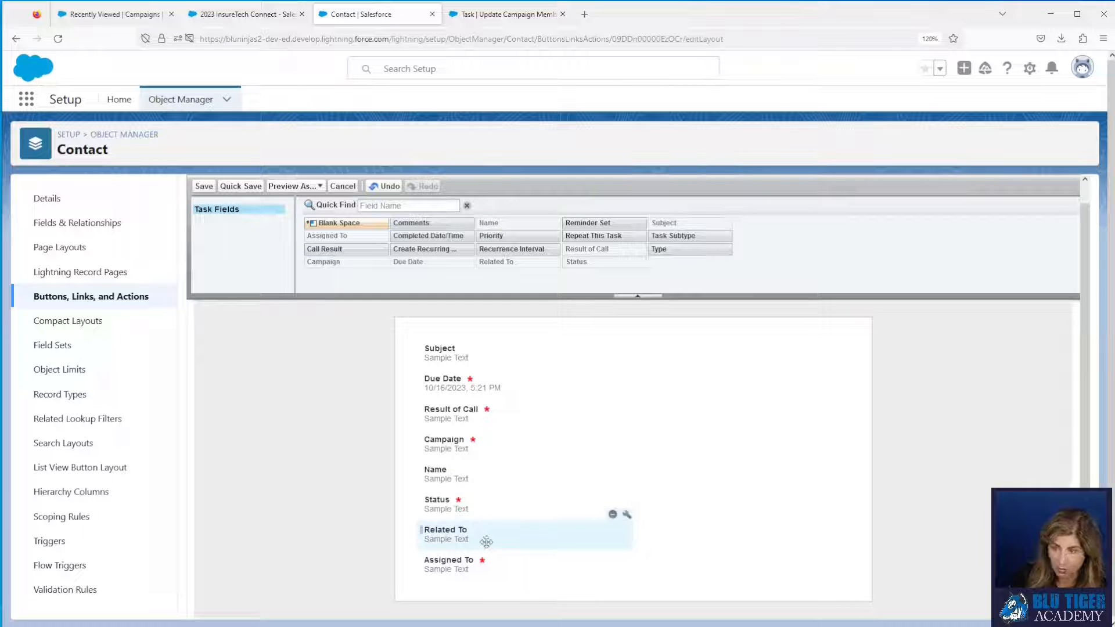
left_click_drag(661, 249, 563, 507)
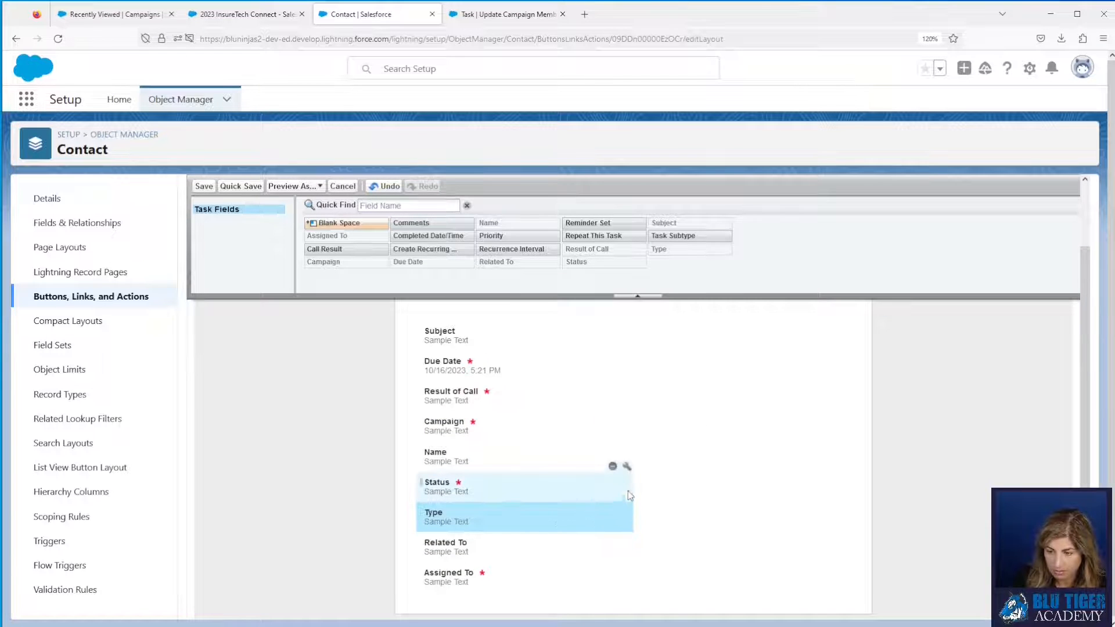
left_click(625, 498)
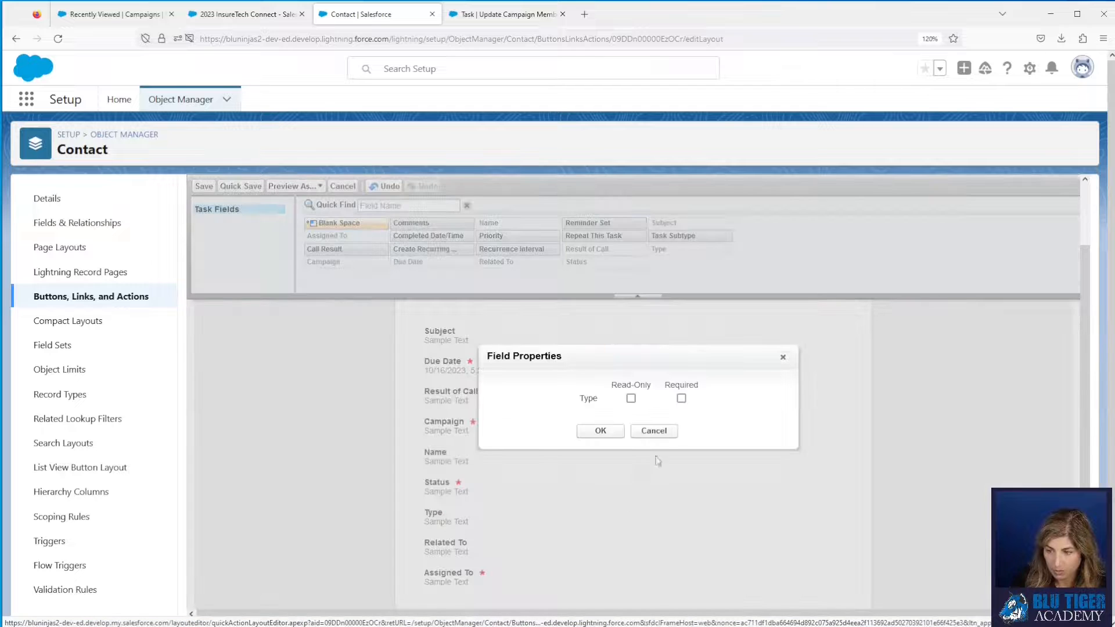
left_click(681, 398)
left_click(599, 432)
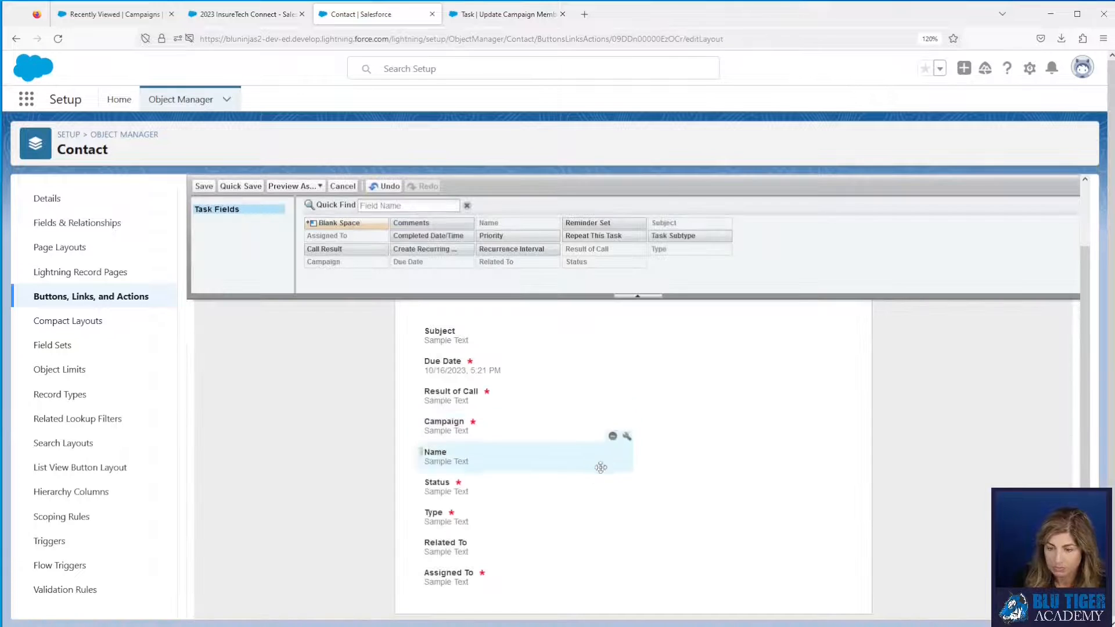
Save the Log a Call layout, accepting that Priority is left off it
scroll(519, 464, "up", 3)
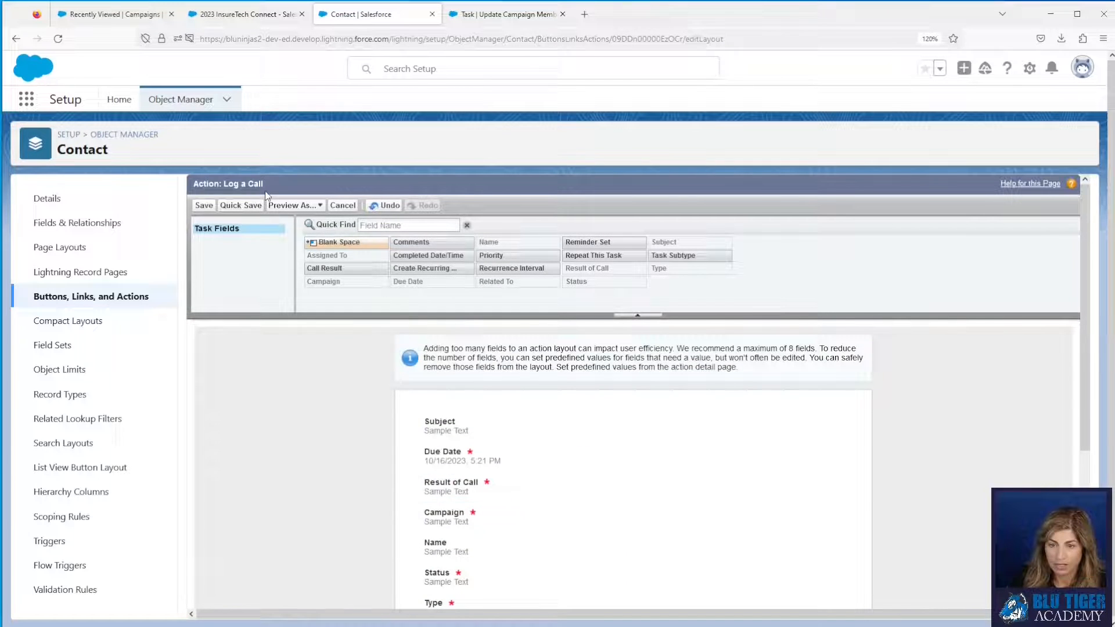
left_click(204, 206)
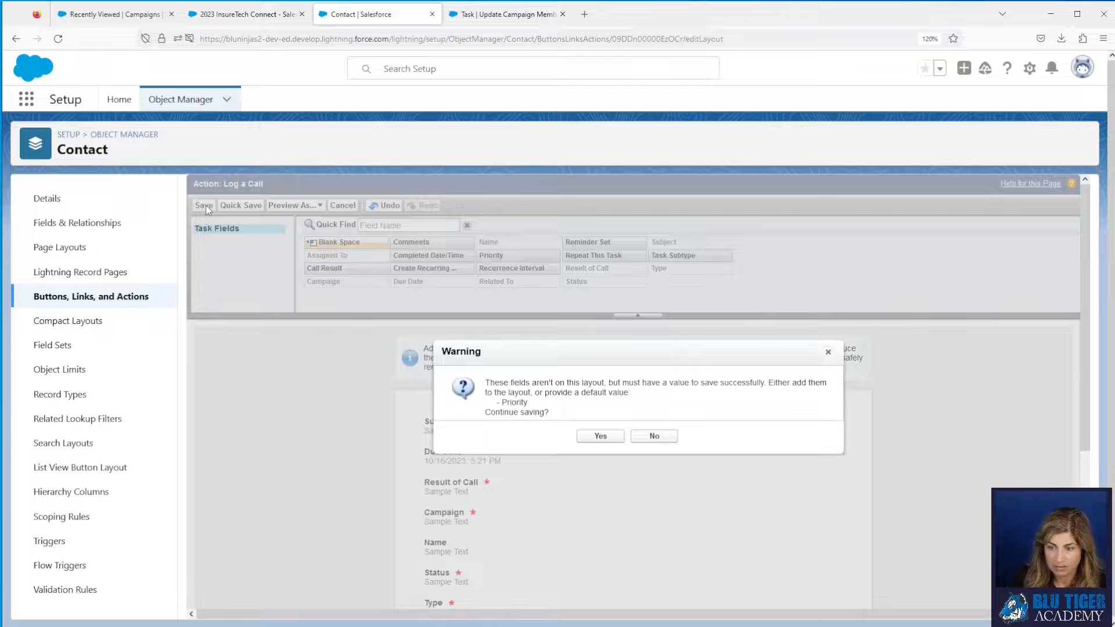
left_click(601, 437)
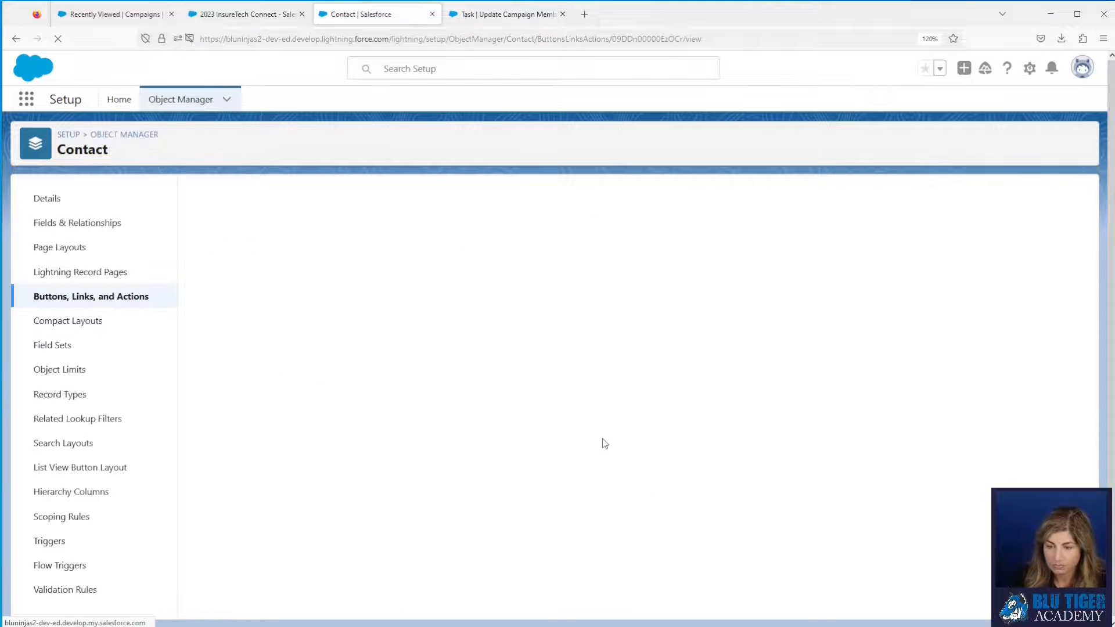
Reopen the Log a Call layout, add the Comments field below Campaign, and save the layout without Priority
left_click(540, 244)
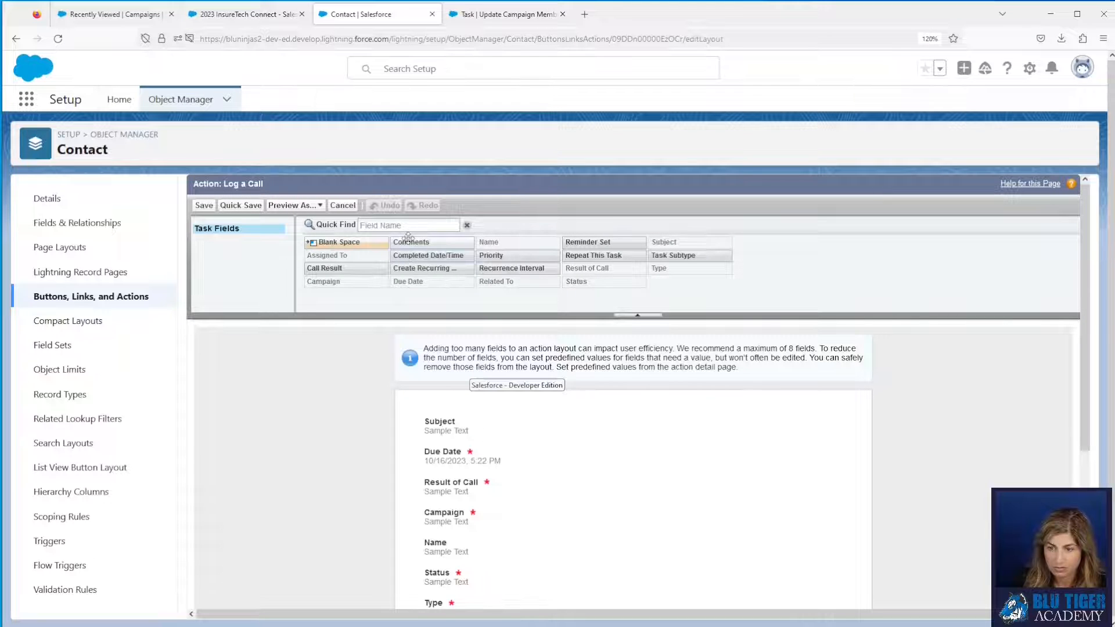
left_click_drag(408, 241, 505, 522)
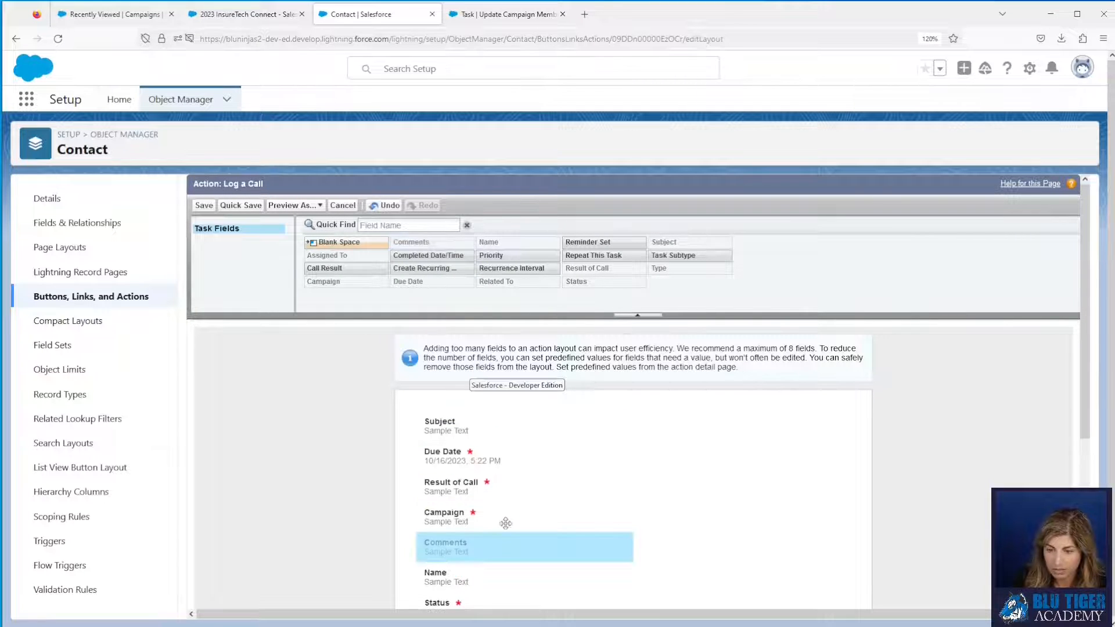
left_click(204, 206)
left_click(593, 434)
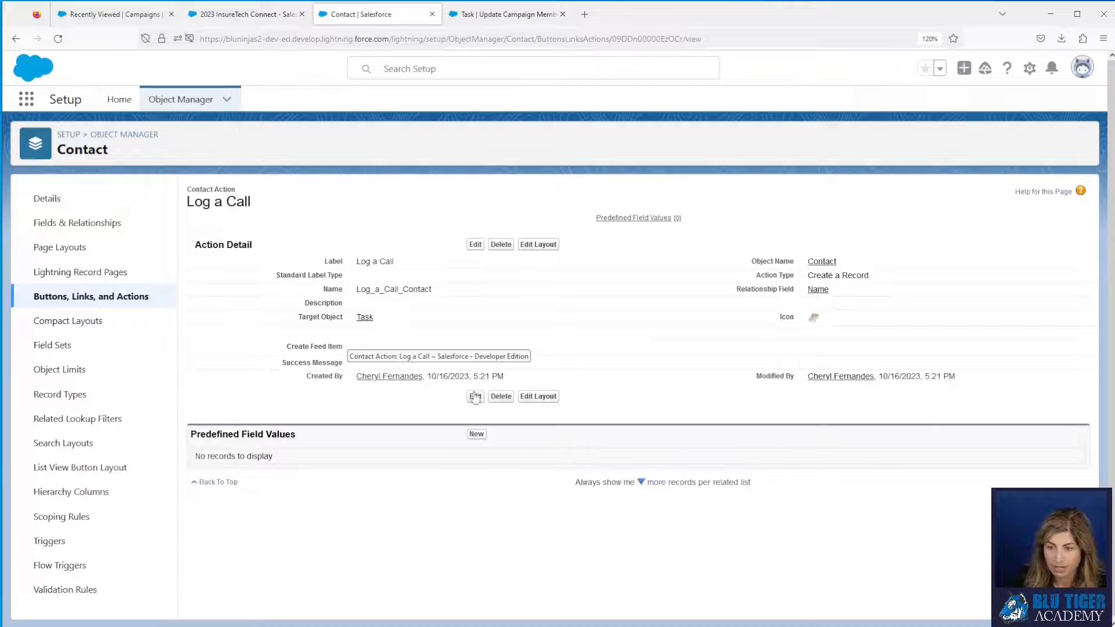
Add a predefined field value to the Log a Call action that sets Type to Call, and save it
left_click(476, 434)
left_click(396, 287)
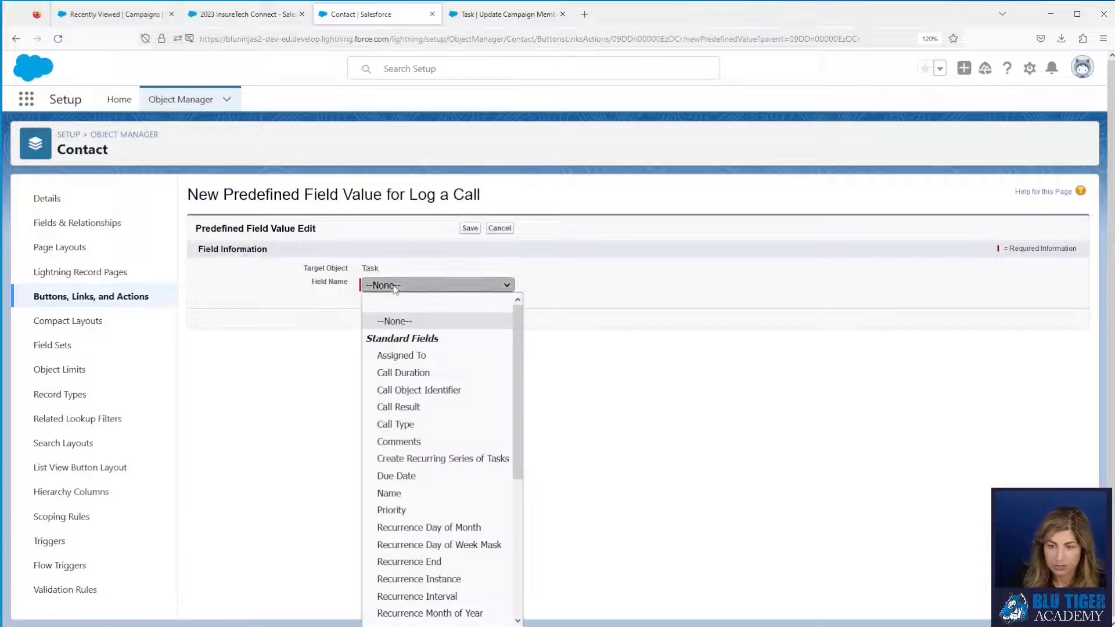
scroll(400, 462, "down", 4)
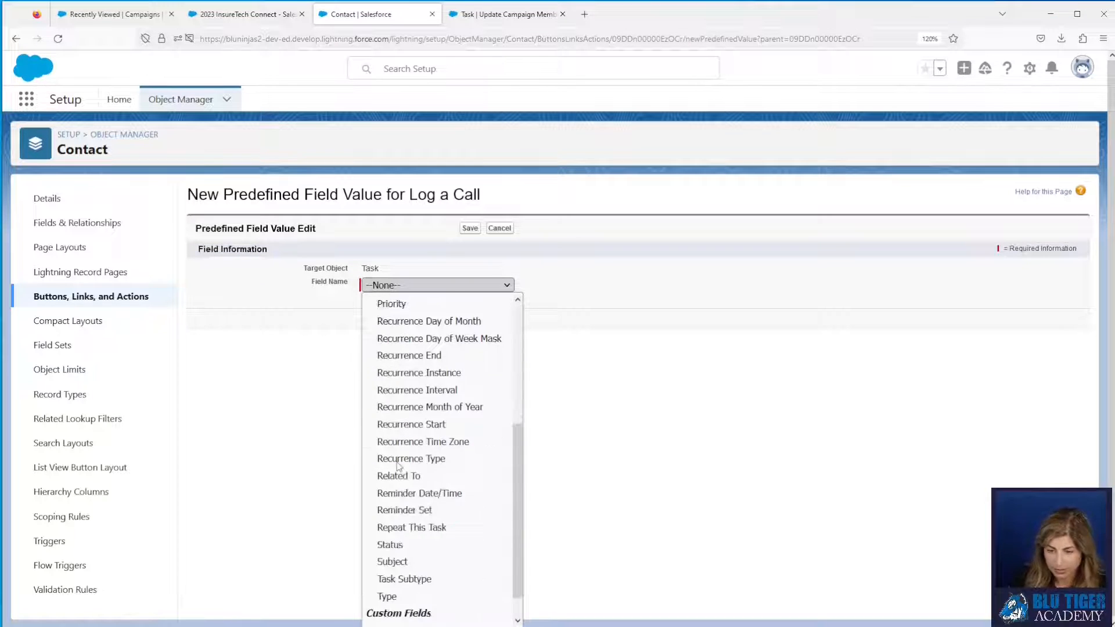
left_click(405, 596)
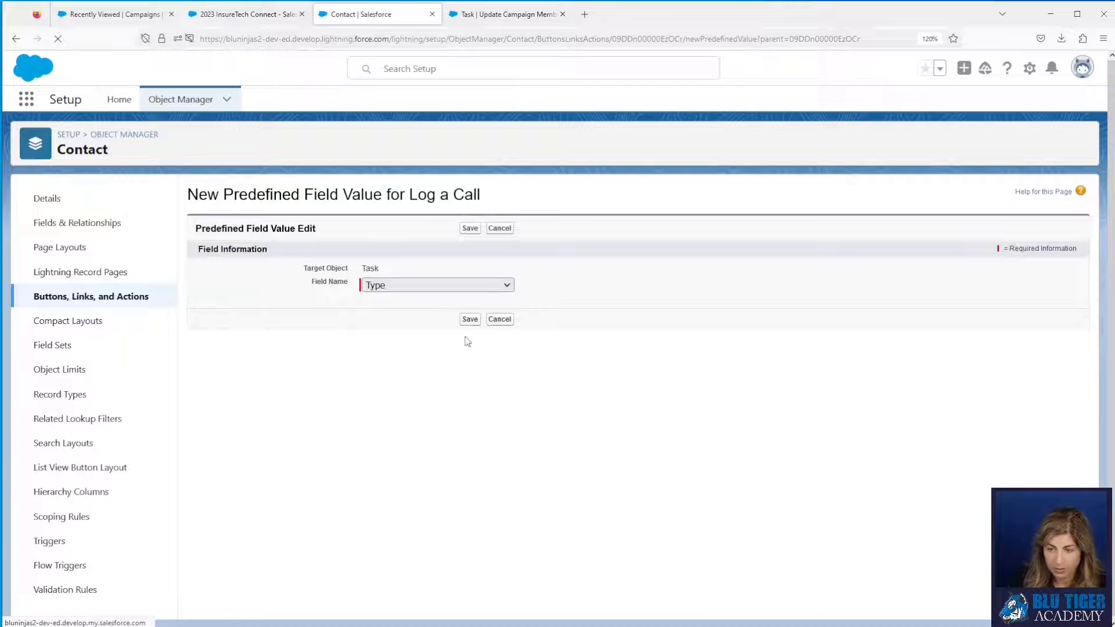
left_click(389, 349)
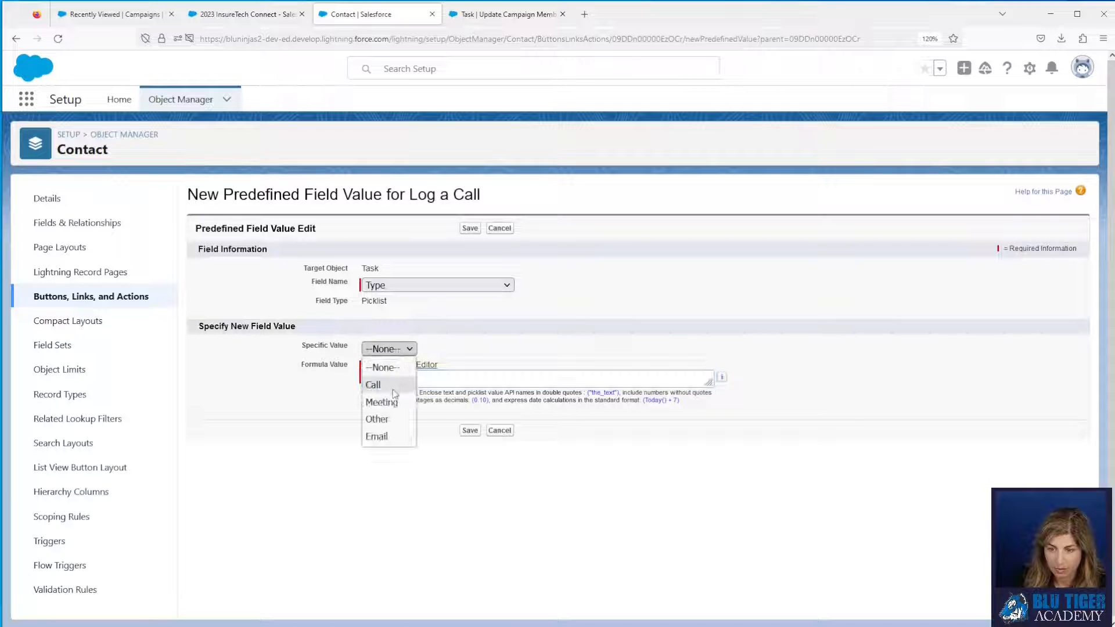
left_click(376, 382)
left_click(464, 433)
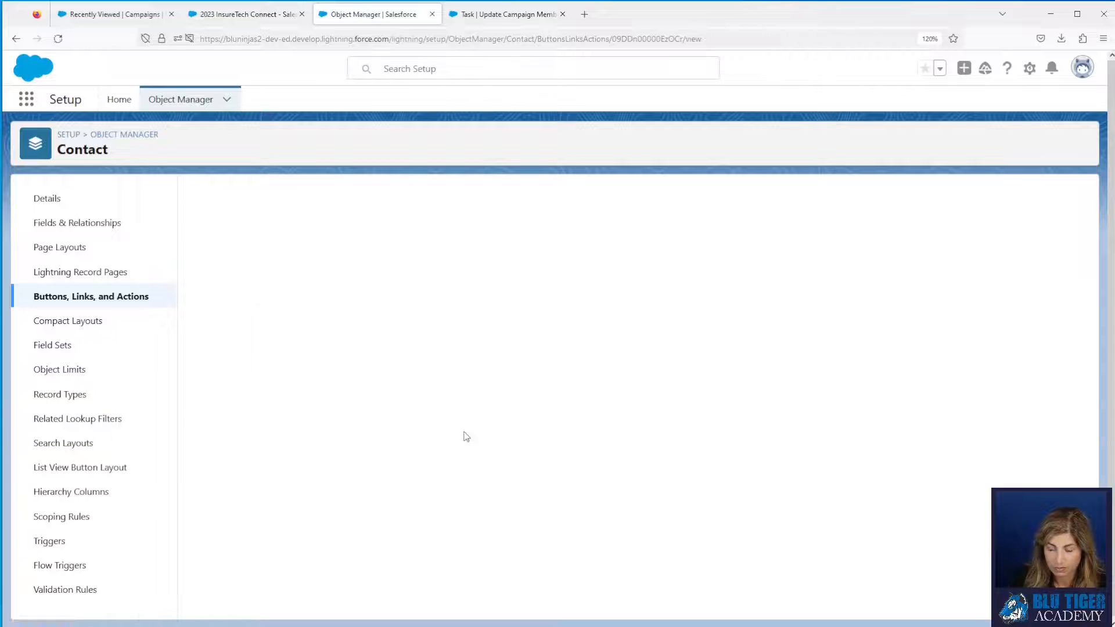
Add a predefined field value to the Log a Call action that sets Due Date to TODAY(), and save it
left_click(476, 436)
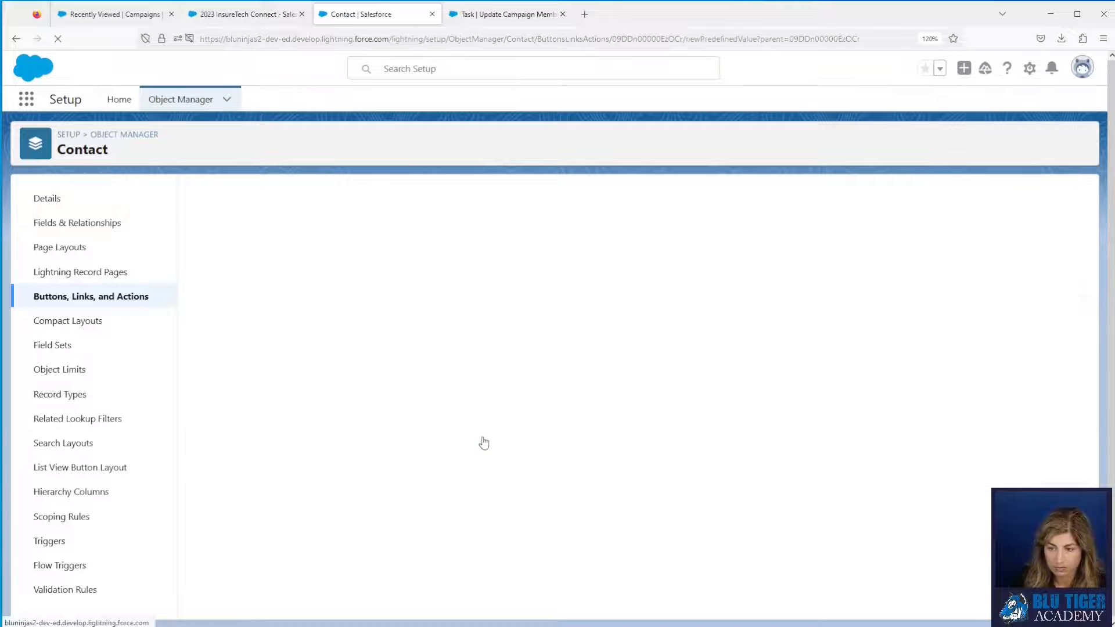
left_click(410, 286)
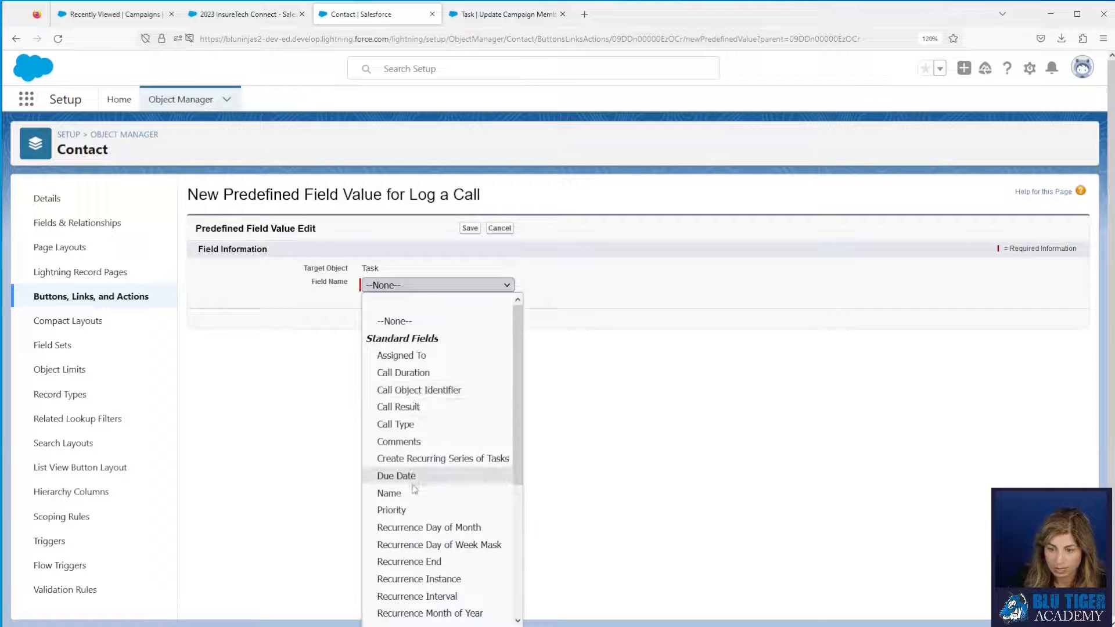
left_click(414, 486)
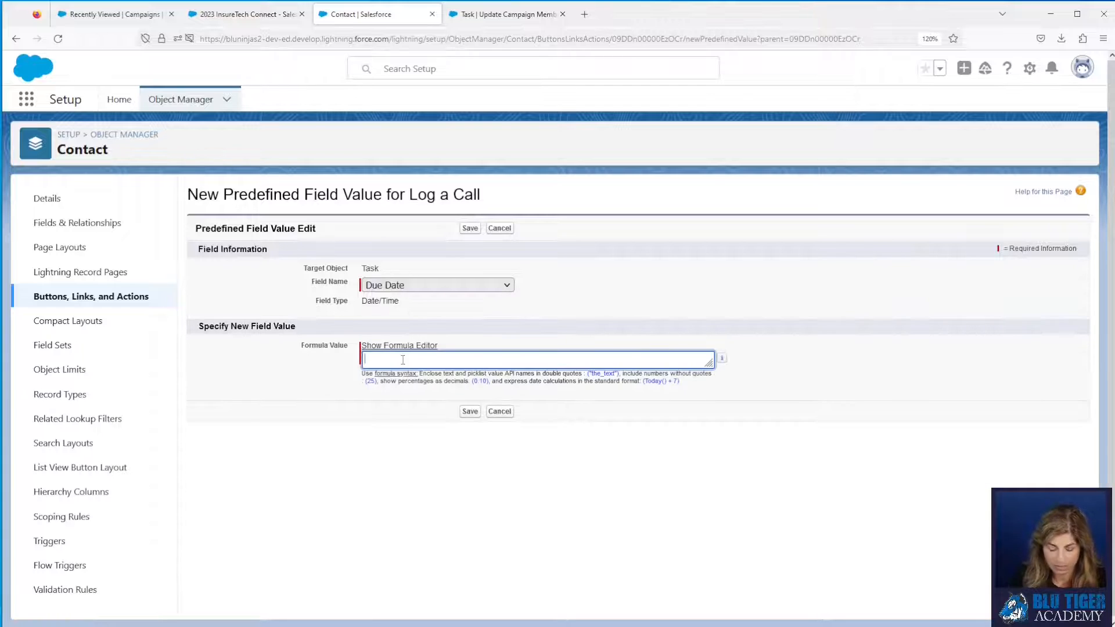
type("AY(")
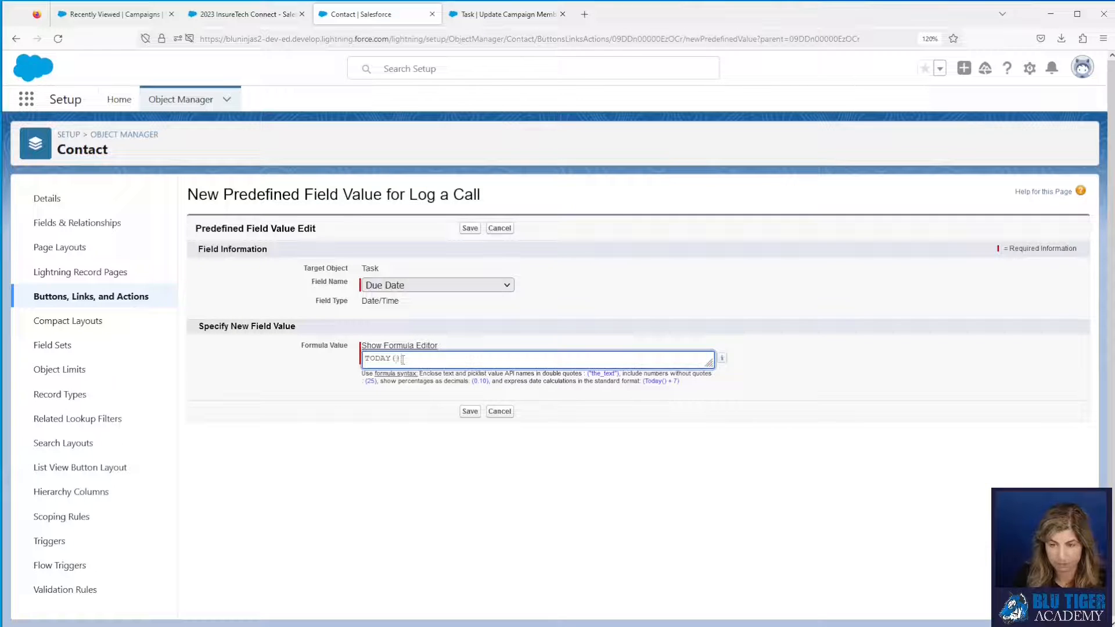
left_click(465, 414)
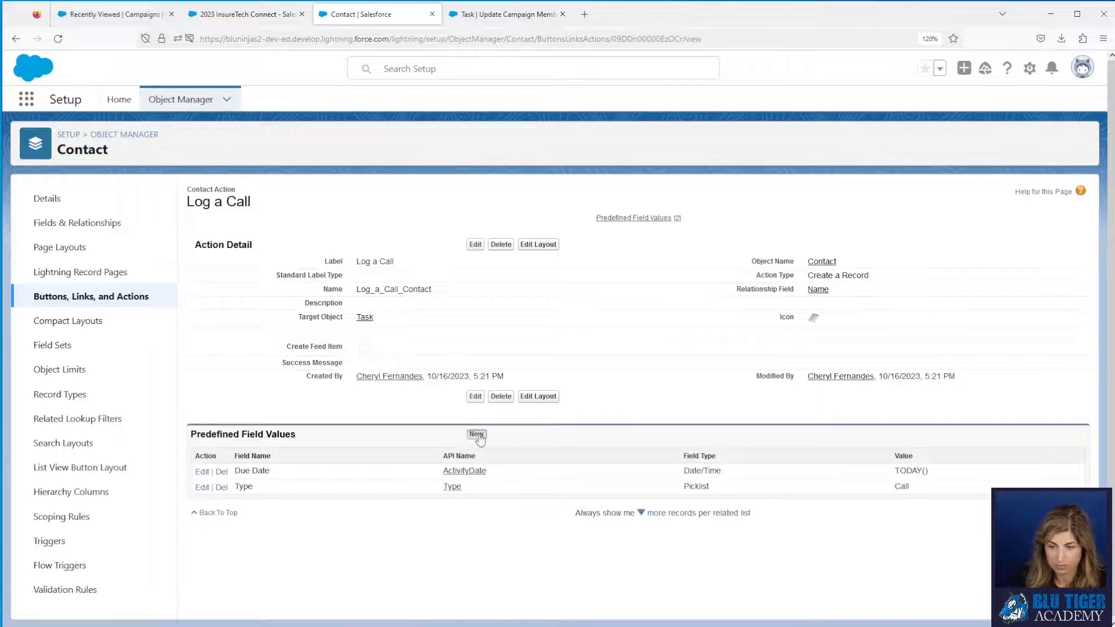
Start a predefined value for Subject with the formula "Call - " & Contact.FirstName & " " &, picking the First Name field from Contact
left_click(476, 435)
left_click(403, 285)
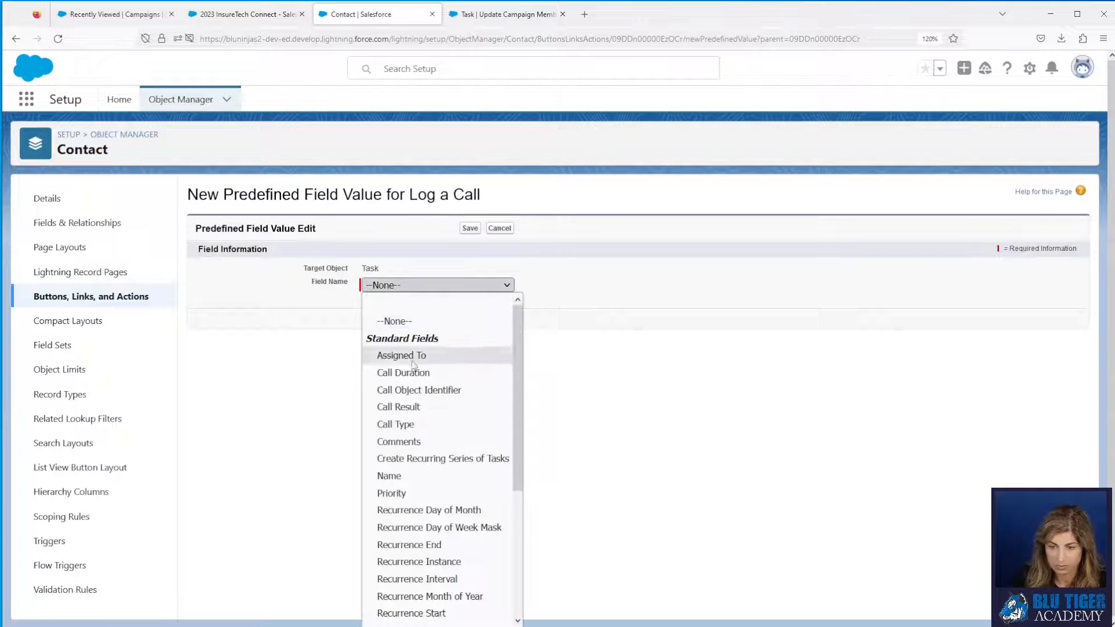
scroll(421, 461, "down", 4)
left_click(420, 552)
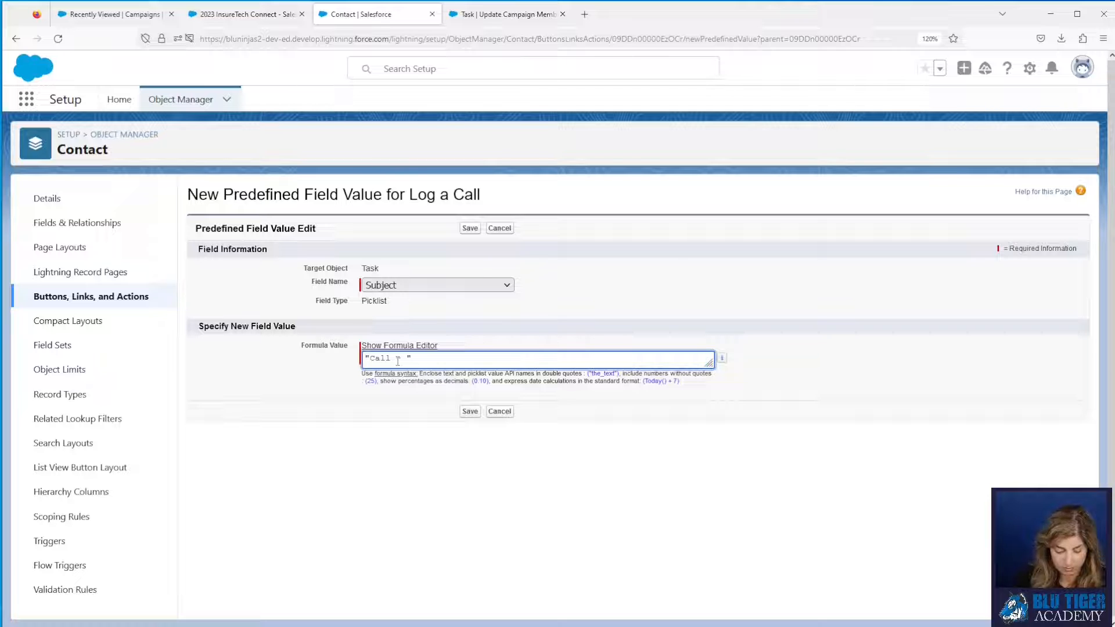
type("&")
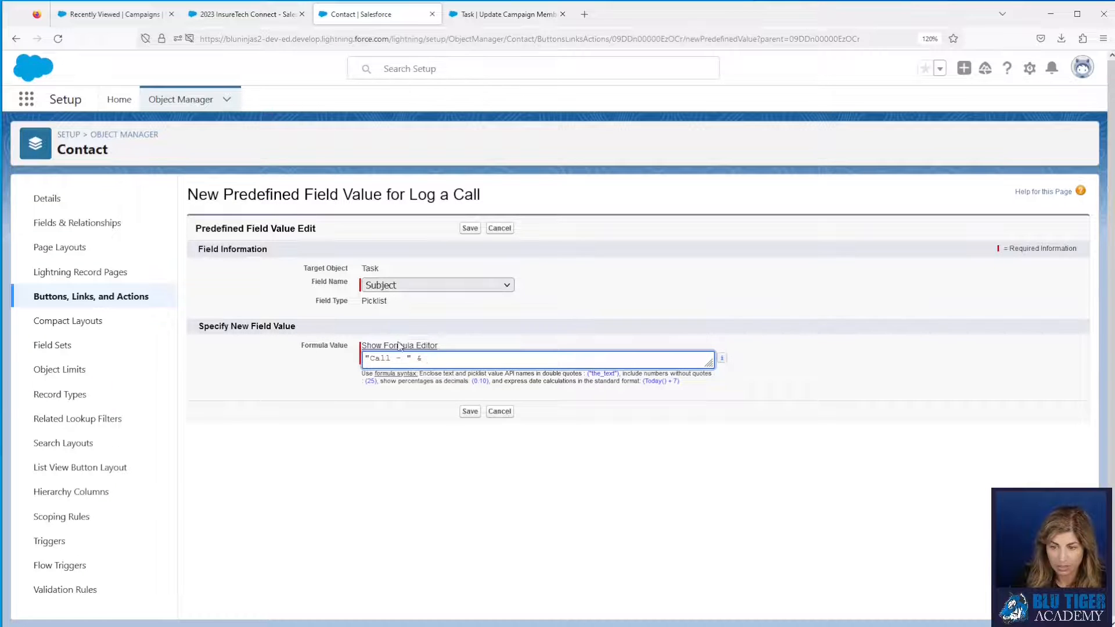
left_click(399, 345)
left_click(390, 362)
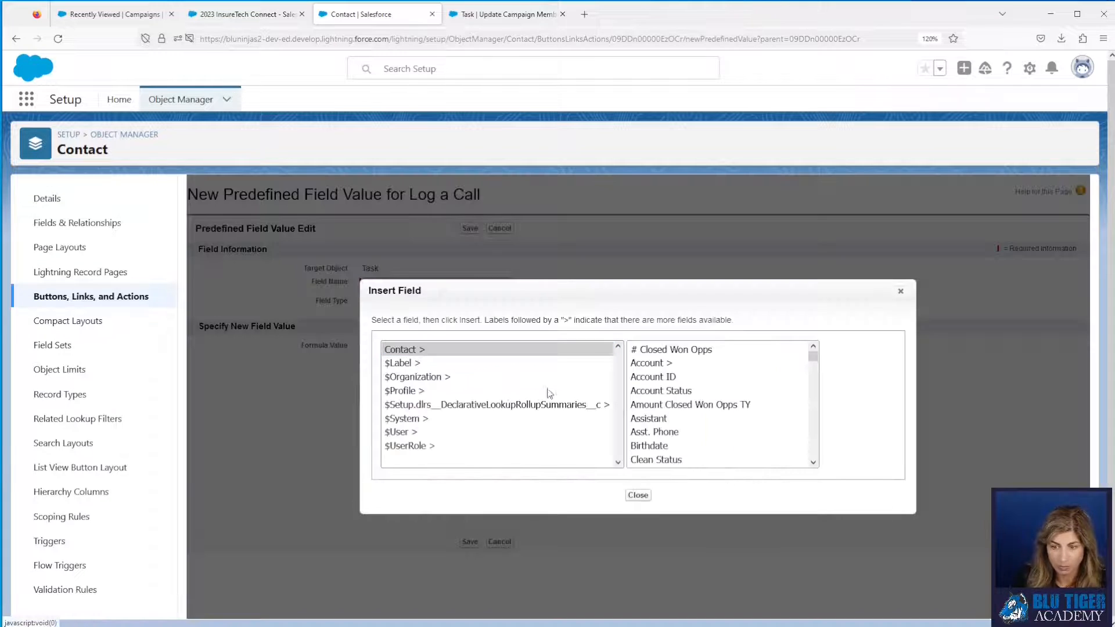
scroll(723, 398, "down", 5)
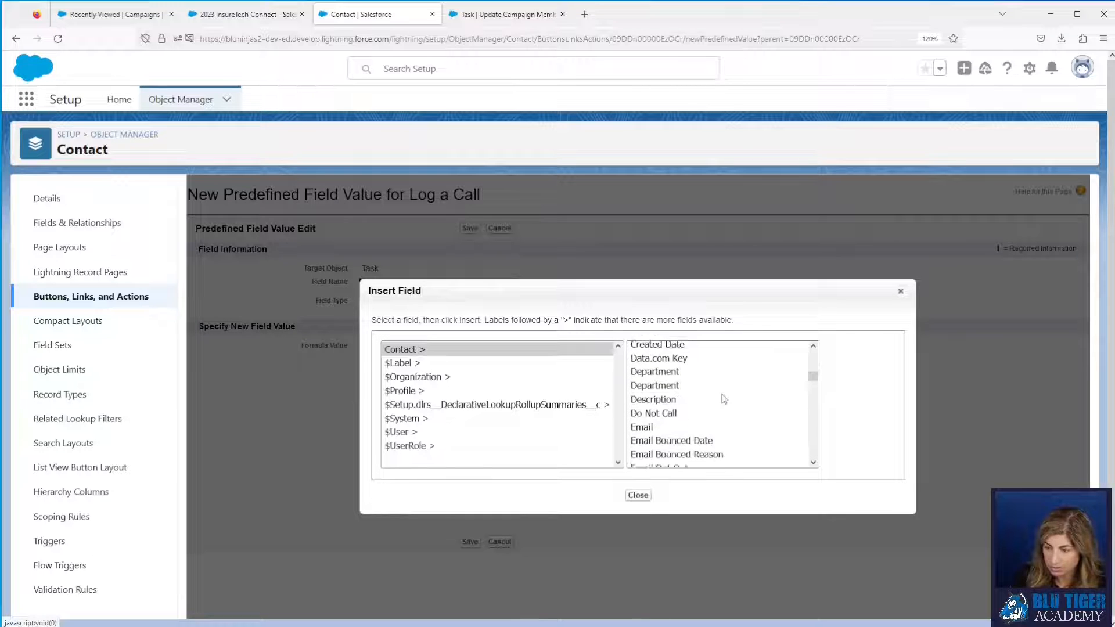
scroll(724, 399, "down", 2)
left_click(698, 444)
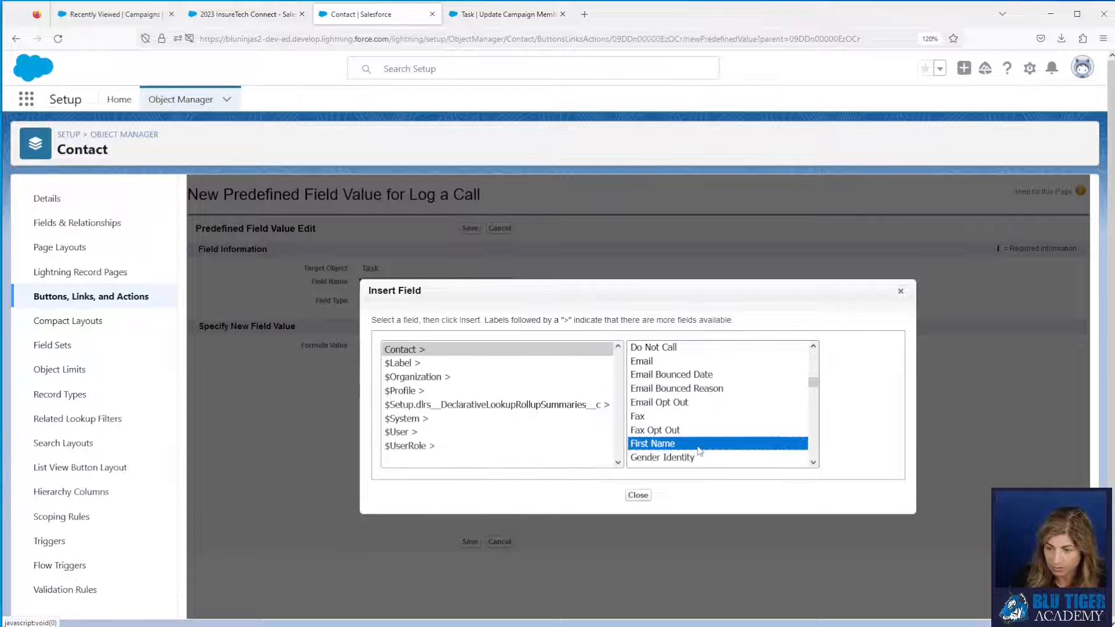
left_click(831, 432)
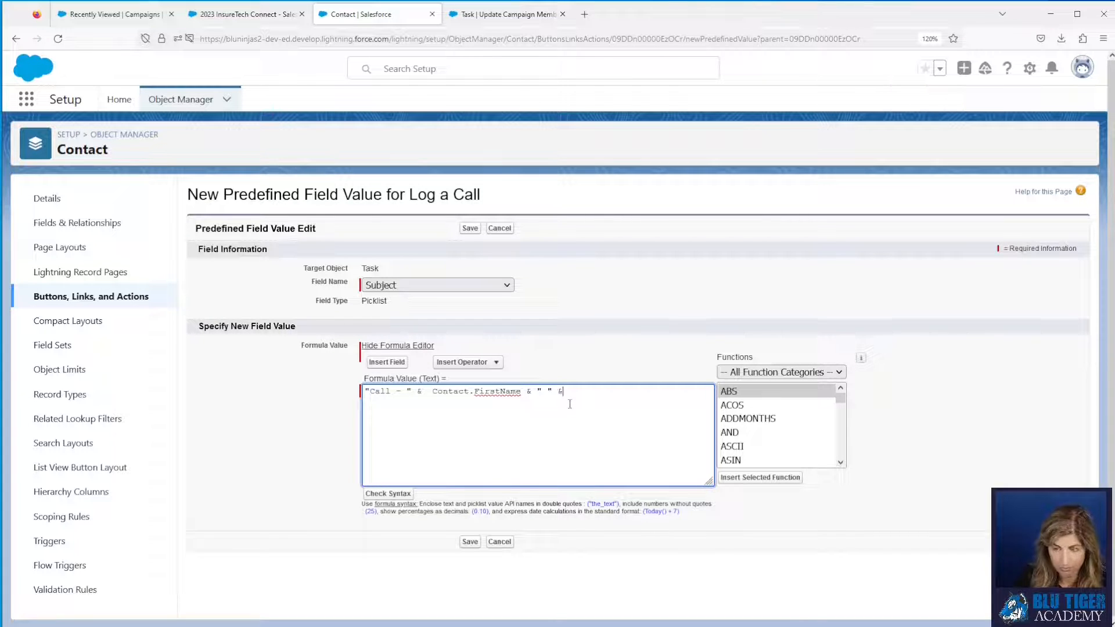
Complete the Subject formula by appending Contact.LastName, and save the predefined value
left_click_drag(520, 391, 437, 394)
left_click(592, 389)
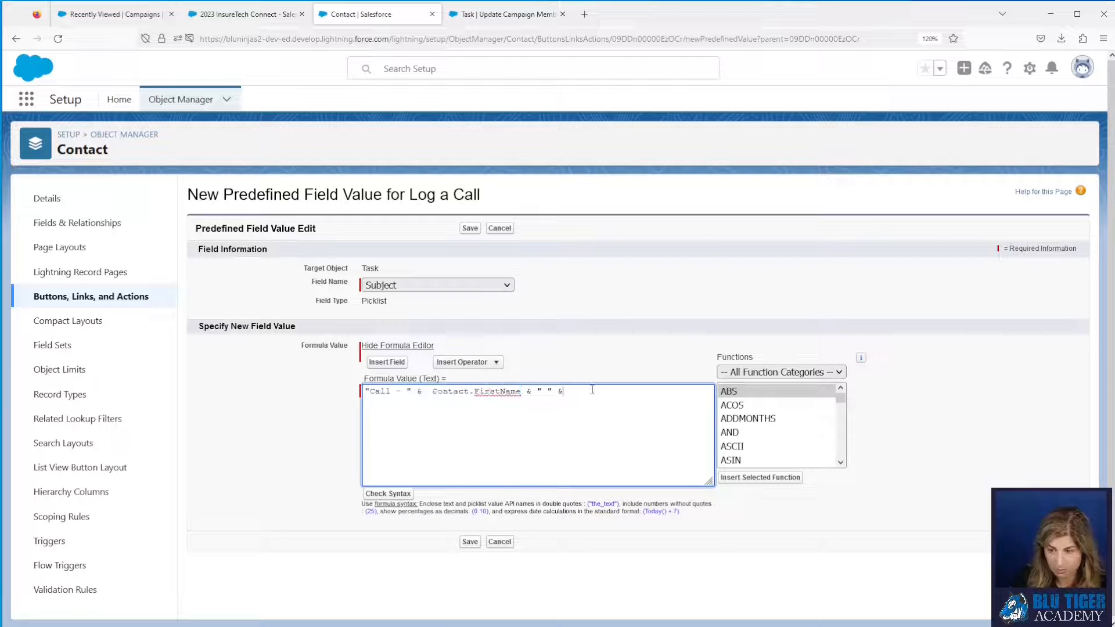
type("Contact.FirstName")
left_click(562, 391)
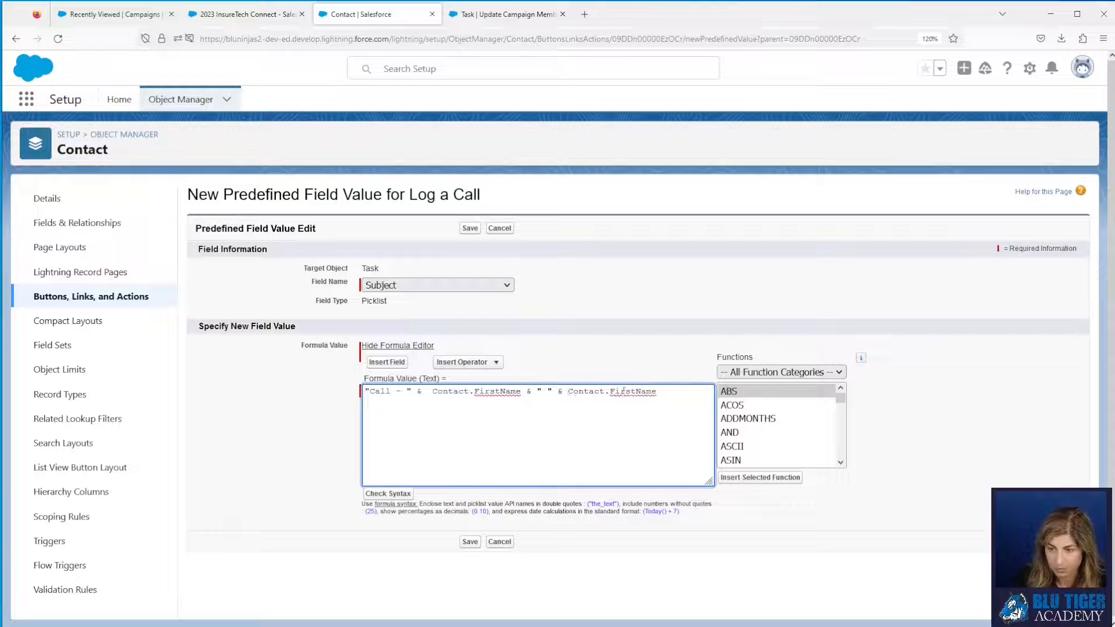
left_click(626, 391)
key("BackSpace")
key("BackSpace")
key("BackSpace")
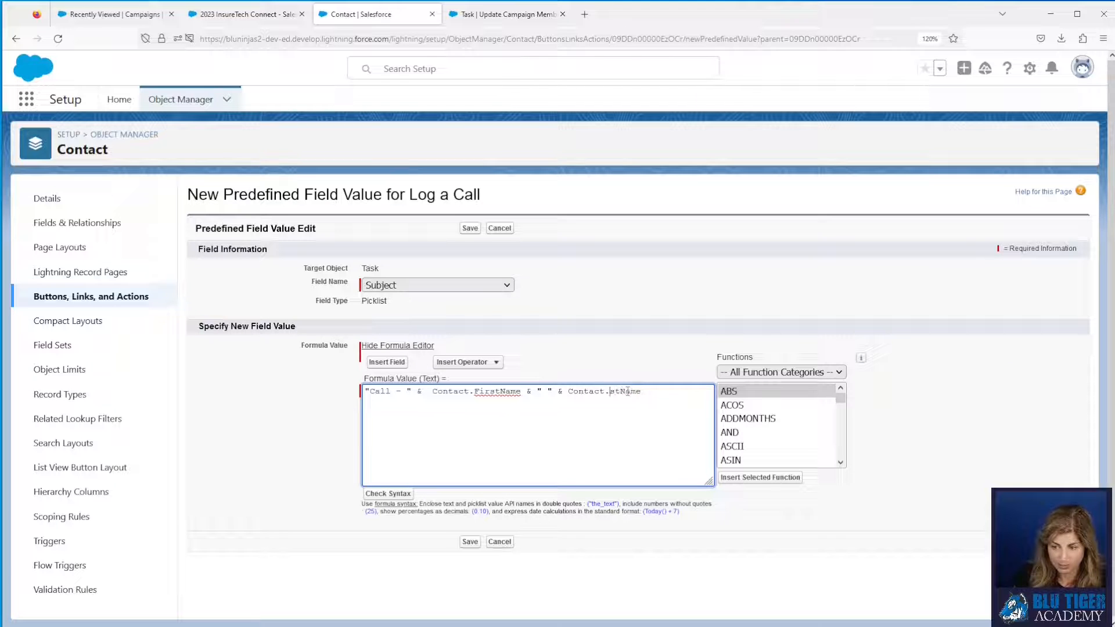
type("La")
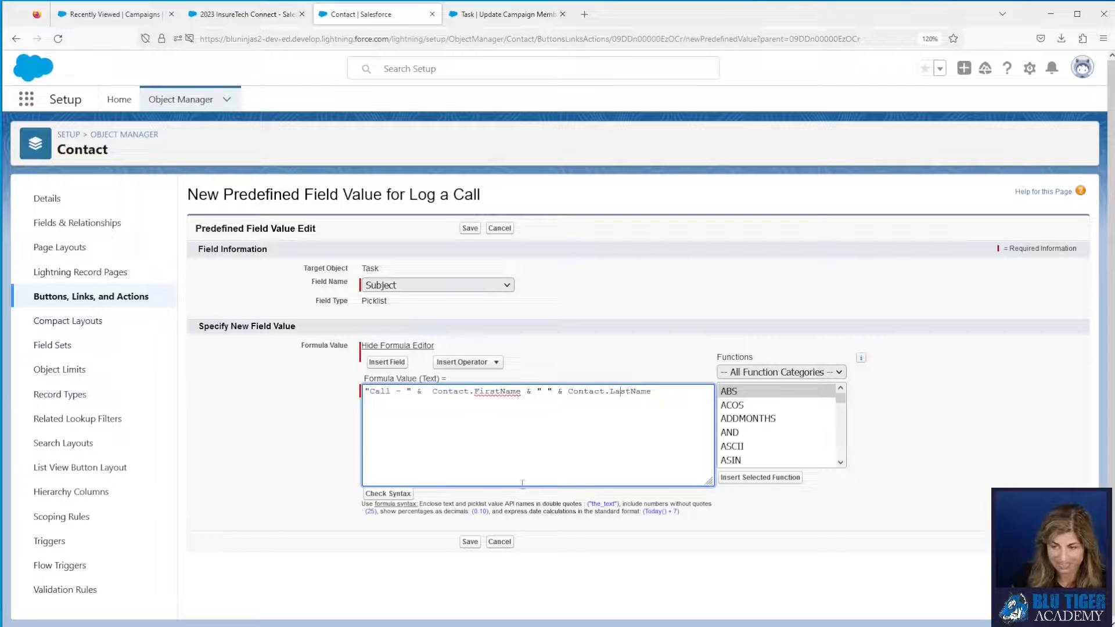
left_click(470, 542)
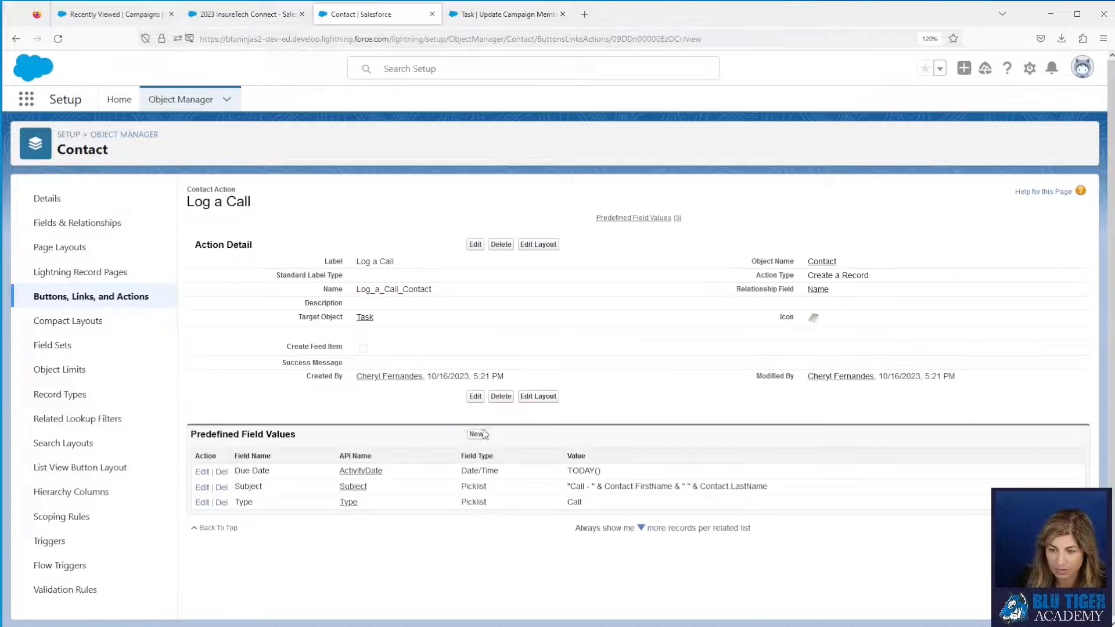
Add a predefined field value to the Log a Call action that sets Status to Completed, and save it
left_click(473, 434)
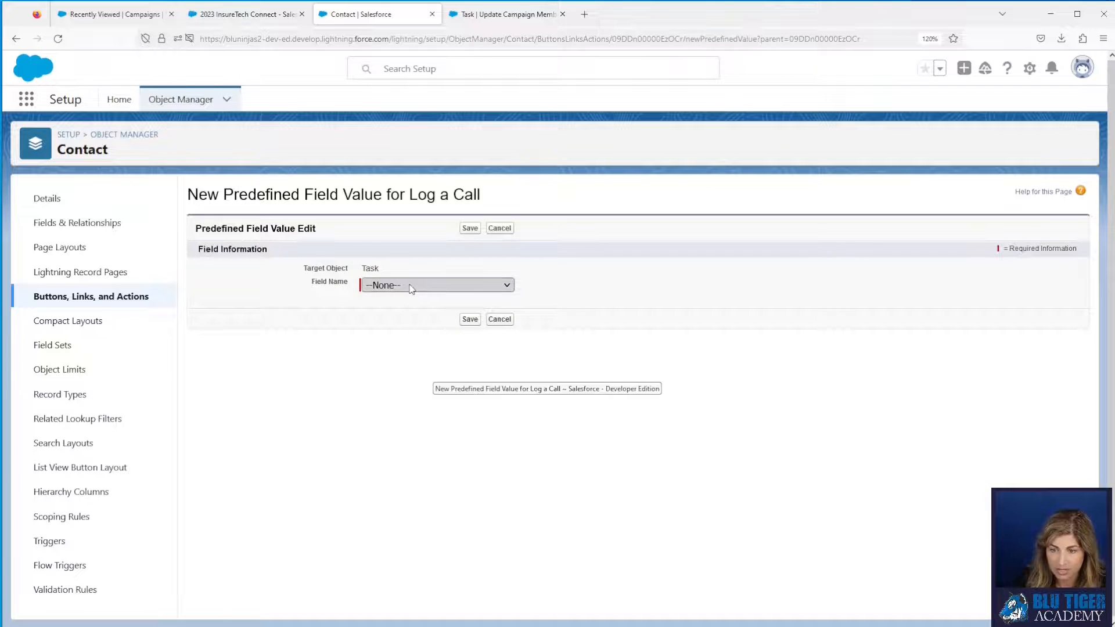
left_click(410, 286)
scroll(416, 464, "down", 3)
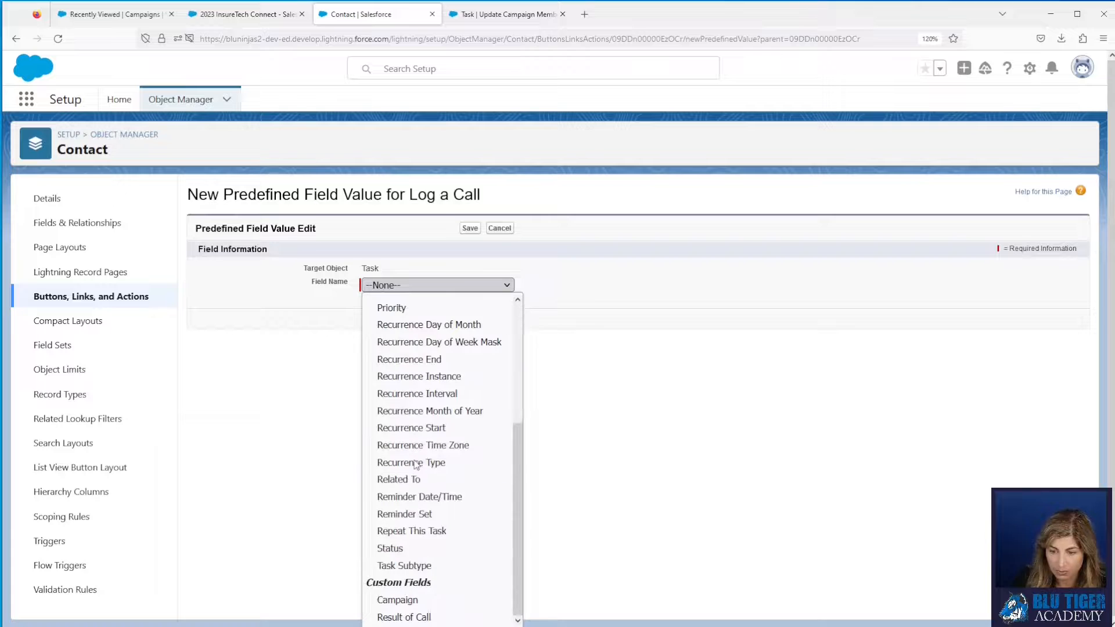
left_click(413, 549)
left_click(445, 347)
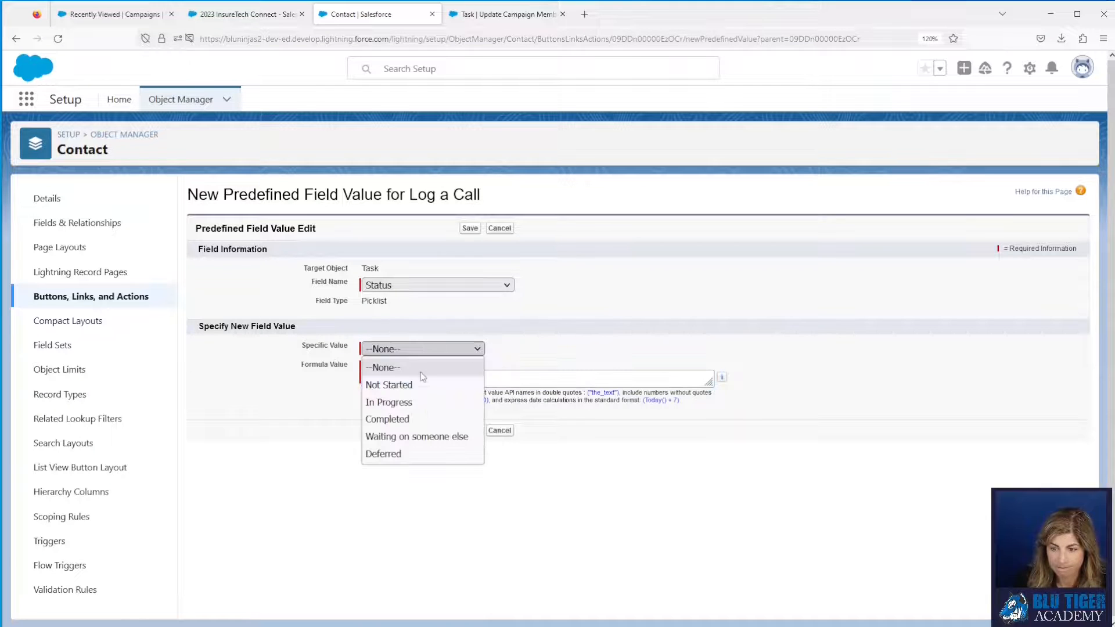
left_click(401, 419)
left_click(469, 430)
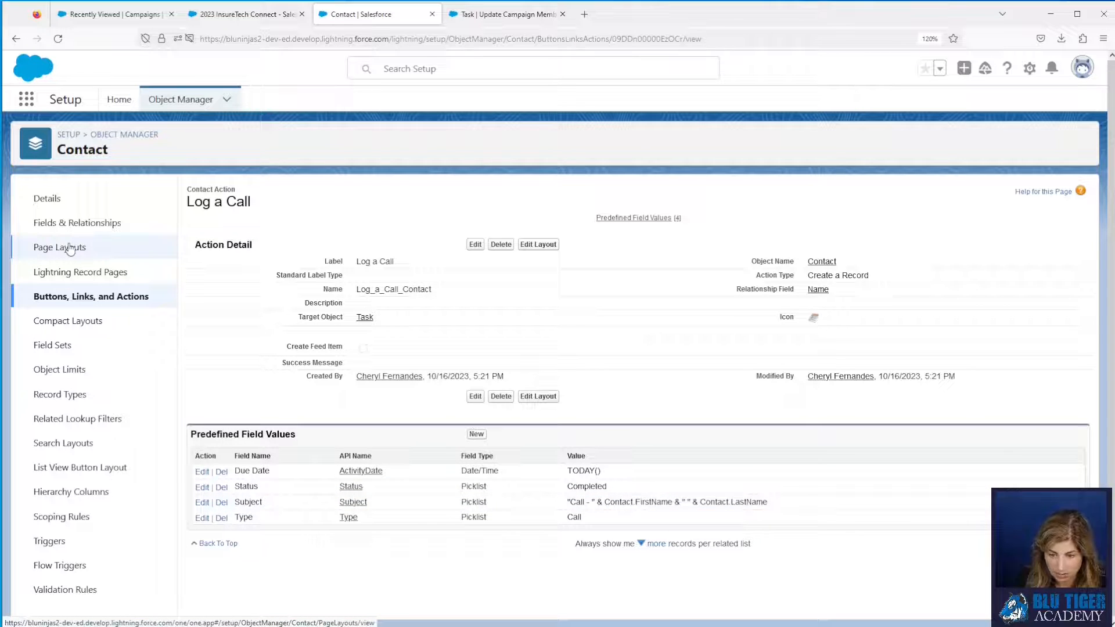
Add a predefined field value that sets Related To to the formula Contact.AccountId, and save it
left_click(476, 434)
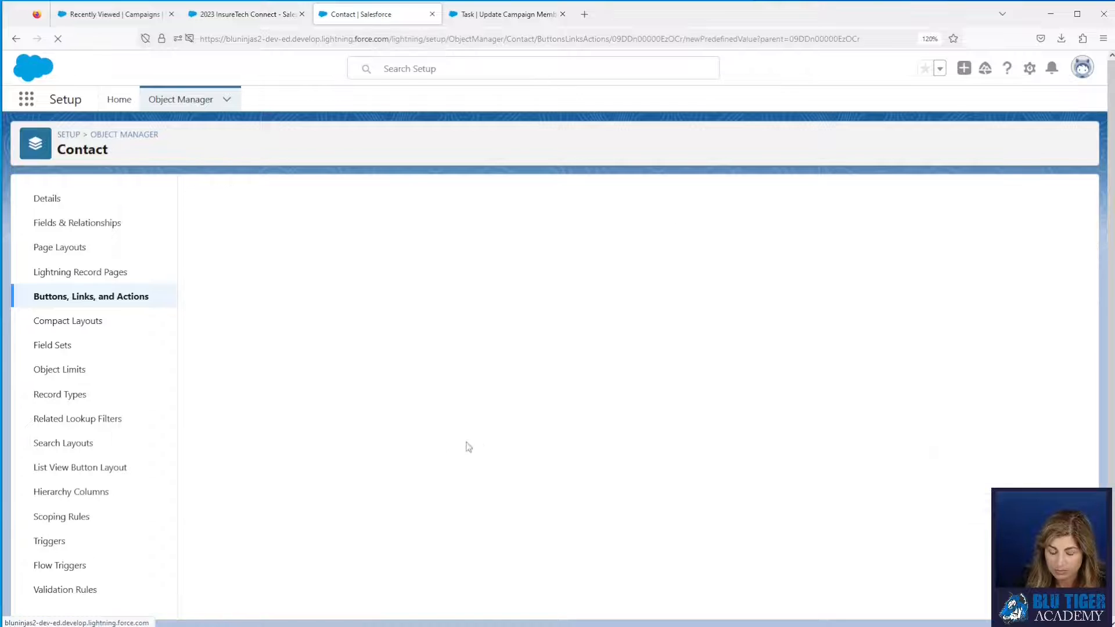
left_click(384, 287)
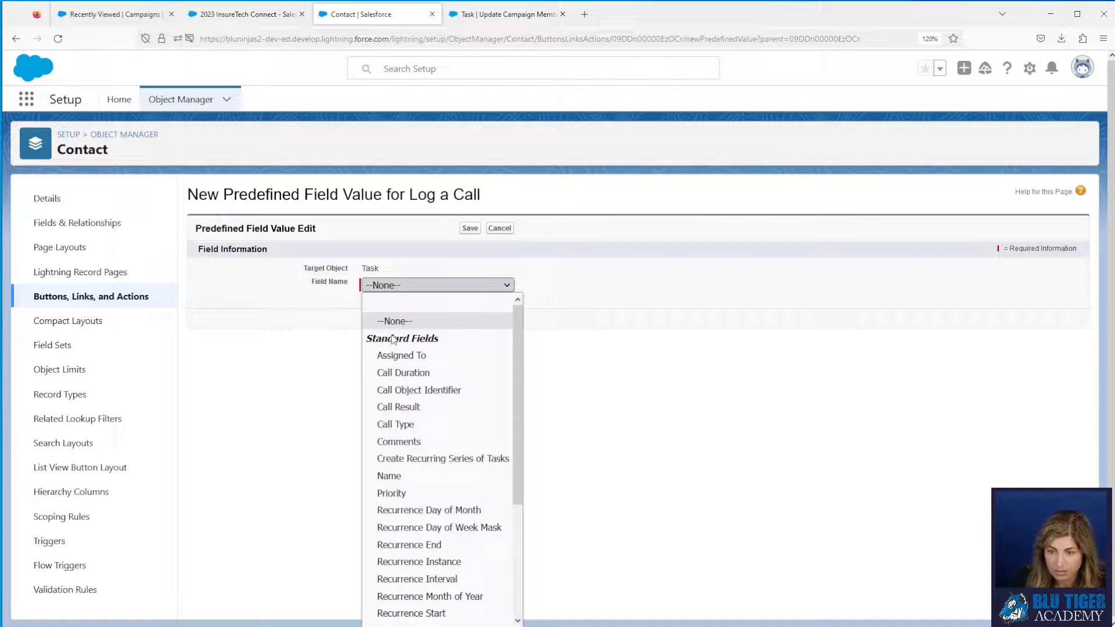
scroll(407, 493, "down", 5)
left_click(409, 495)
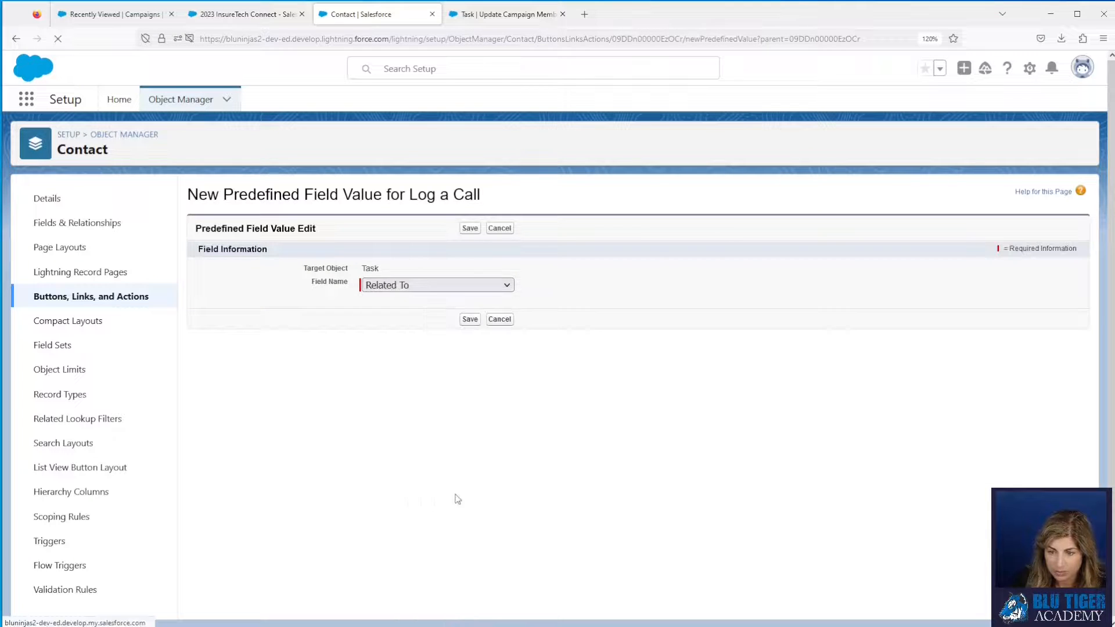
left_click(399, 345)
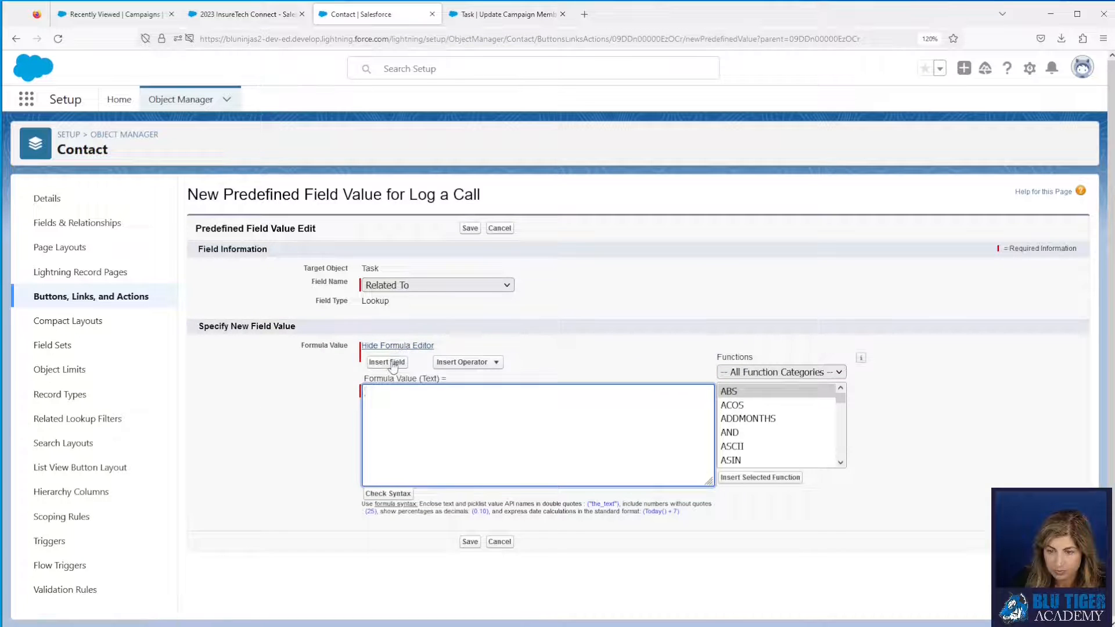
left_click(395, 360)
left_click(700, 376)
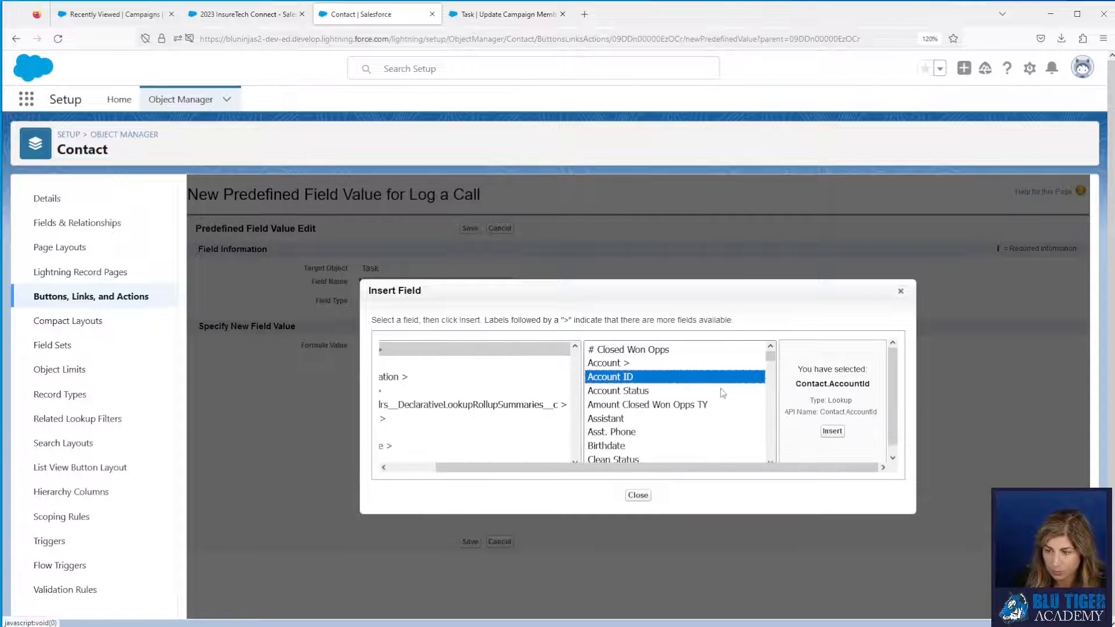
left_click(833, 434)
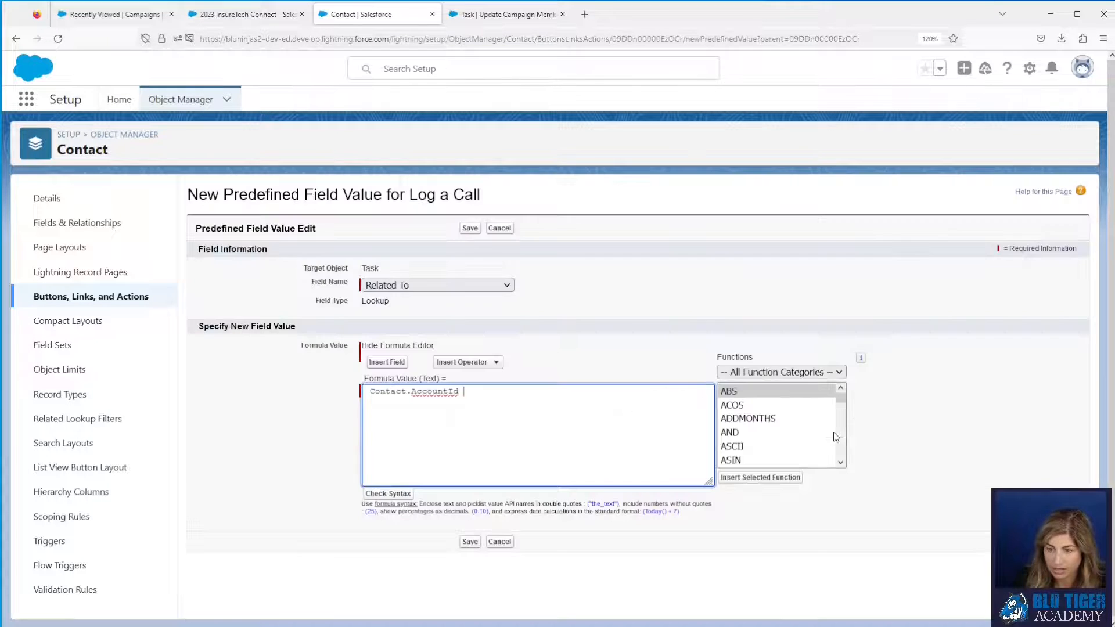
left_click(469, 228)
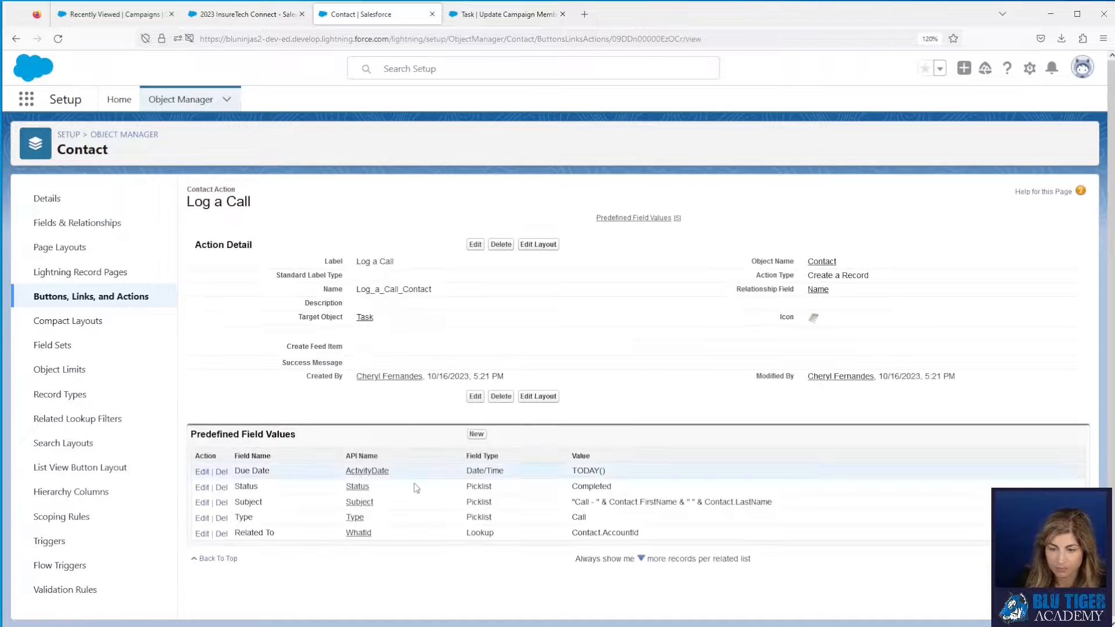
In the Contact Layout, replace the global Log a Call with the custom Log_a_Call_Contact among the mobile and Lightning actions, and save
left_click(70, 247)
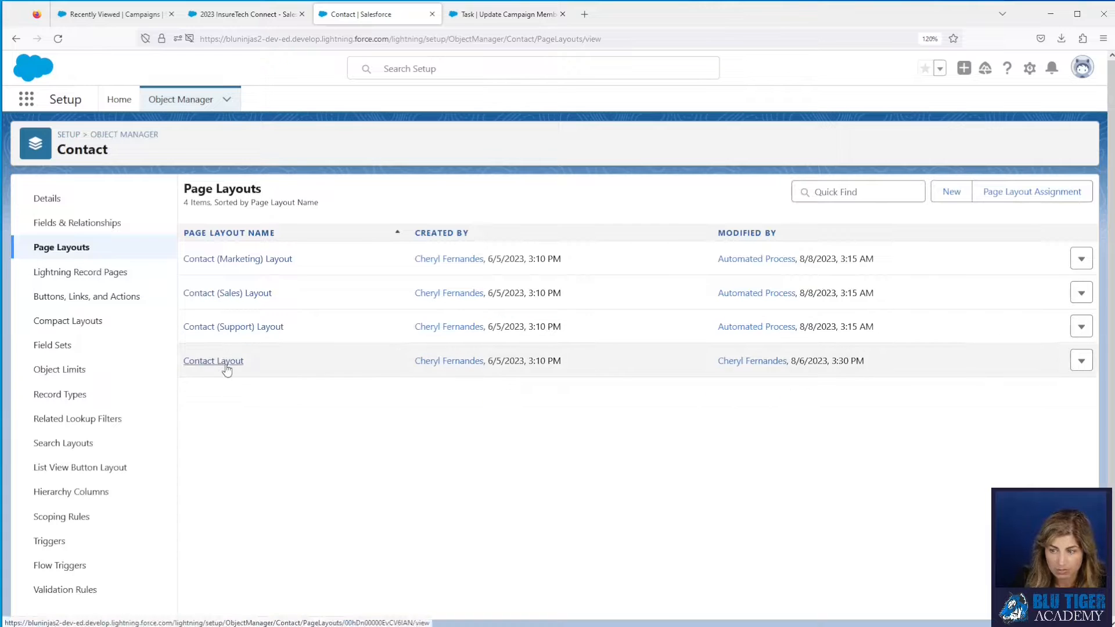
left_click(226, 365)
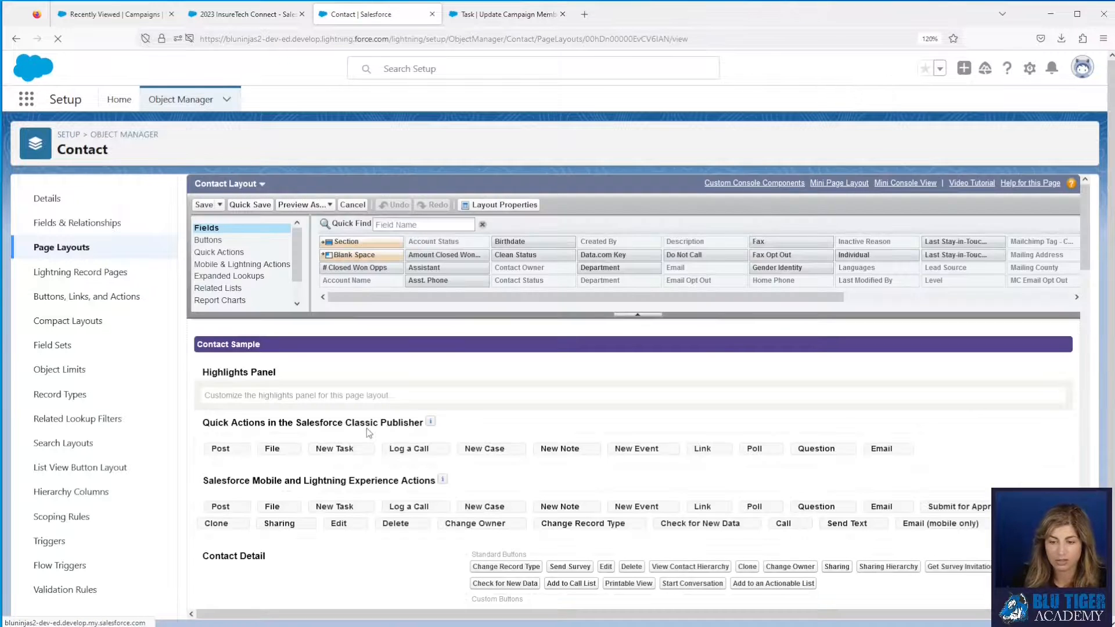
scroll(366, 427, "down", 3)
scroll(365, 428, "down", 1)
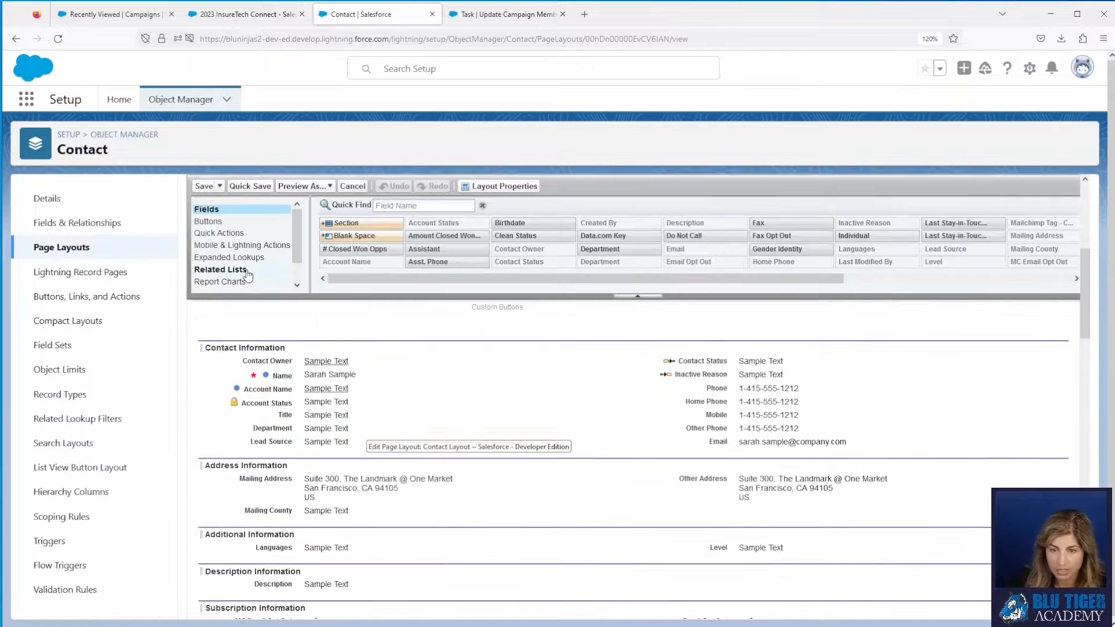
left_click(239, 250)
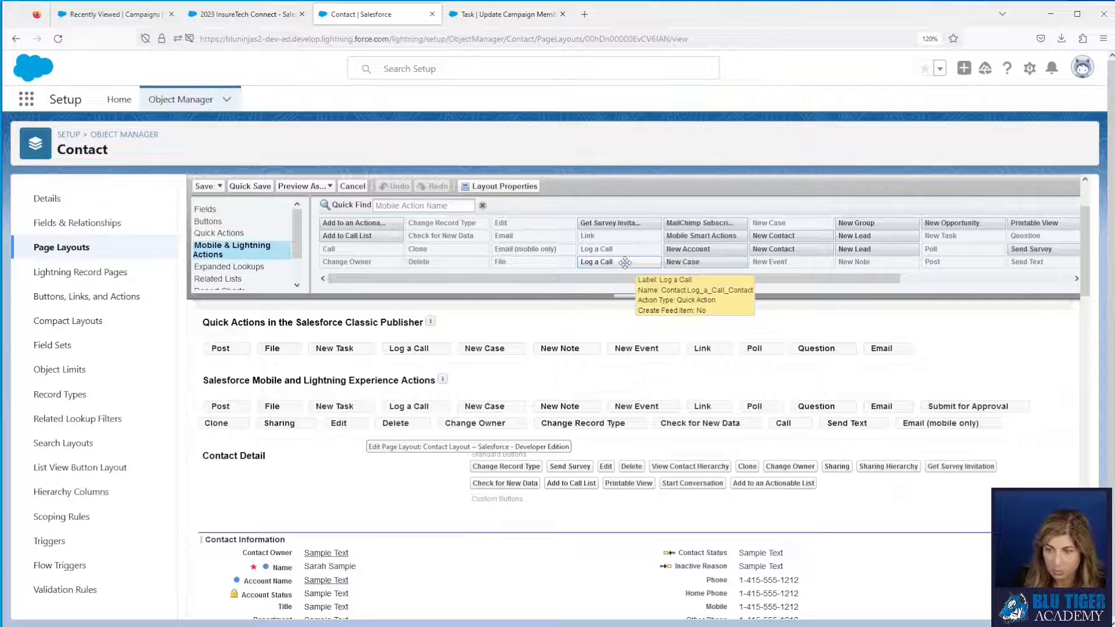
left_click_drag(609, 262, 560, 252)
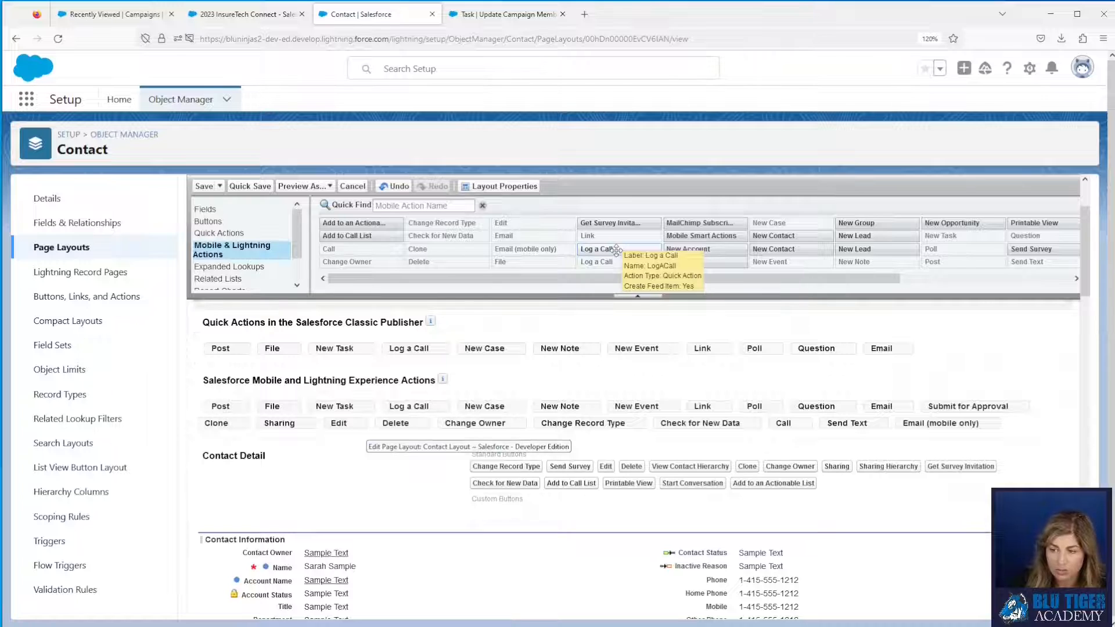
left_click(204, 186)
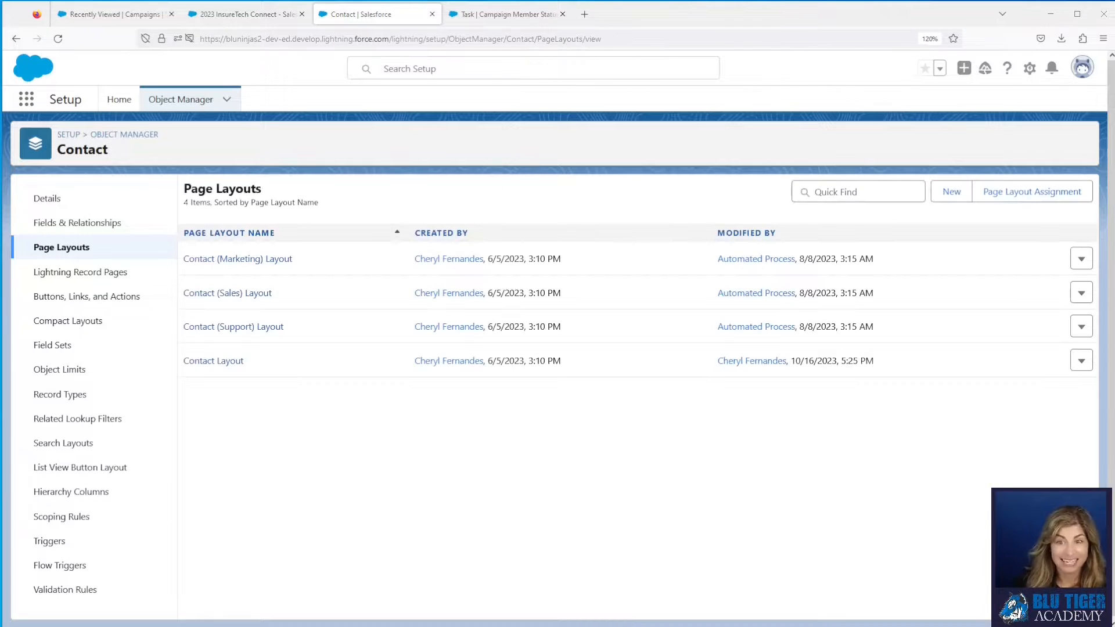
From the 2023 InsureTech Connect Sales Support campaign's members, open the second listed contact's record in a new browser tab
left_click(251, 16)
mouse_move(454, 241)
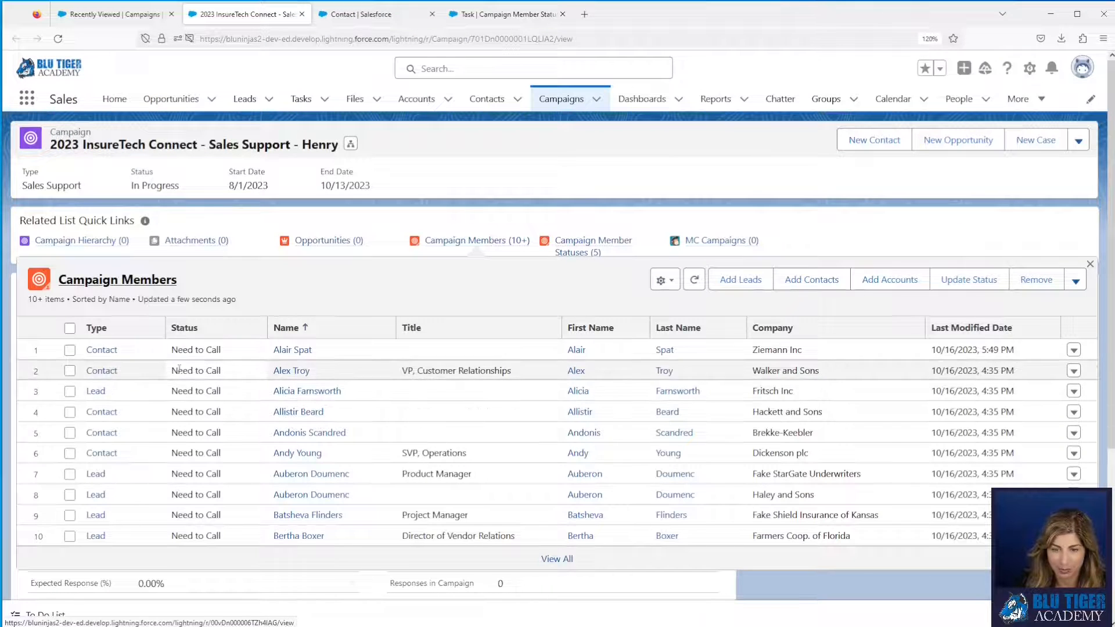
right_click(100, 373)
left_click(134, 385)
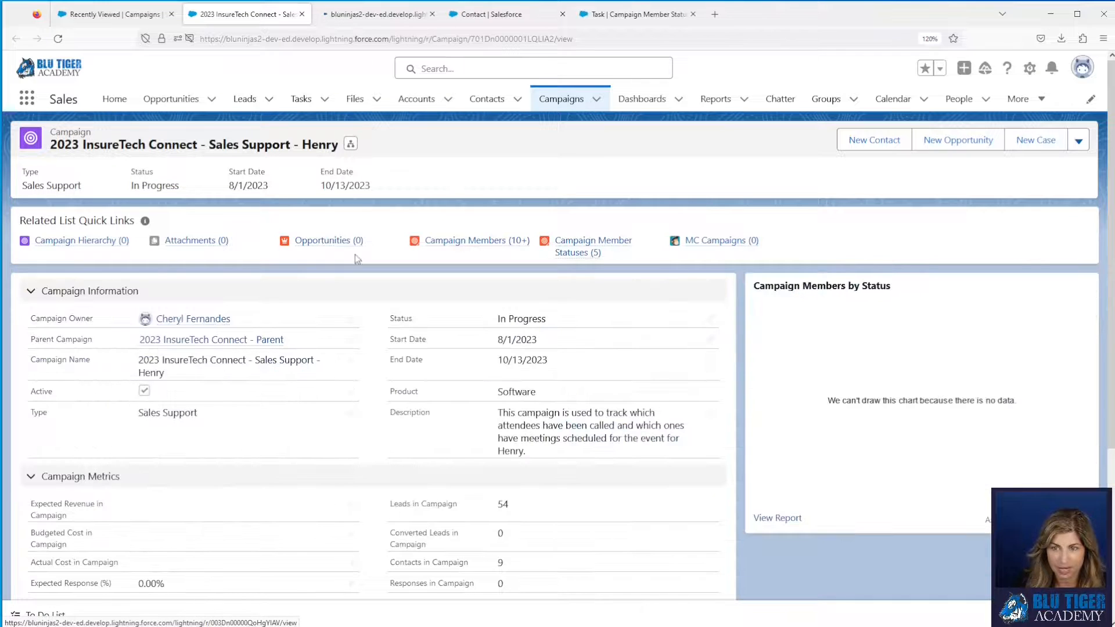
left_click(356, 15)
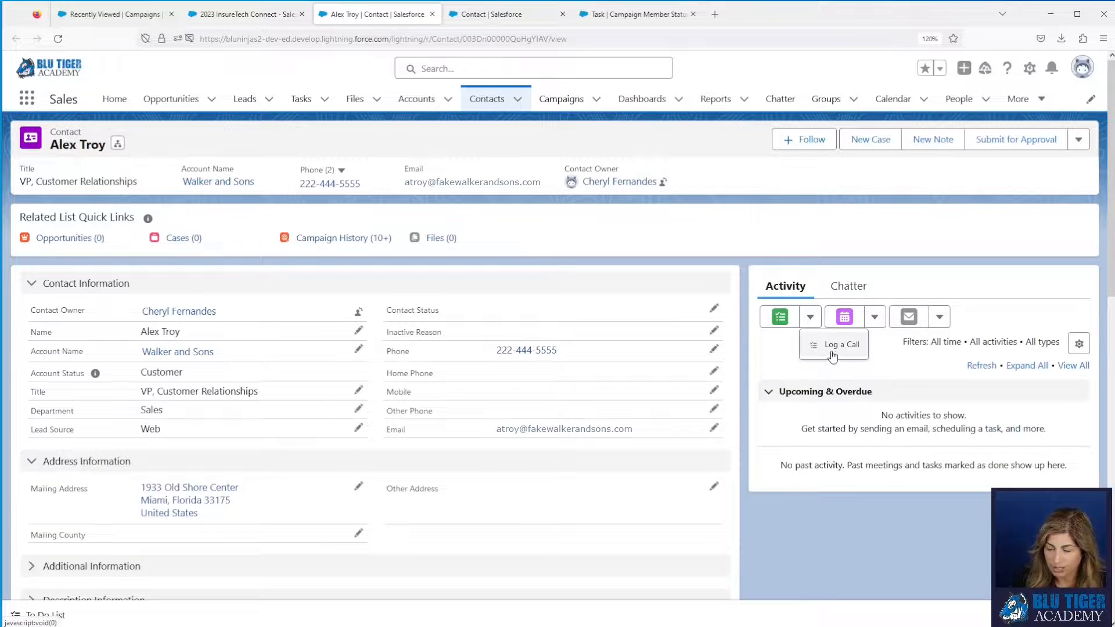
Log a call on the contact with Result of Call Left Voicemail and the 2023 InsureTech Connect Sales Support campaign, and save it
left_click(832, 353)
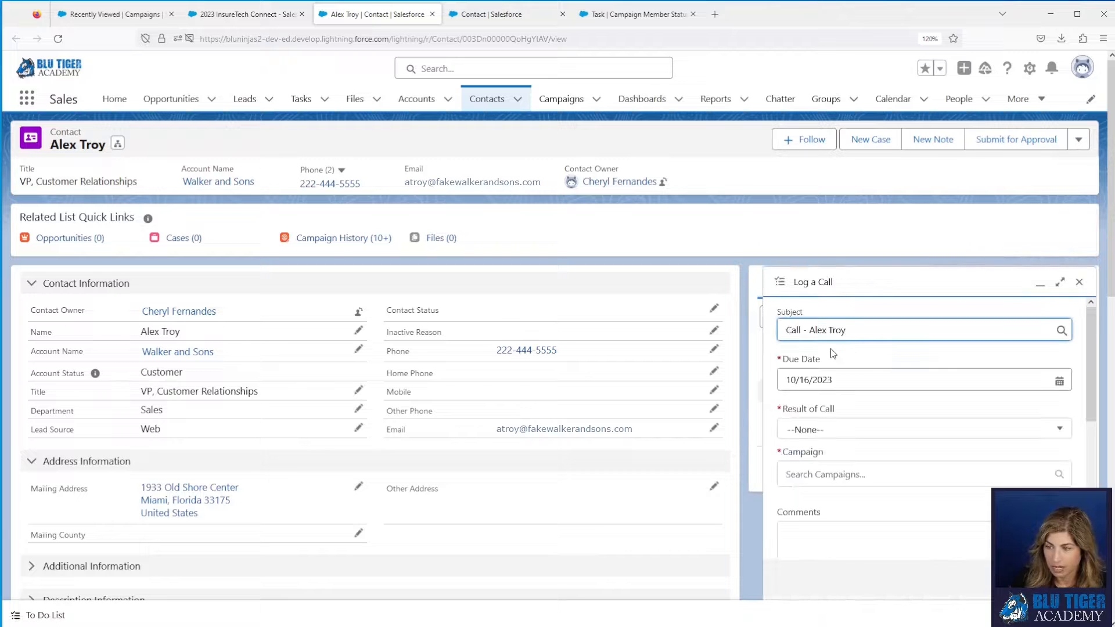
left_click(826, 430)
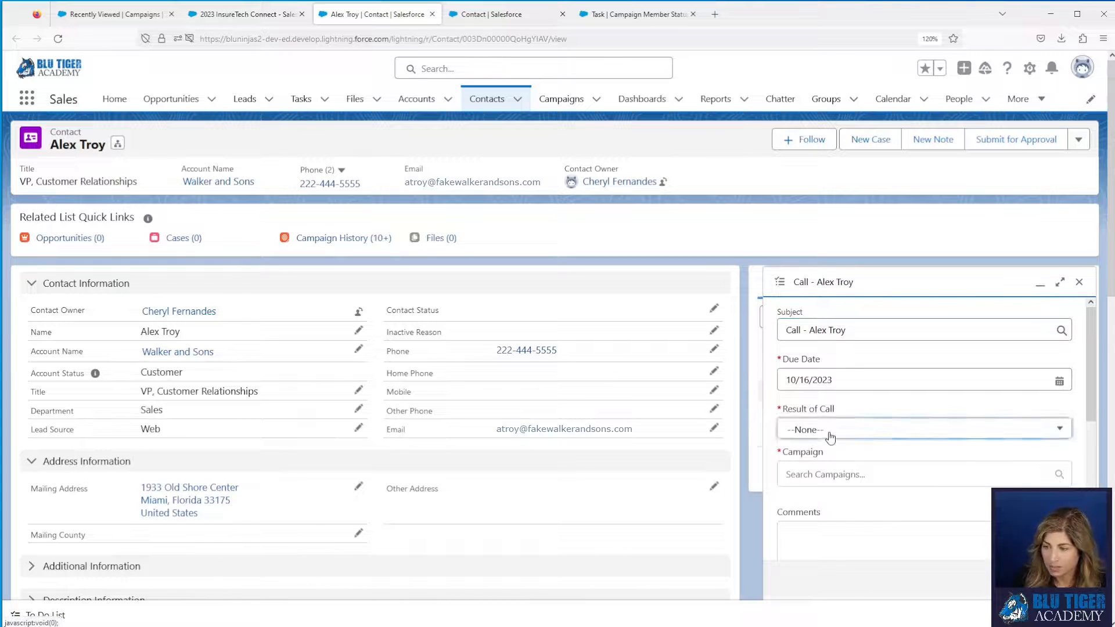
left_click(830, 453)
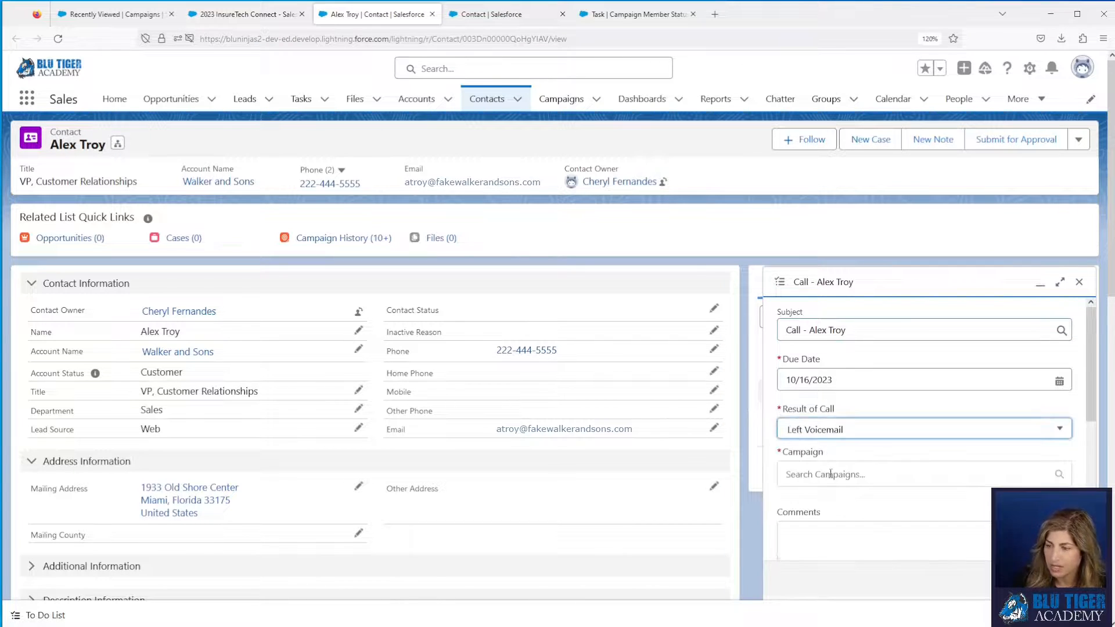
left_click(835, 481)
left_click(843, 507)
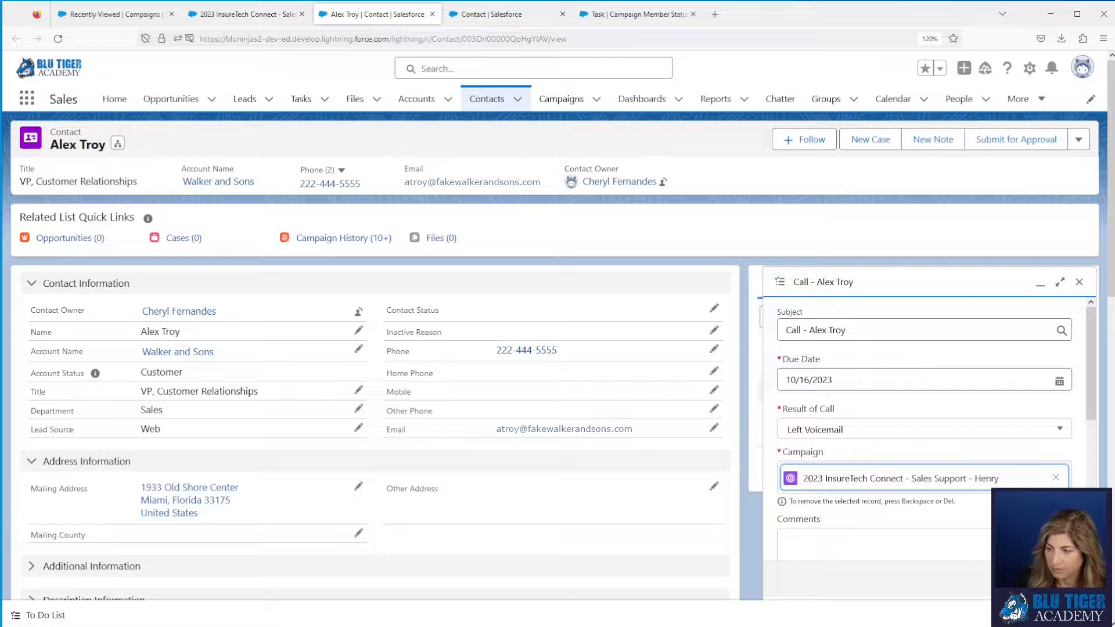
left_click(1069, 579)
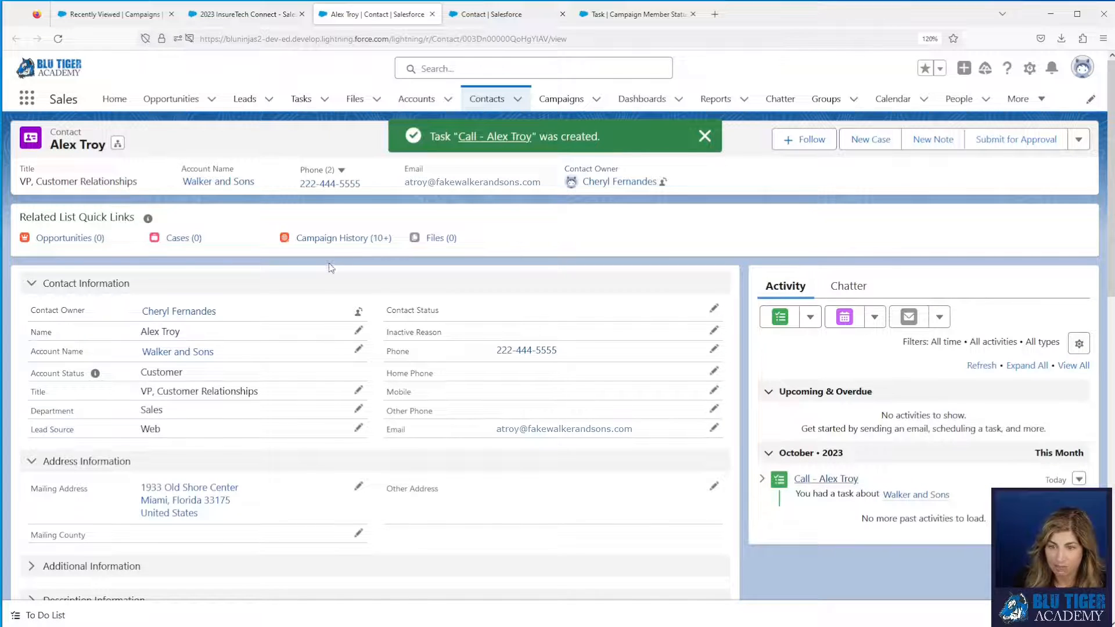
Return to the campaign and check the called contact's status in the Campaign Members list
left_click(260, 14)
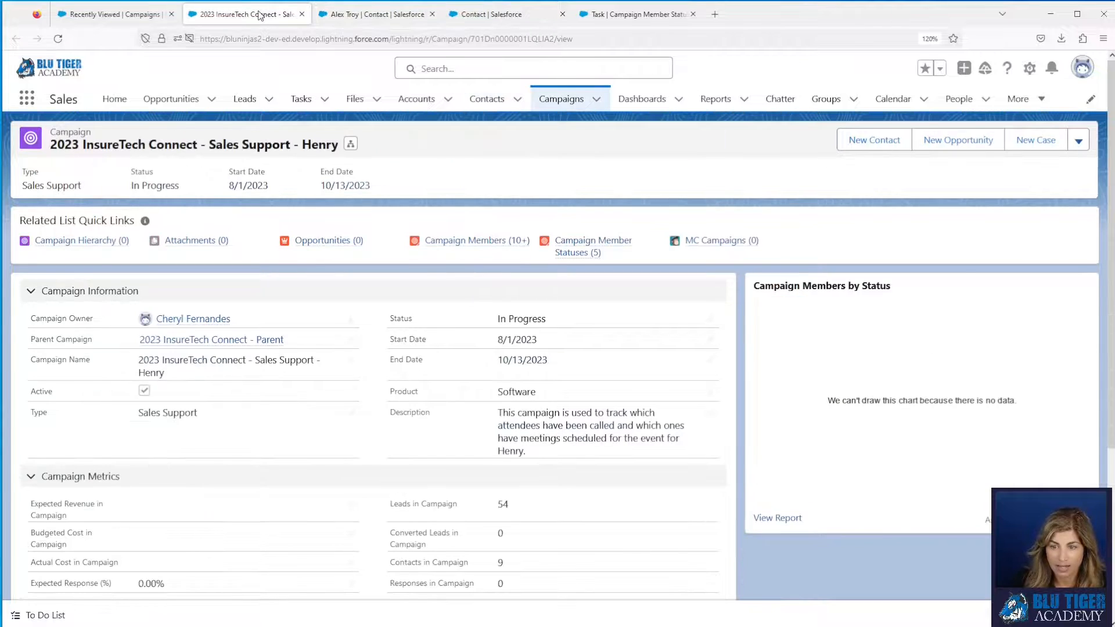
mouse_move(495, 250)
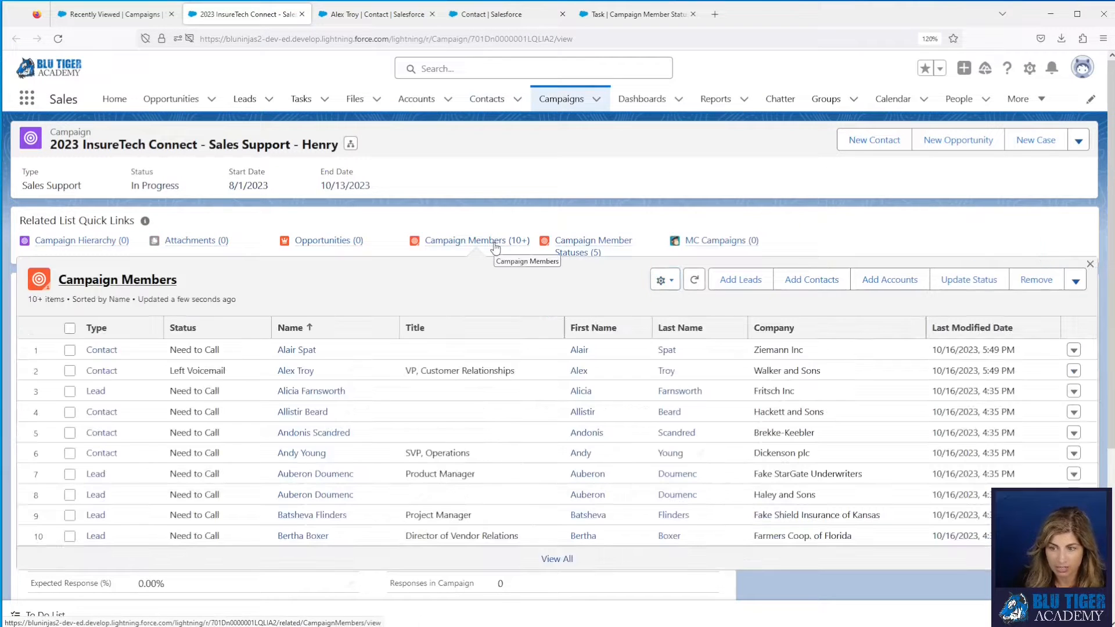
left_click_drag(229, 371, 168, 376)
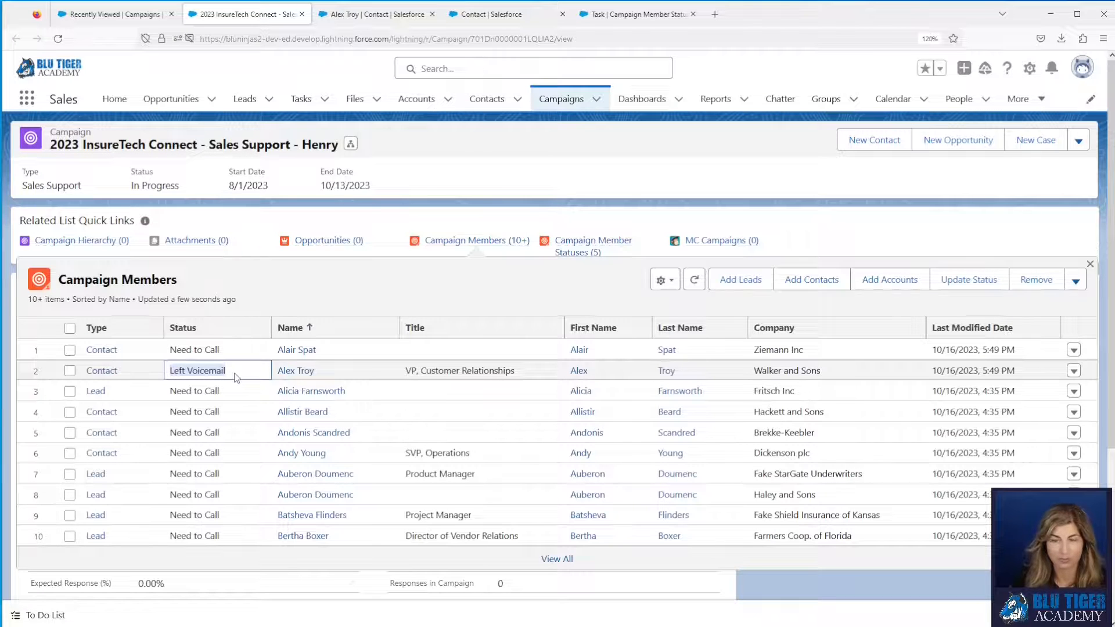